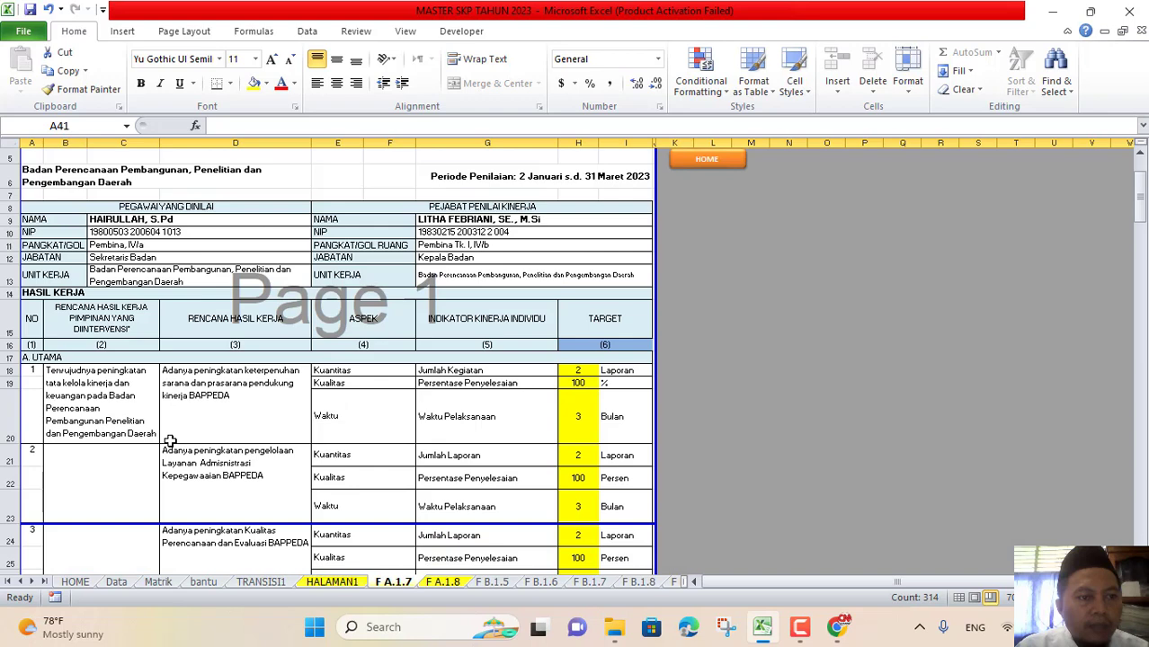
# Try to copy cell A18's formatting onto the number cell of item 7 on the F A.1.7 sheet
pyautogui.scroll(-8, 170, 440)
pyautogui.click(44, 416)
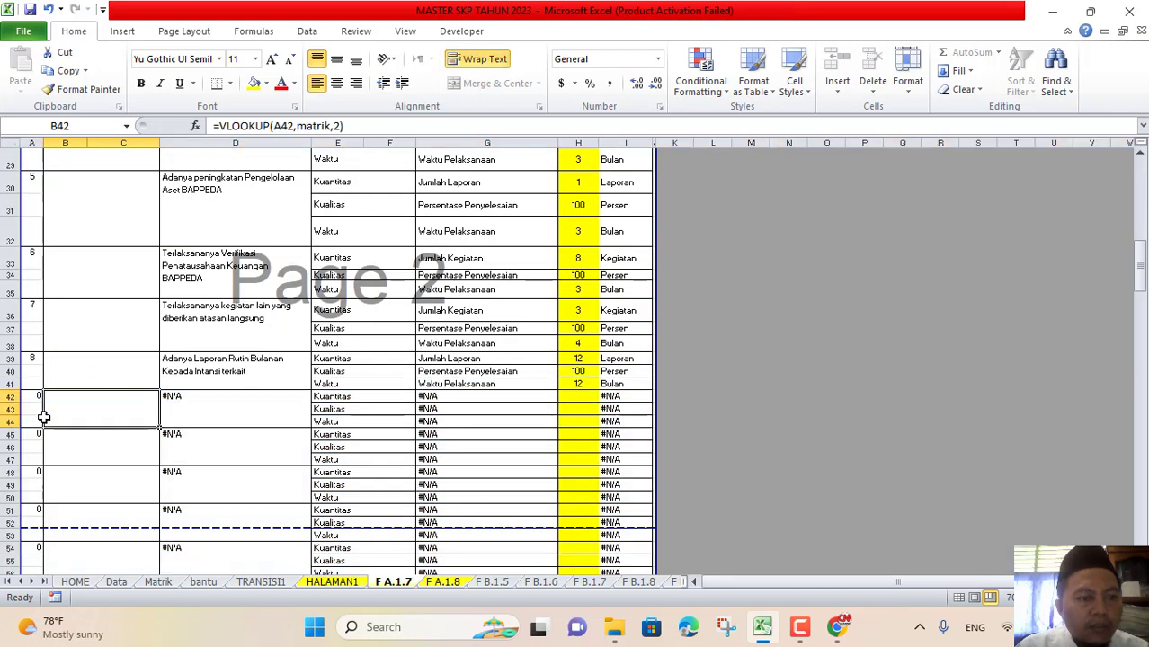
pyautogui.scroll(4, 49, 360)
pyautogui.click(33, 168)
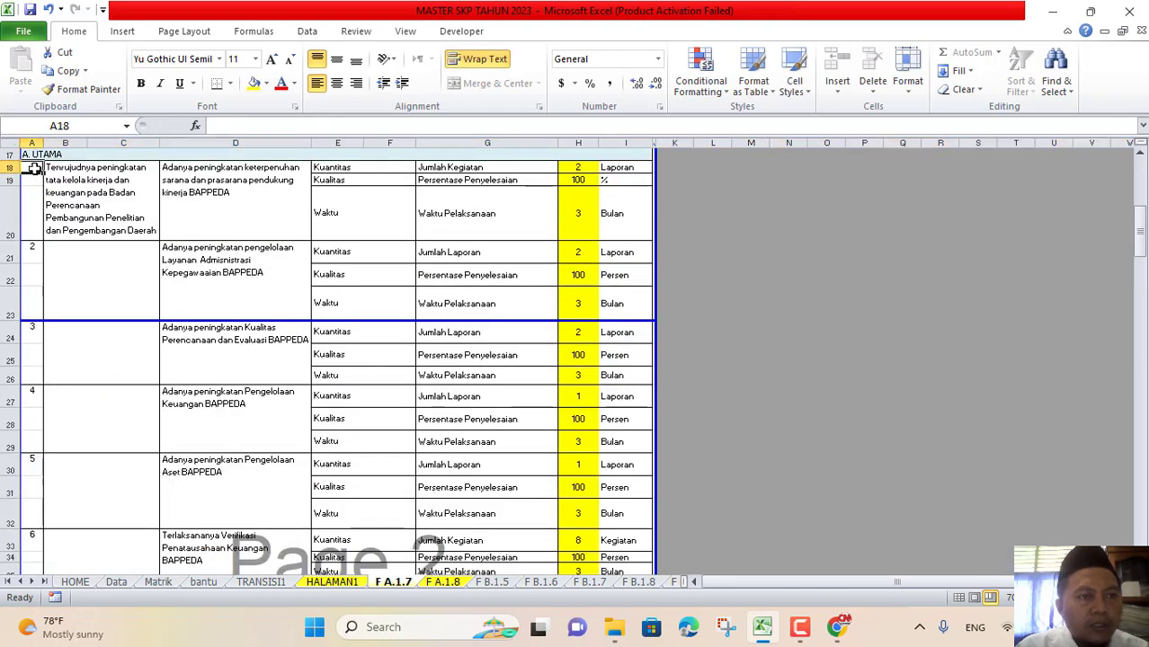
pyautogui.click(61, 97)
pyautogui.scroll(-4, 162, 311)
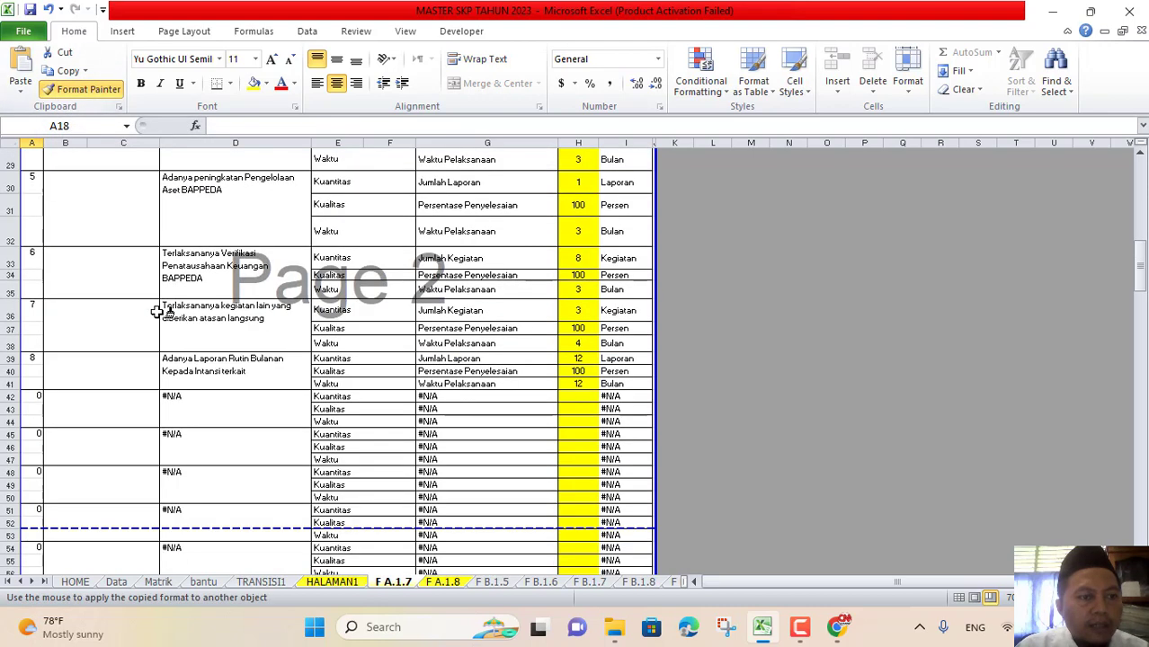
pyautogui.click(35, 308)
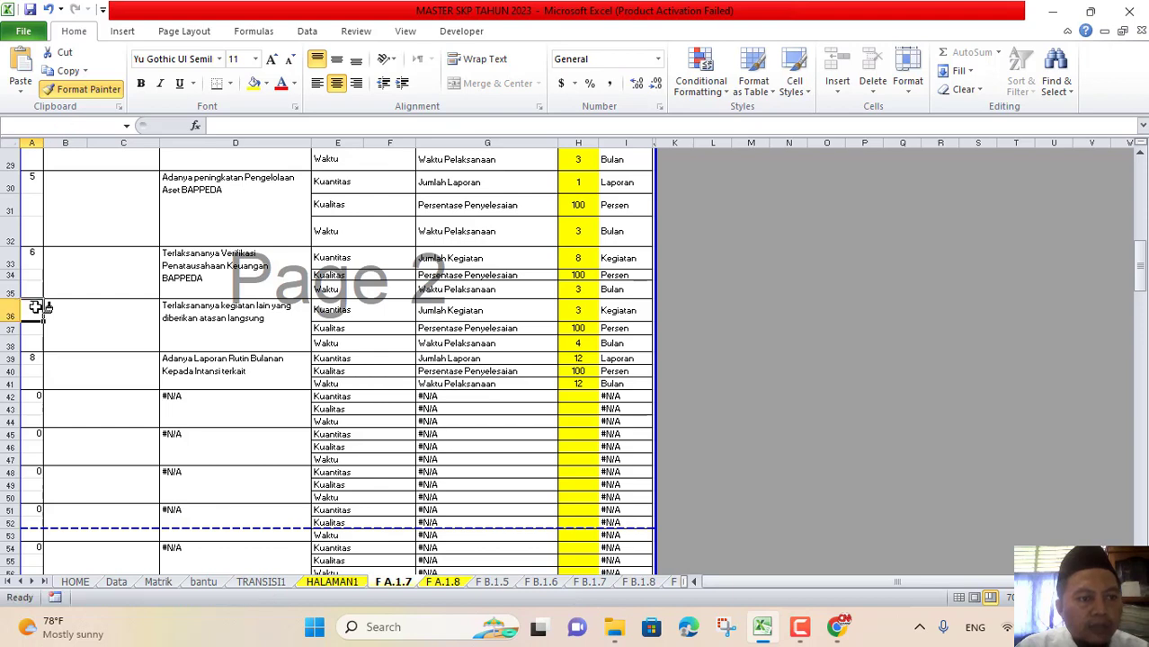
pyautogui.scroll(-10, 36, 308)
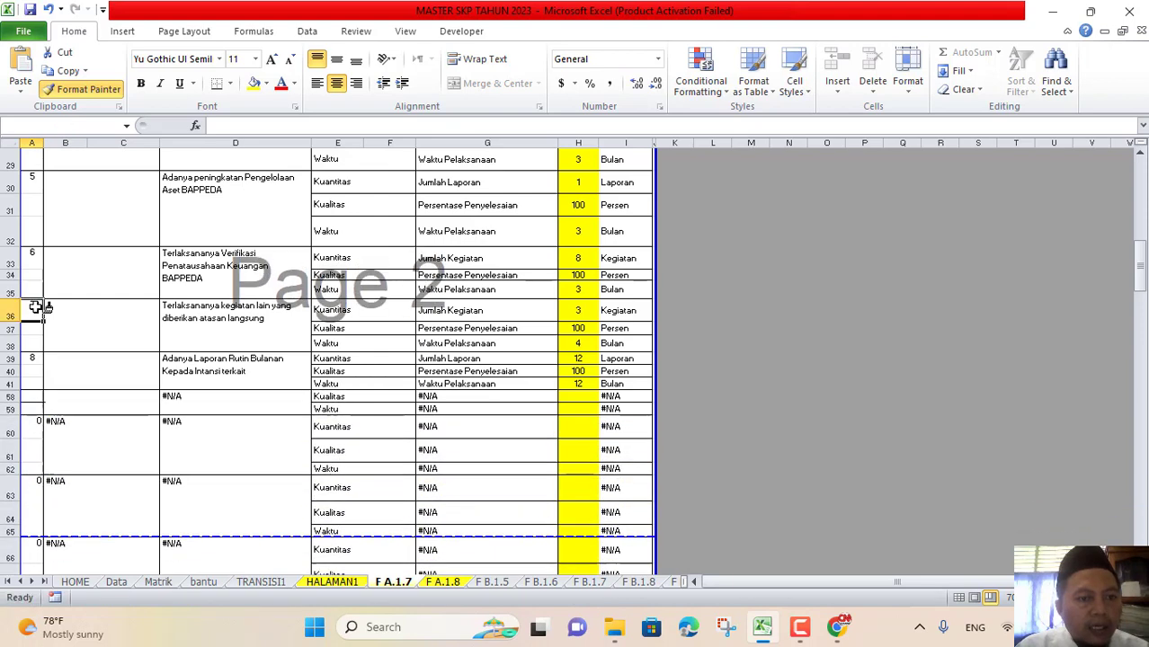
pyautogui.scroll(-10, 35, 308)
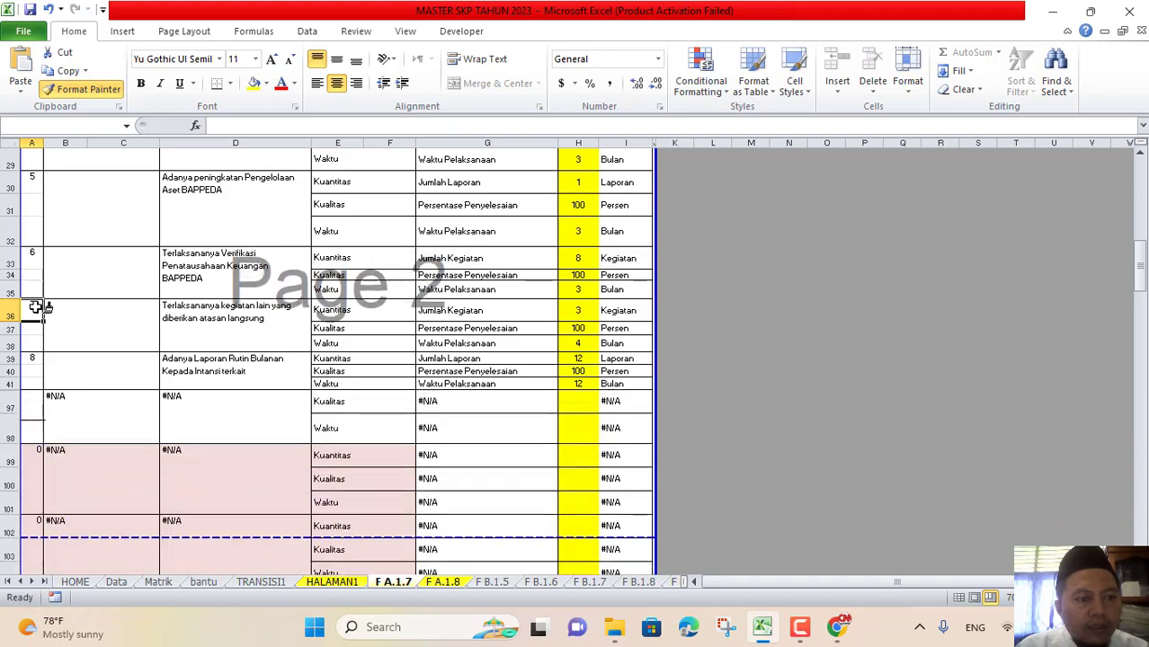
pyautogui.press('Escape')
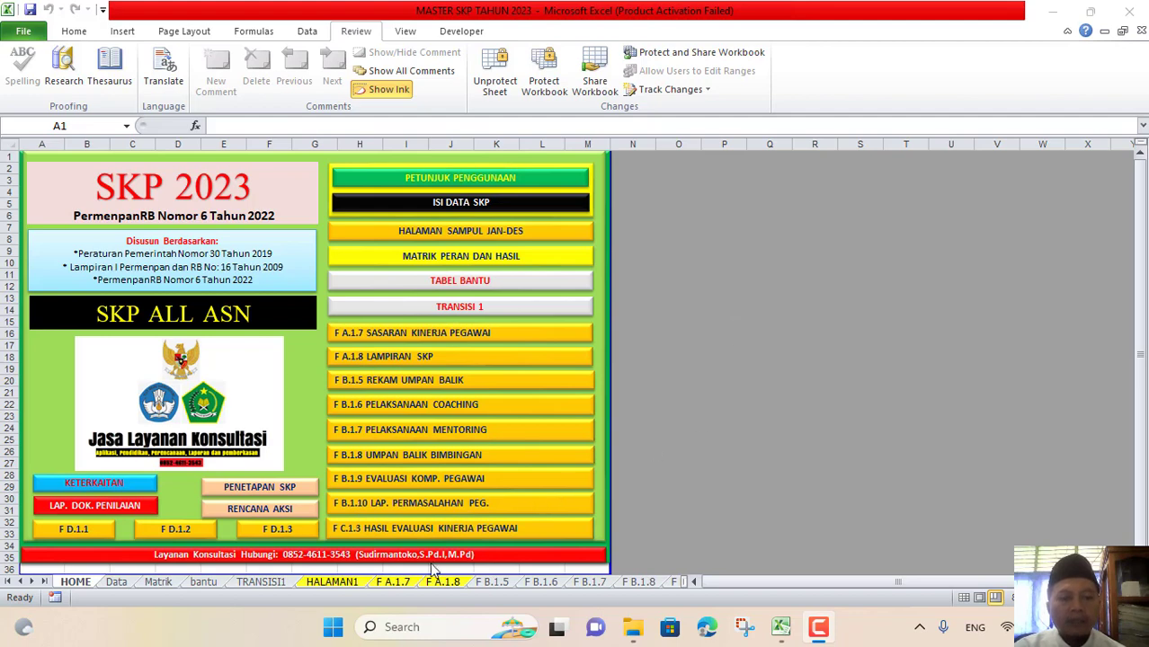
# Open the F A.1.7 sheet and examine its heading, assessment period and work-result rows
pyautogui.click(387, 586)
pyautogui.click(386, 586)
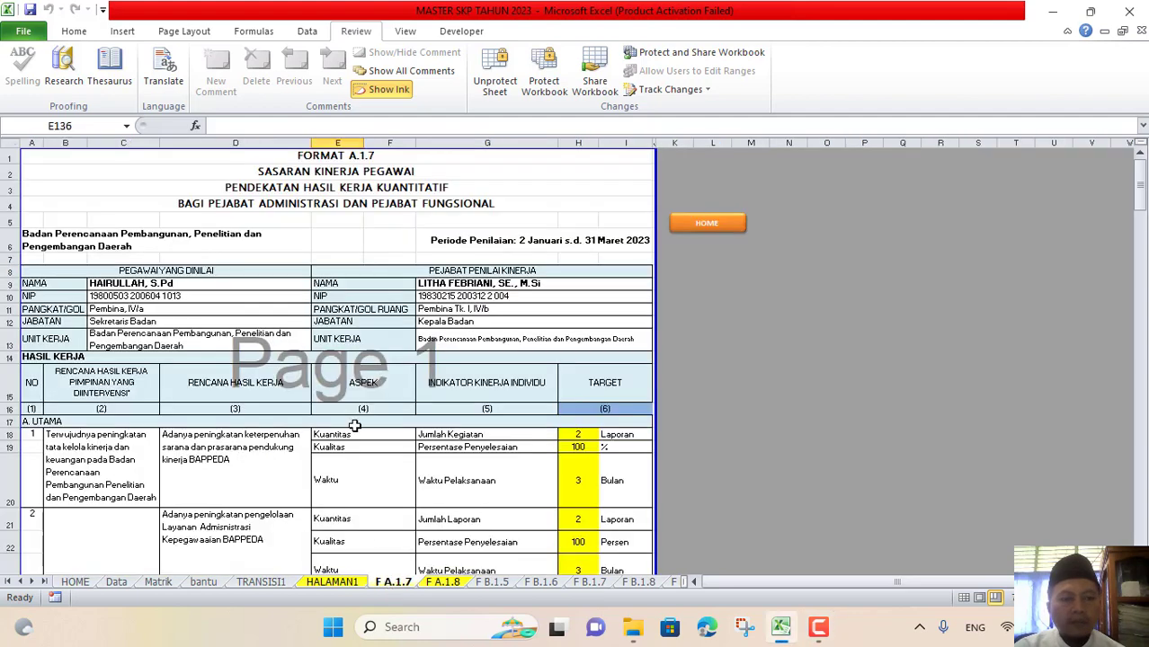
pyautogui.scroll(-5, 354, 424)
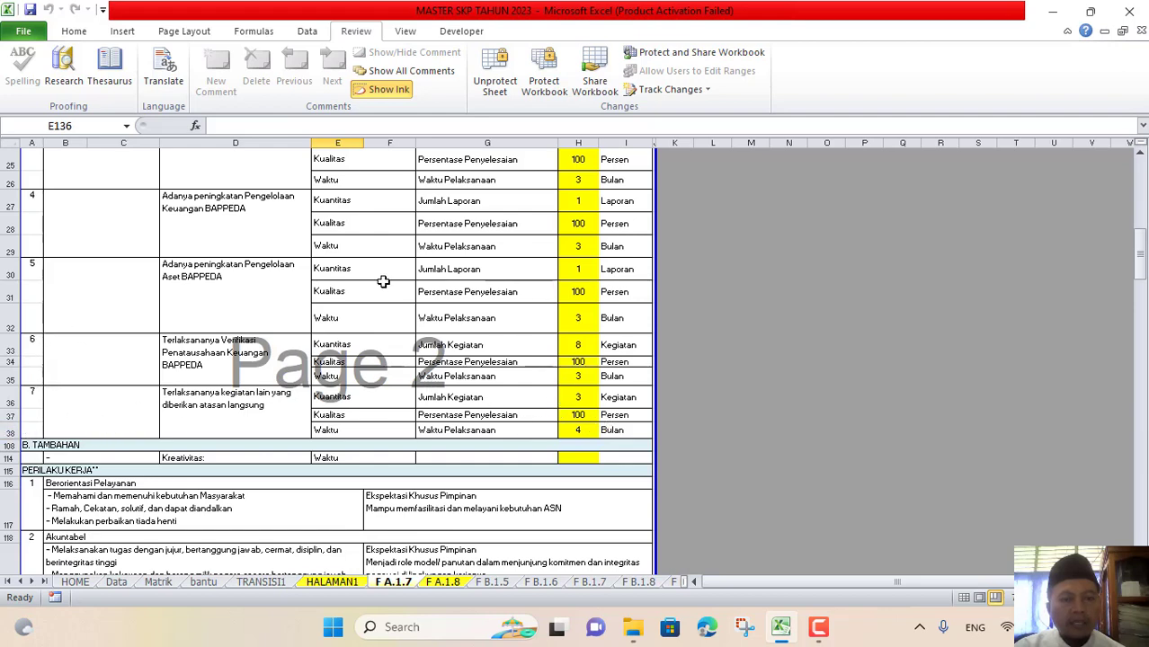
pyautogui.scroll(8, 516, 430)
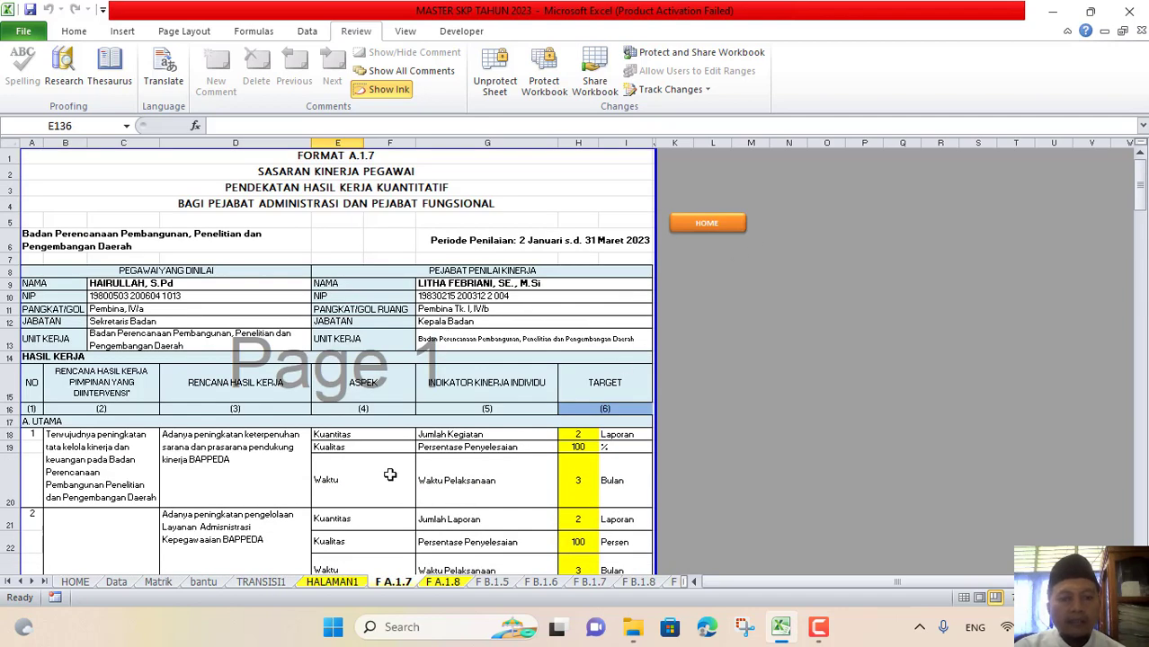
pyautogui.scroll(-4, 390, 473)
pyautogui.scroll(4, 389, 473)
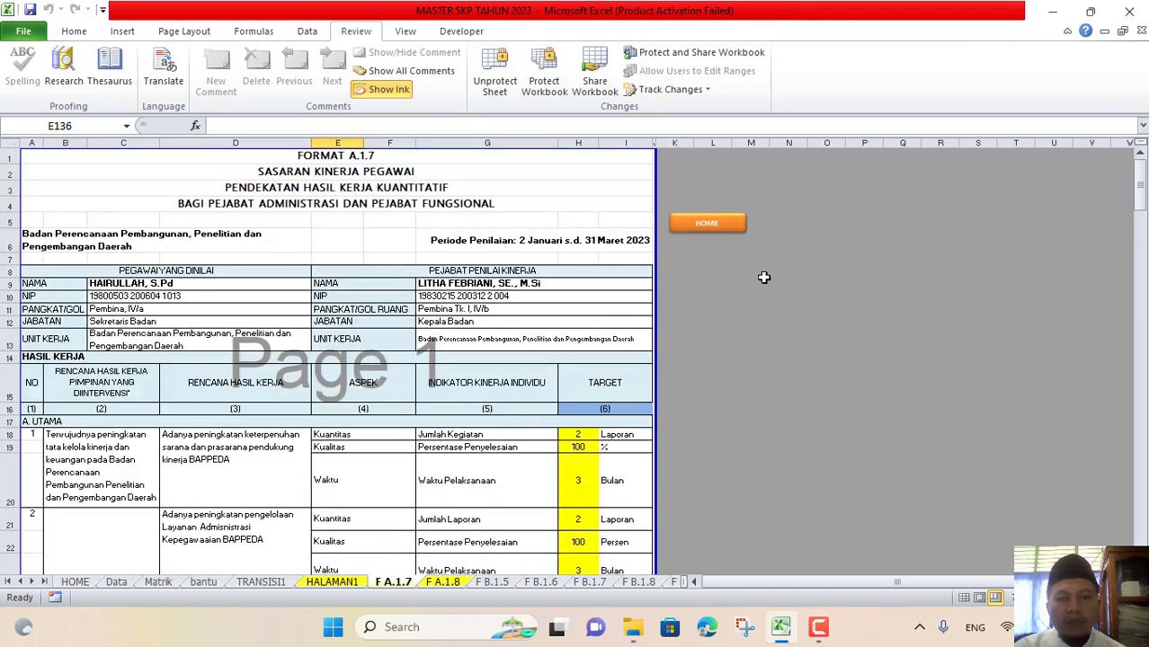
# Return to the home page, open the SKP data form and look over its sections down to the period
pyautogui.click(717, 225)
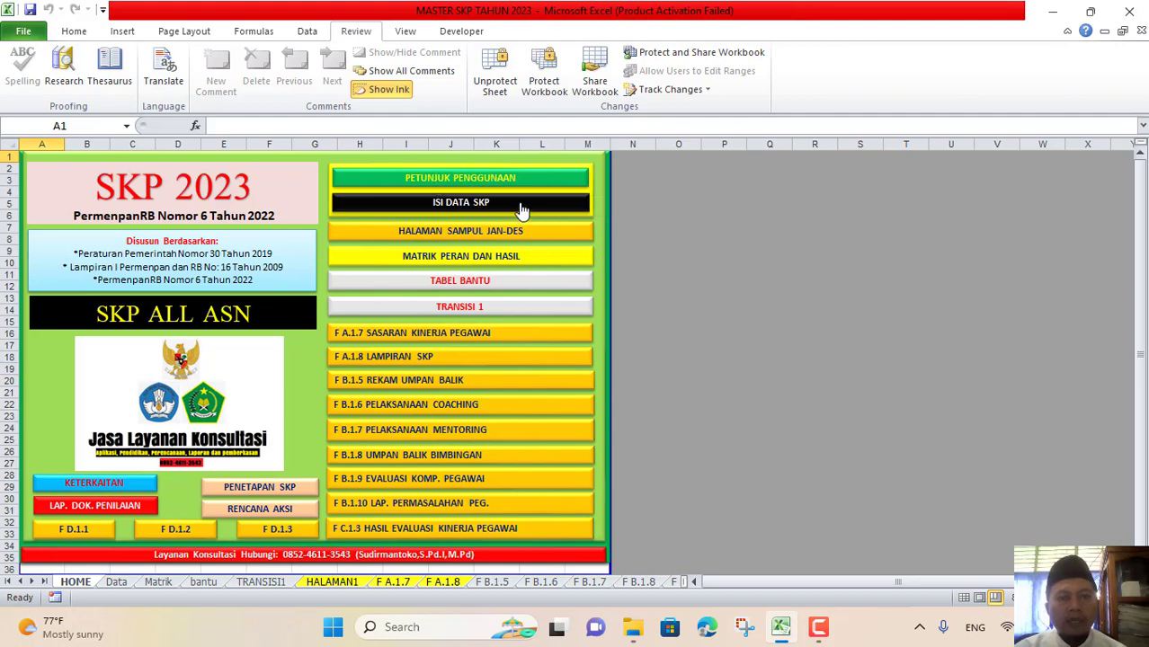
pyautogui.click(520, 214)
pyautogui.click(267, 218)
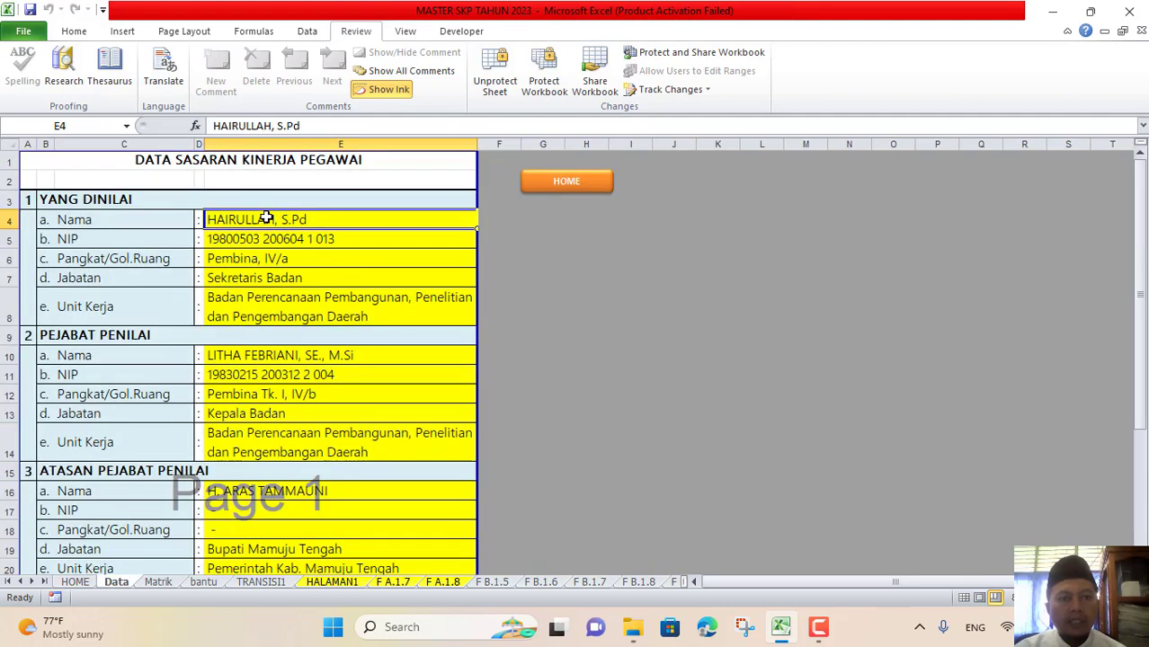
pyautogui.scroll(-4, 274, 251)
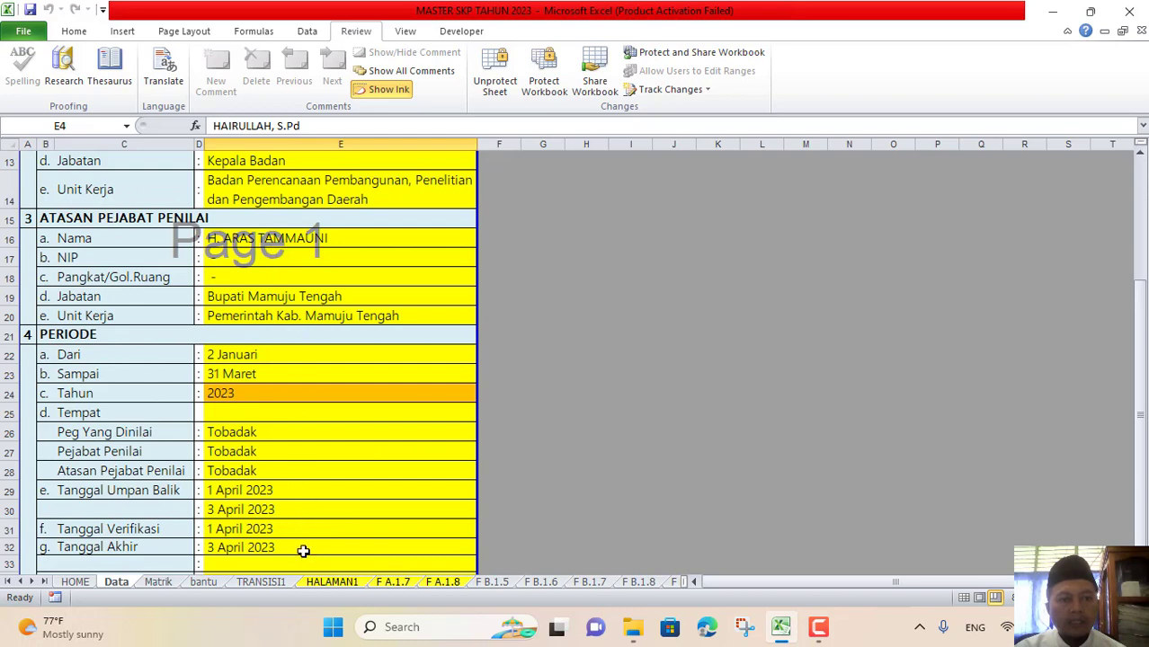
pyautogui.scroll(4, 302, 547)
# Go through the yellow data fields one by one, from the assessed employee's NIP to Tanggal Akhir
pyautogui.click(269, 239)
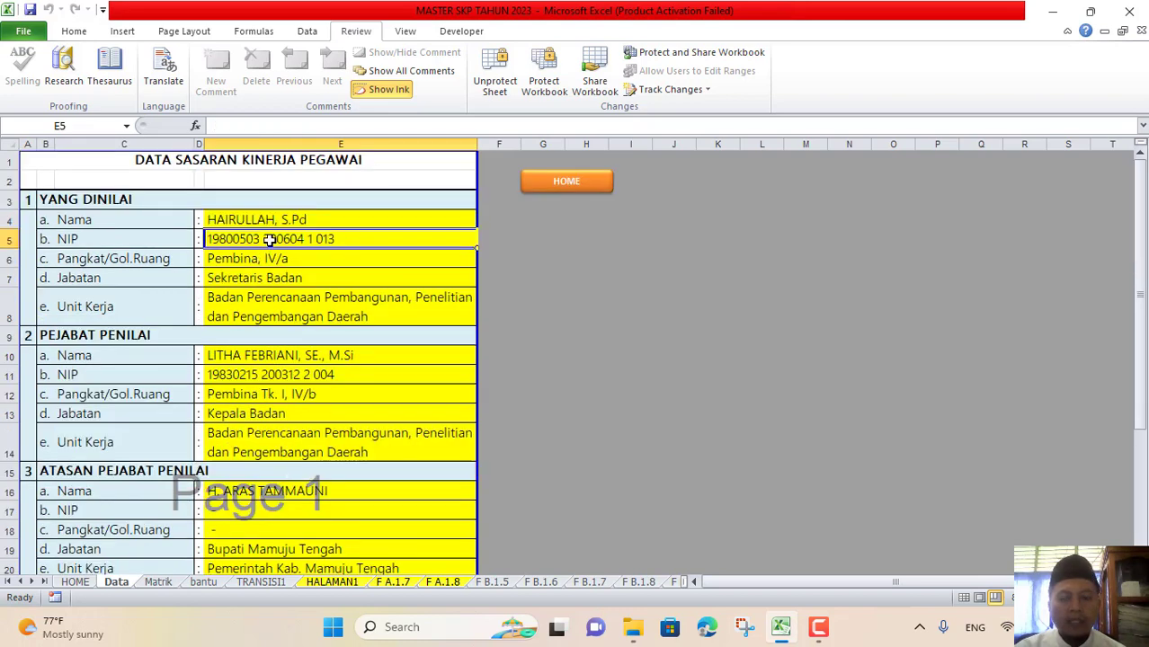
pyautogui.press('Down')
pyautogui.press('Down')
pyautogui.press('Down')
pyautogui.press('Down')
pyautogui.press('Down')
pyautogui.press('Down')
pyautogui.press('Down')
pyautogui.press('Down')
pyautogui.press('Down')
pyautogui.press('Down')
pyautogui.press('Down')
pyautogui.press('Down')
pyautogui.press('Down')
pyautogui.press('Down')
pyautogui.press('Down')
pyautogui.press('Down')
pyautogui.press('Down')
pyautogui.press('Down')
pyautogui.press('Down')
pyautogui.press('Down')
pyautogui.press('Down')
pyautogui.press('Down')
pyautogui.press('Down')
pyautogui.press('Down')
pyautogui.press('Down')
pyautogui.press('Down')
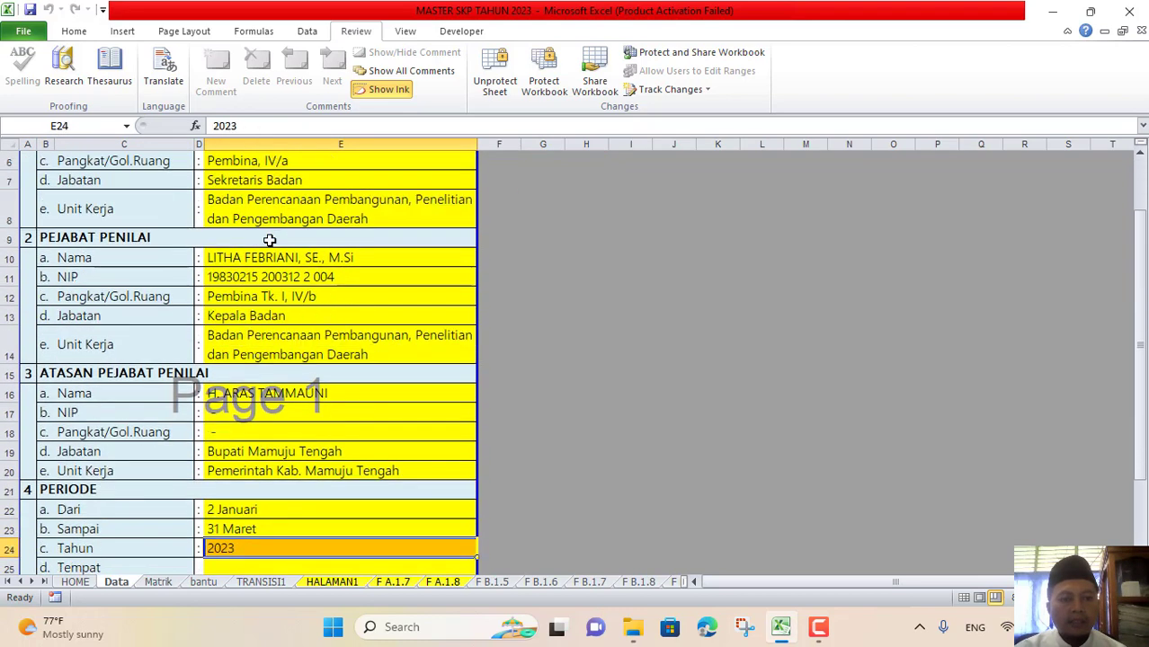
pyautogui.press('Down')
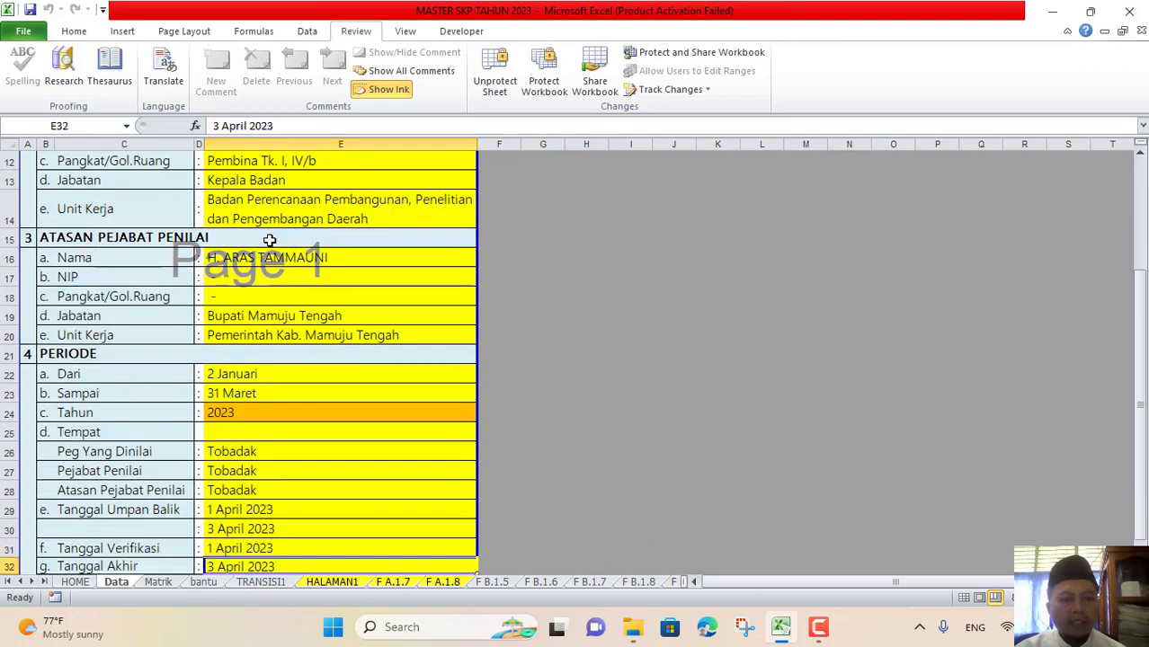
# Examine the Periode section's values, especially the Dari and Sampai dates
pyautogui.moveTo(222, 378); pyautogui.dragTo(232, 565)
pyautogui.scroll(-4, 260, 441)
pyautogui.scroll(4, 260, 441)
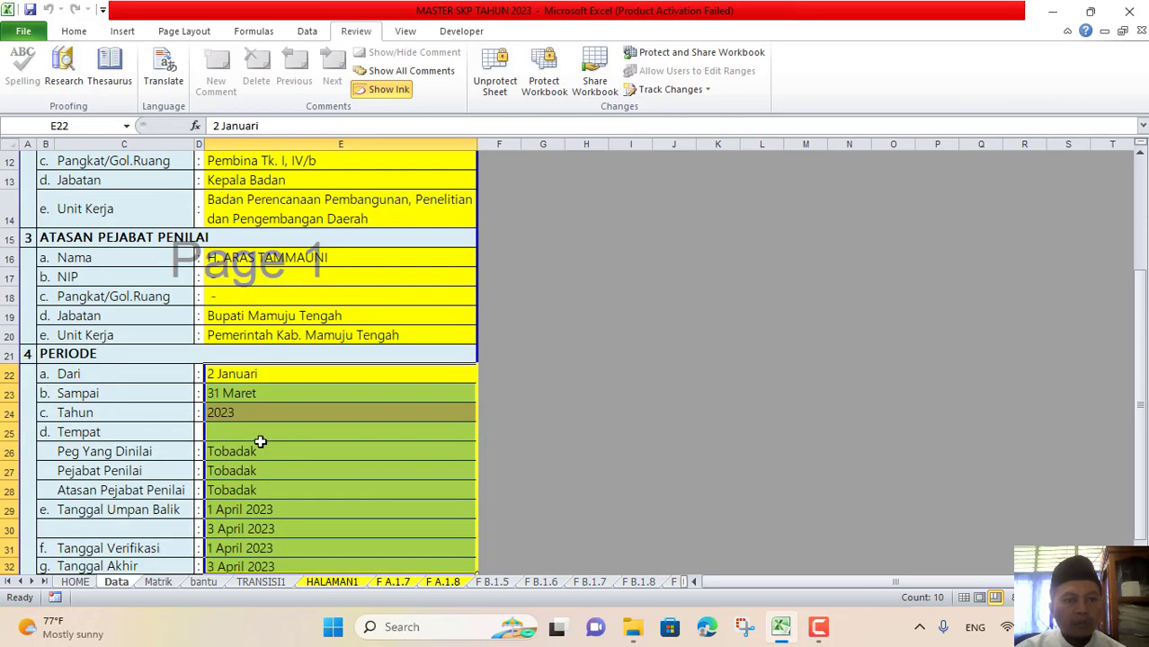
pyautogui.click(232, 374)
pyautogui.click(244, 394)
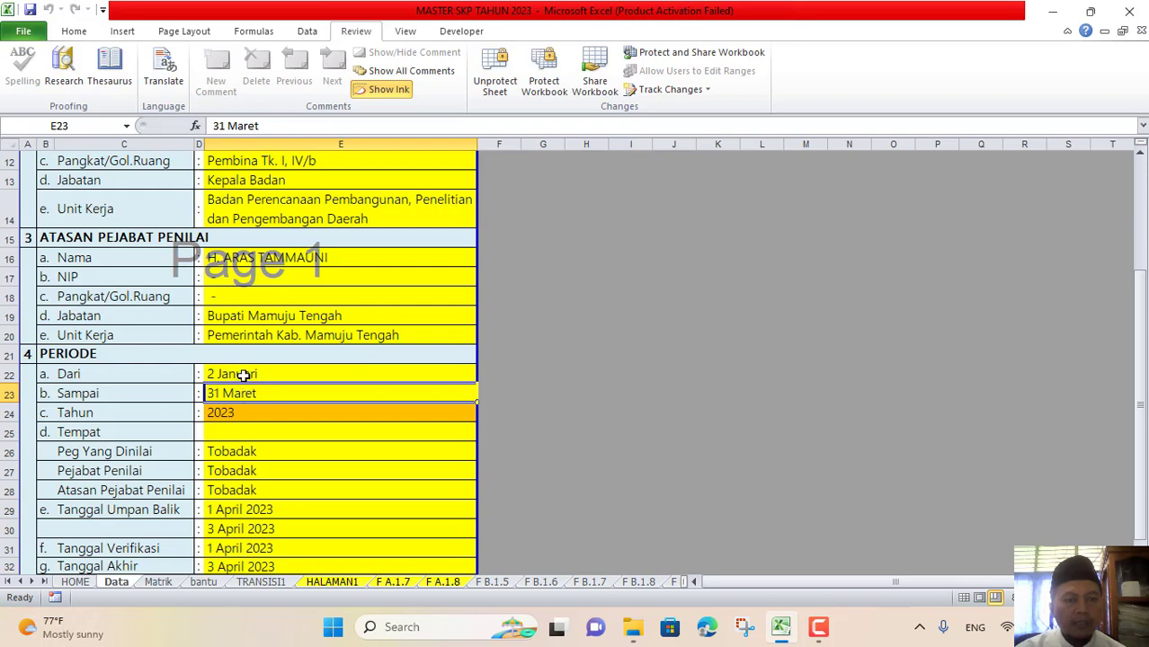
pyautogui.click(244, 376)
pyautogui.click(240, 396)
pyautogui.click(238, 376)
pyautogui.click(240, 392)
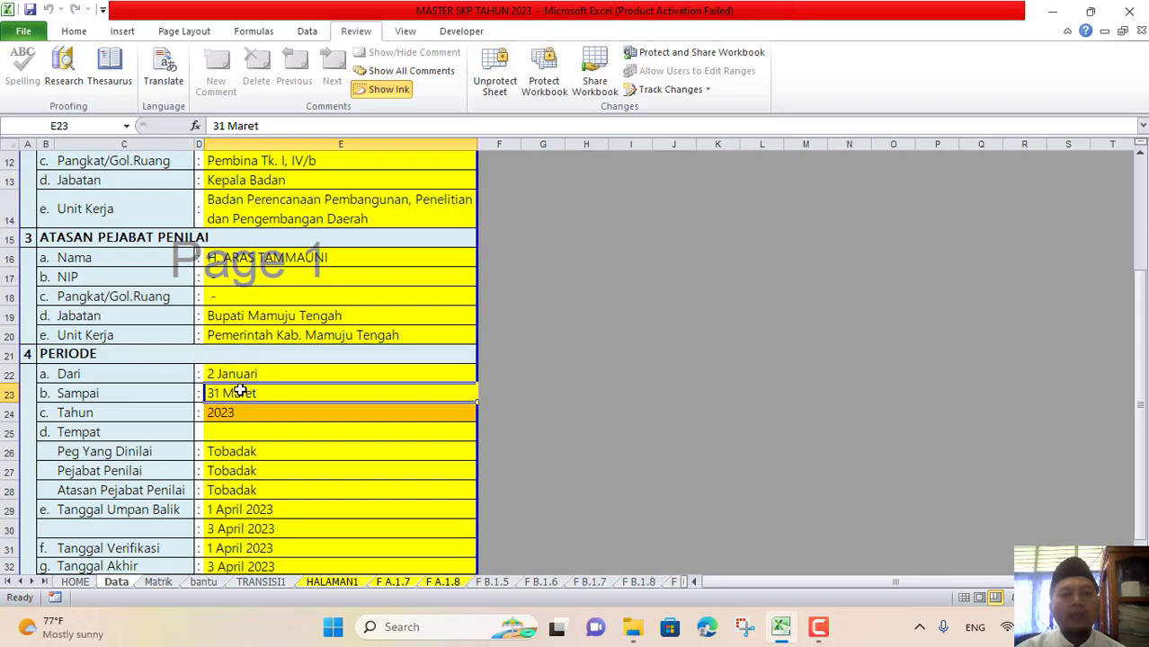
# Look through the F A.1.7, F A.1.8 and F B.1.5 sheets to check the period shown in their headings
pyautogui.click(392, 582)
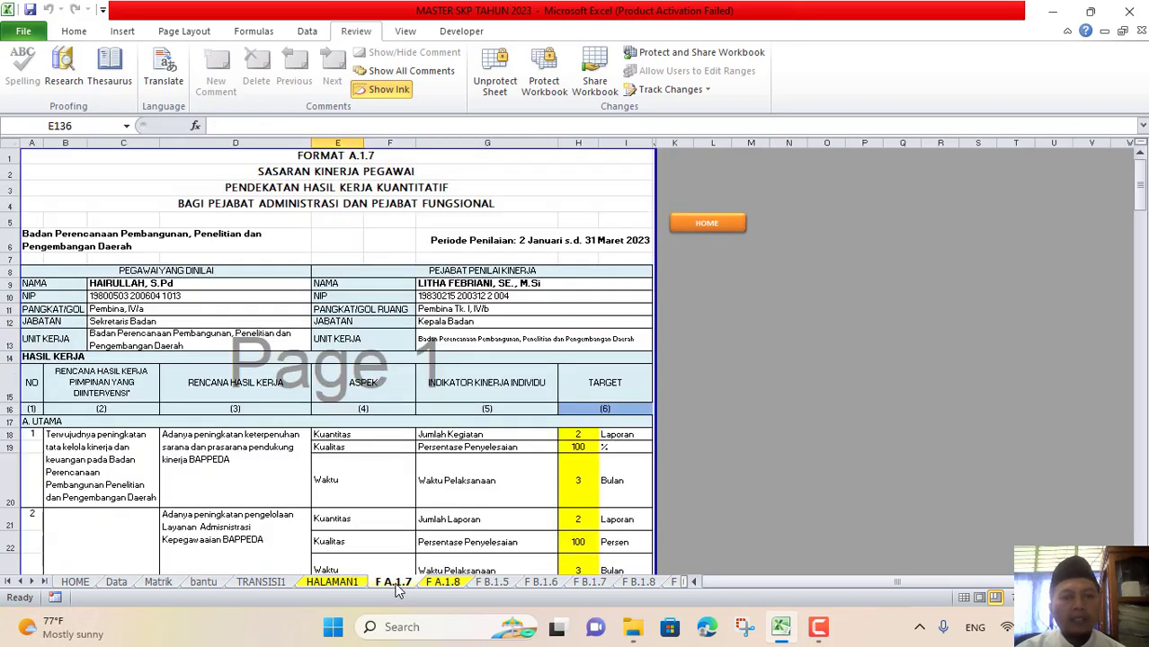
pyautogui.click(446, 583)
pyautogui.click(492, 583)
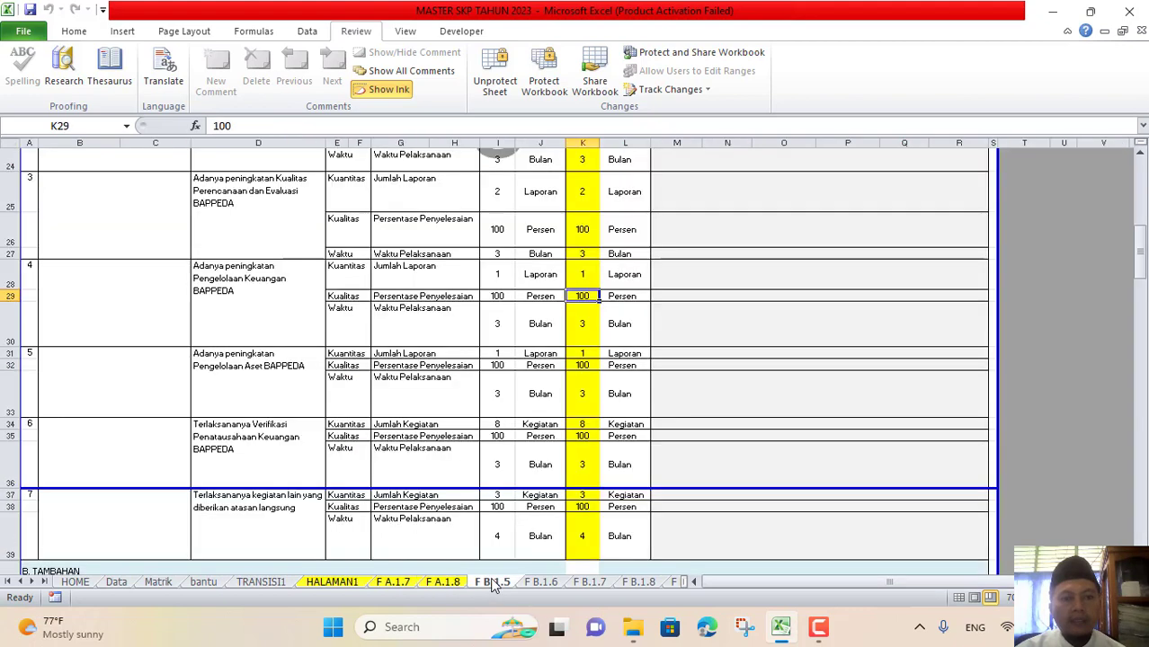
pyautogui.scroll(6, 524, 421)
# Strike through "II/III/IV-AKHIR*" in the Triwulan period line of the F B.1.5 sheet, and undo that formatting
pyautogui.click(491, 236)
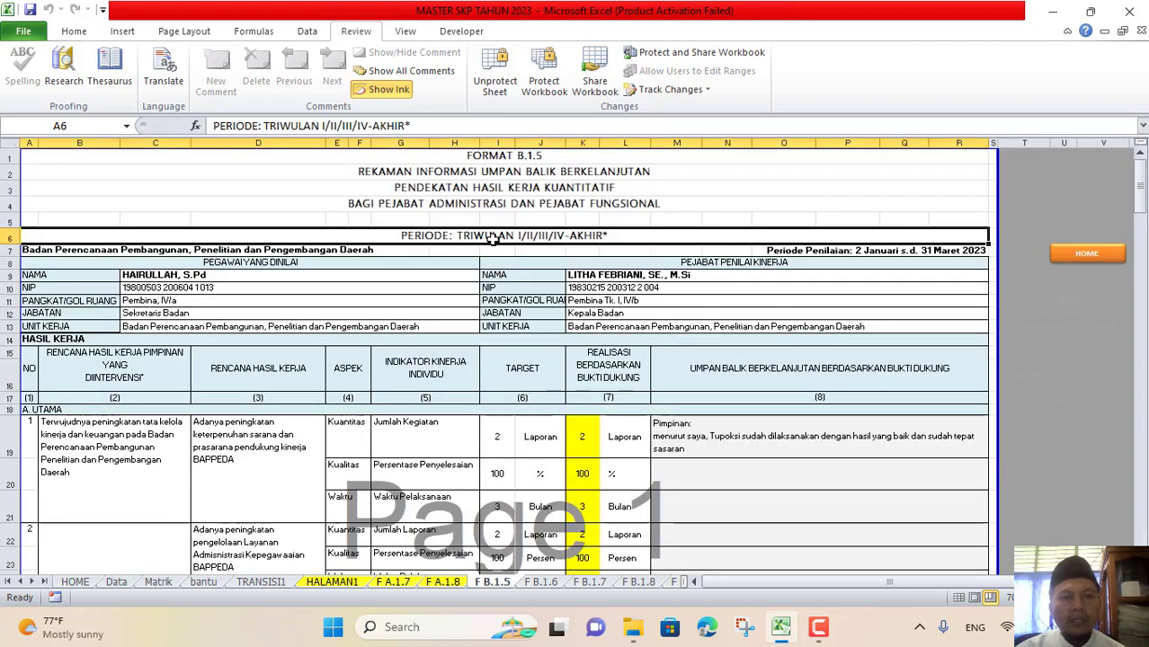
pyautogui.click(329, 126)
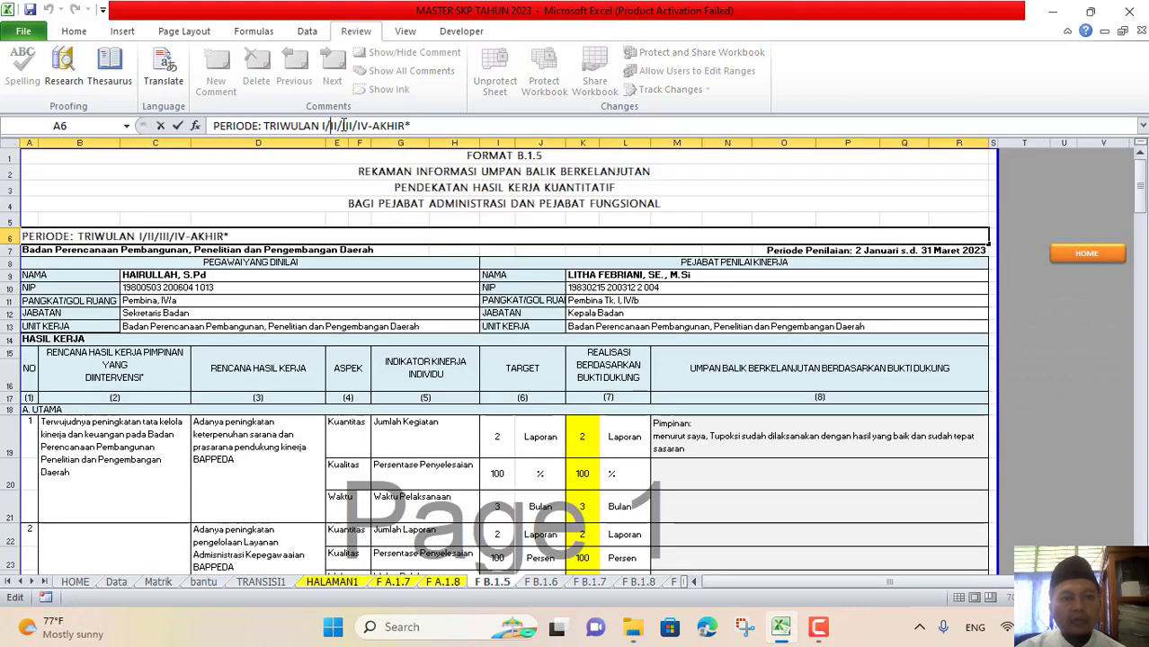
pyautogui.click(520, 312)
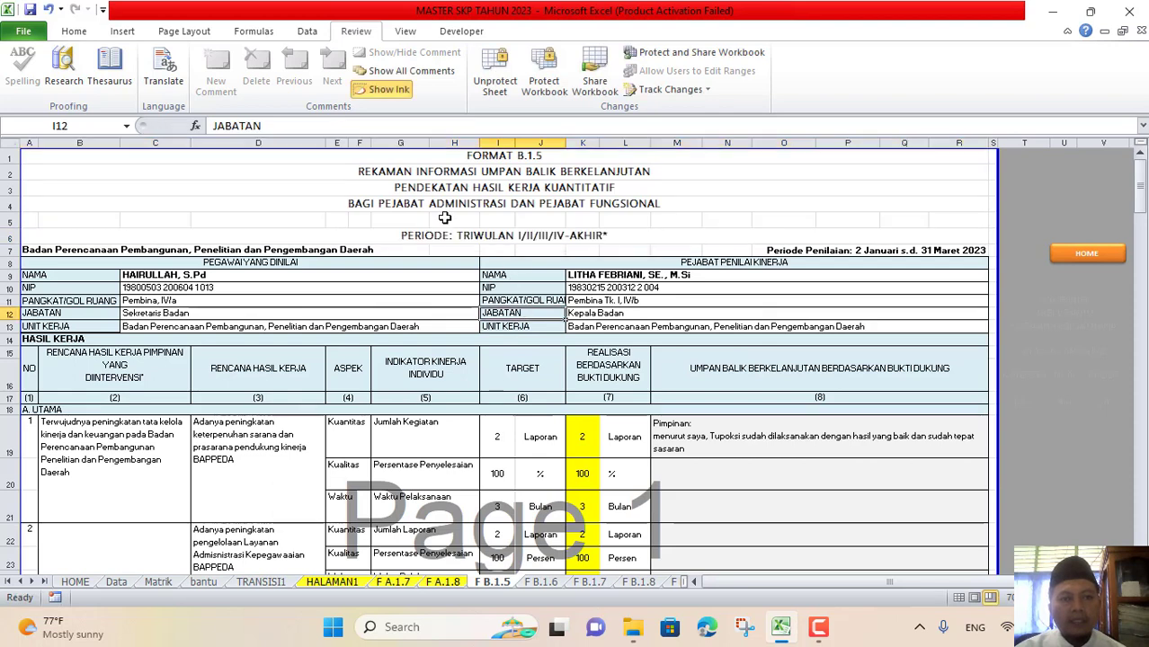
pyautogui.click(505, 235)
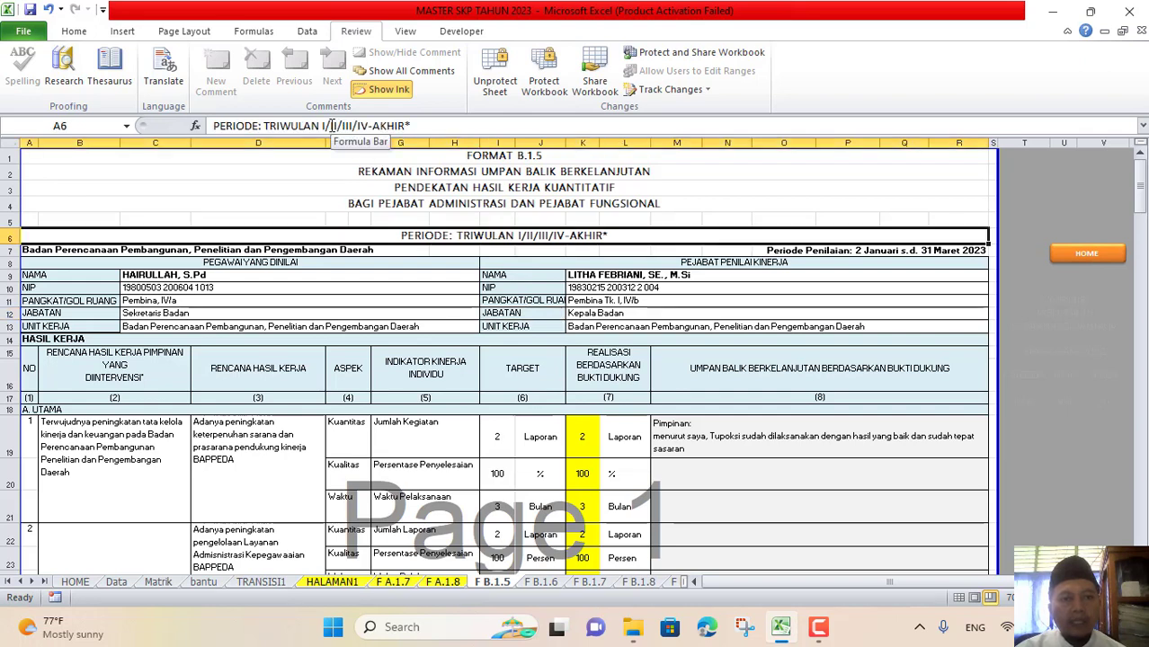
pyautogui.moveTo(331, 126); pyautogui.dragTo(411, 126)
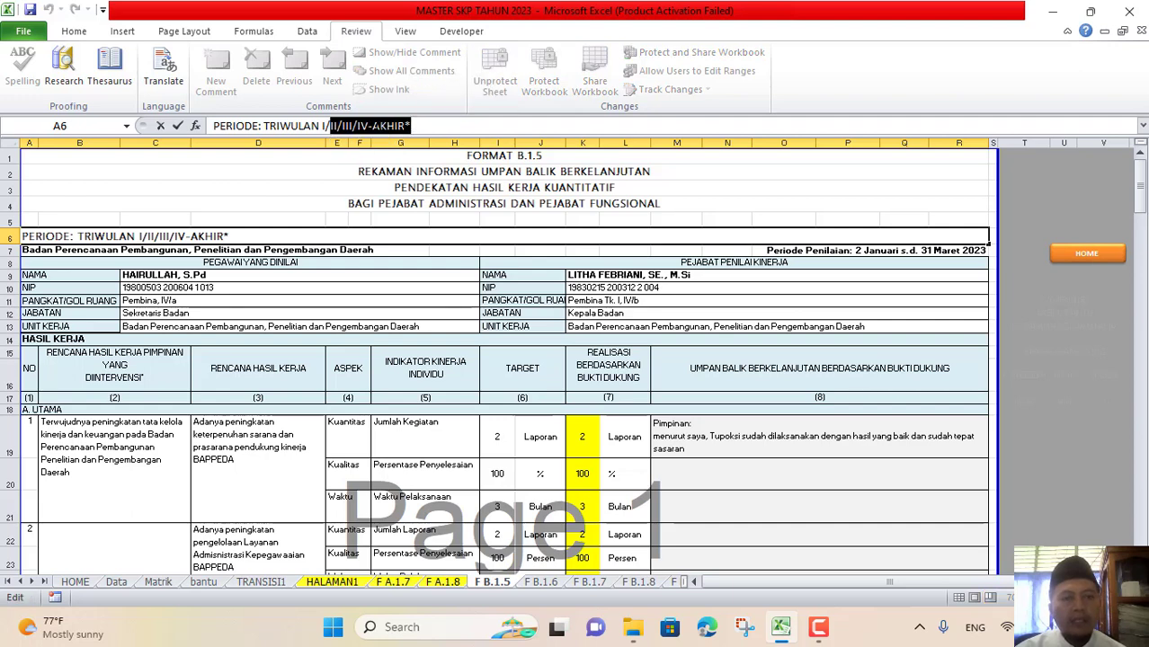
pyautogui.rightClick(377, 127)
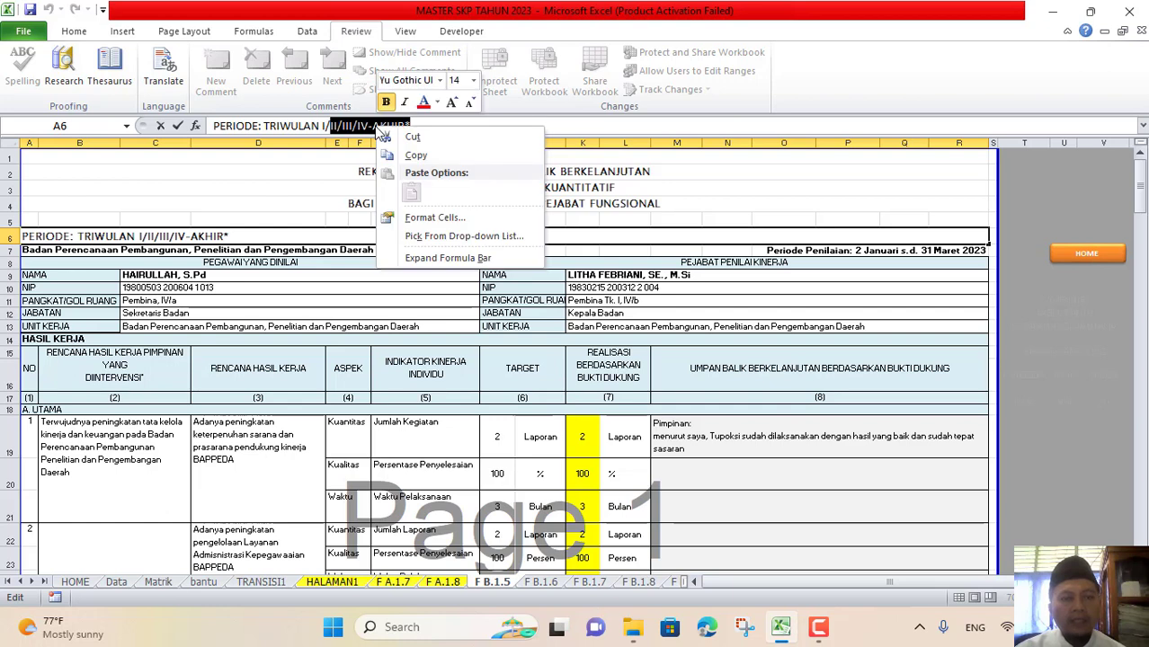
pyautogui.click(436, 218)
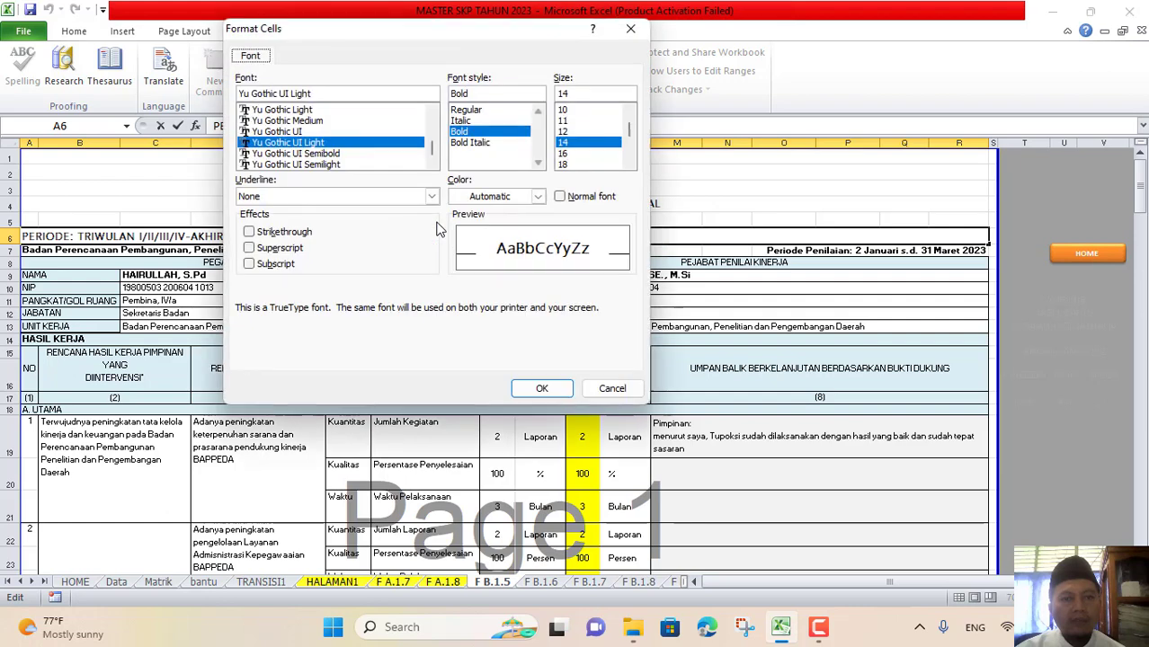
pyautogui.click(249, 233)
pyautogui.click(542, 386)
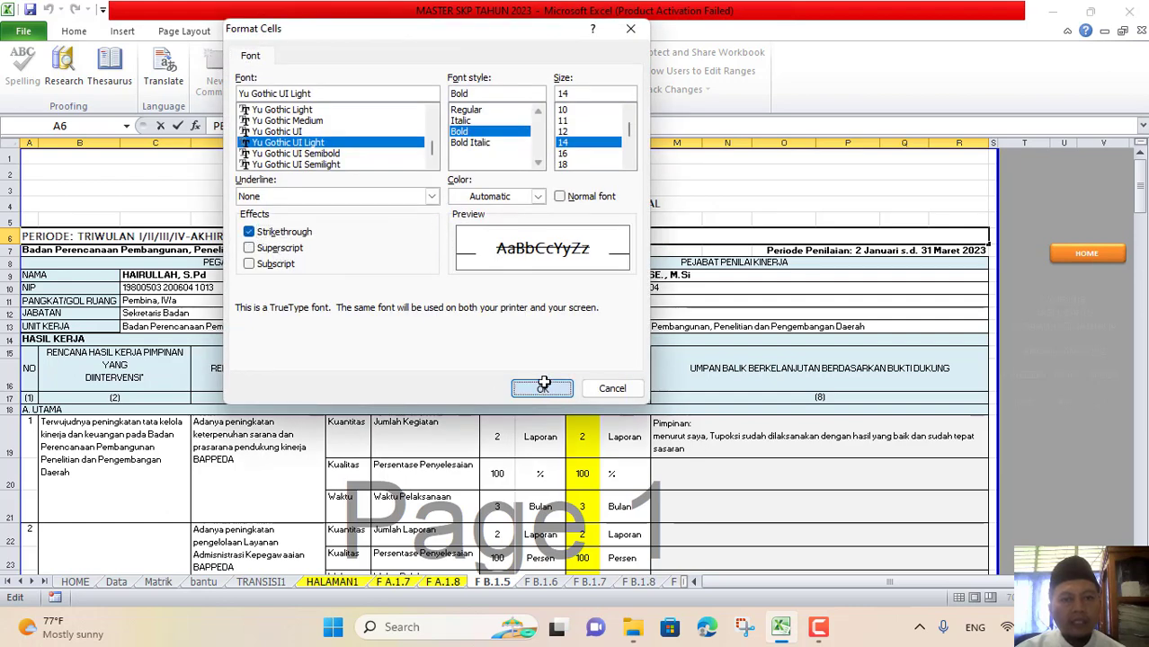
pyautogui.click(432, 215)
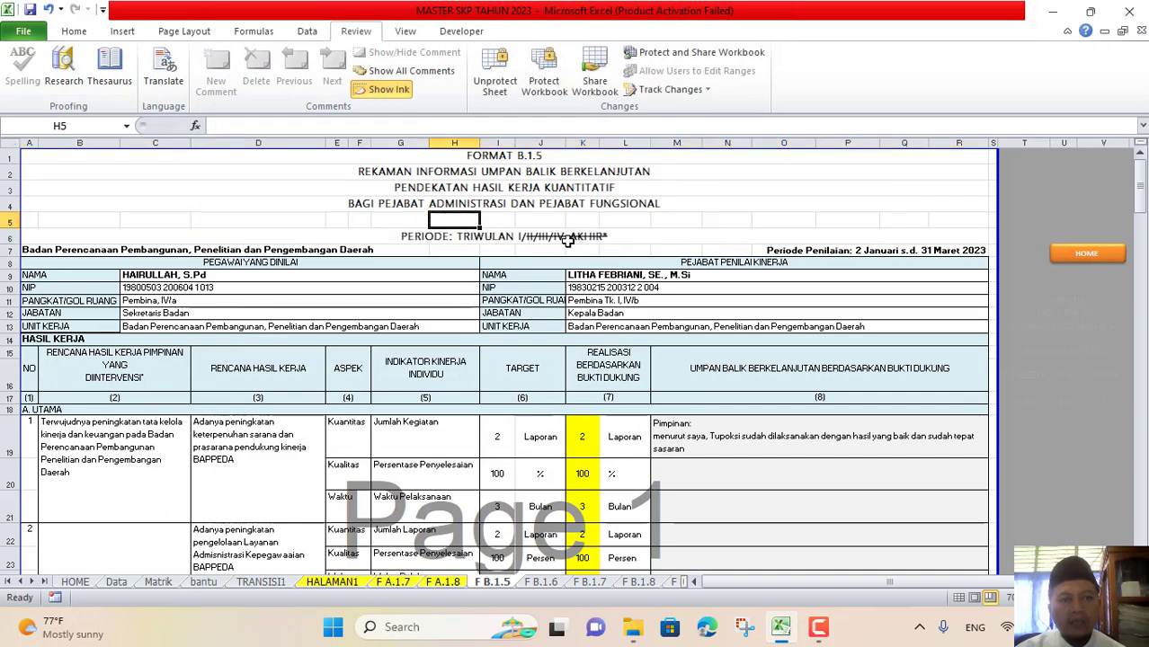
pyautogui.hotkey('ctrl', 'z')
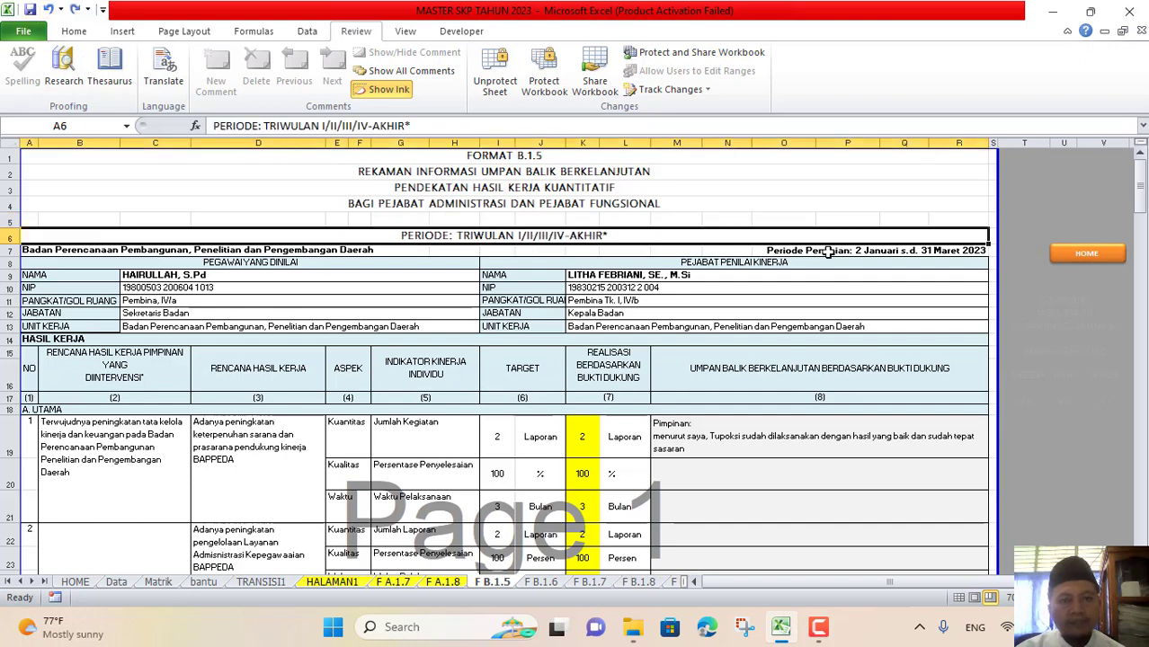
# Return to the SKP data form and highlight the Periode values from Dari to Tanggal Akhir
pyautogui.click(1086, 254)
pyautogui.click(500, 203)
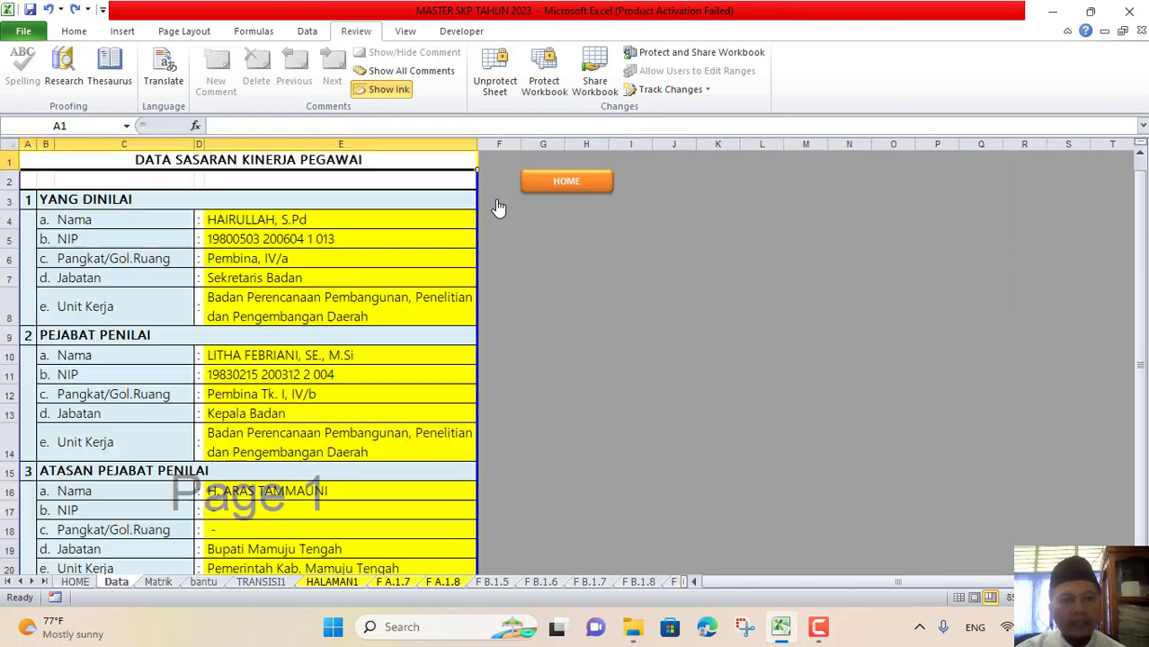
pyautogui.scroll(-4, 260, 486)
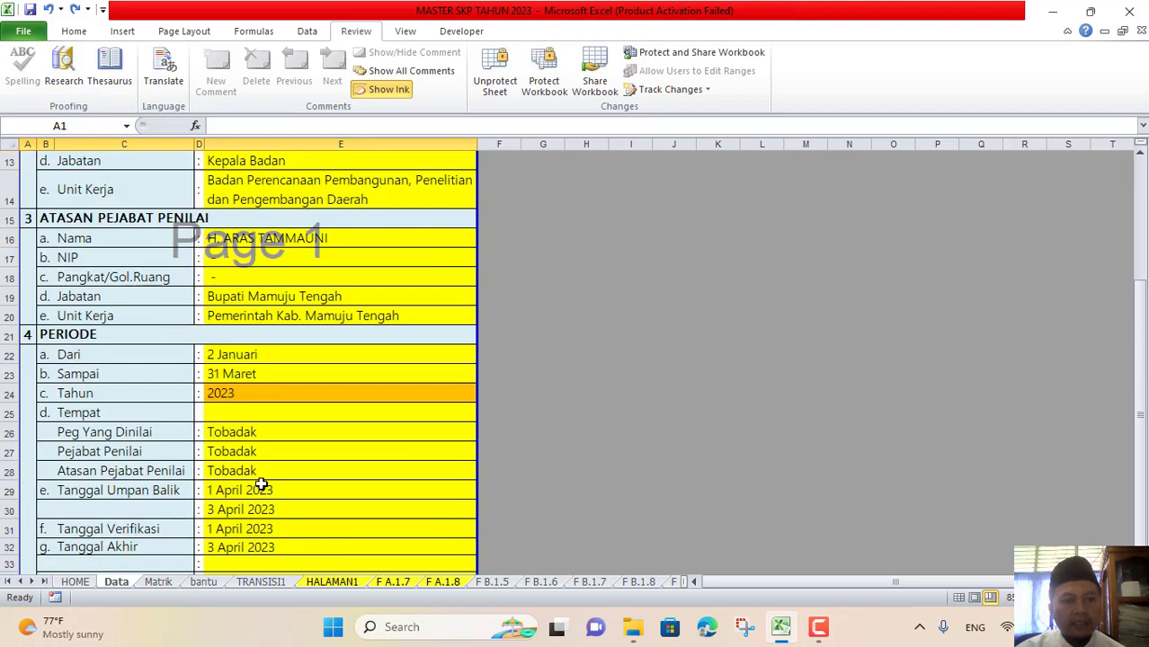
pyautogui.moveTo(236, 353); pyautogui.dragTo(275, 545)
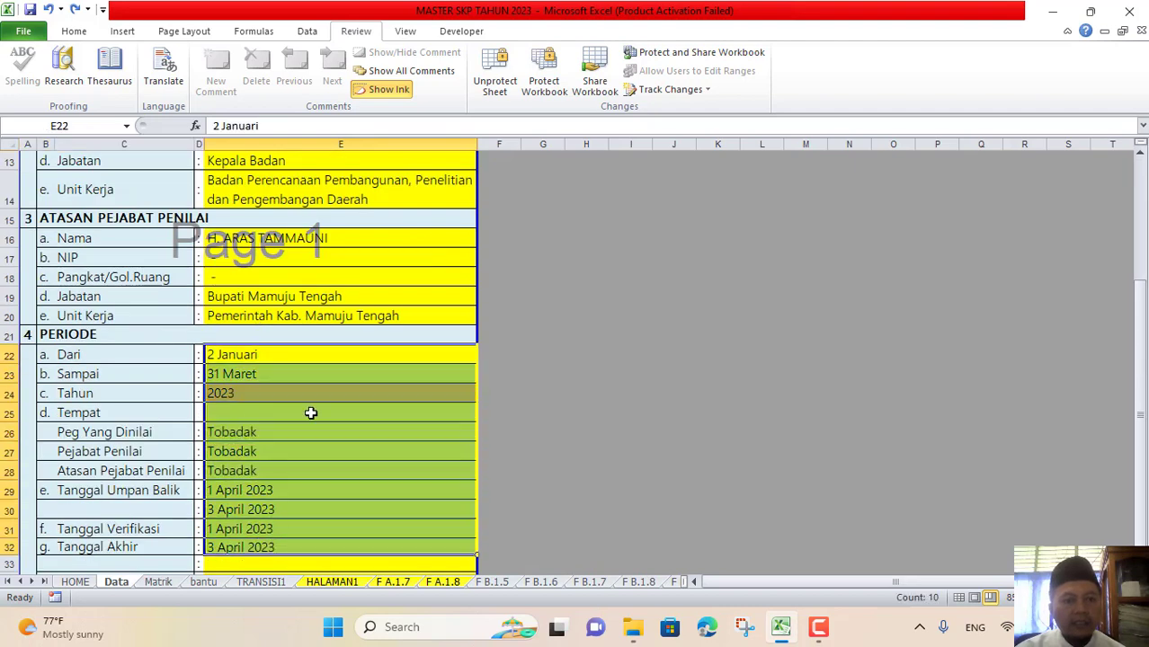
# Highlight the data form's Yang Dinilai, Pejabat Penilai and Atasan Pejabat Penilai entries to review each section
pyautogui.scroll(4, 308, 410)
pyautogui.moveTo(290, 223); pyautogui.dragTo(295, 309)
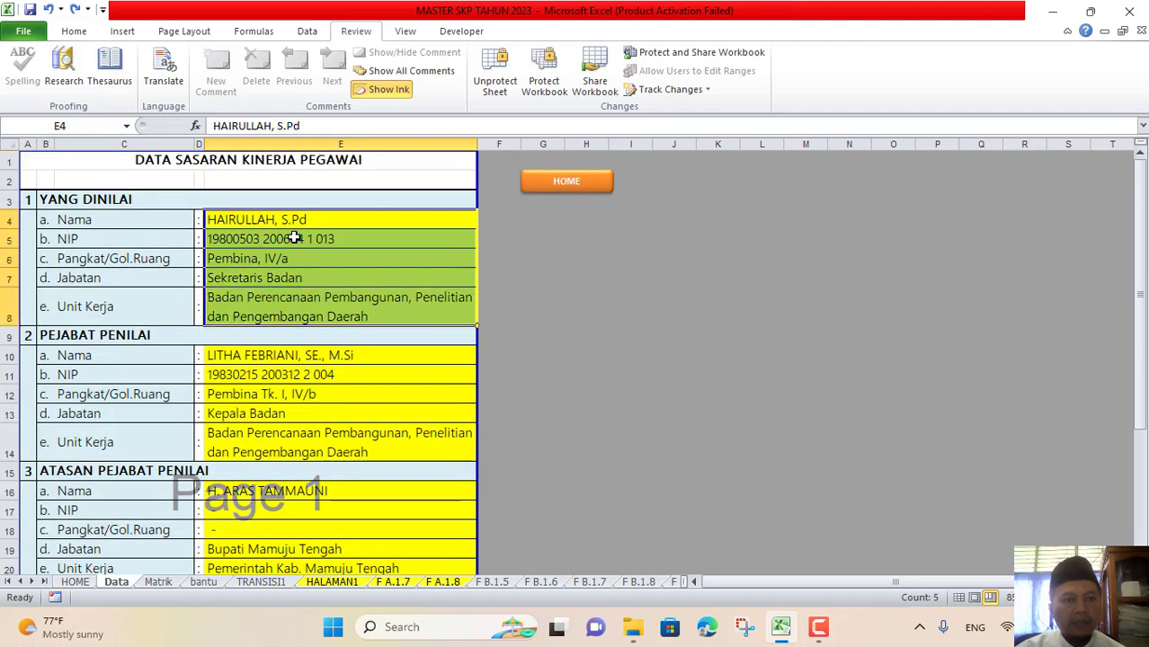
pyautogui.moveTo(293, 357); pyautogui.dragTo(328, 436)
pyautogui.scroll(-4, 328, 393)
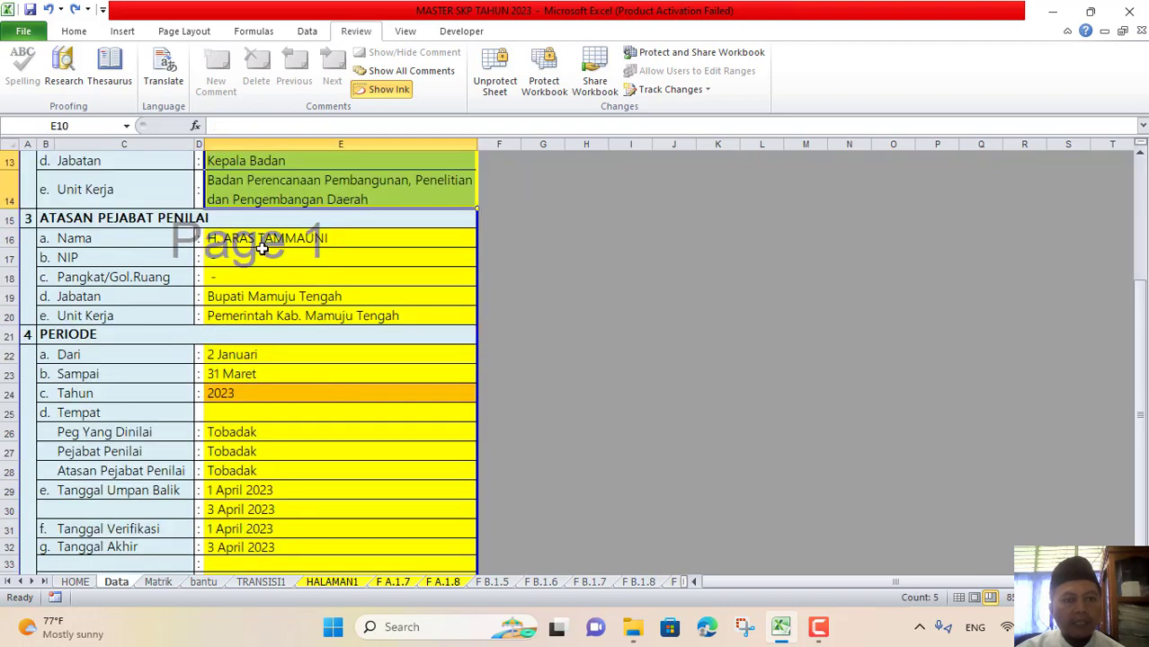
pyautogui.moveTo(260, 238); pyautogui.dragTo(281, 317)
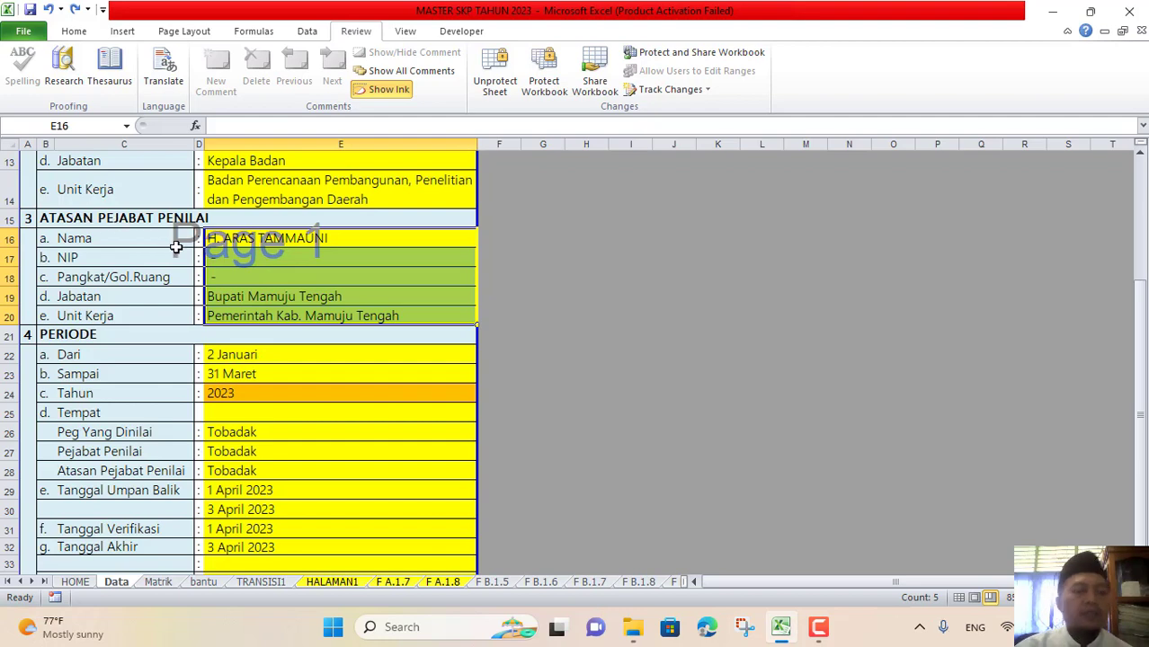
# Review the Periode section's Dari and Sampai dates and its Tanggal Umpan Balik, Verifikasi and Akhir values, plus the overall data form
pyautogui.click(153, 356)
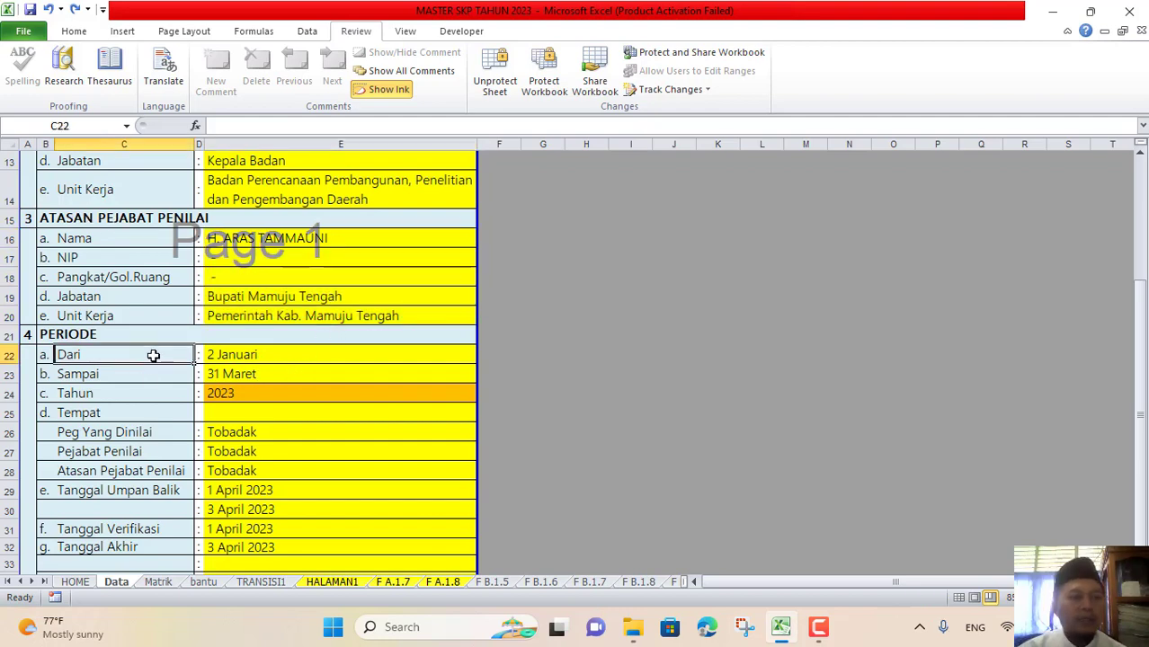
pyautogui.click(226, 375)
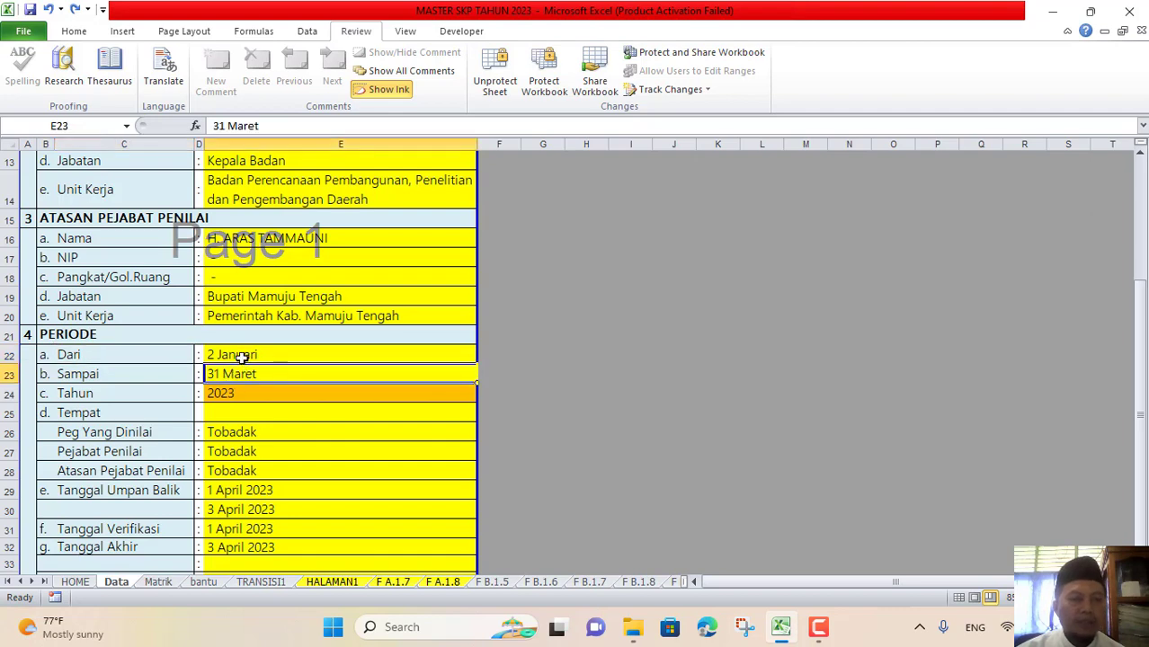
pyautogui.moveTo(242, 358); pyautogui.dragTo(247, 369)
pyautogui.moveTo(249, 433); pyautogui.dragTo(239, 546)
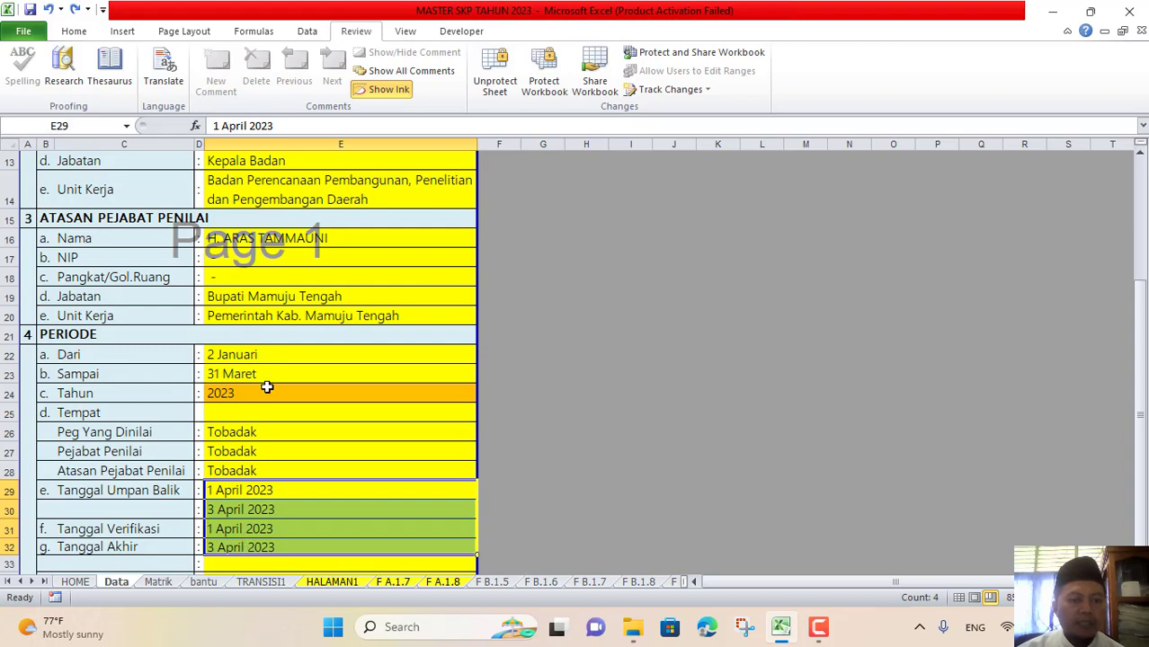
pyautogui.scroll(4, 267, 387)
pyautogui.scroll(-13, 265, 397)
pyautogui.scroll(13, 264, 398)
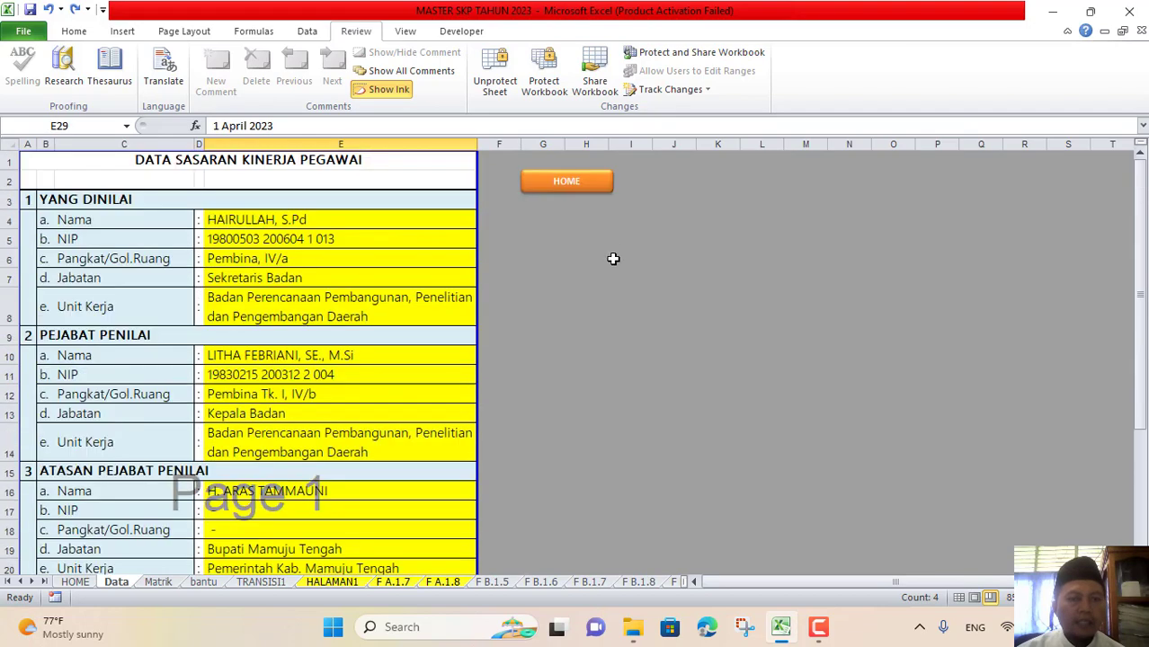
# Open the Halaman Sampul Jan-Des cover page from the home menu and inspect its Jangka Waktu Penilaian period text
pyautogui.click(576, 198)
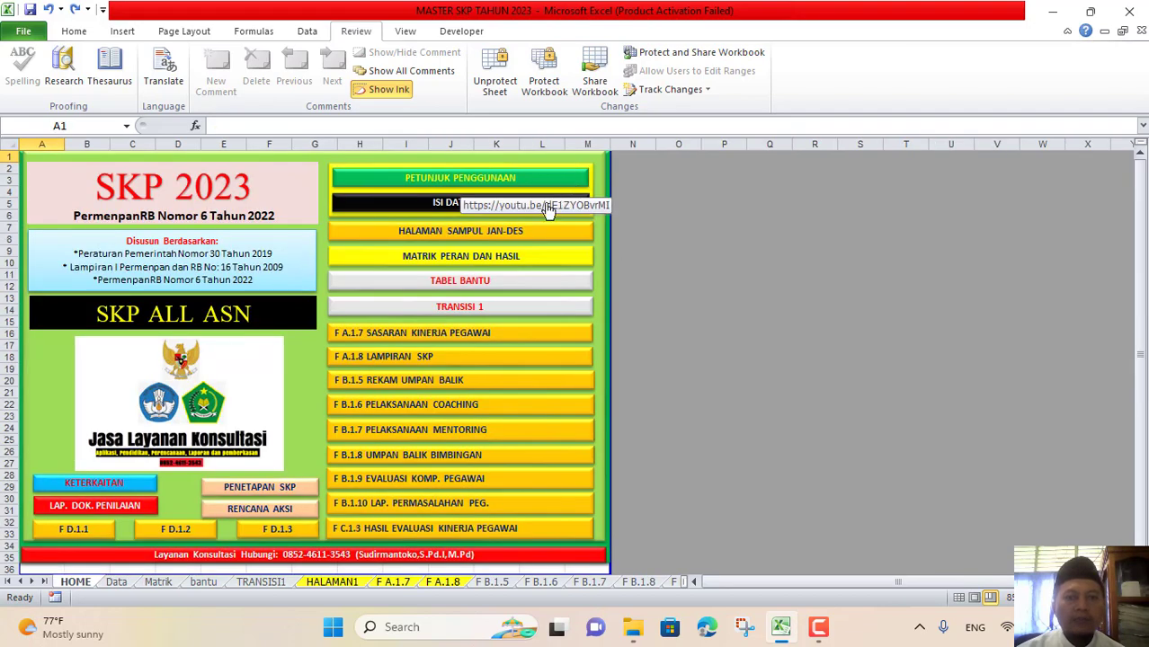
pyautogui.click(441, 241)
pyautogui.click(219, 420)
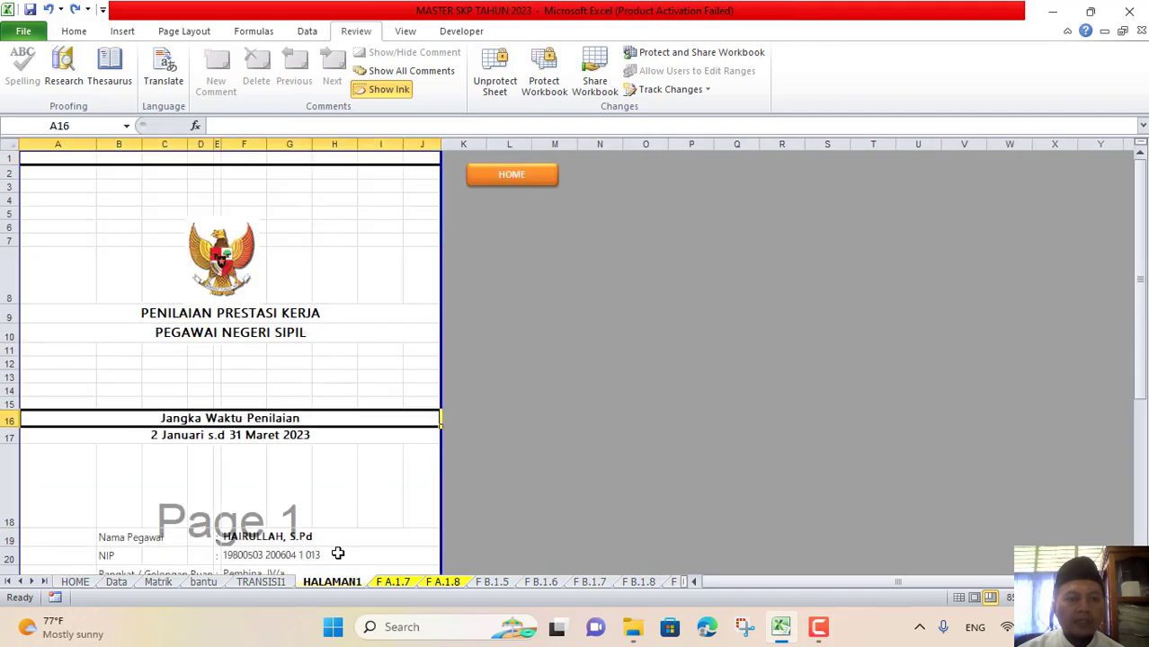
pyautogui.click(218, 435)
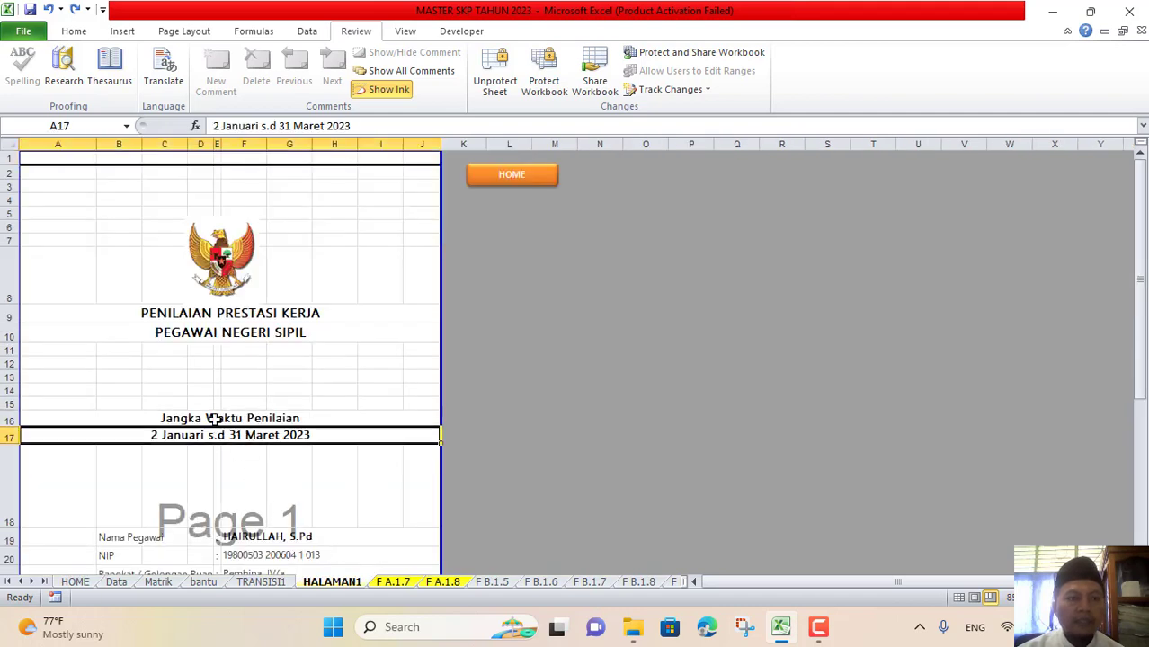
pyautogui.click(239, 126)
pyautogui.click(213, 128)
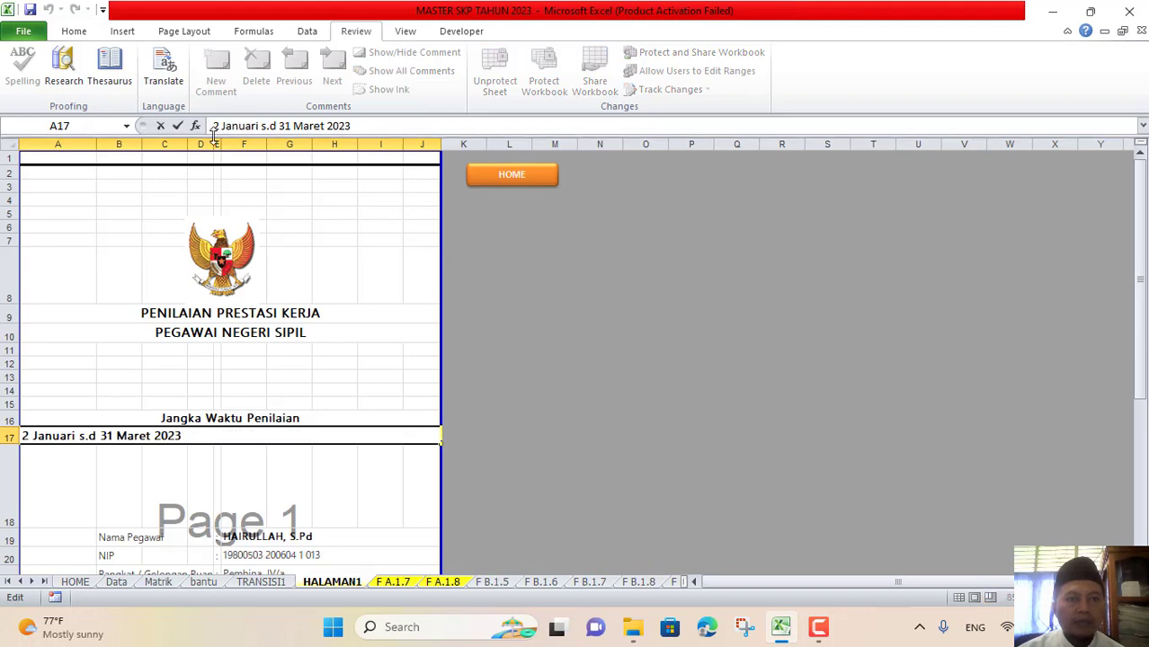
pyautogui.click(249, 366)
# Check the cover page's agency name, year and employee details, and return to the home menu
pyautogui.scroll(-8, 306, 485)
pyautogui.click(235, 333)
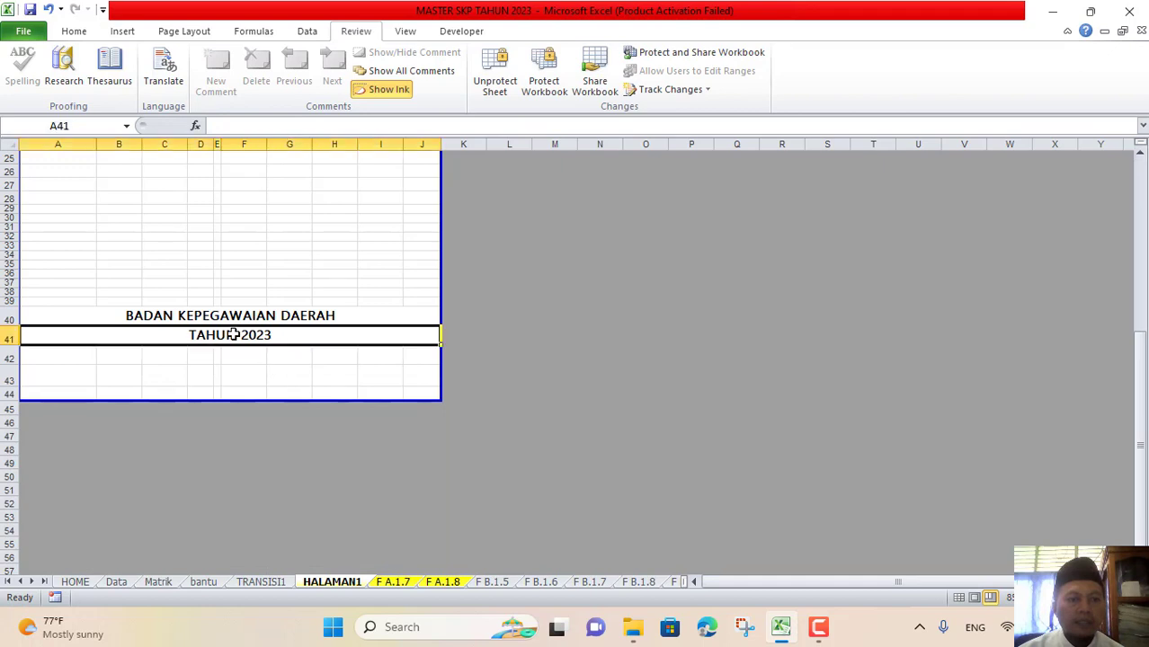
pyautogui.click(234, 316)
pyautogui.scroll(4, 263, 392)
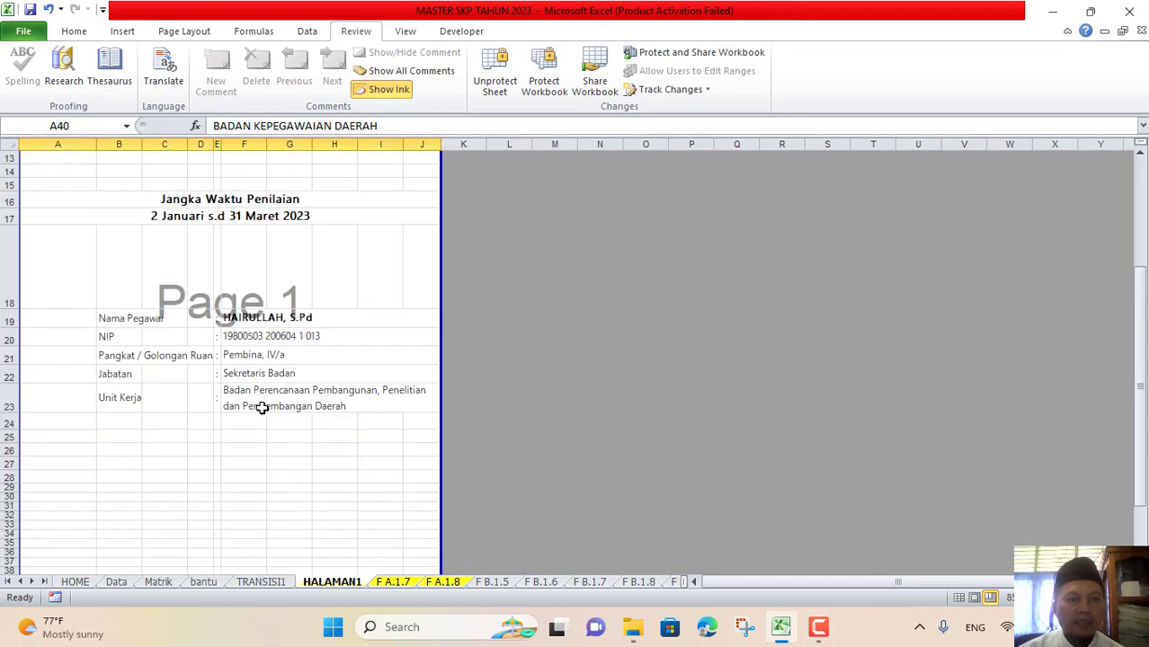
pyautogui.moveTo(248, 322); pyautogui.dragTo(249, 397)
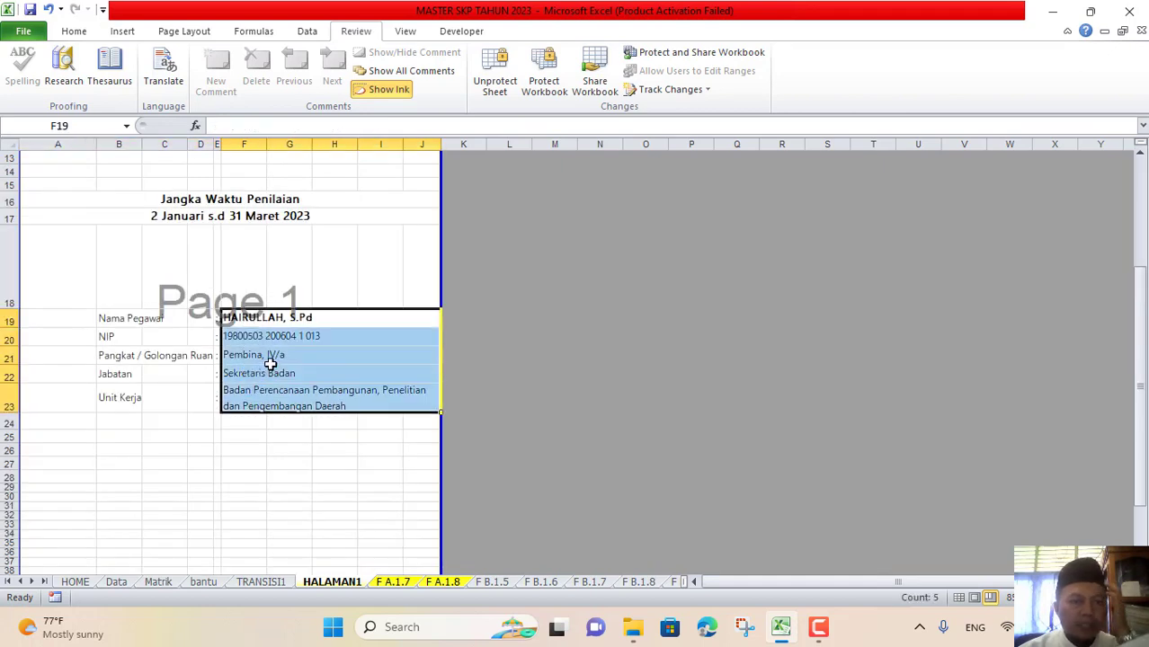
pyautogui.scroll(4, 248, 386)
pyautogui.click(483, 184)
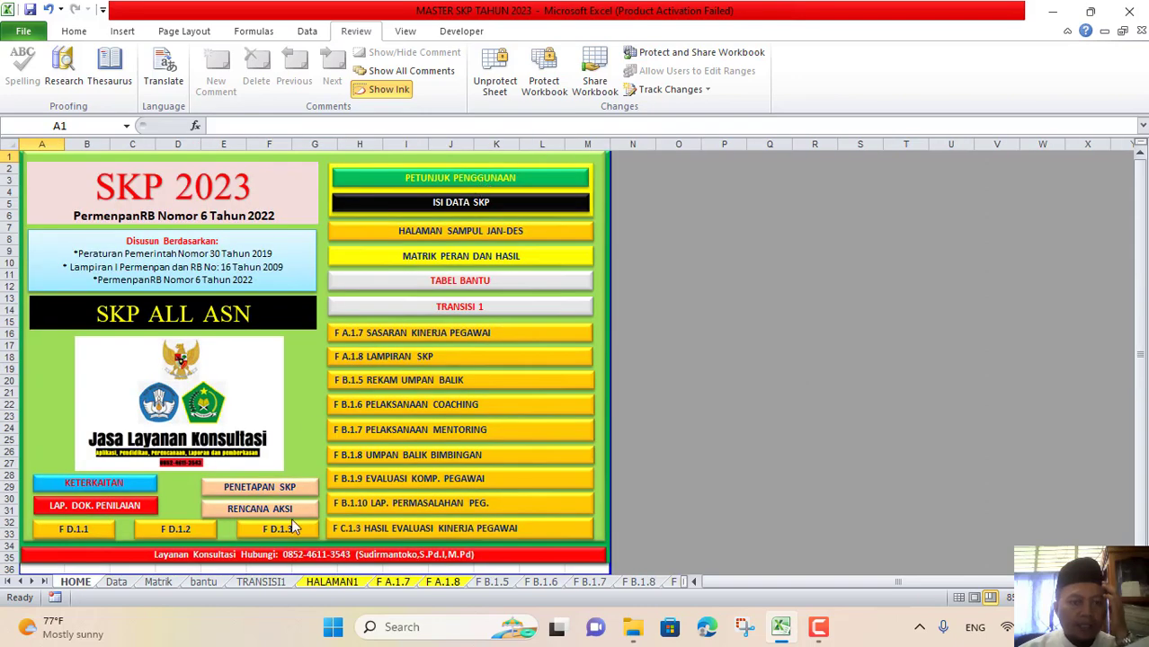
pyautogui.click(340, 584)
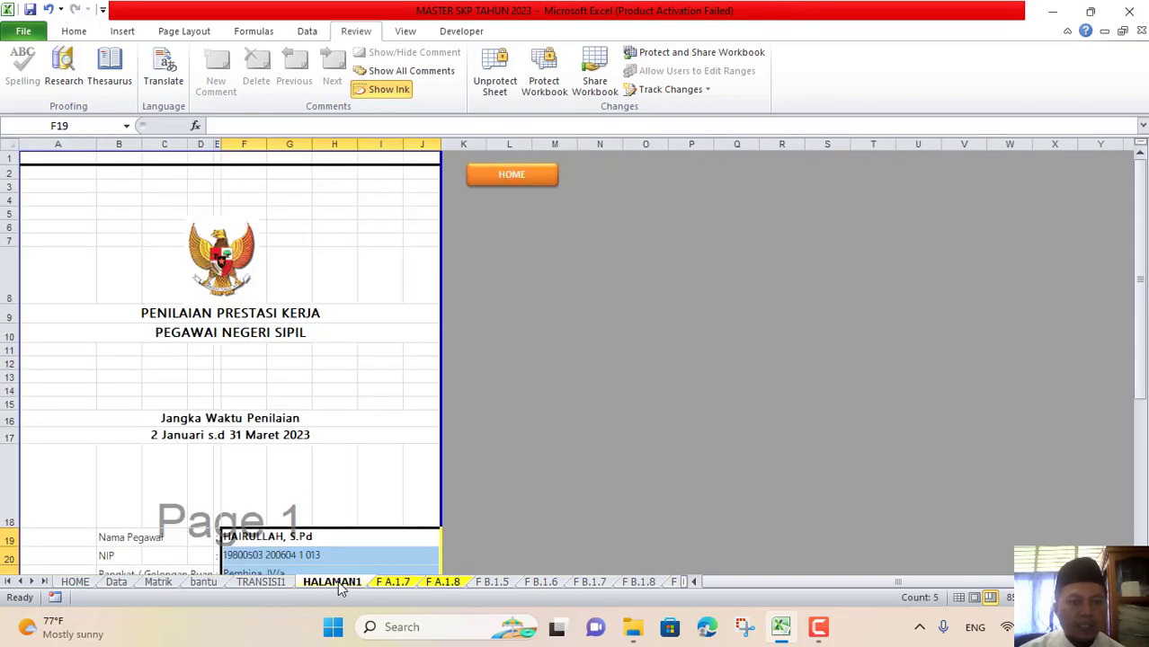
pyautogui.click(515, 180)
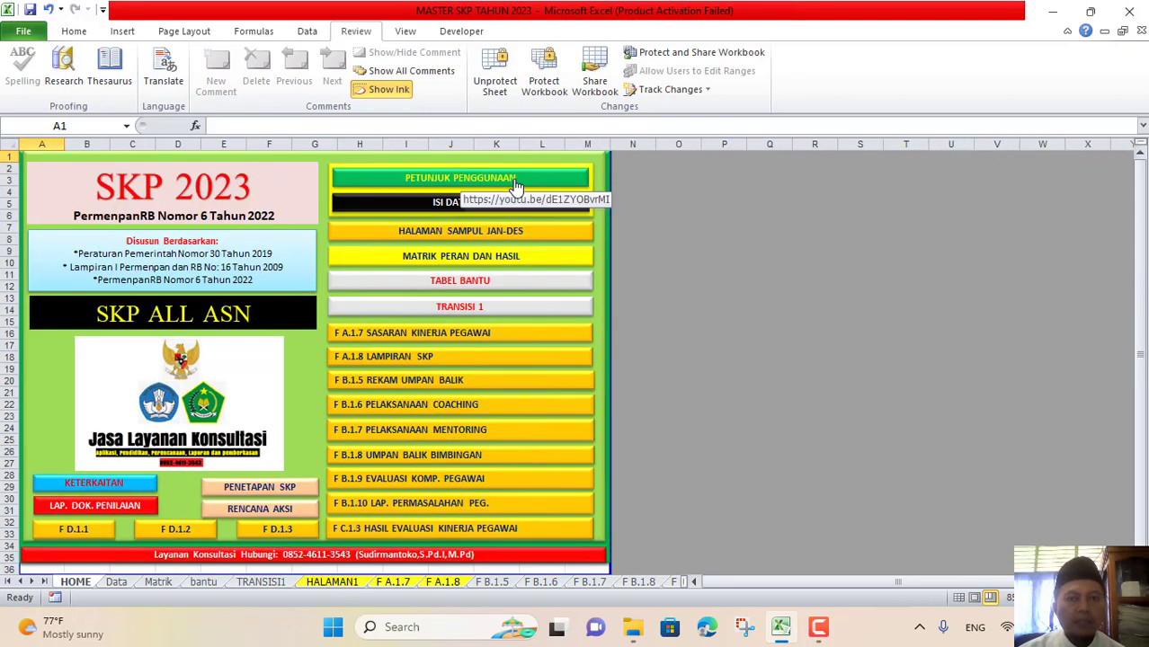
# Open the Matrik Peran dan Hasil sheet and examine the superior's outcome cell and the employee outcomes beneath it
pyautogui.click(465, 262)
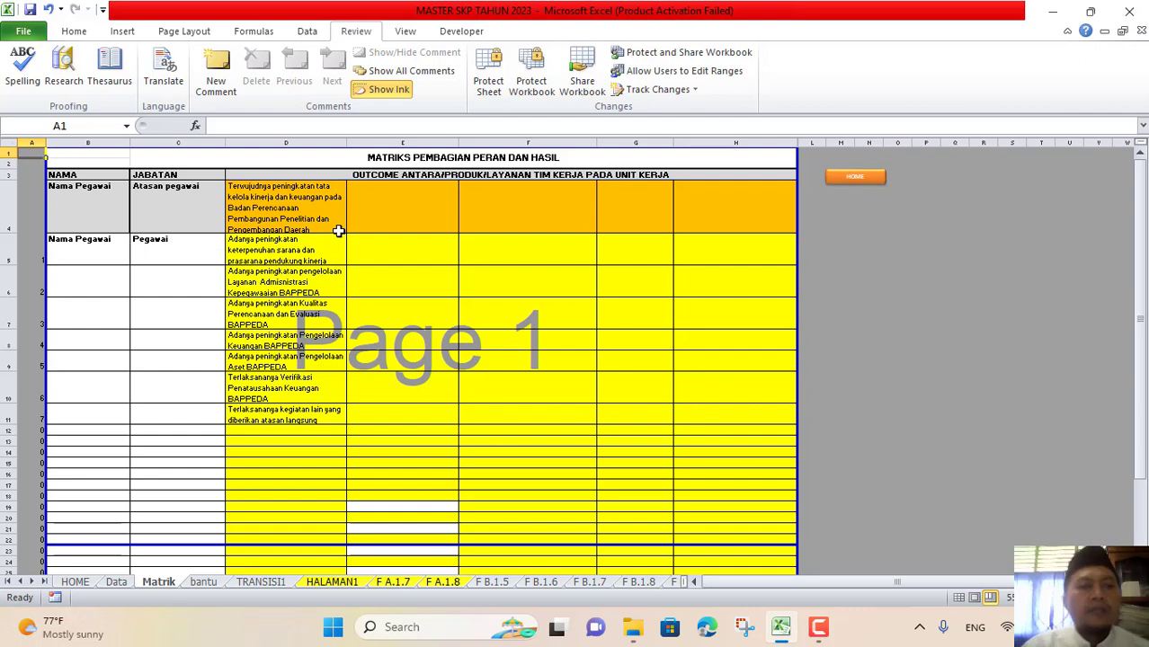
pyautogui.click(312, 208)
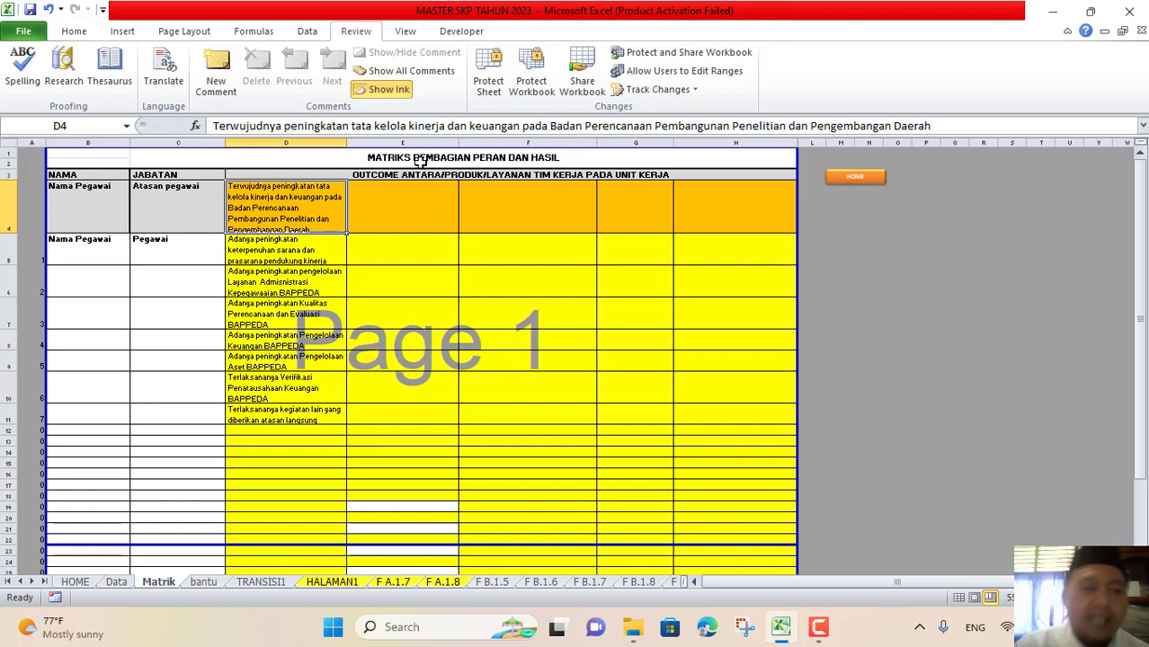
pyautogui.click(156, 216)
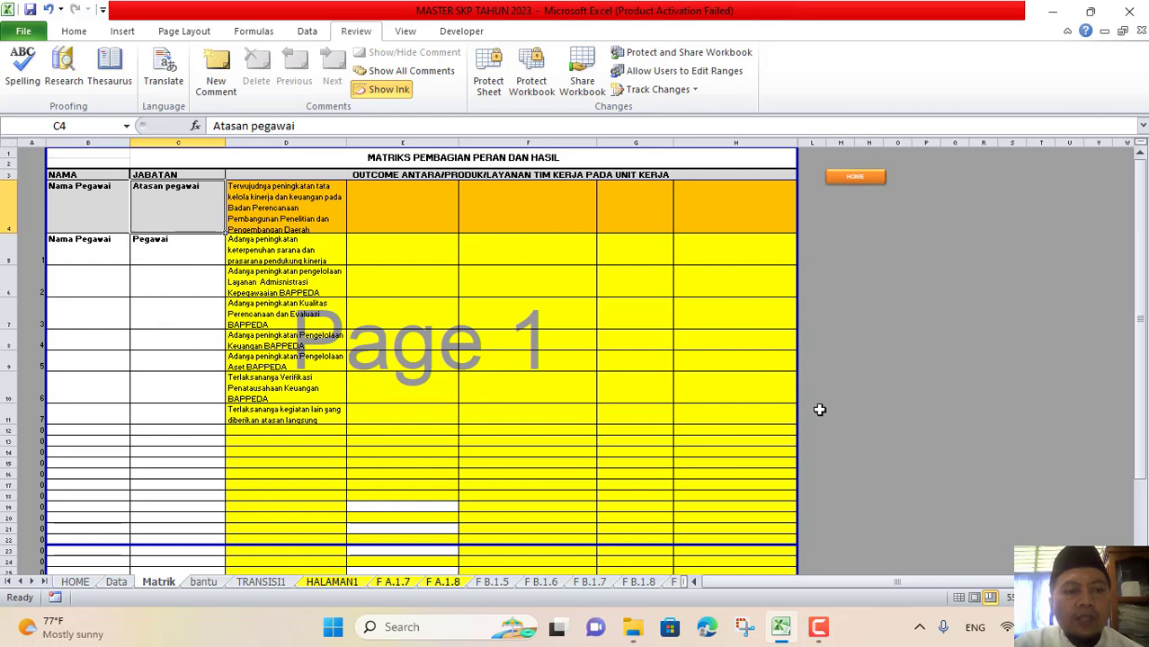
pyautogui.click(272, 195)
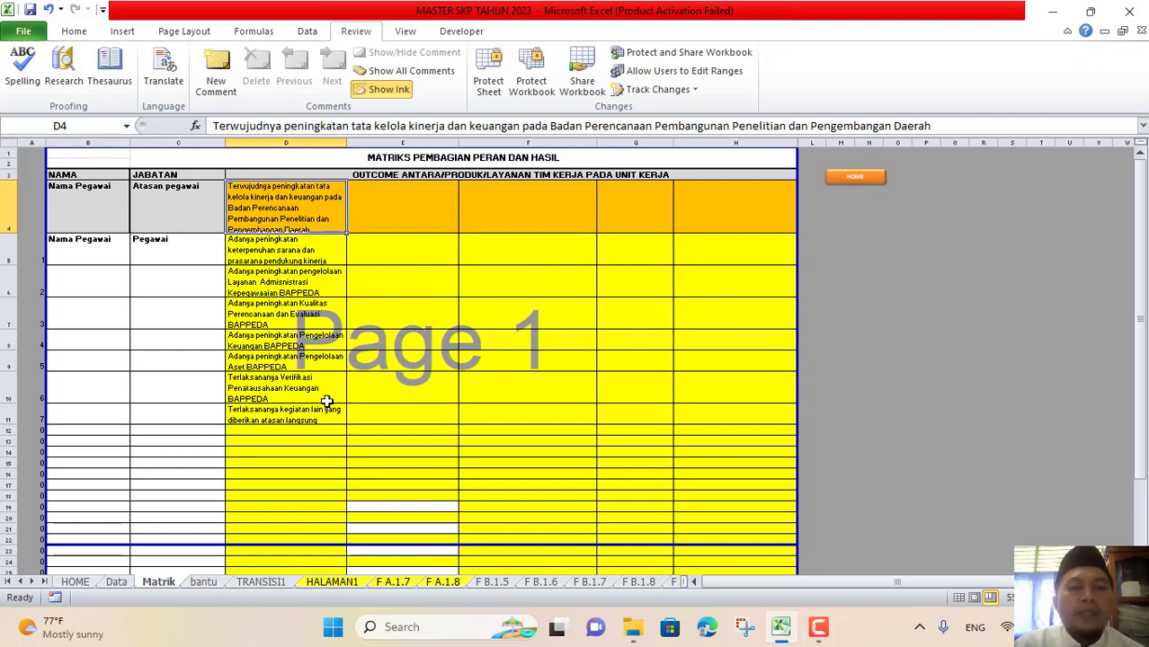
pyautogui.click(186, 252)
pyautogui.moveTo(247, 245); pyautogui.dragTo(284, 410)
pyautogui.click(297, 204)
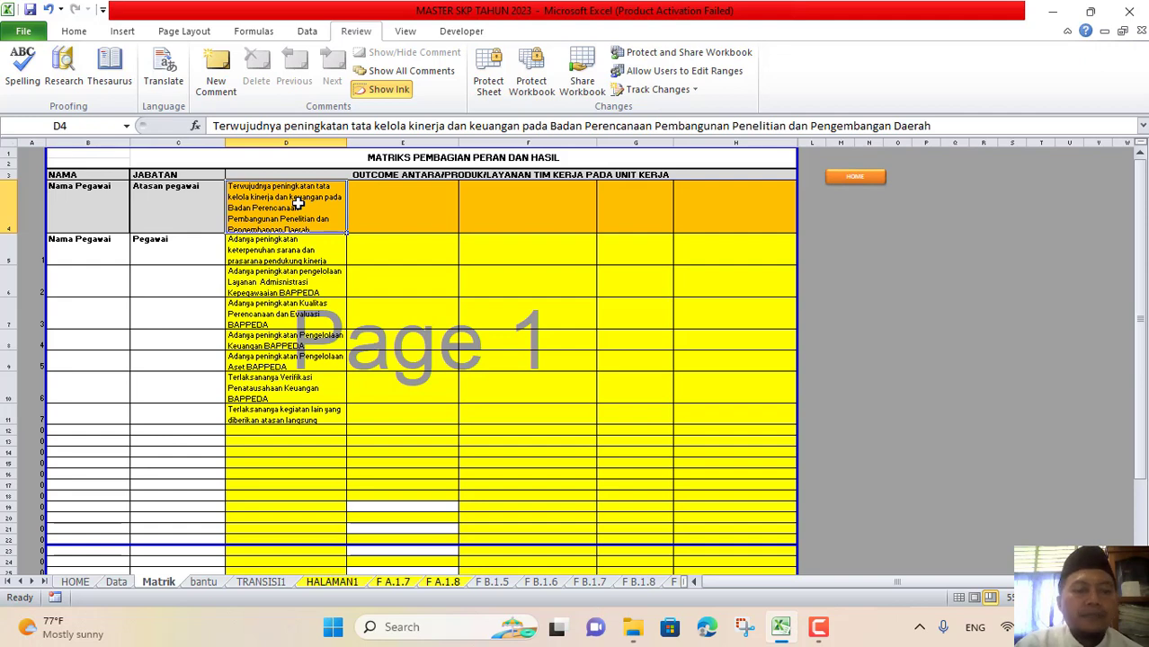
# Read through the employee outcomes one by one in D5 to D11 of the matrix, ending on the empty row 12
pyautogui.click(283, 257)
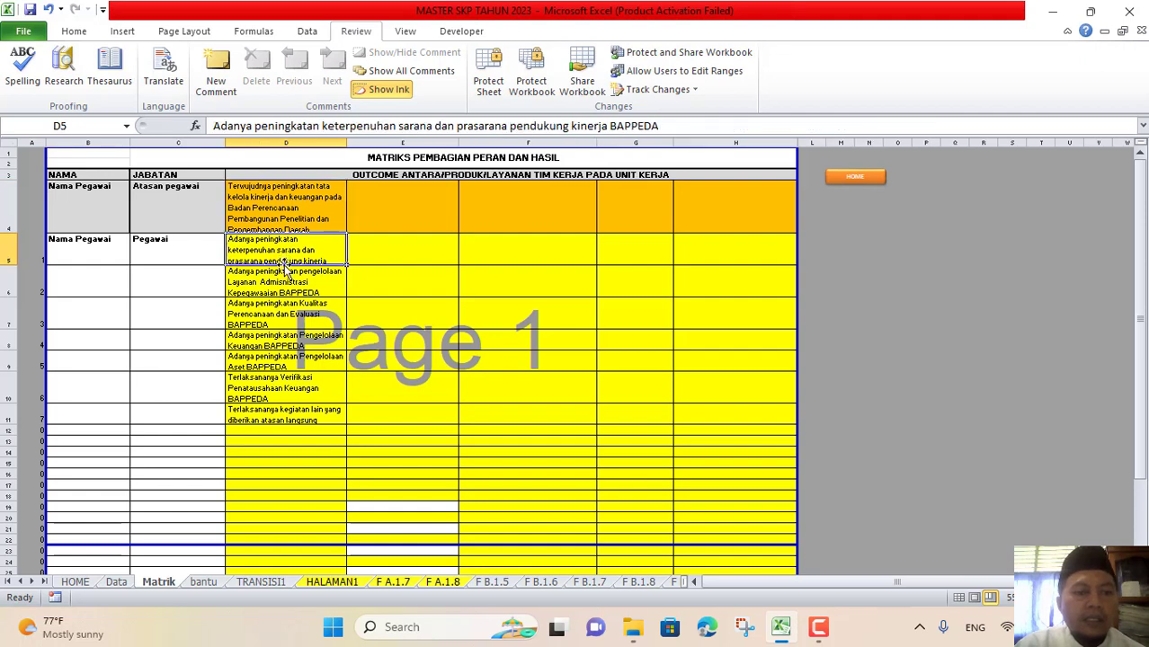
pyautogui.click(286, 286)
pyautogui.click(290, 313)
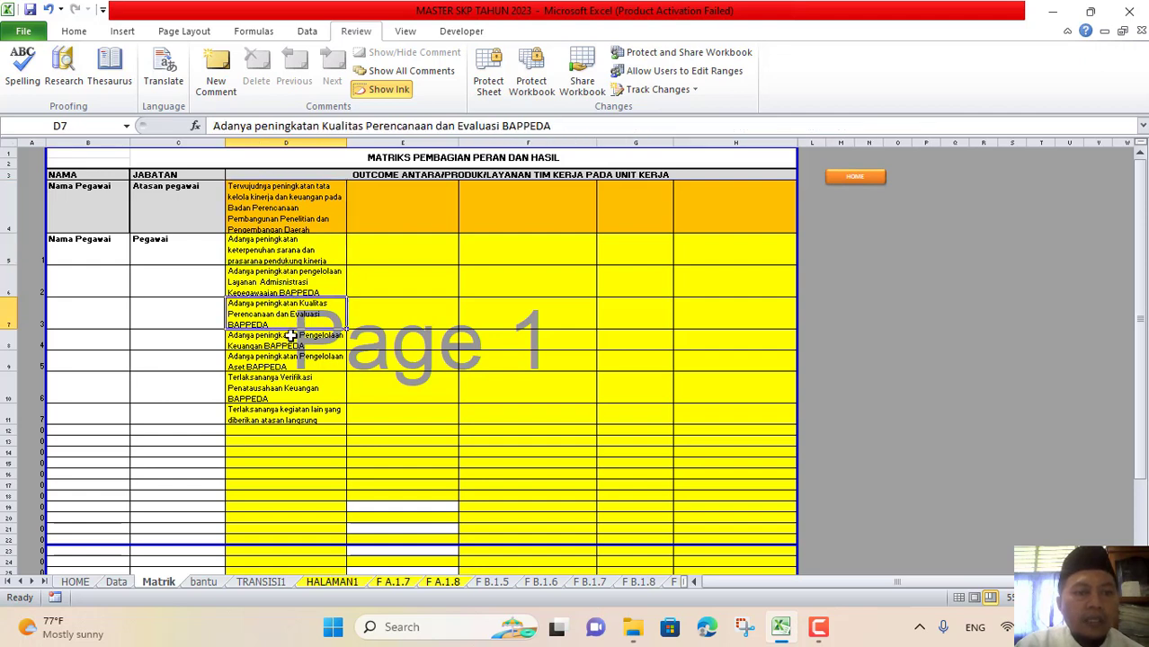
pyautogui.click(290, 340)
pyautogui.click(290, 361)
pyautogui.click(289, 381)
pyautogui.click(279, 416)
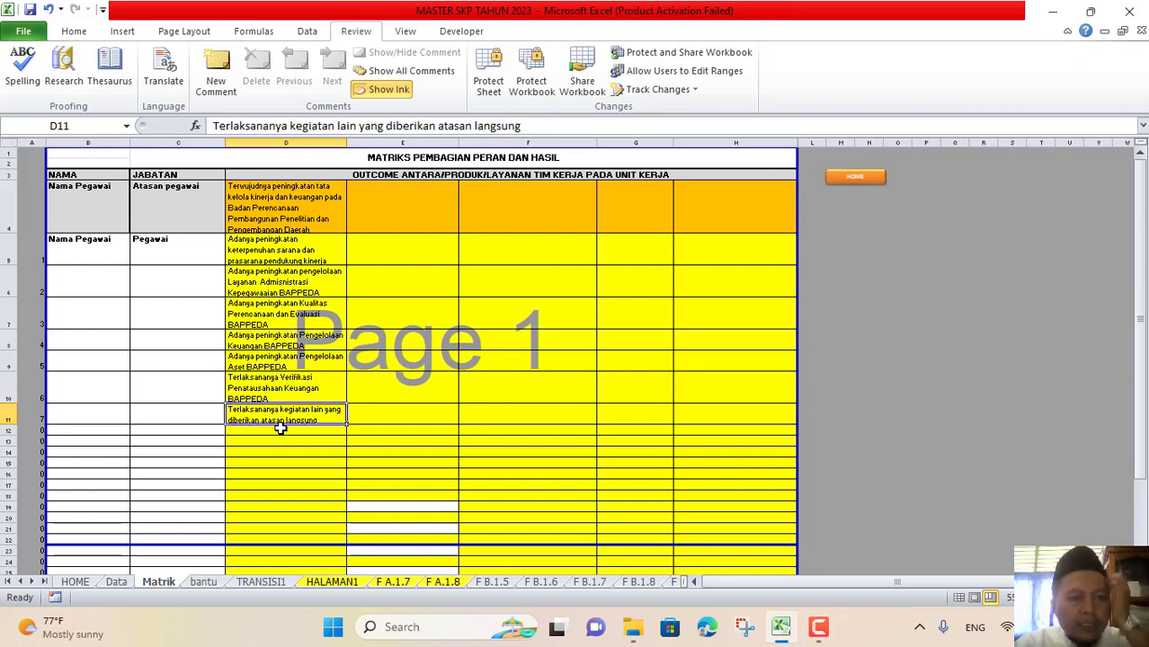
pyautogui.click(256, 431)
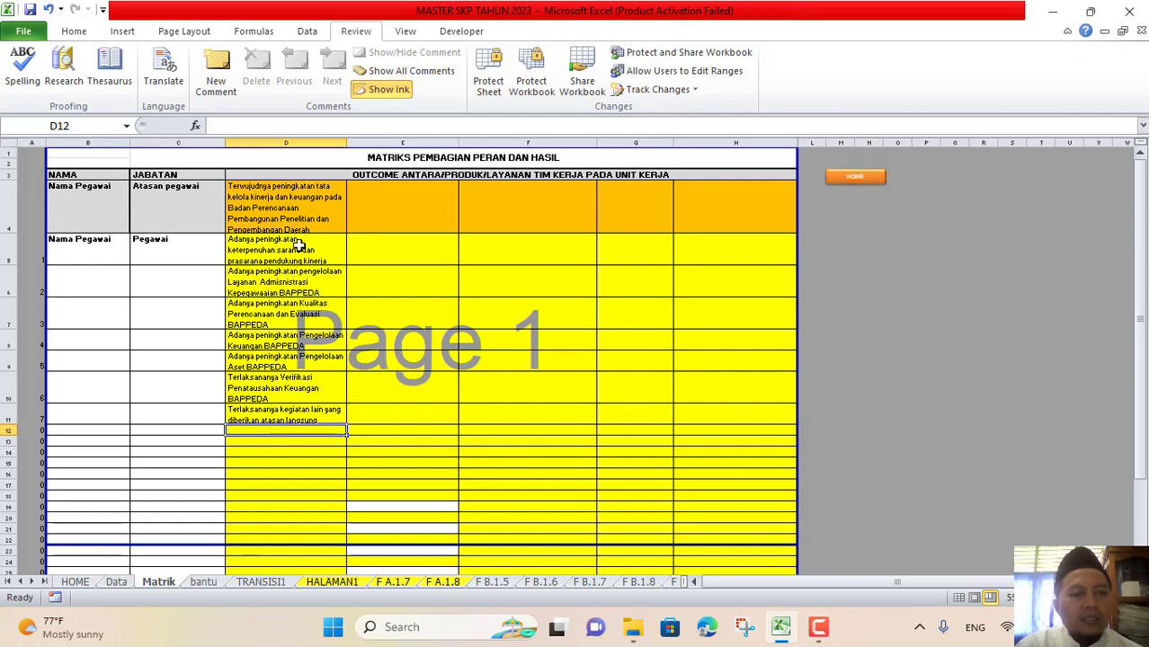
# Open Tabel Bantu from the home menu and compare its Sasaran Kinerja column with the outcomes on the Matrik sheet
pyautogui.click(859, 176)
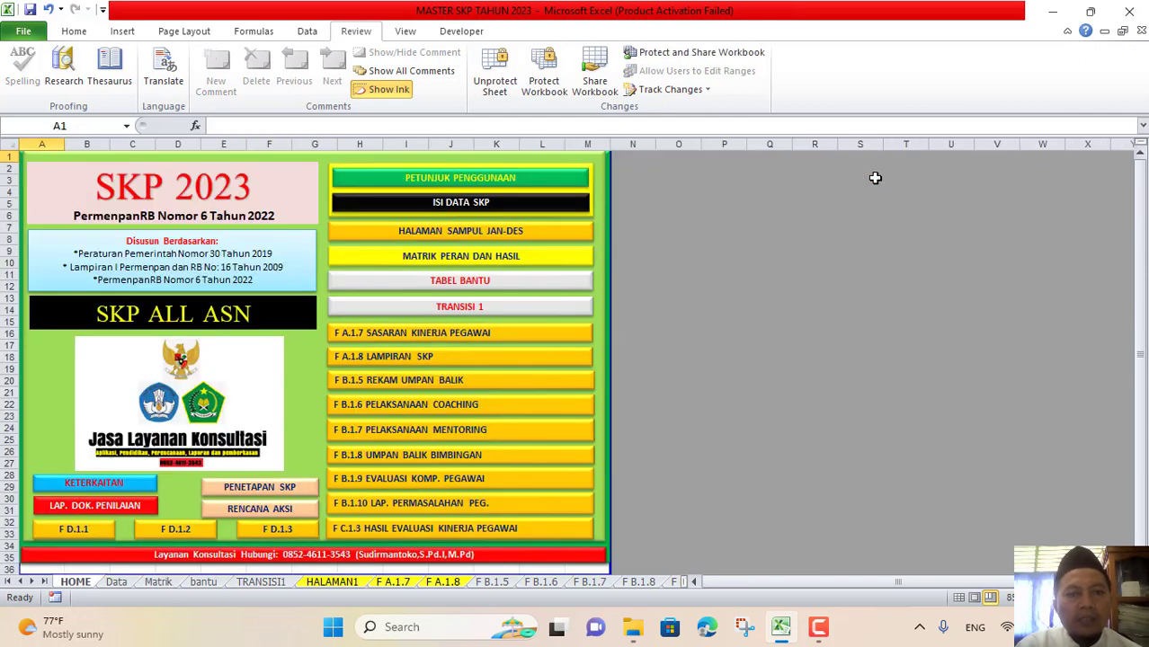
pyautogui.click(481, 281)
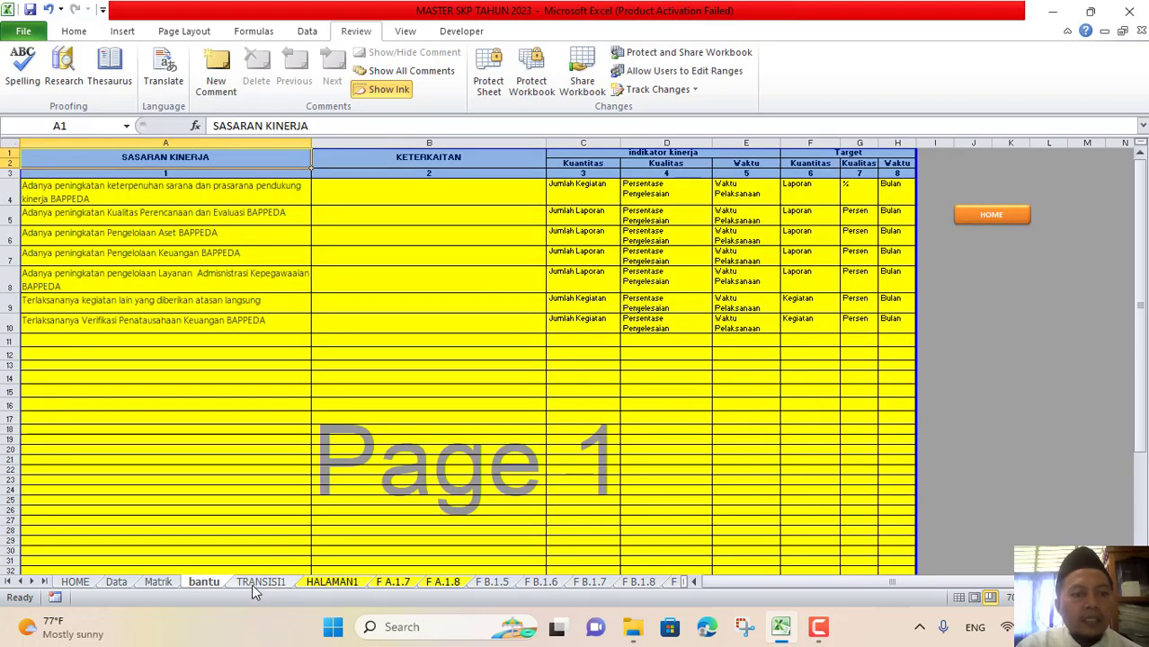
pyautogui.click(173, 580)
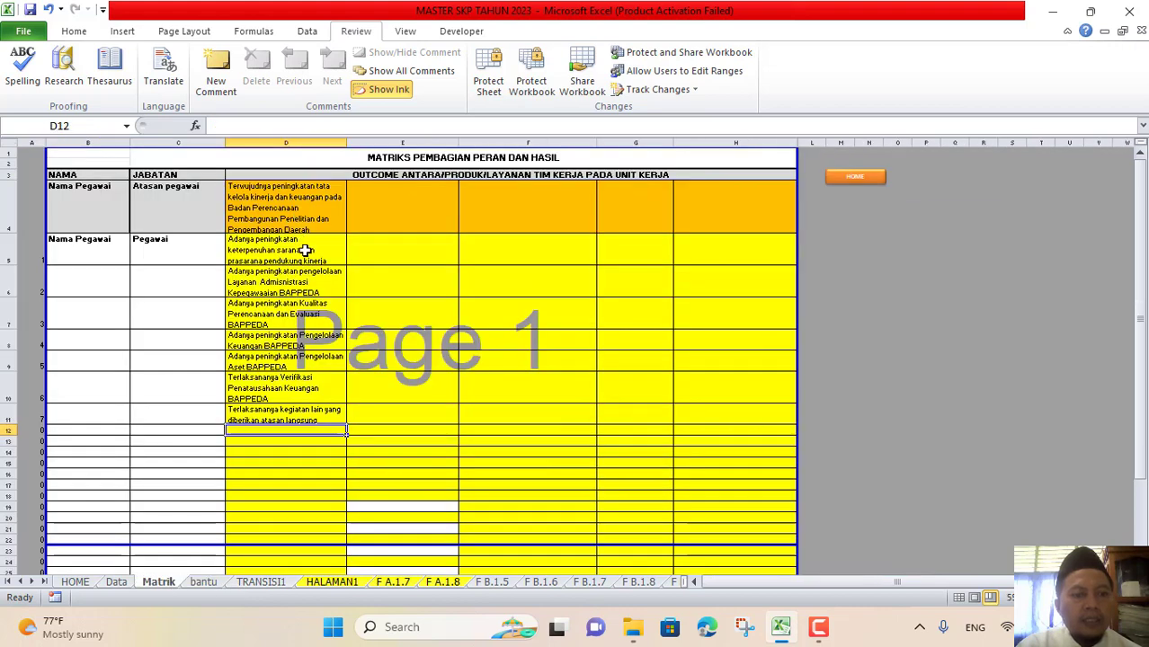
pyautogui.moveTo(296, 252); pyautogui.dragTo(302, 411)
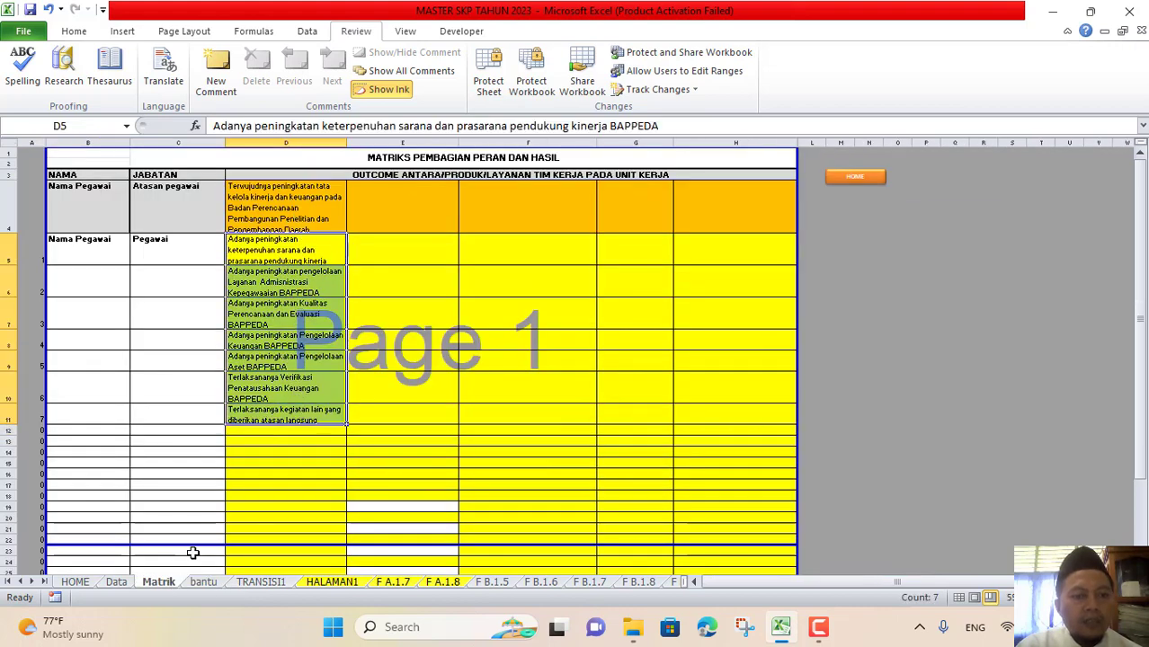
pyautogui.click(204, 582)
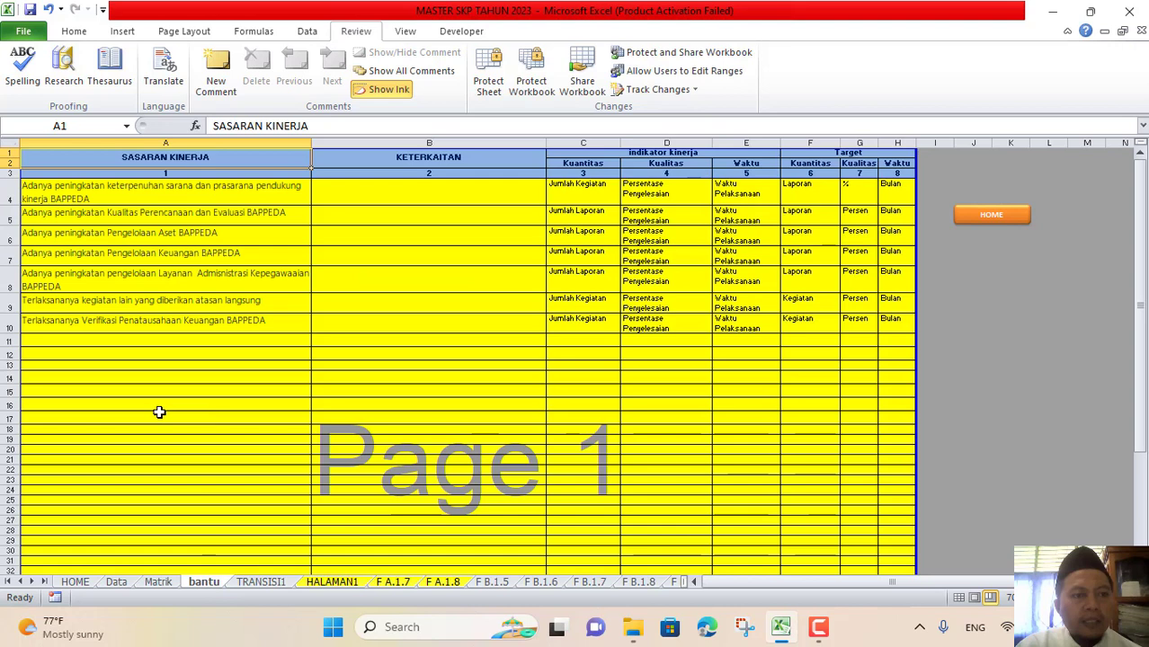
pyautogui.click(105, 196)
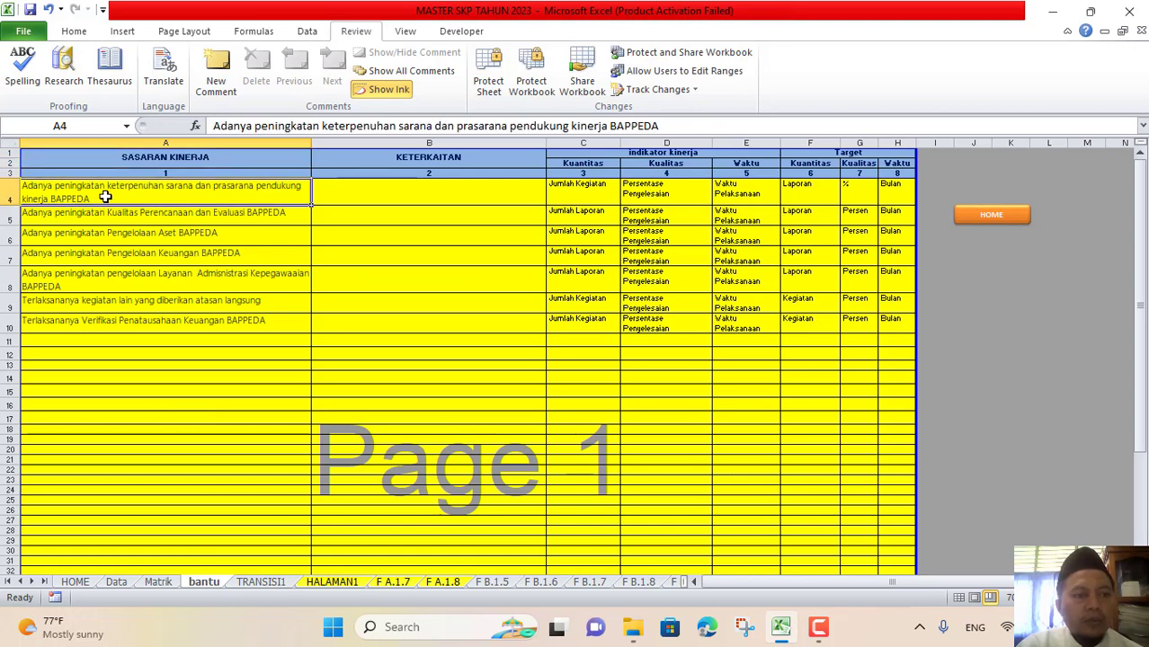
# Copy the employee outcomes in D5:D11 of the Matrik sheet and paste them as values into the bantu sheet's Keterkaitan column from B4
pyautogui.click(159, 582)
pyautogui.moveTo(260, 244); pyautogui.dragTo(277, 416)
pyautogui.click(73, 31)
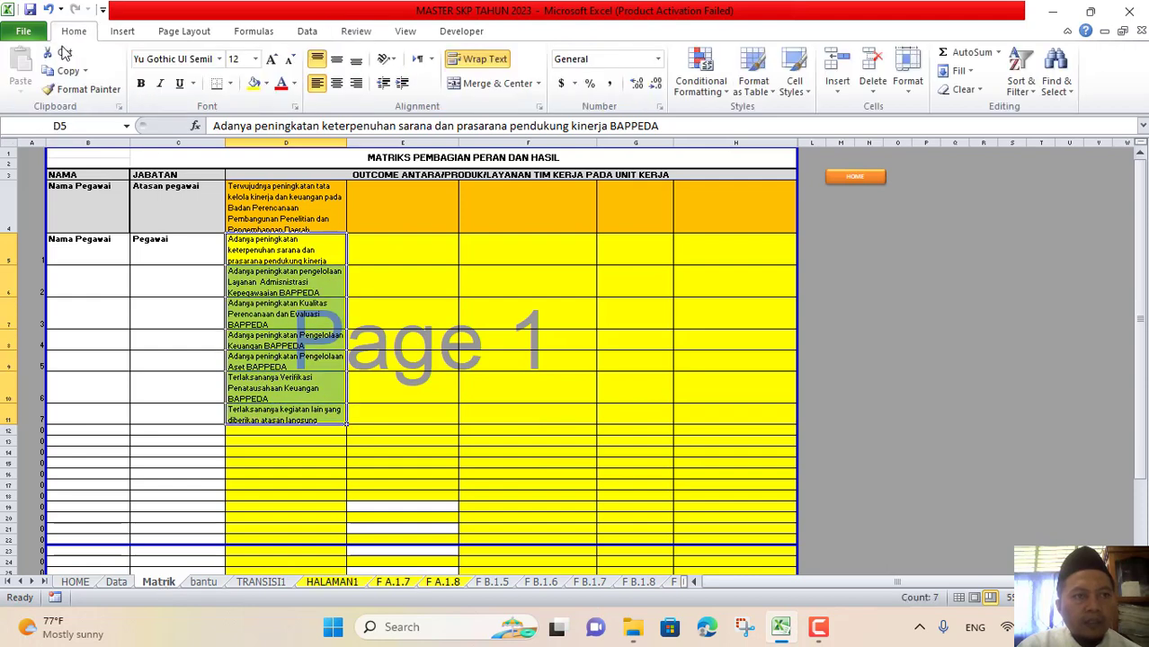
pyautogui.click(61, 71)
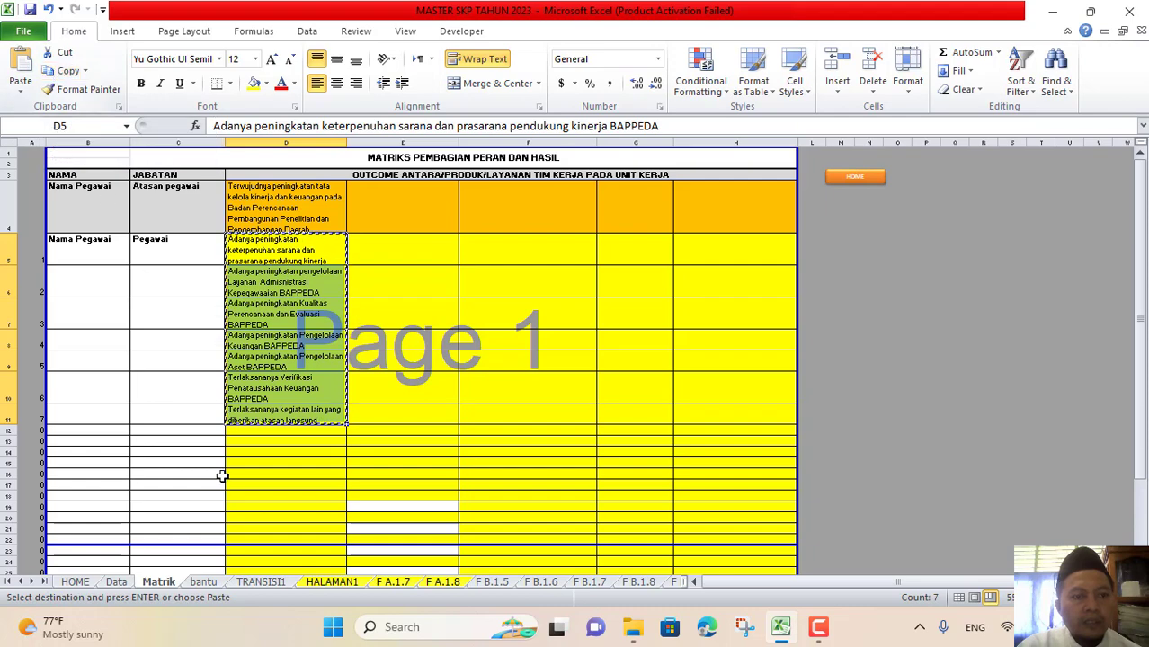
pyautogui.click(204, 583)
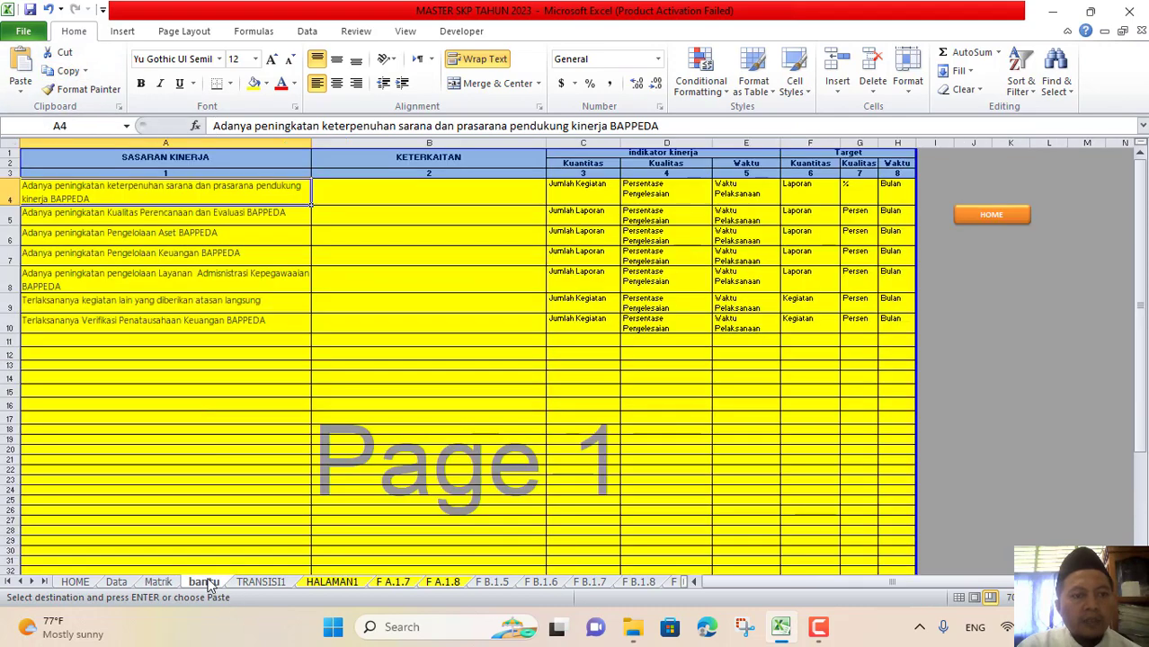
pyautogui.click(373, 192)
pyautogui.rightClick(373, 191)
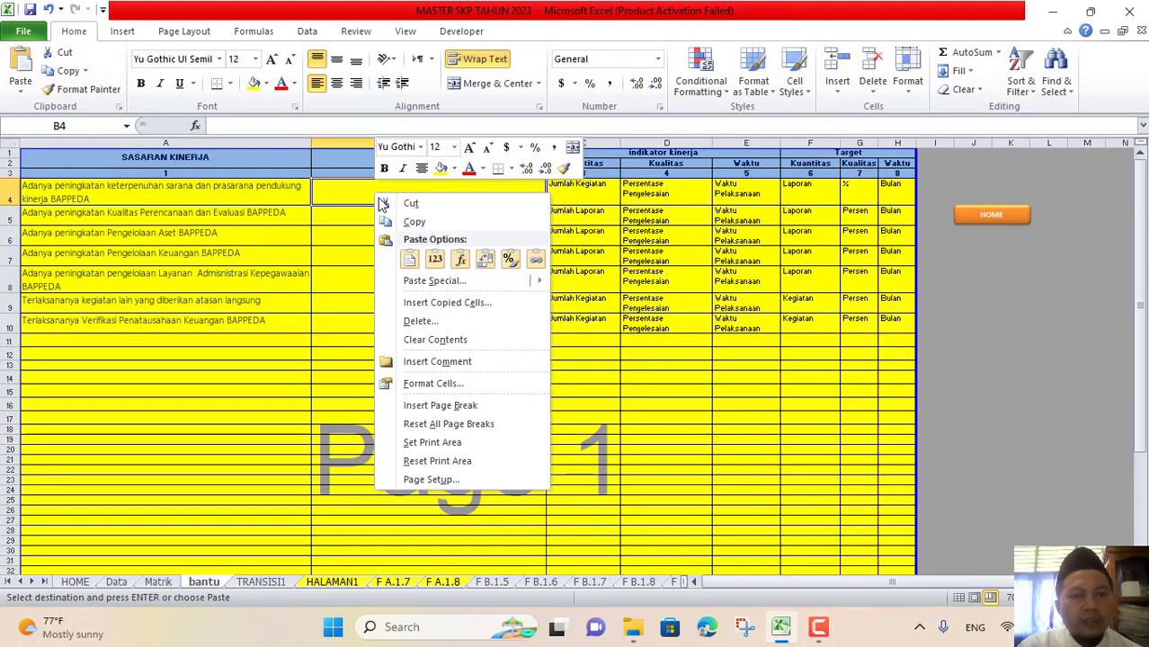
pyautogui.click(434, 262)
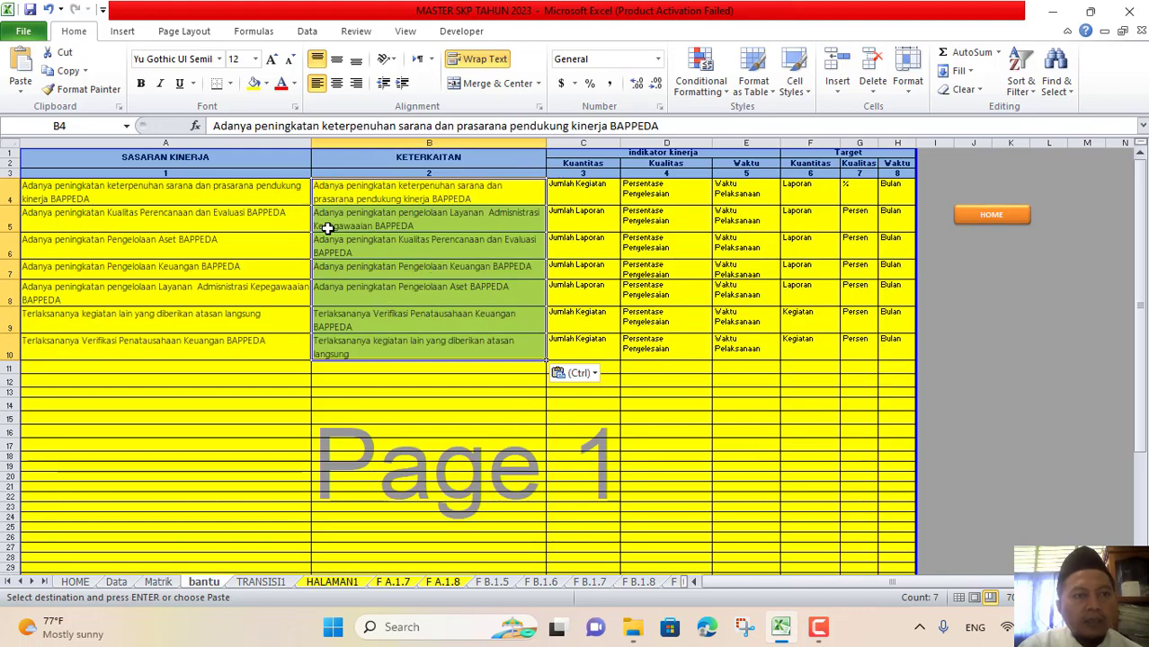
# Clear the pasted outcomes from B4:B10 in the Keterkaitan column
pyautogui.click(191, 254)
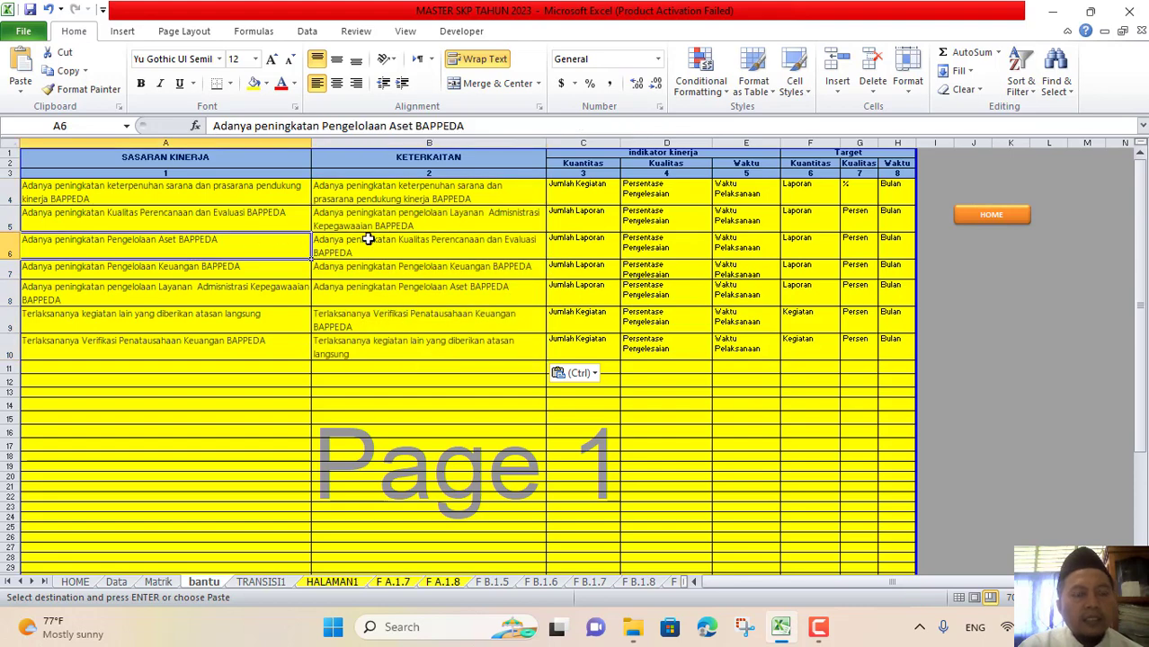
pyautogui.click(367, 191)
pyautogui.moveTo(367, 210); pyautogui.dragTo(406, 338)
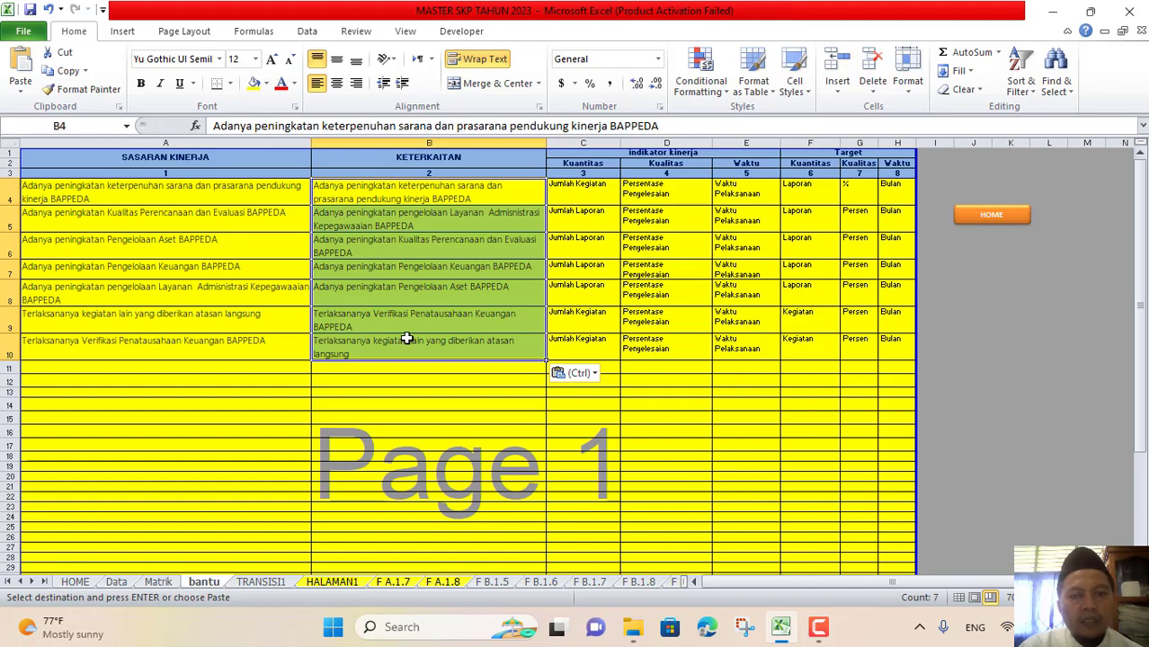
pyautogui.press('Delete')
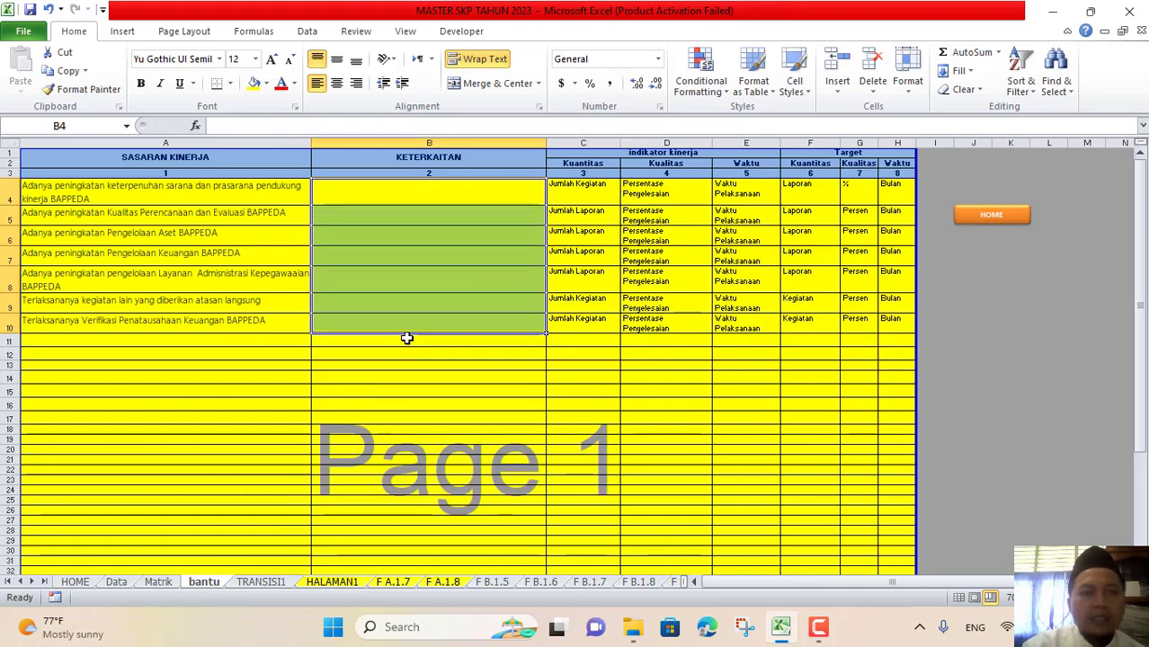
# Review the Sasaran Kinerja entries in A4:A10 and the first free row, A11, on the bantu sheet
pyautogui.click(33, 193)
pyautogui.moveTo(32, 193); pyautogui.dragTo(48, 328)
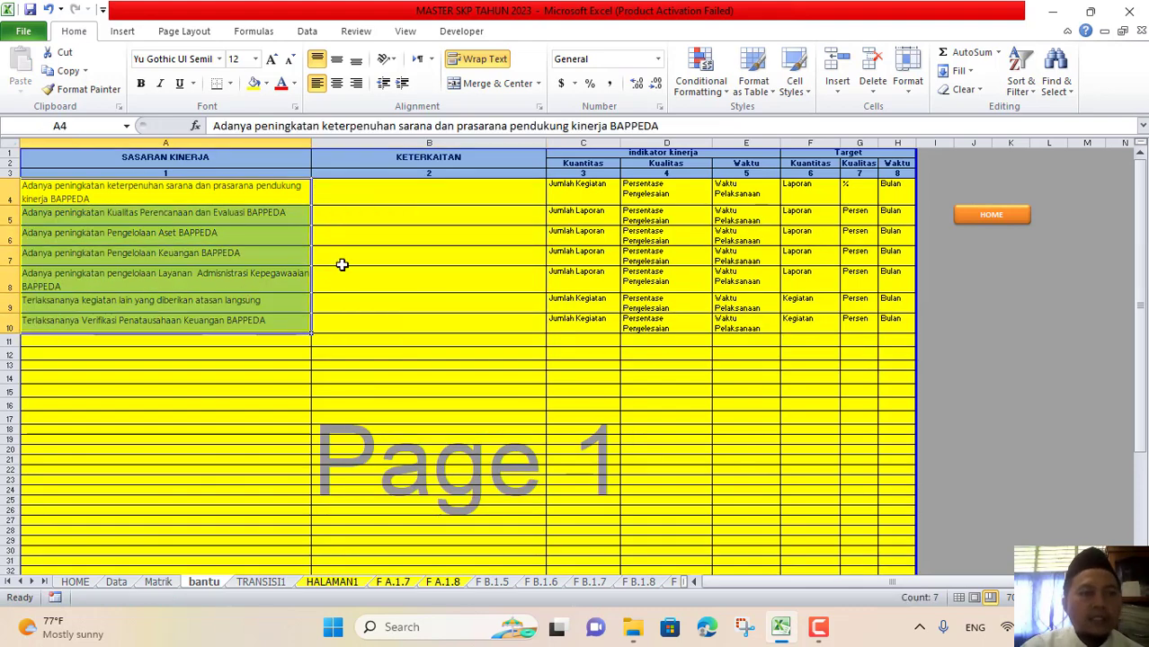
pyautogui.click(392, 263)
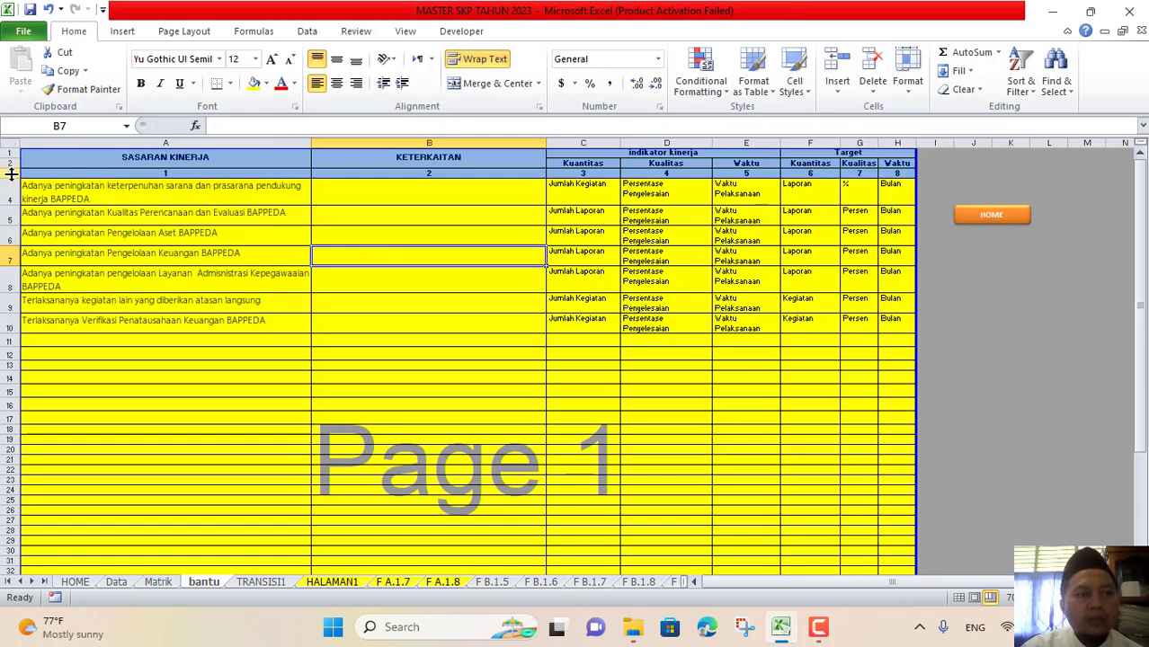
pyautogui.moveTo(7, 173); pyautogui.dragTo(8, 329)
pyautogui.click(41, 343)
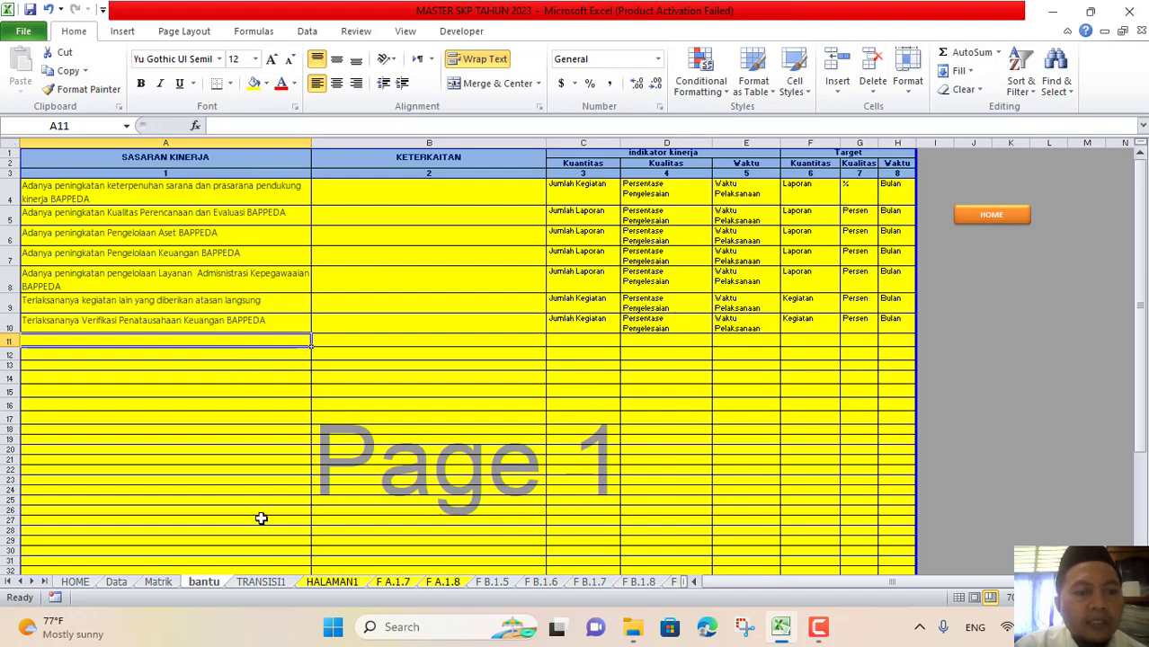
# Add the outcome "Adanya Laporan Rutin Bulanan Kepada Intansi terkait" in cell D12 of the Matrik sheet
pyautogui.click(165, 584)
pyautogui.click(258, 255)
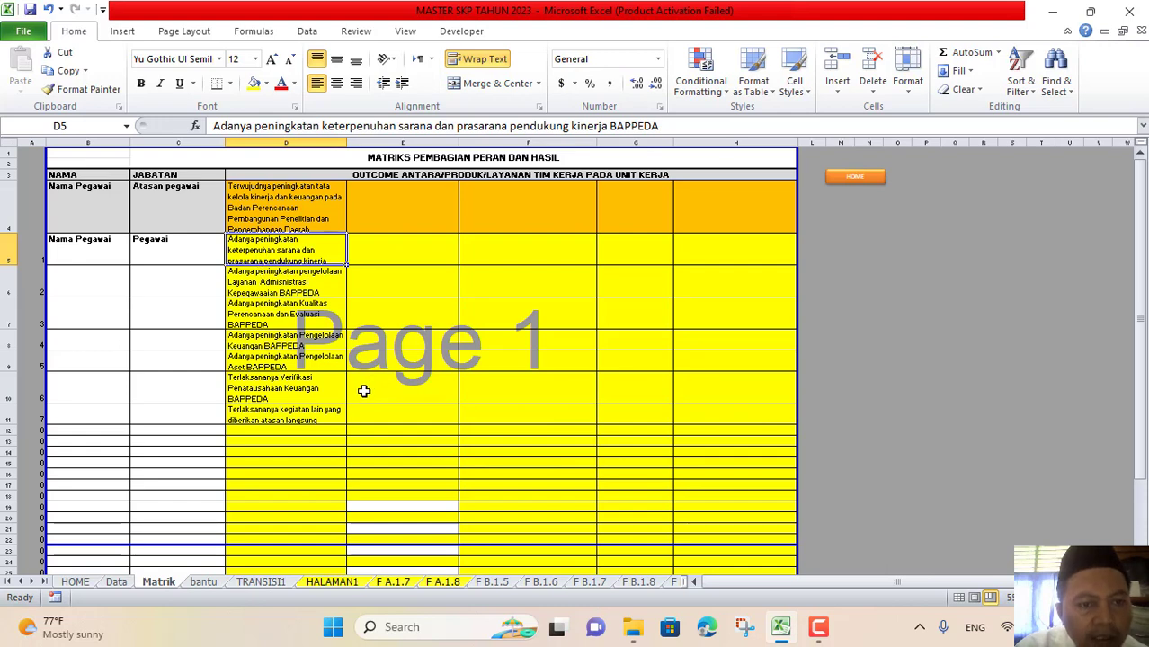
pyautogui.click(267, 433)
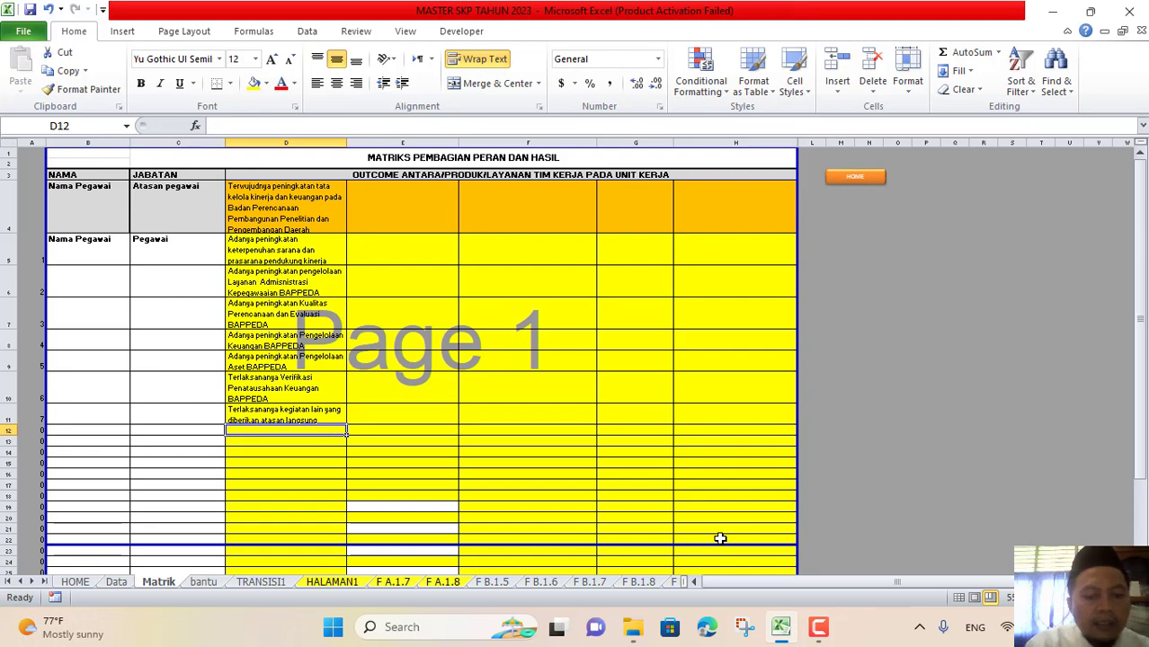
pyautogui.write('Adanya')
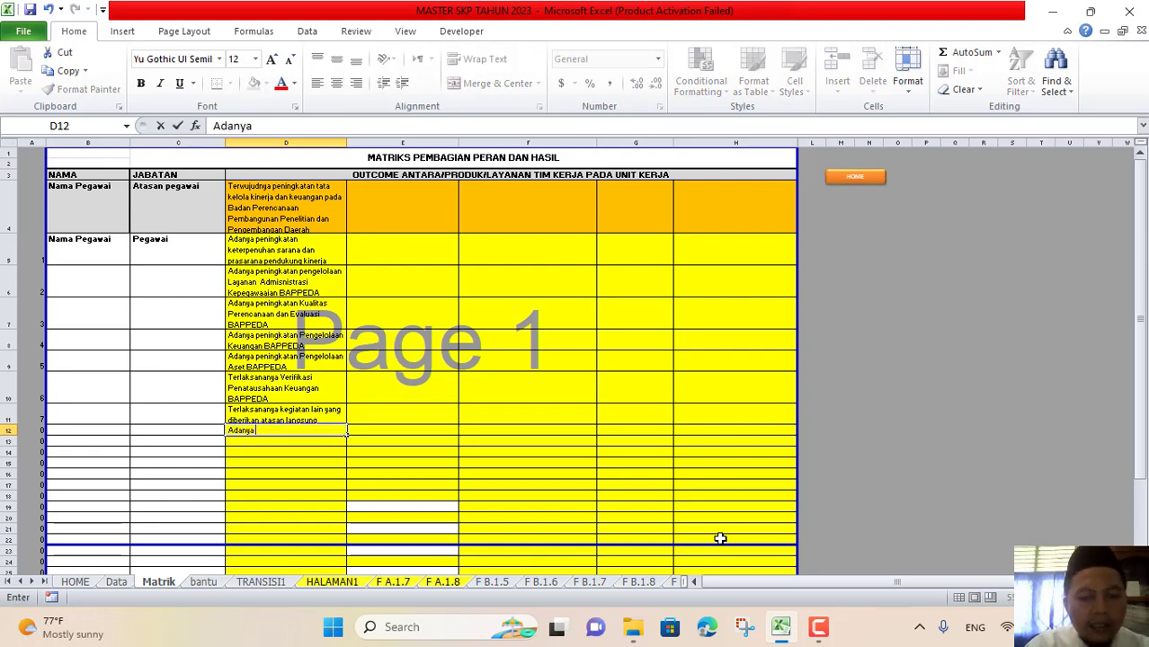
pyautogui.write(' Laporan ')
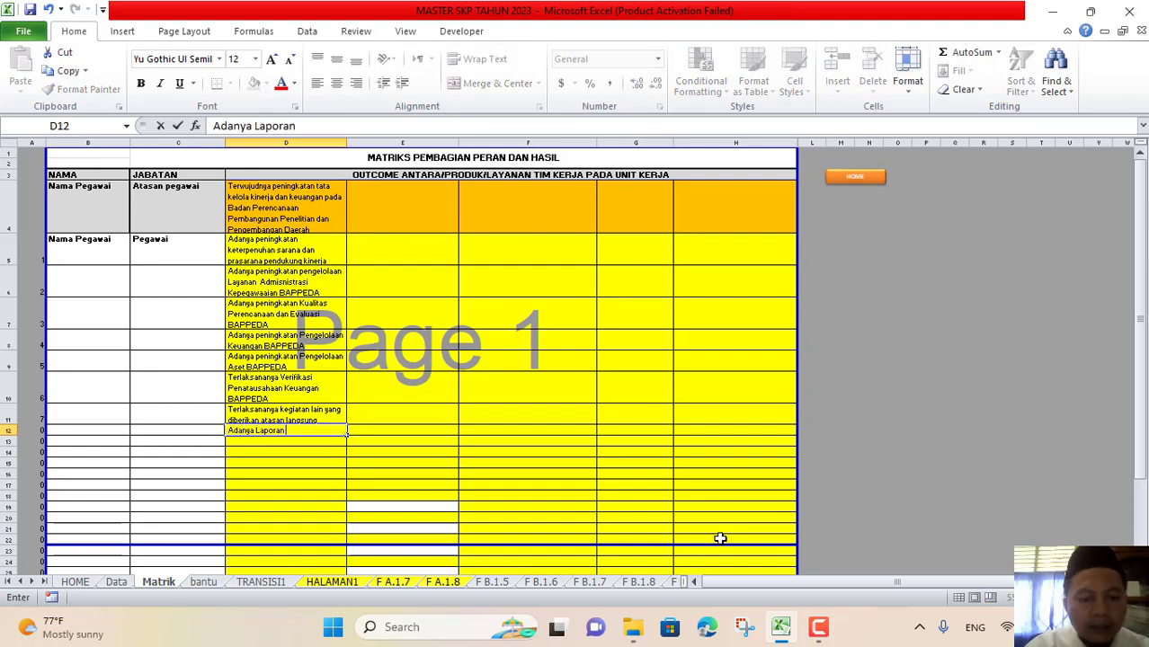
pyautogui.write('Rutin Bu')
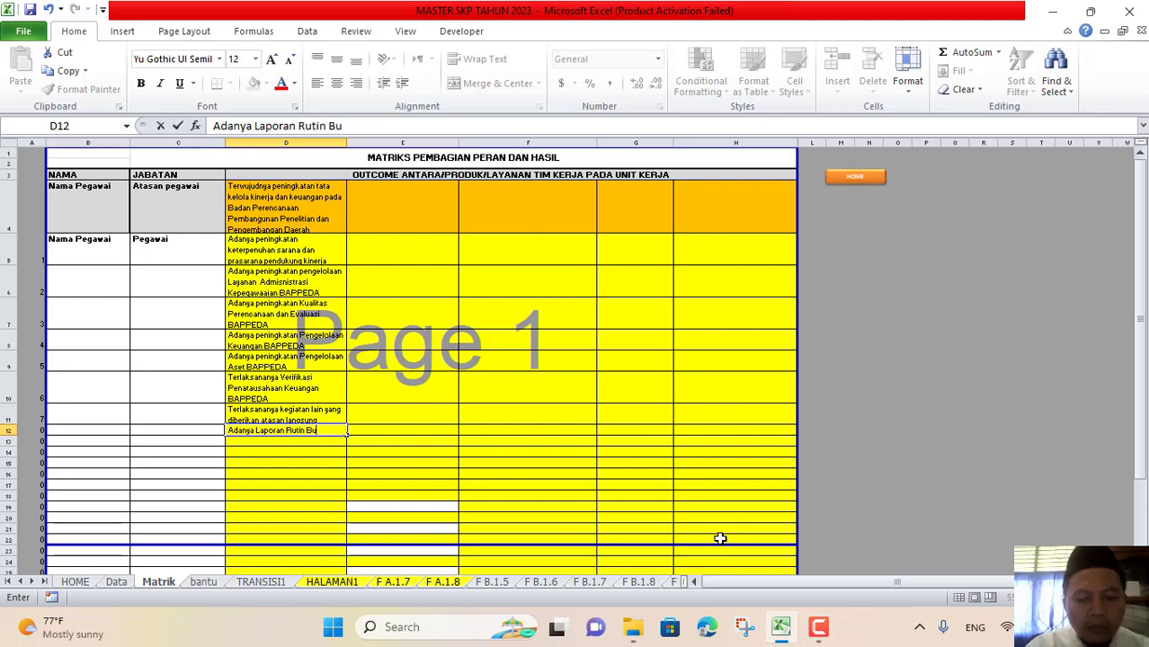
pyautogui.write('lanan Kepa')
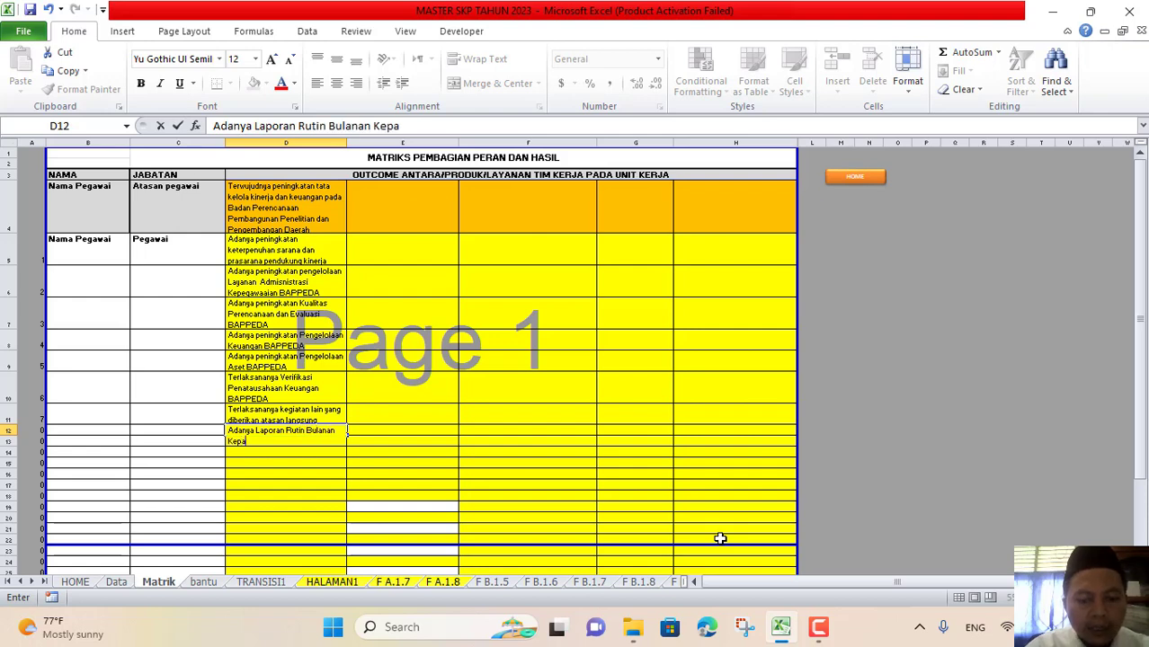
pyautogui.write('da Intsna')
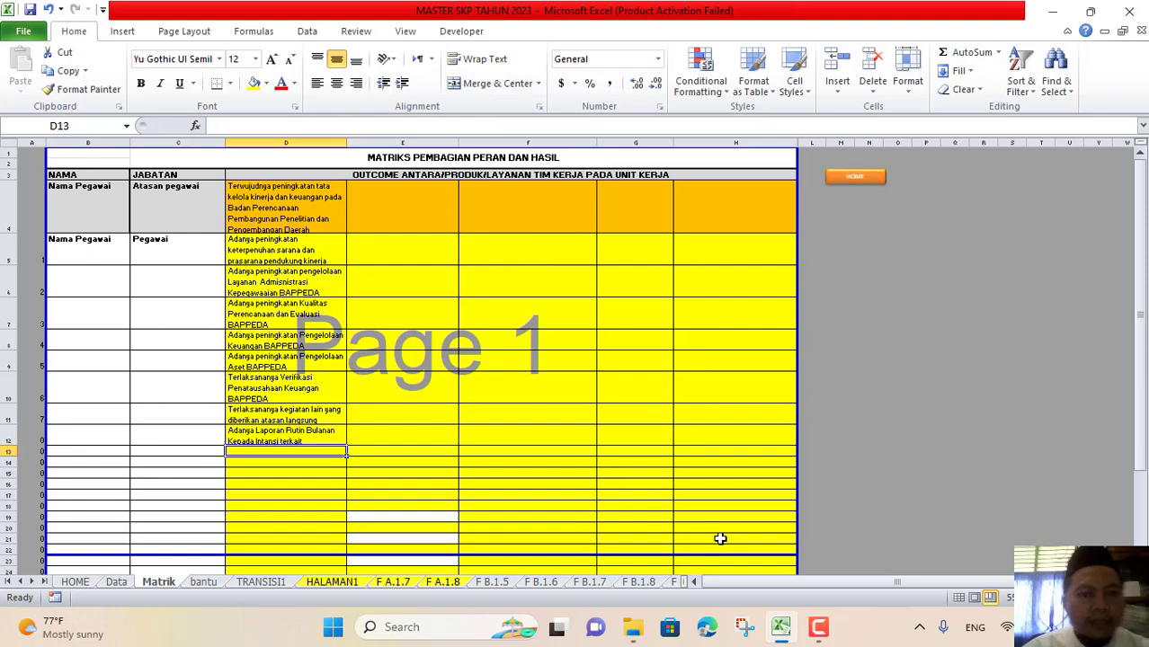
# Copy the new outcome from Matrik D12 and paste it as a value into A11 of the bantu sheet
pyautogui.click(306, 437)
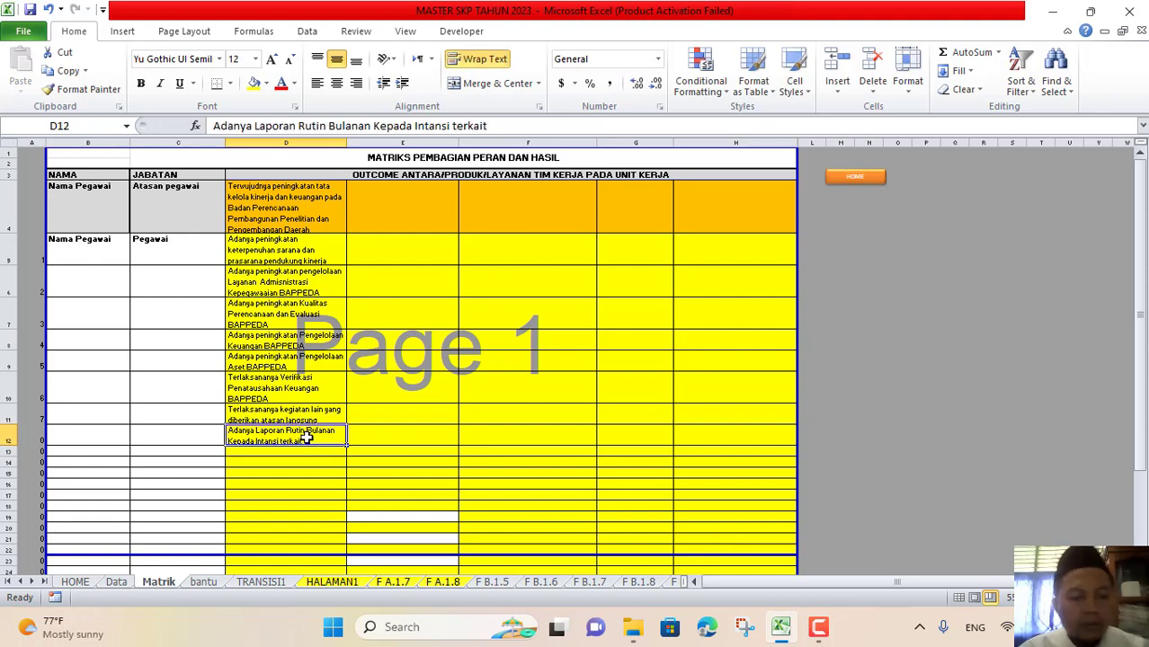
pyautogui.hotkey('ctrl', 'c')
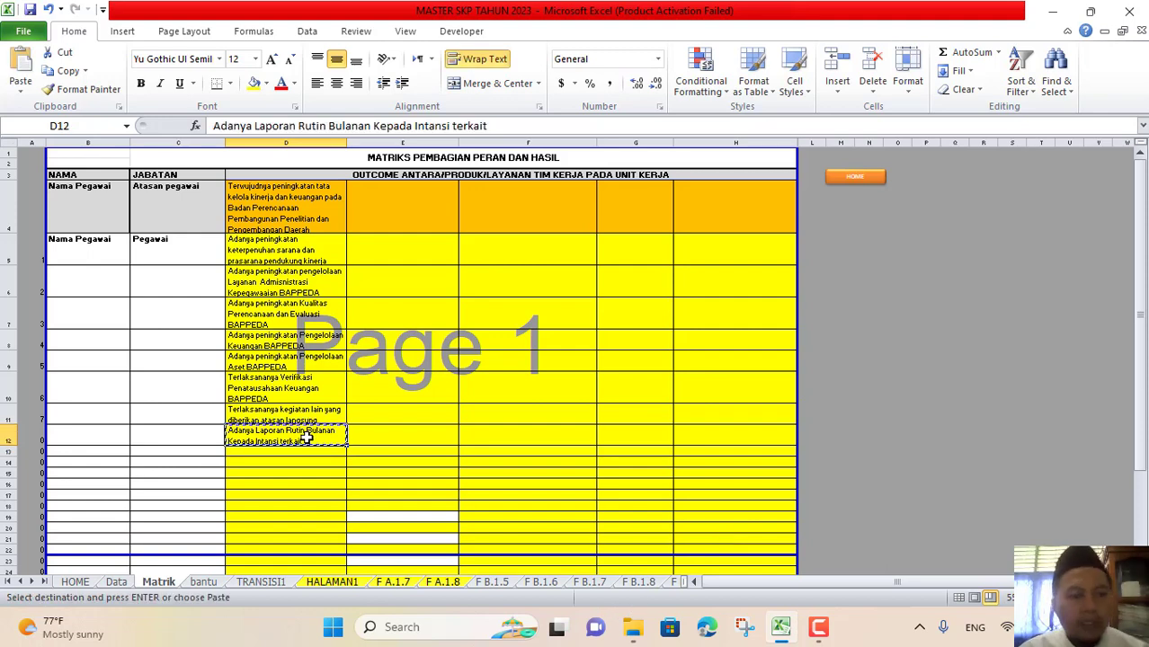
pyautogui.click(205, 582)
pyautogui.rightClick(122, 340)
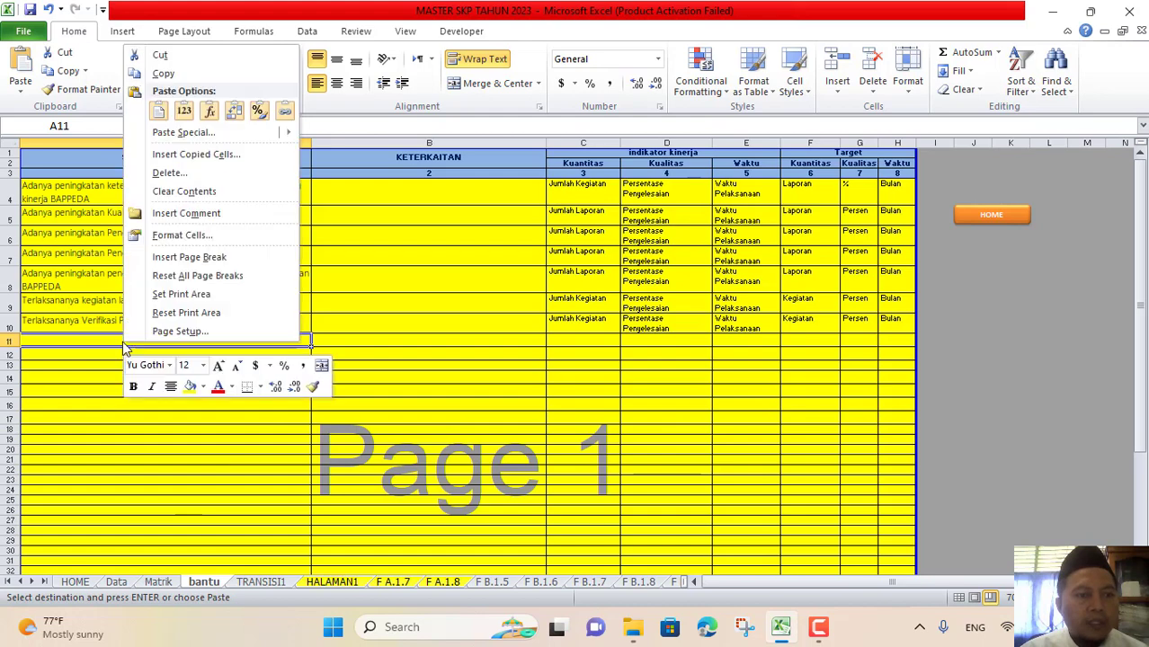
pyautogui.click(185, 111)
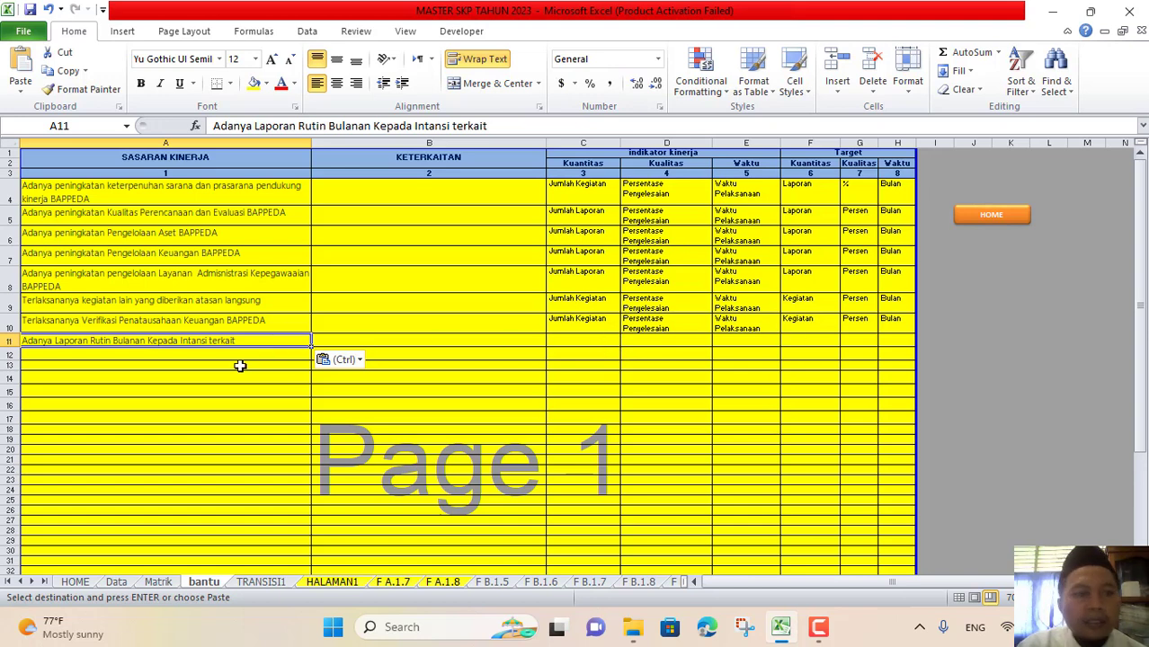
# Fill row 11's targets with Laporan as Kuantitas, and copy Persen and Bulan from row 10 into G11:H11
pyautogui.click(795, 339)
pyautogui.write('L')
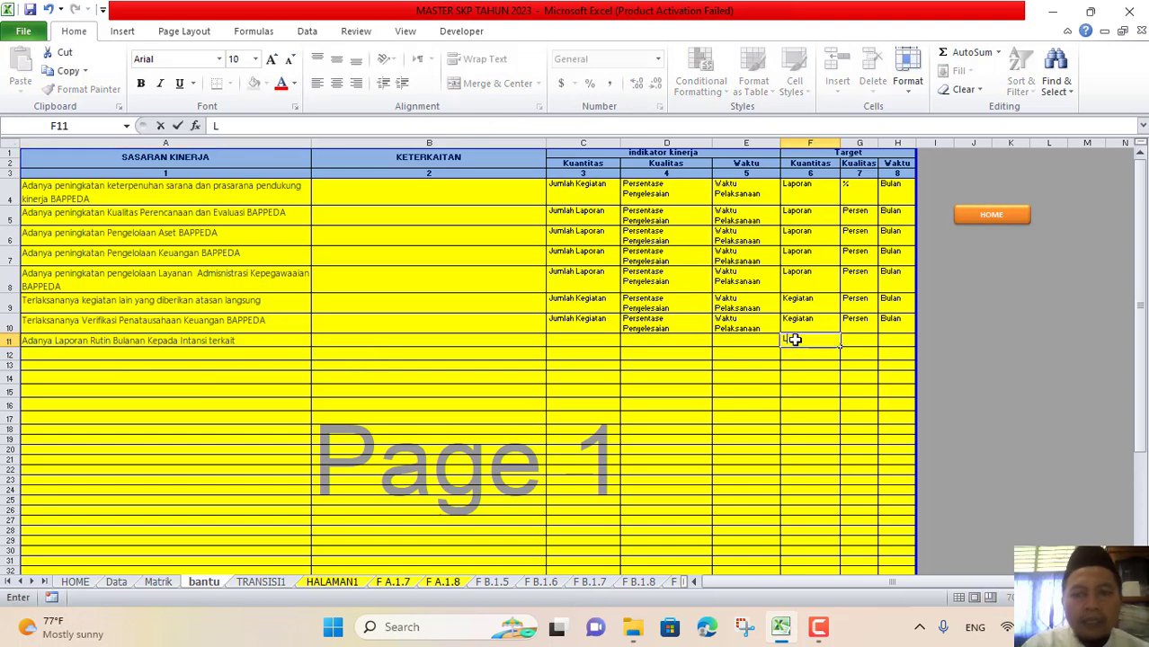
pyautogui.write('aporan')
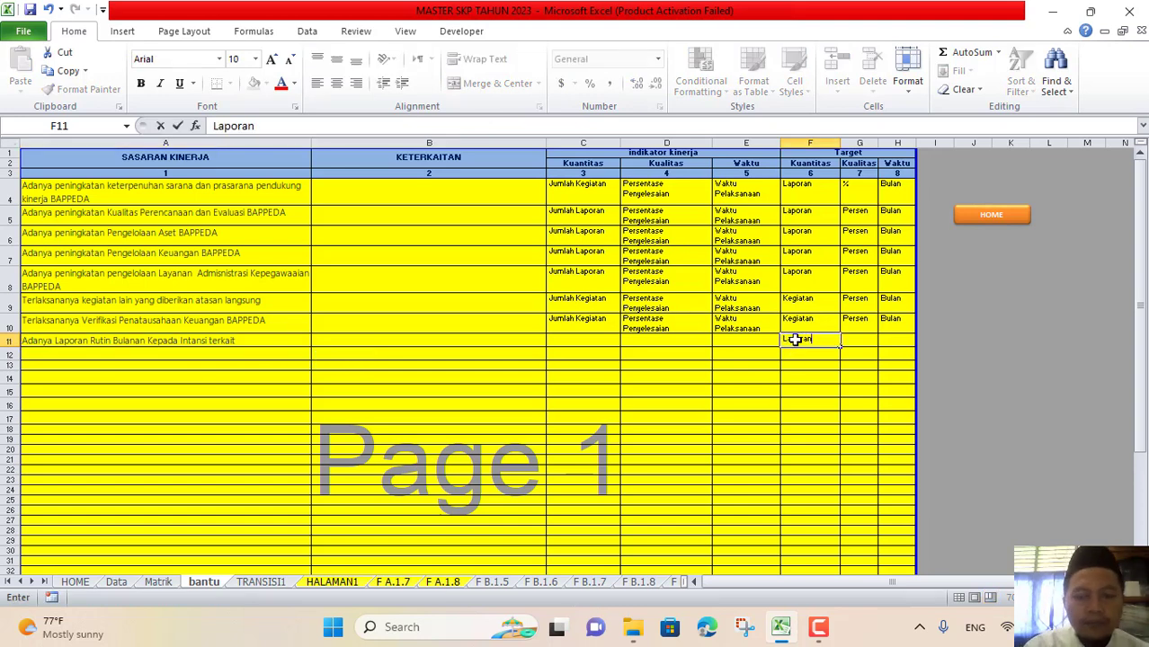
pyautogui.press('Tab')
pyautogui.press('Up')
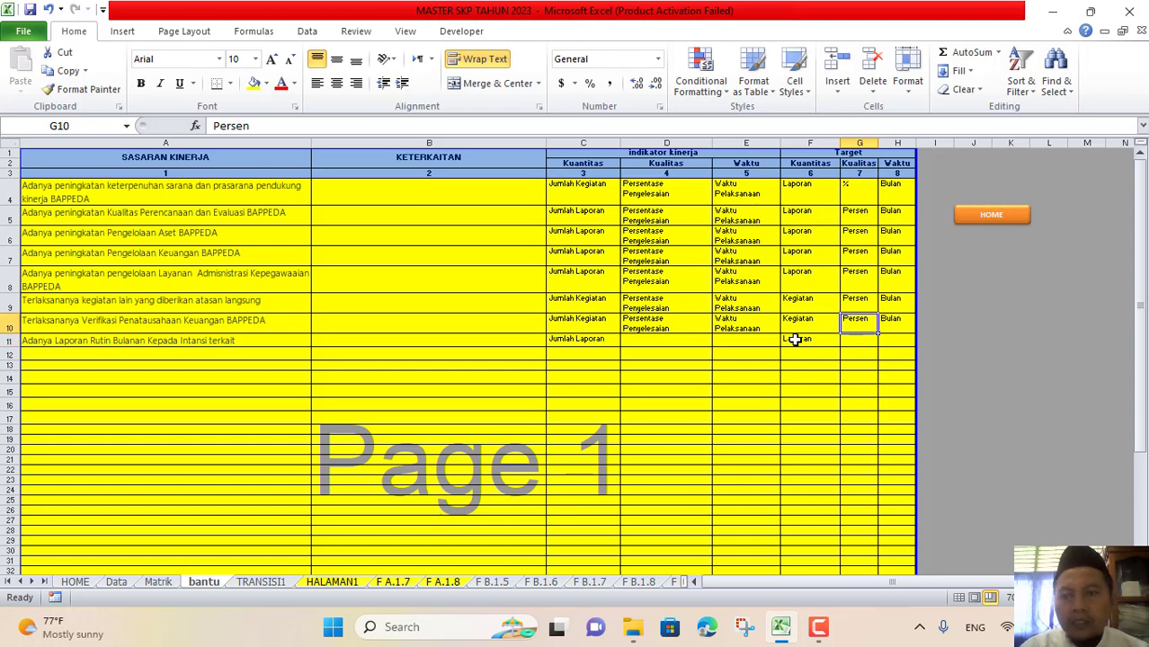
pyautogui.hotkey('shift', 'Right')
pyautogui.hotkey('ctrl', 'c')
pyautogui.press('Down')
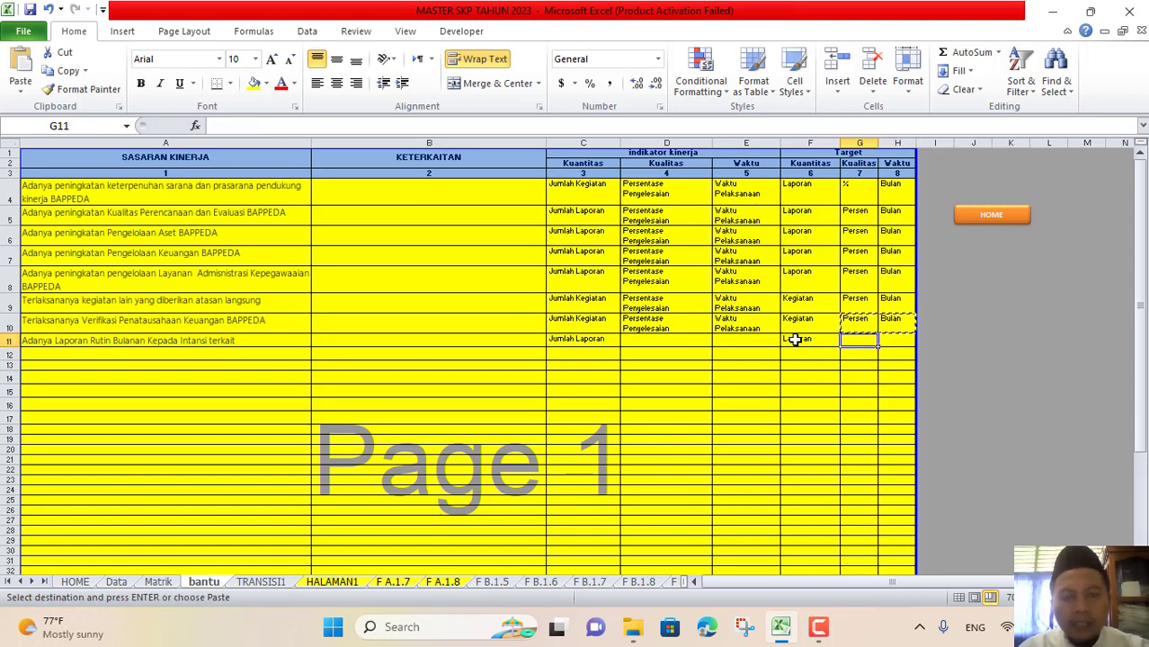
pyautogui.hotkey('ctrl', 'v')
pyautogui.press('Right')
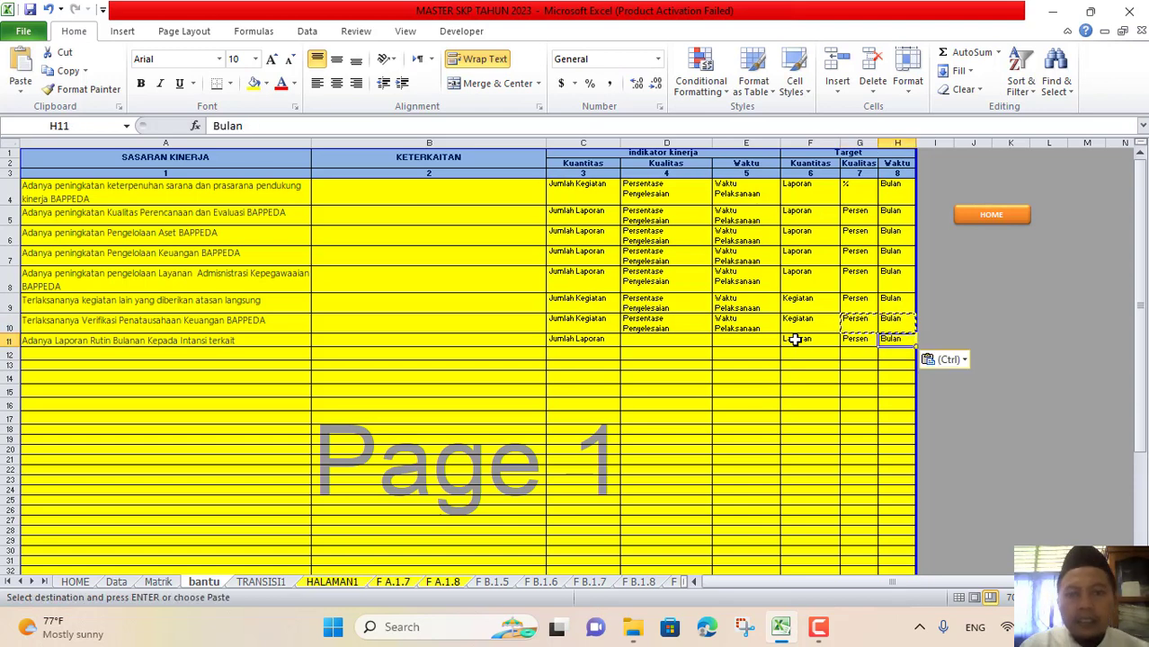
# Check how the Kuantitas indicator formula in C11 draws on the target unit in F11
pyautogui.click(571, 344)
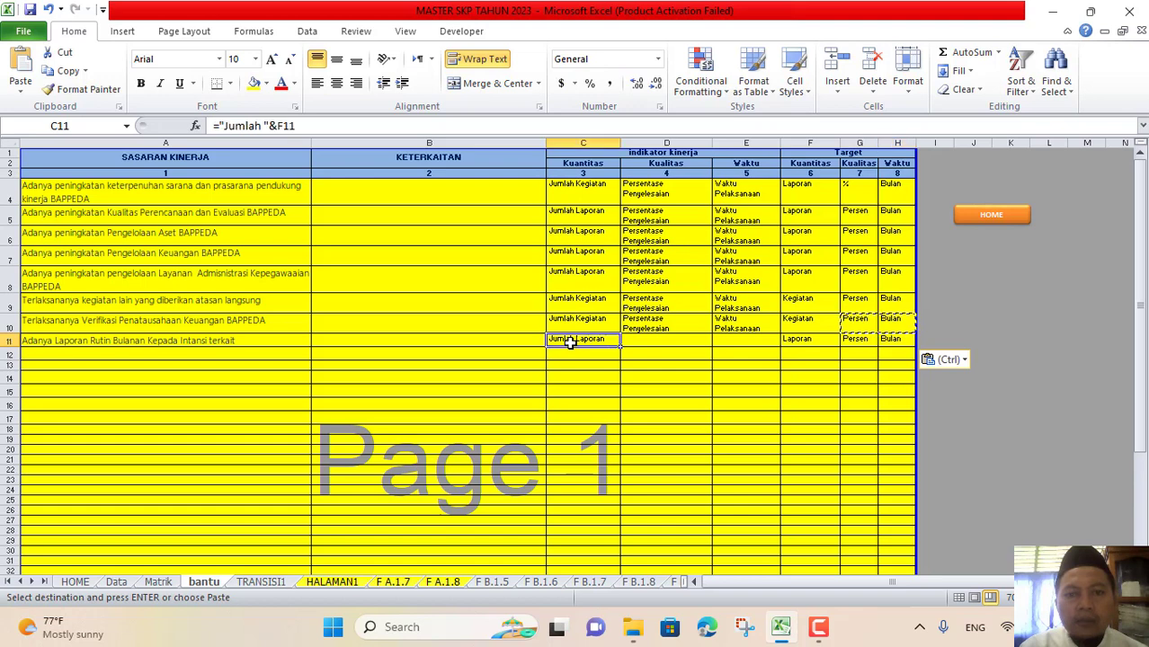
pyautogui.click(811, 338)
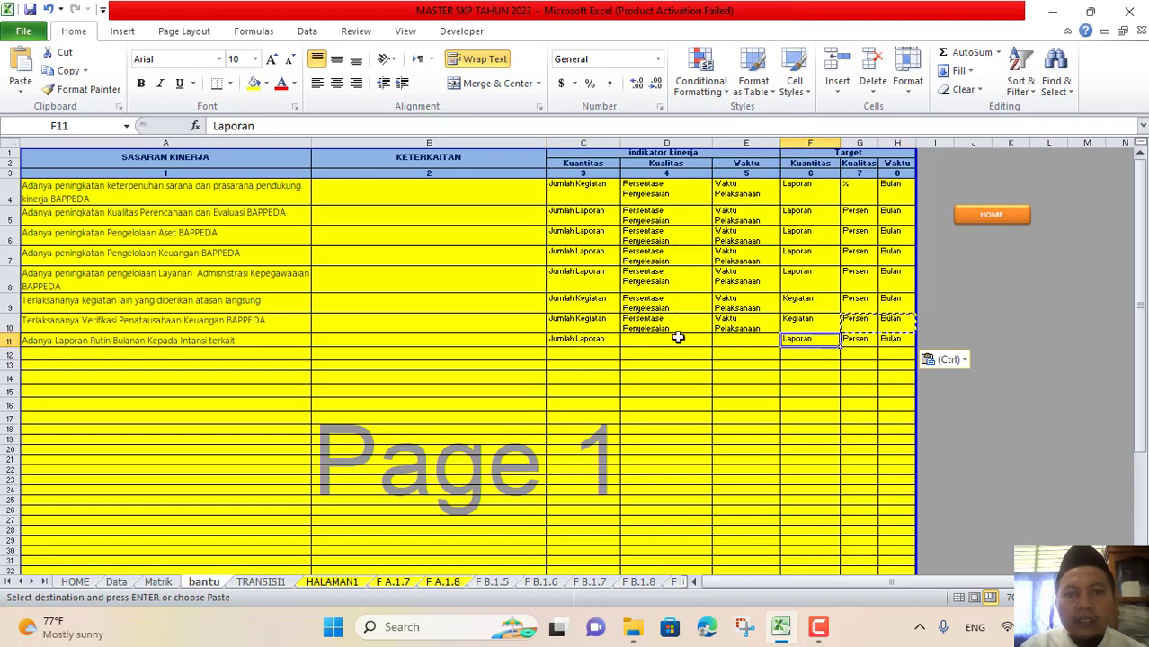
pyautogui.click(585, 342)
# Copy the Kualitas and Waktu indicators Persentase Penyelesaian and Waktu Pelaksanaan from D10:E10 into D11:E11
pyautogui.moveTo(635, 327); pyautogui.dragTo(729, 324)
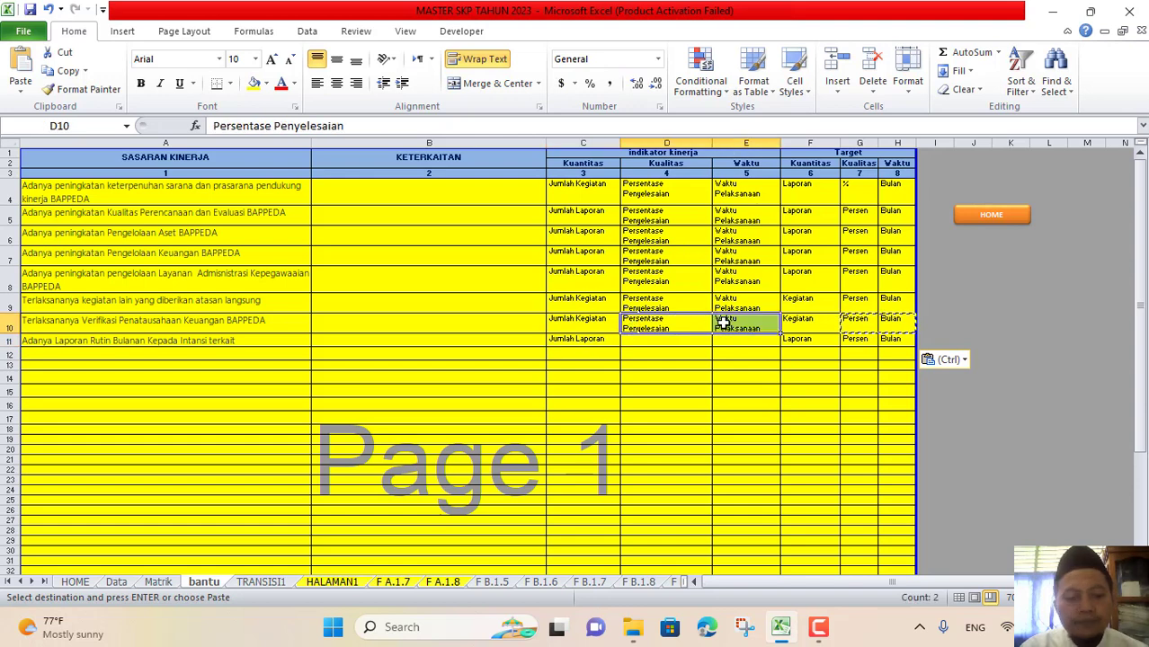
pyautogui.hotkey('ctrl', 'c')
pyautogui.click(672, 339)
pyautogui.hotkey('shift', 'Right')
pyautogui.hotkey('ctrl', 'v')
pyautogui.click(688, 384)
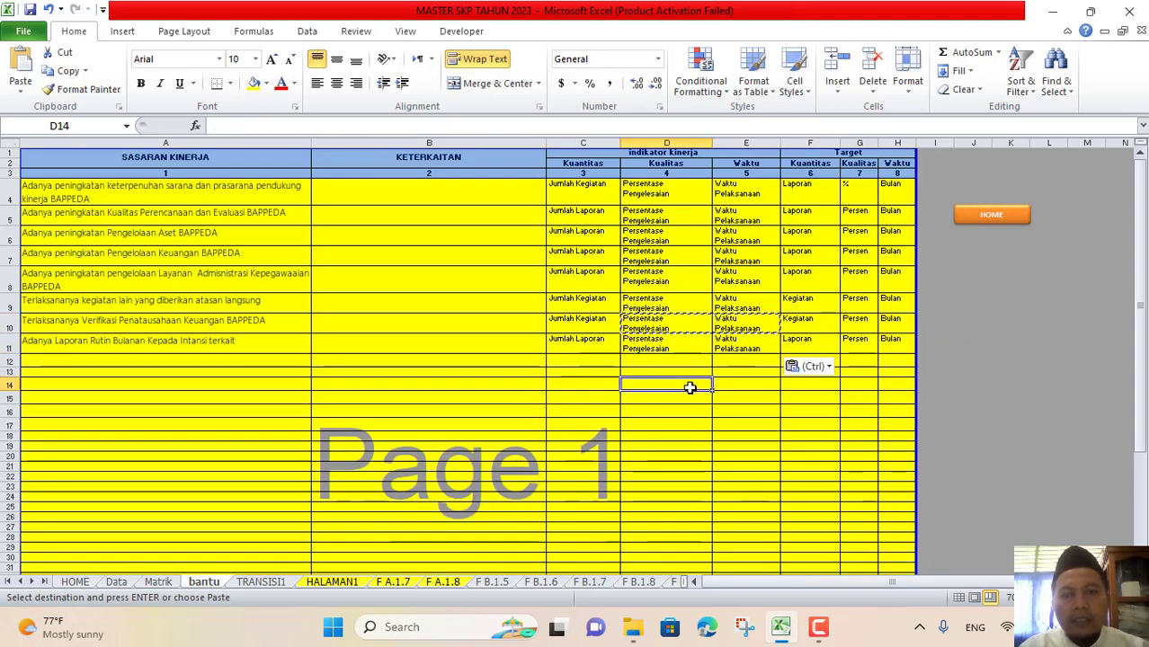
pyautogui.press('Escape')
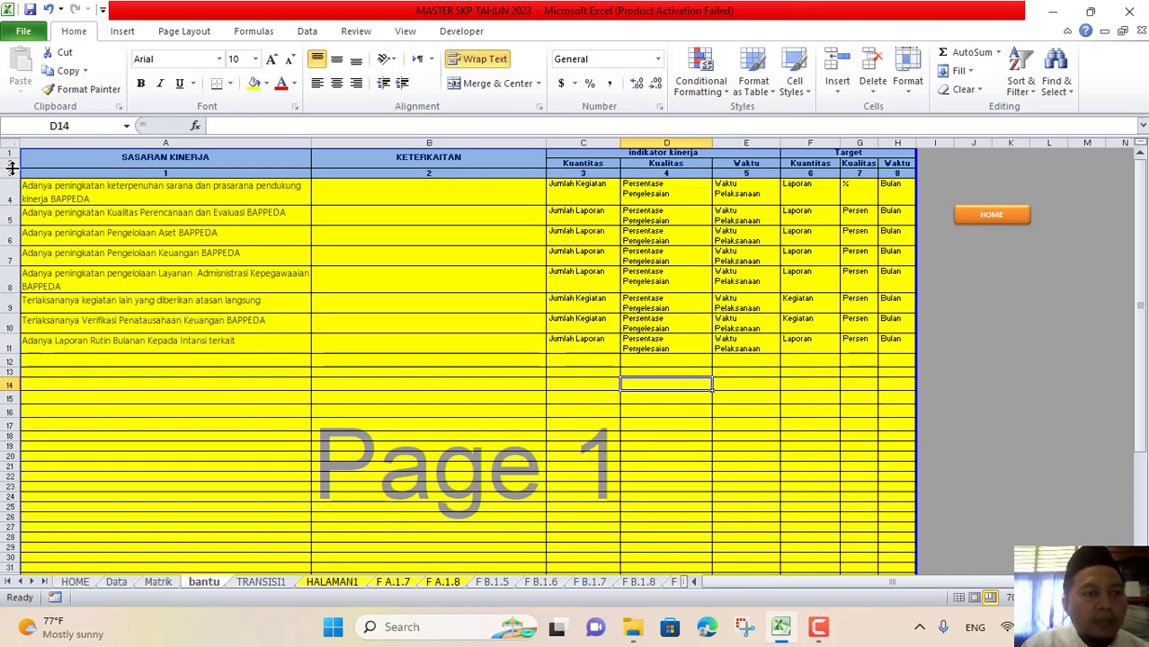
# Sort rows 3 to 11 of the bantu sheet alphabetically from A to Z
pyautogui.click(32, 343)
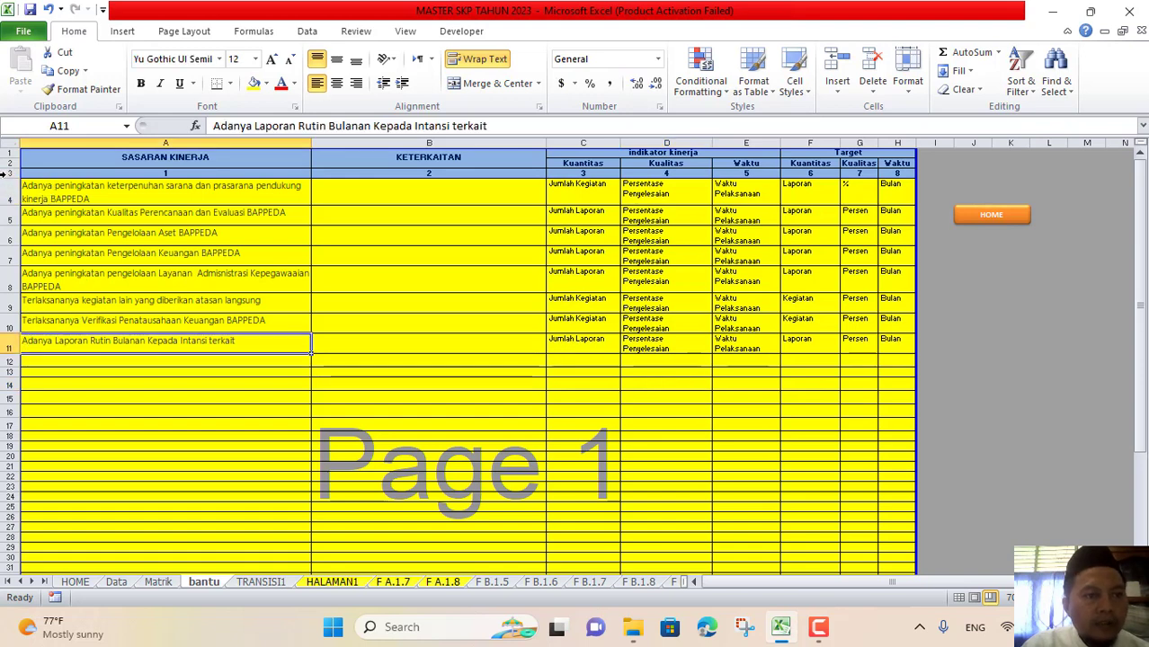
pyautogui.moveTo(5, 175); pyautogui.dragTo(32, 346)
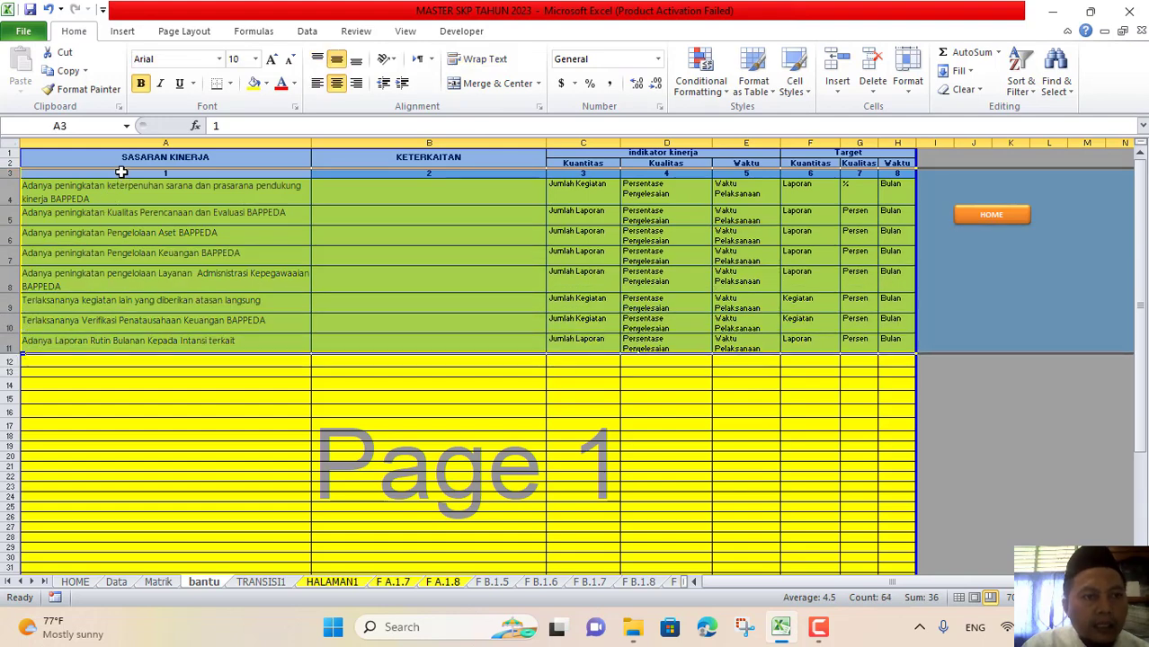
pyautogui.moveTo(13, 196); pyautogui.dragTo(26, 344)
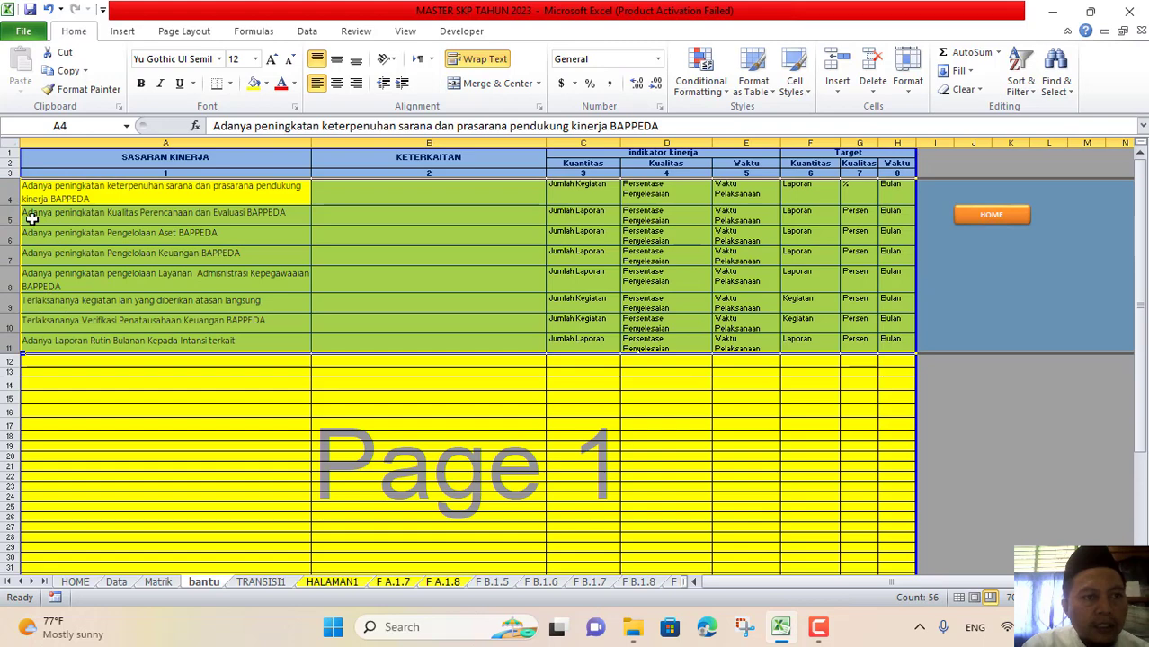
pyautogui.click(5, 172)
pyautogui.moveTo(6, 172); pyautogui.dragTo(27, 347)
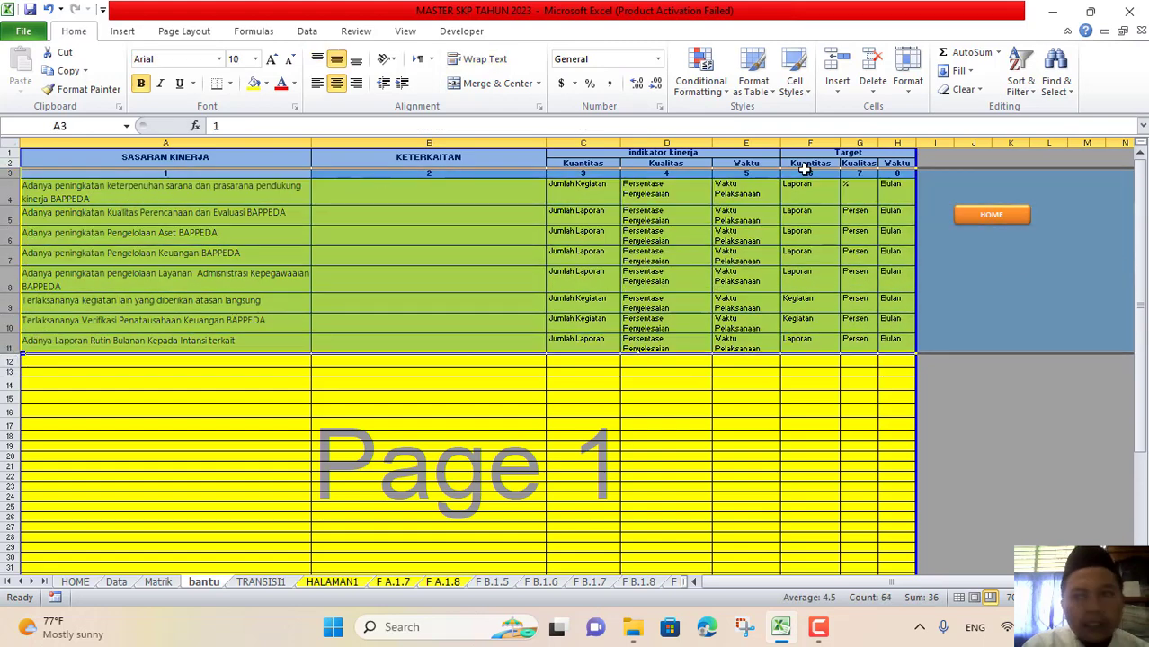
pyautogui.click(1032, 94)
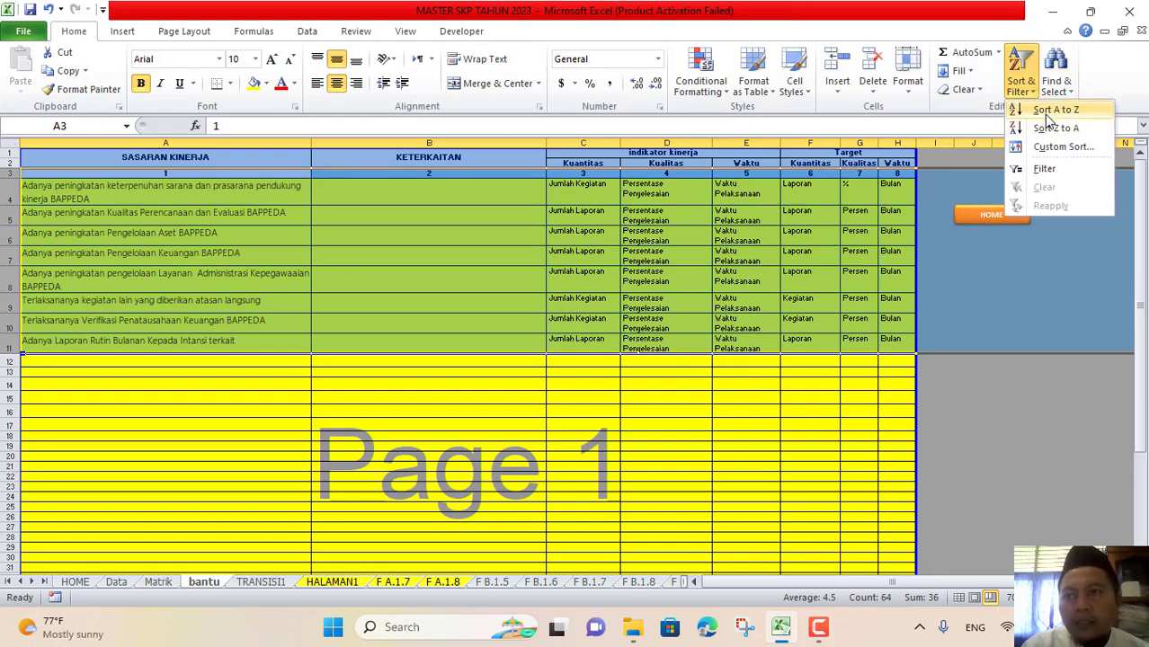
pyautogui.click(1047, 111)
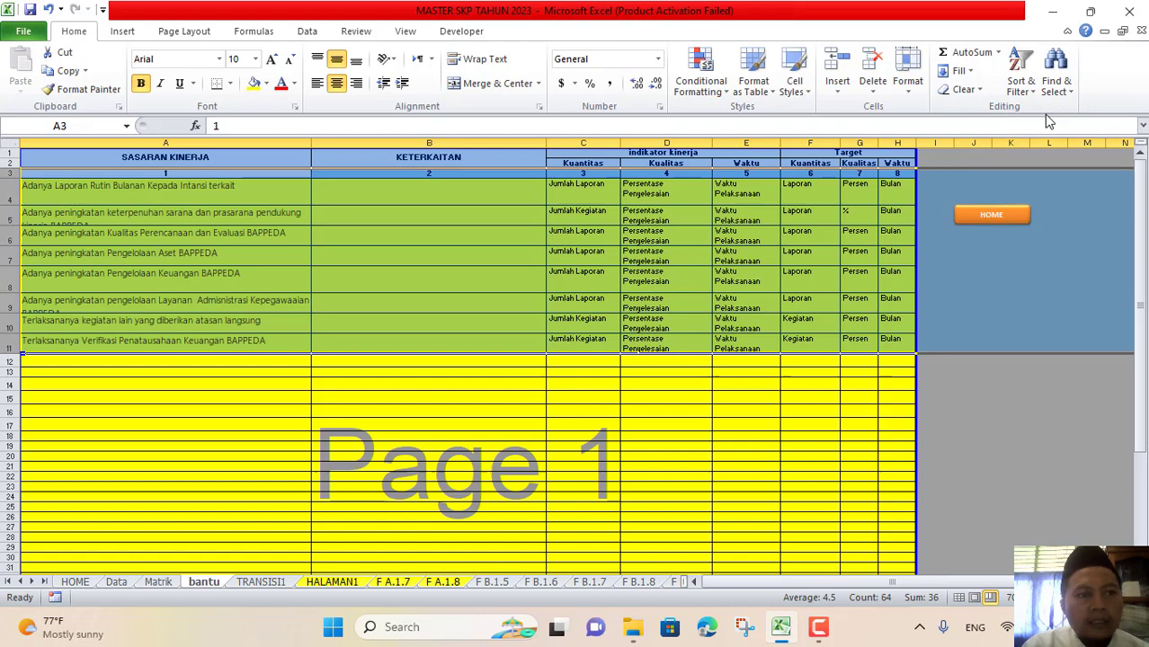
# Increase the height of row 5 on the bantu sheet so its full two-line outcome fits
pyautogui.click(198, 190)
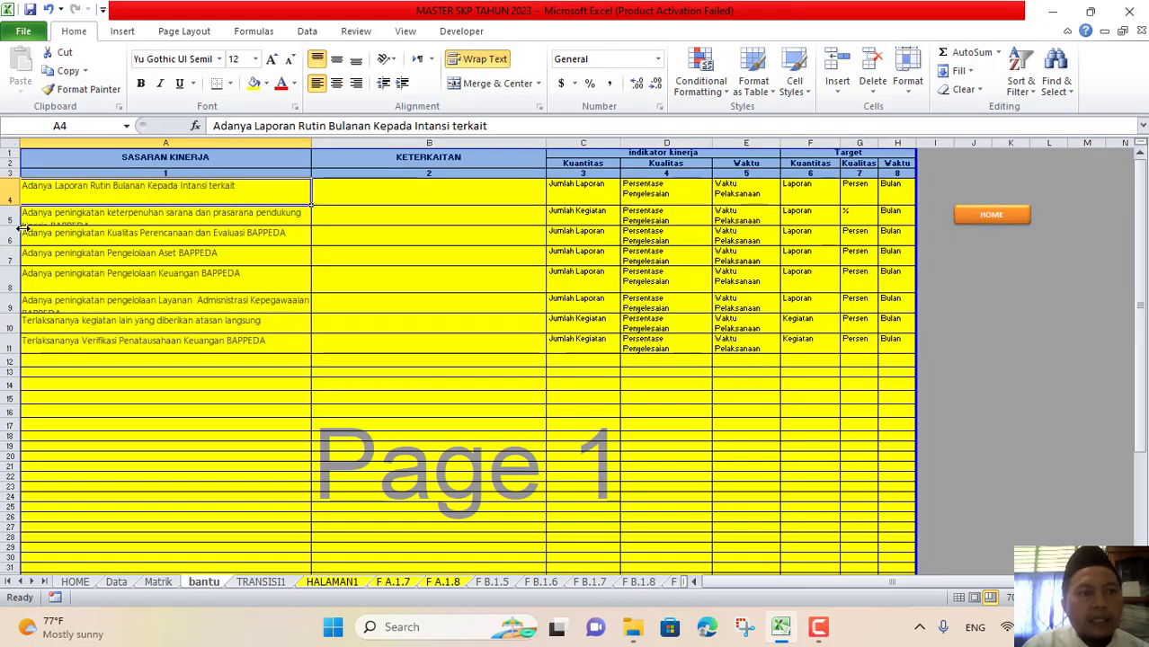
pyautogui.moveTo(15, 224); pyautogui.dragTo(15, 236)
pyautogui.click(226, 222)
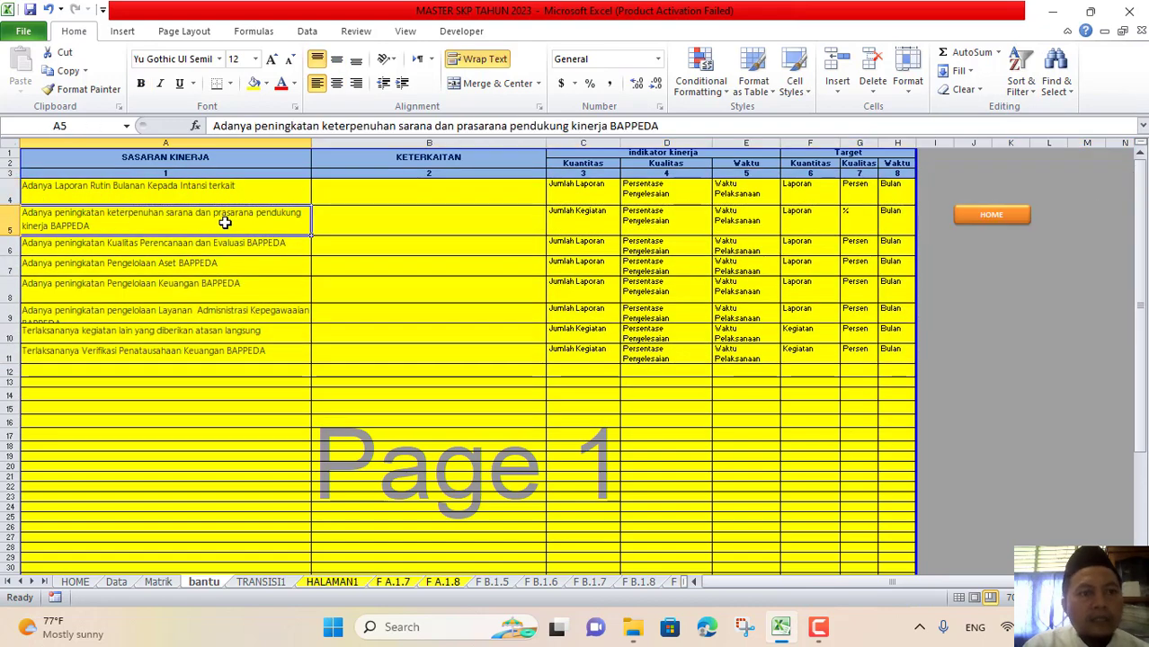
# On the TRANSISI1 sheet, enter number 8 in A9 for the new outcome
pyautogui.click(266, 587)
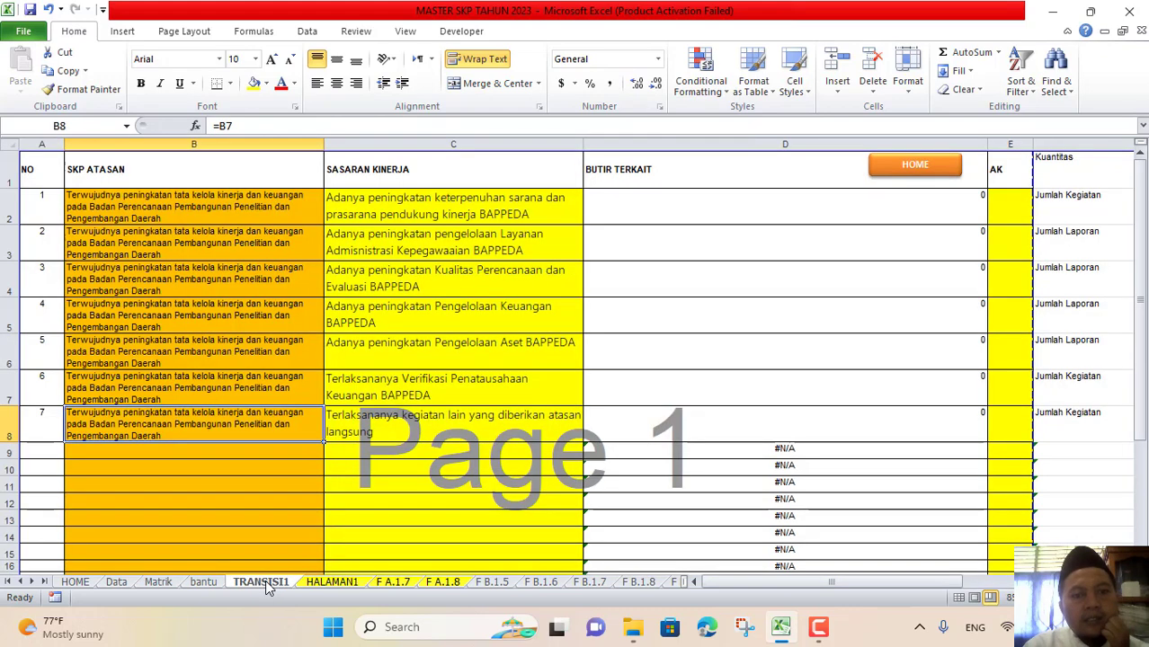
pyautogui.click(386, 225)
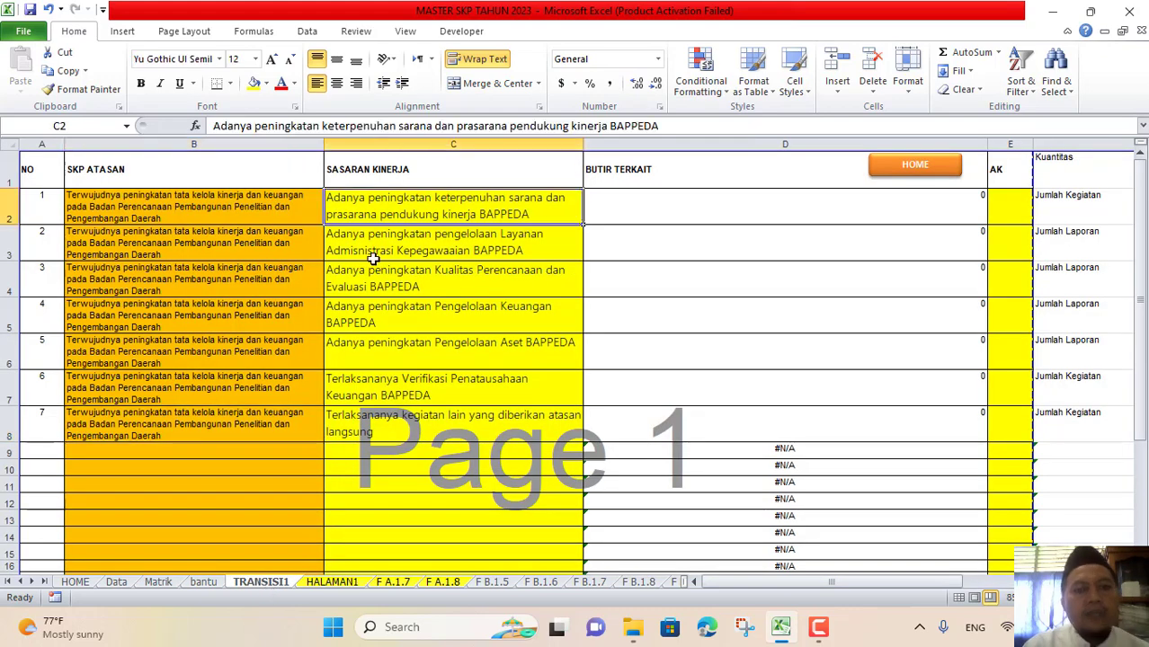
pyautogui.click(40, 449)
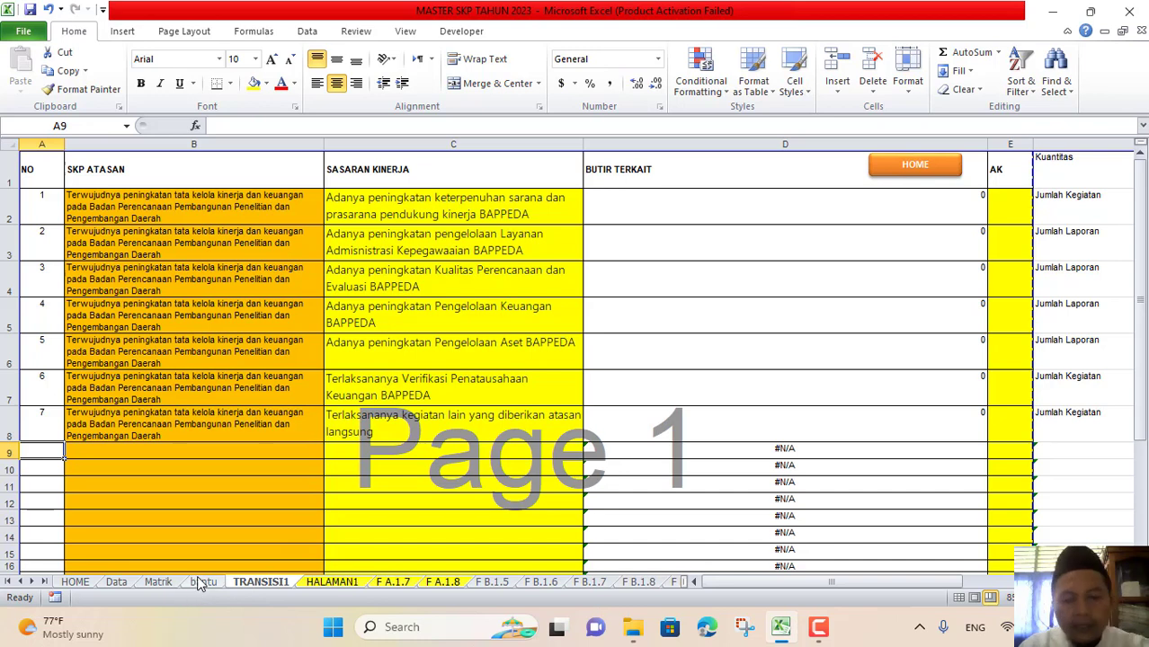
pyautogui.write('8')
# Link the SKP ATASAN cell B9 to the supervisor's outcome with =Matrik!D4 and enlarge row 9 to fit the text
pyautogui.click(194, 429)
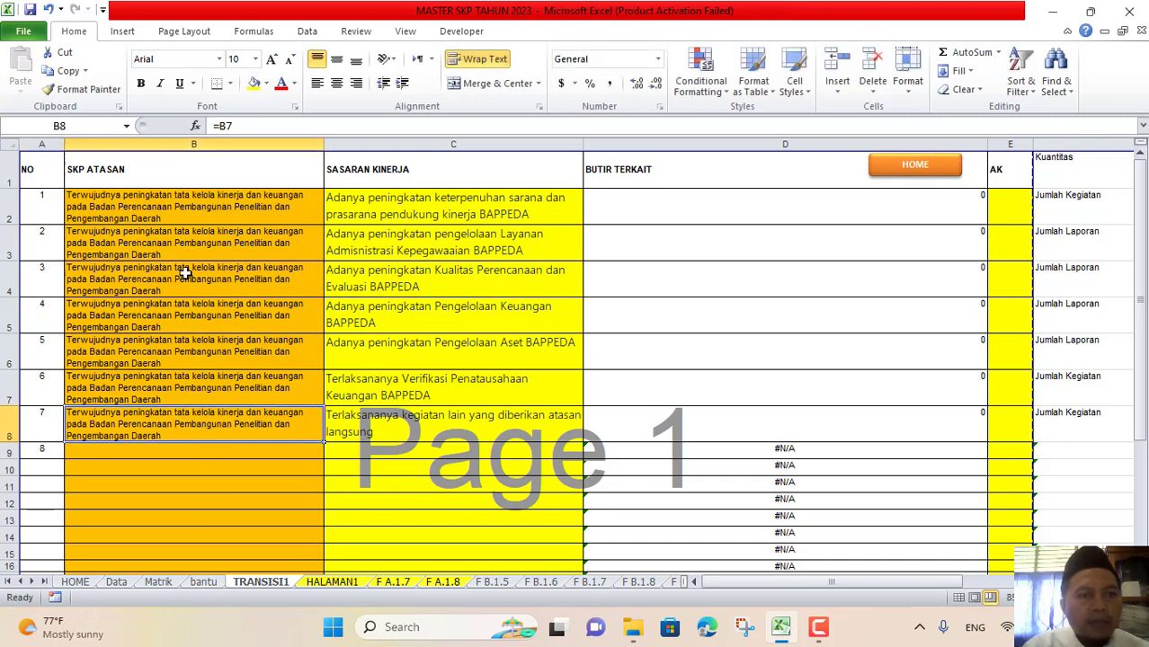
pyautogui.click(179, 449)
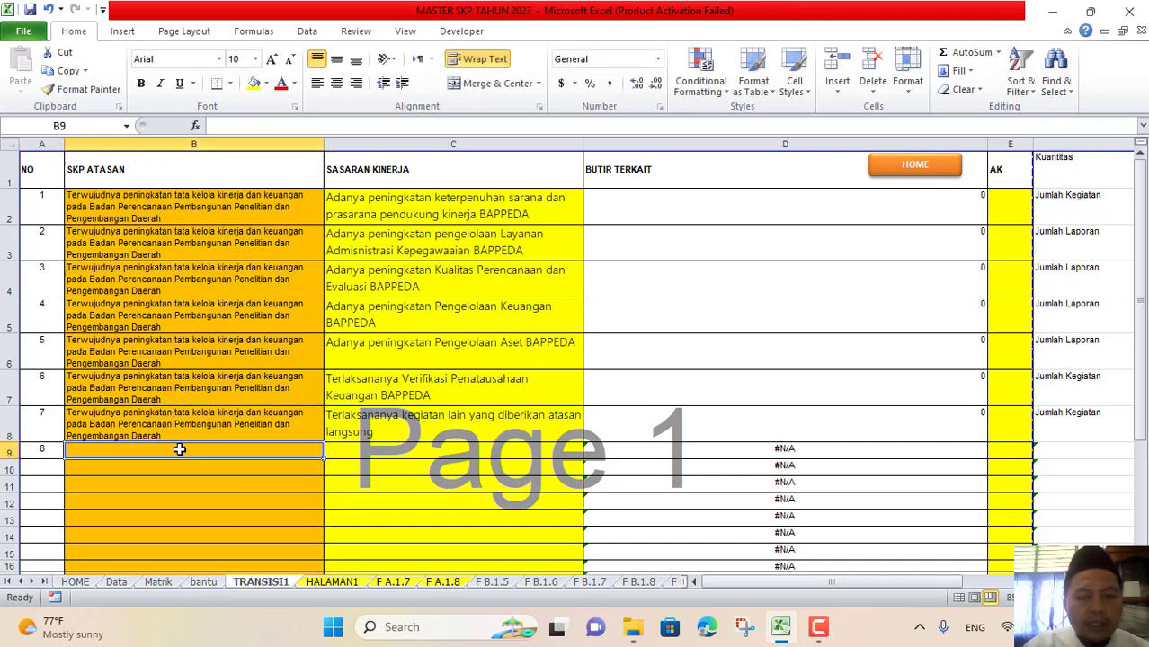
pyautogui.write('=')
pyautogui.press('Up')
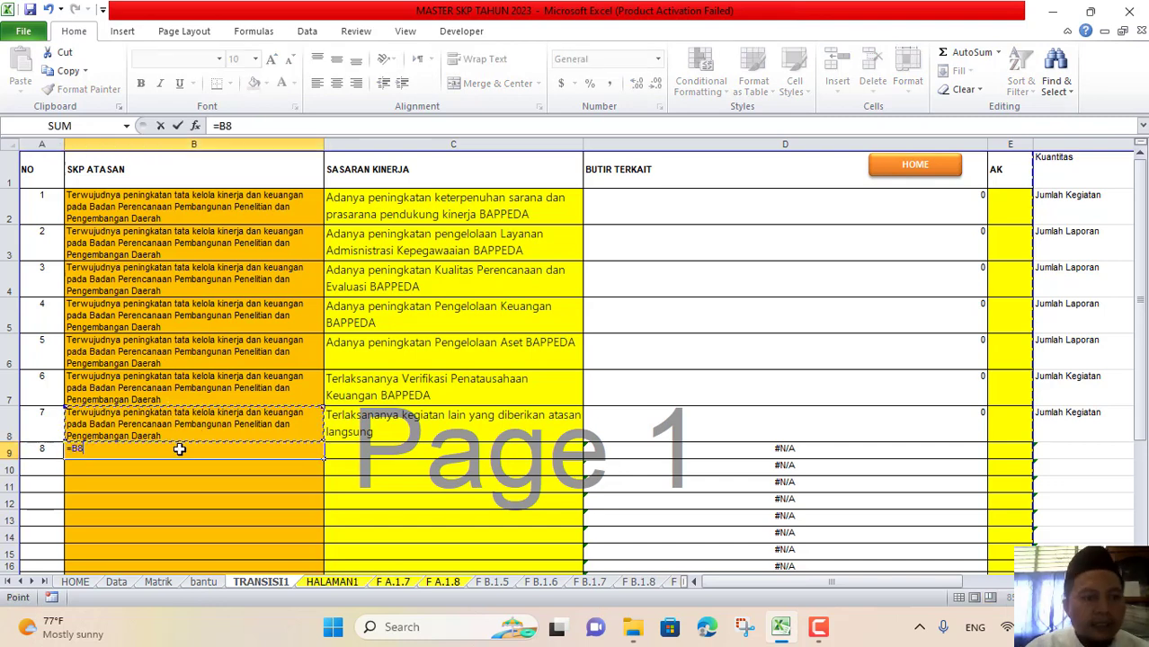
pyautogui.press('BackSpace')
pyautogui.press('BackSpace')
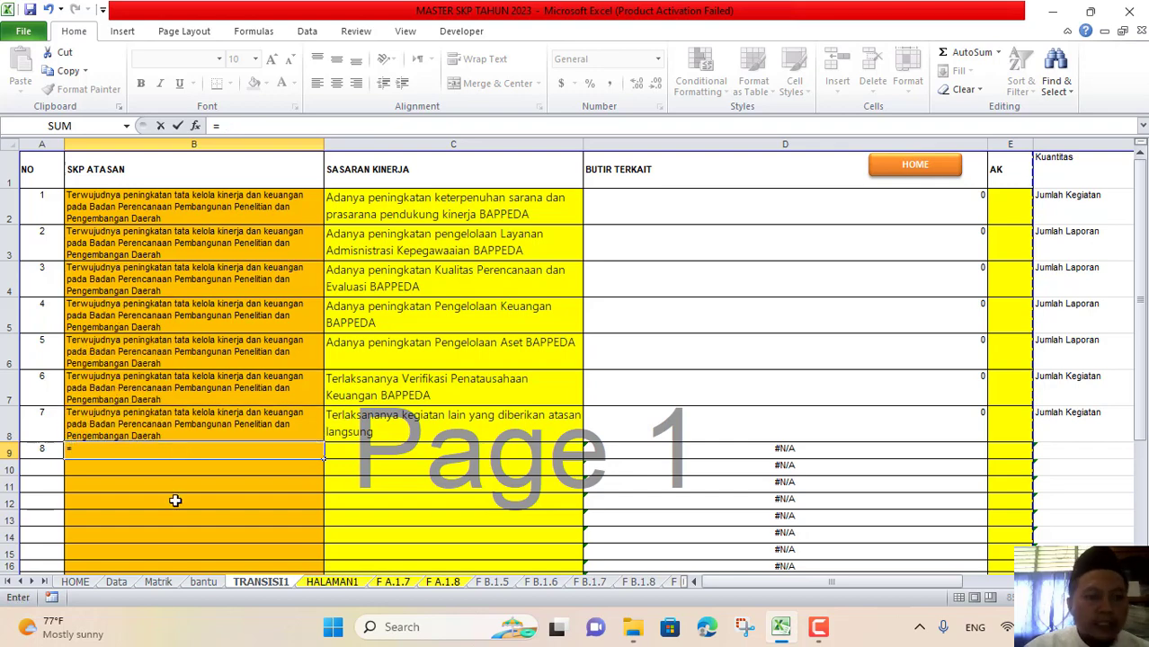
pyautogui.click(157, 582)
pyautogui.click(262, 197)
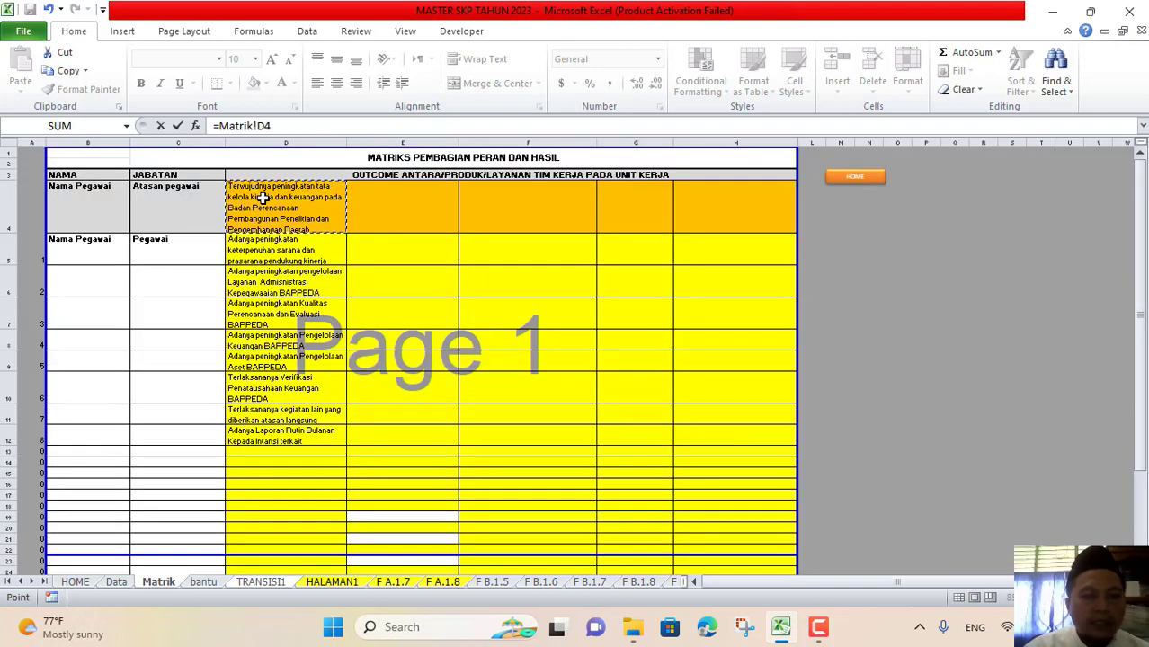
pyautogui.press('Return')
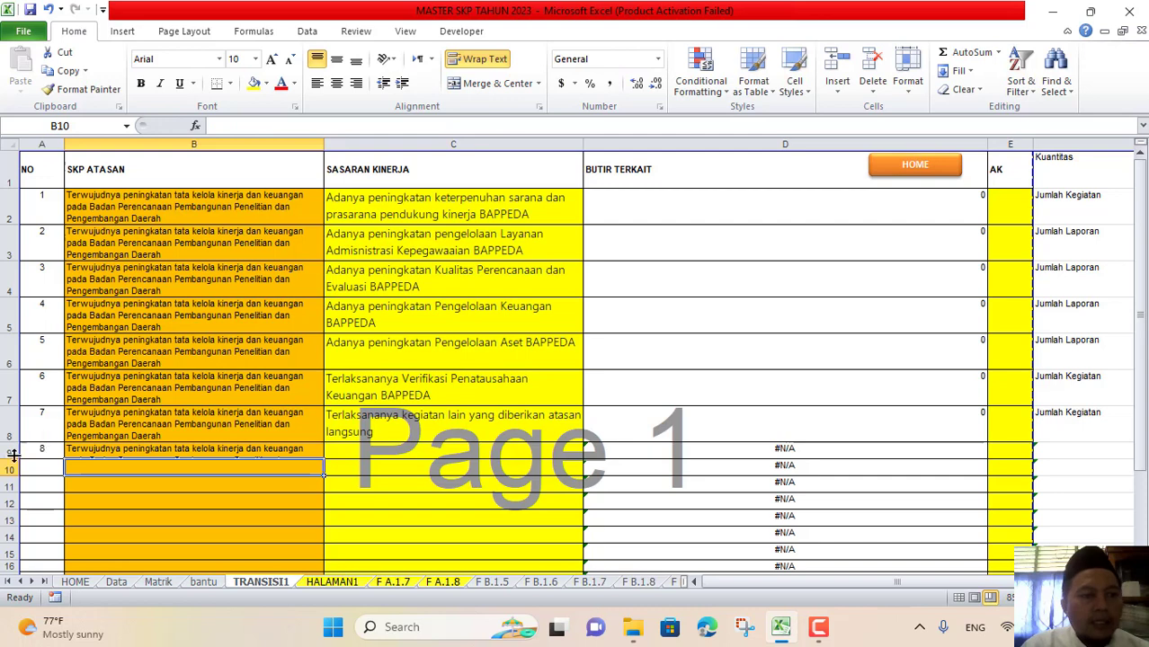
pyautogui.moveTo(13, 460); pyautogui.dragTo(12, 478)
# Link the SASARAN KINERJA cell C9 of TRANSISI1 to the new outcome in Matrik D12
pyautogui.click(358, 465)
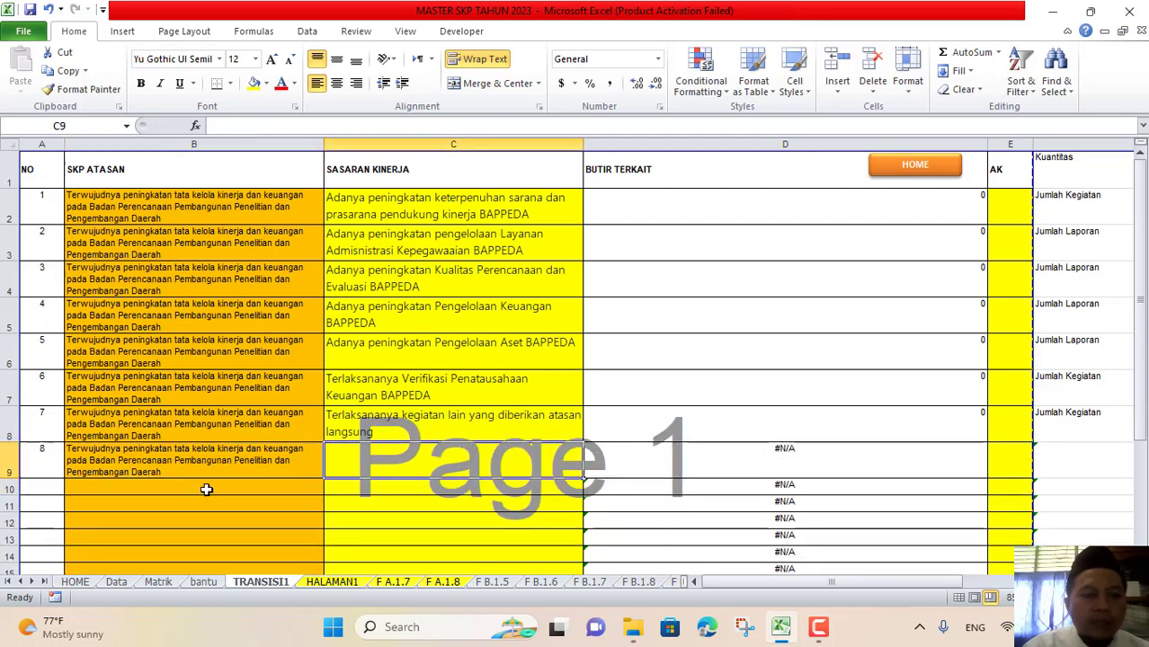
pyautogui.click(158, 582)
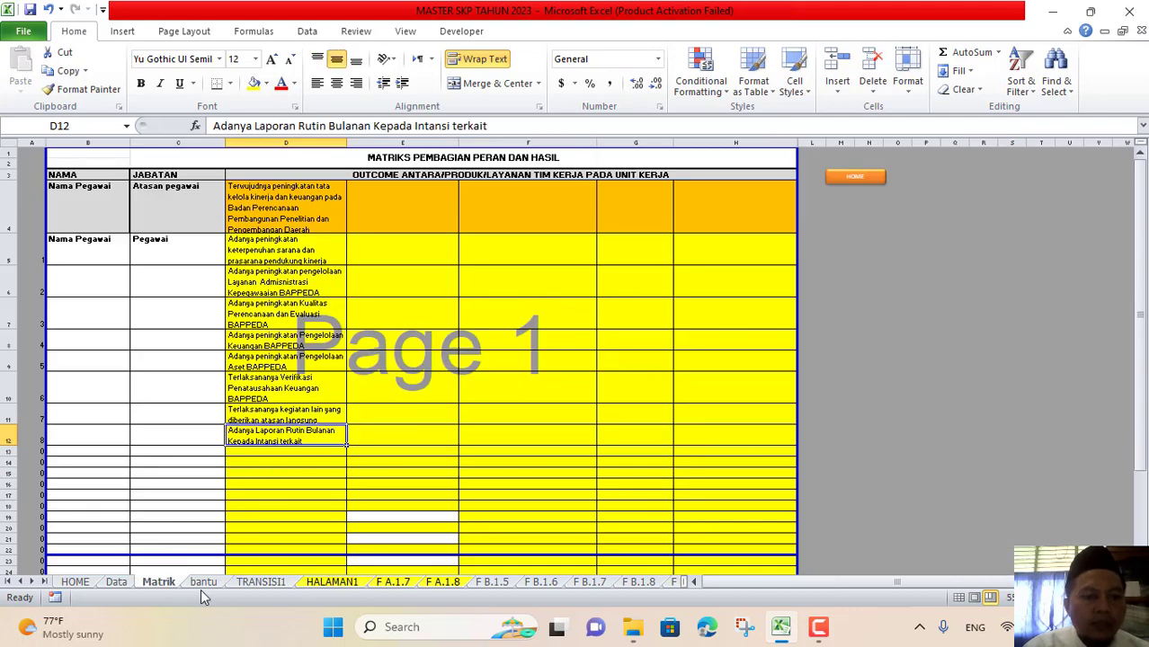
pyautogui.click(256, 583)
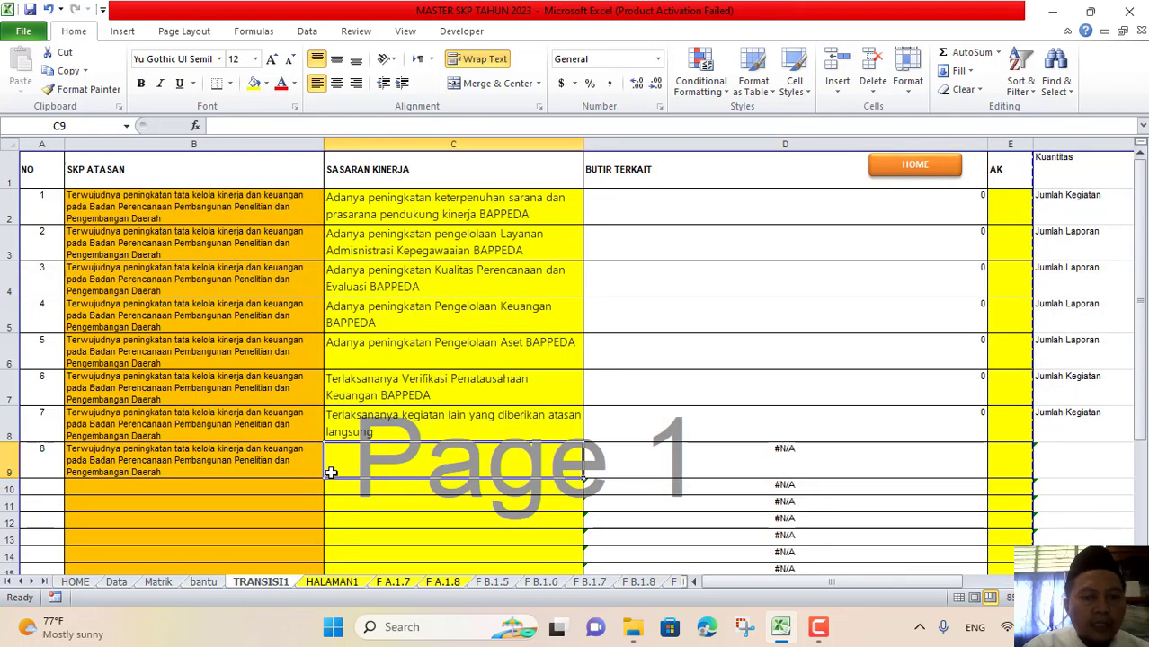
pyautogui.write('=')
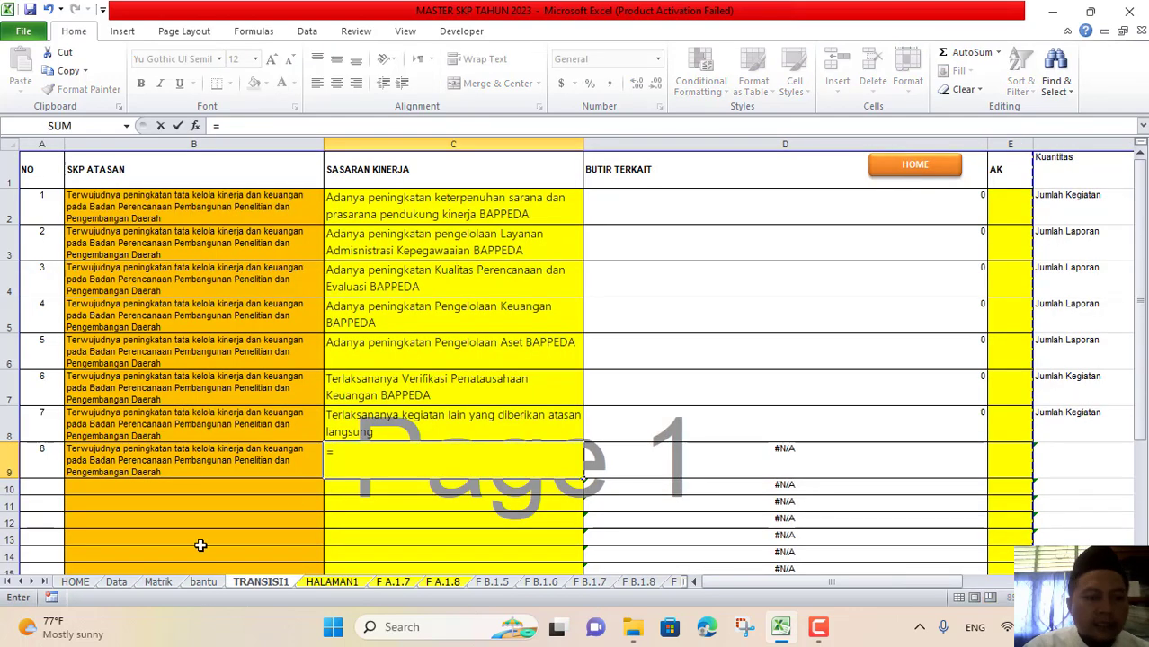
pyautogui.click(159, 582)
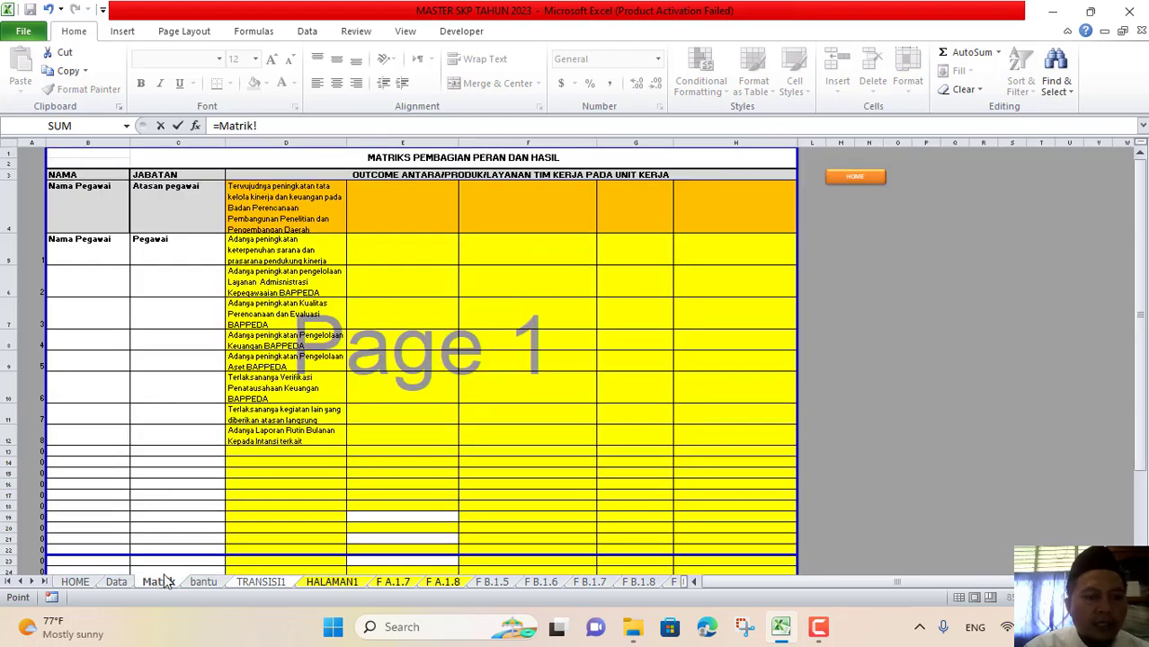
pyautogui.click(242, 437)
pyautogui.press('Return')
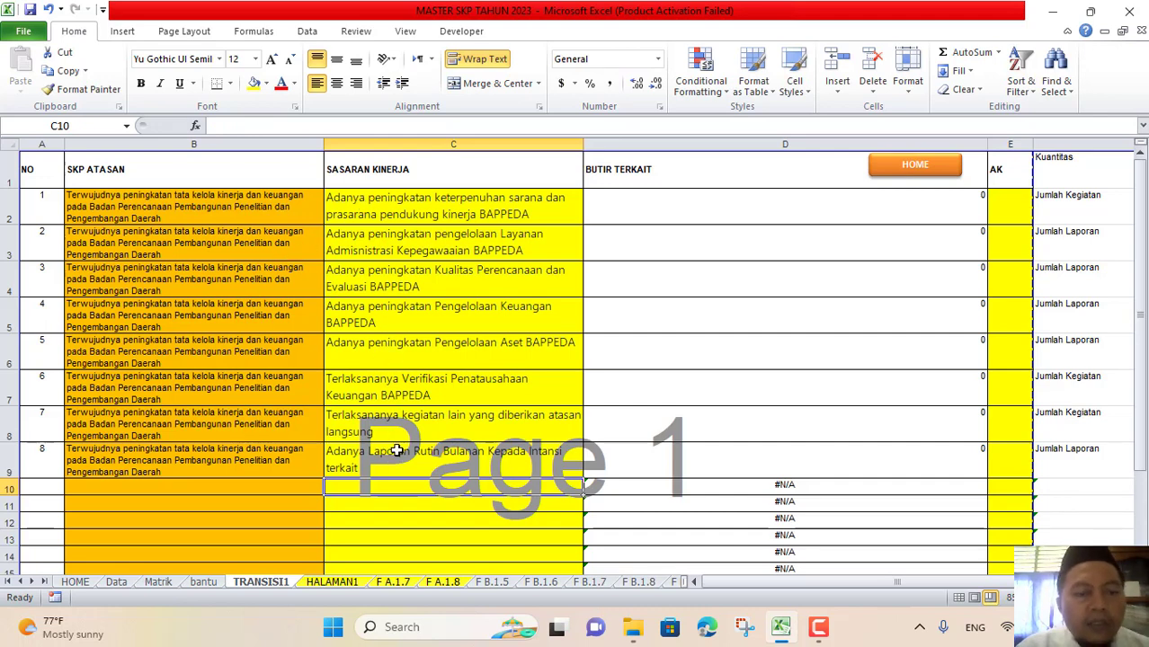
# Review the numbered outcomes in TRANSISI1 and the employee details on the HALAMAN1 cover sheet
pyautogui.moveTo(27, 208); pyautogui.dragTo(34, 454)
pyautogui.click(415, 346)
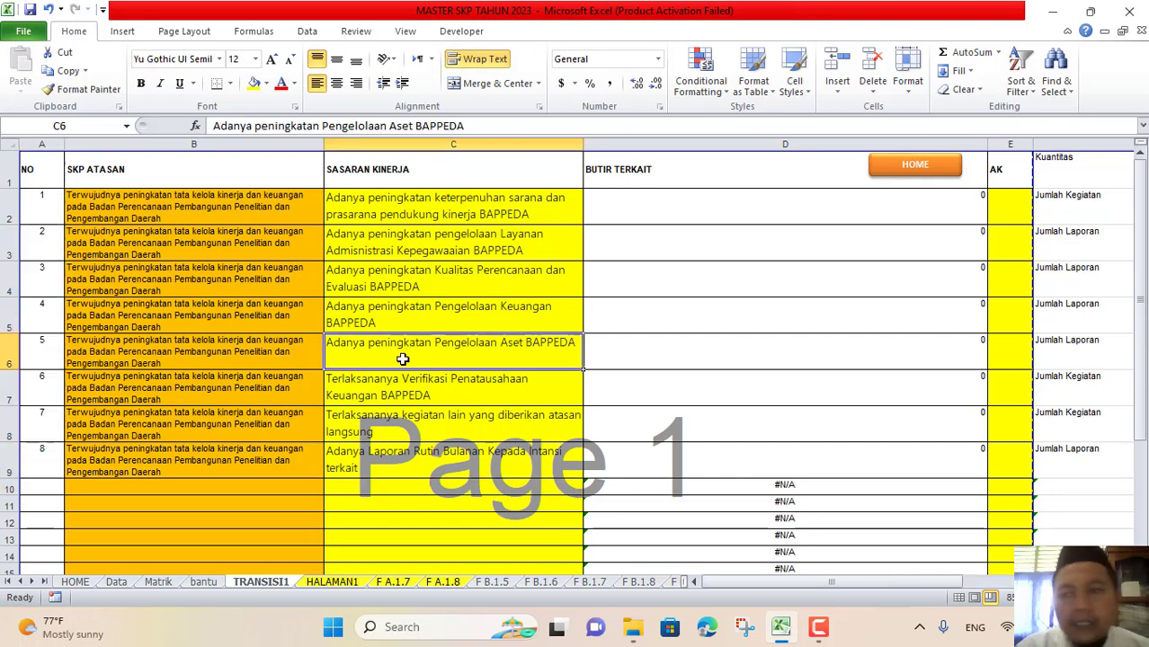
pyautogui.click(320, 589)
pyautogui.scroll(-4, 320, 297)
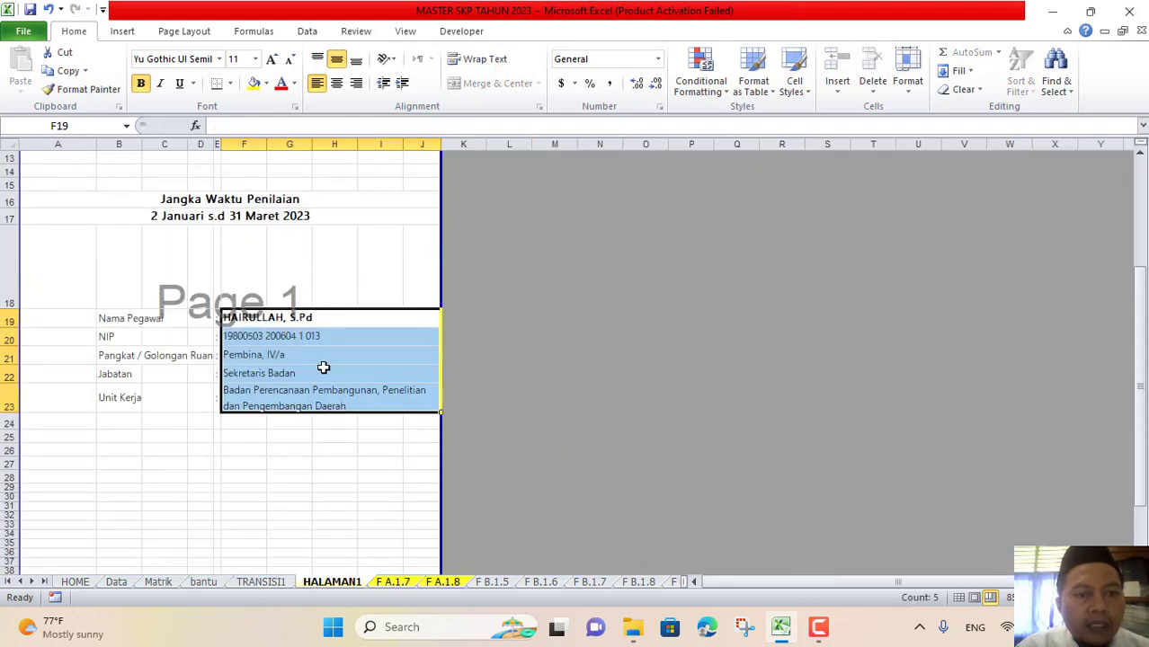
pyautogui.click(265, 317)
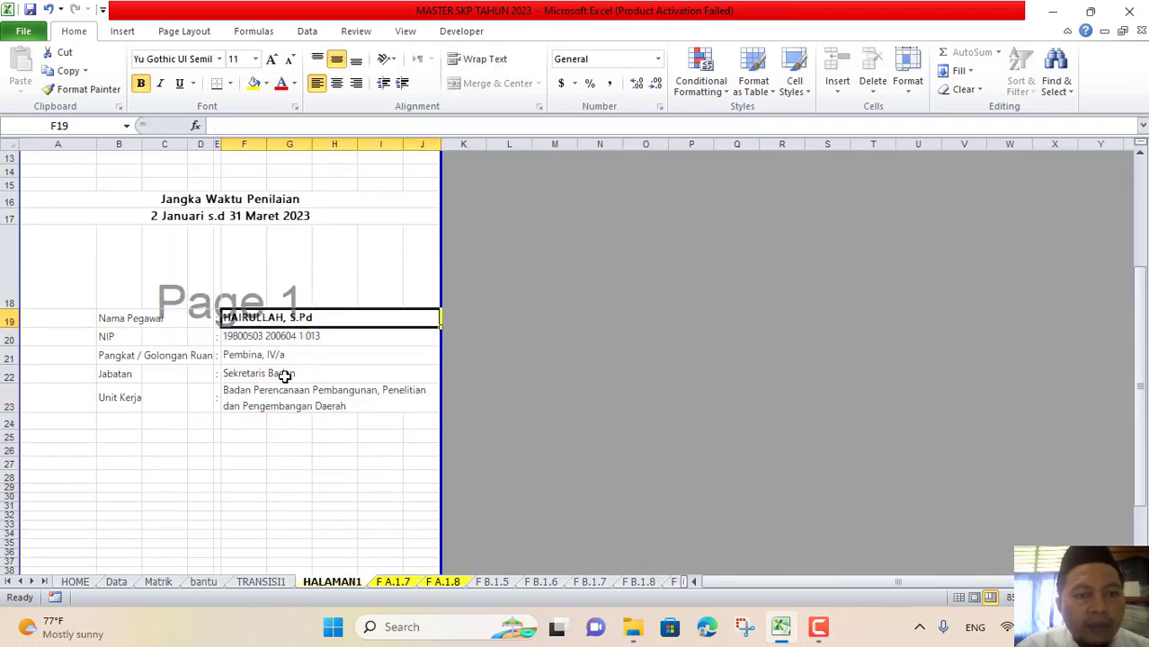
# Open the F A.1.7 sheet and dismiss the Facebook notification
pyautogui.click(393, 583)
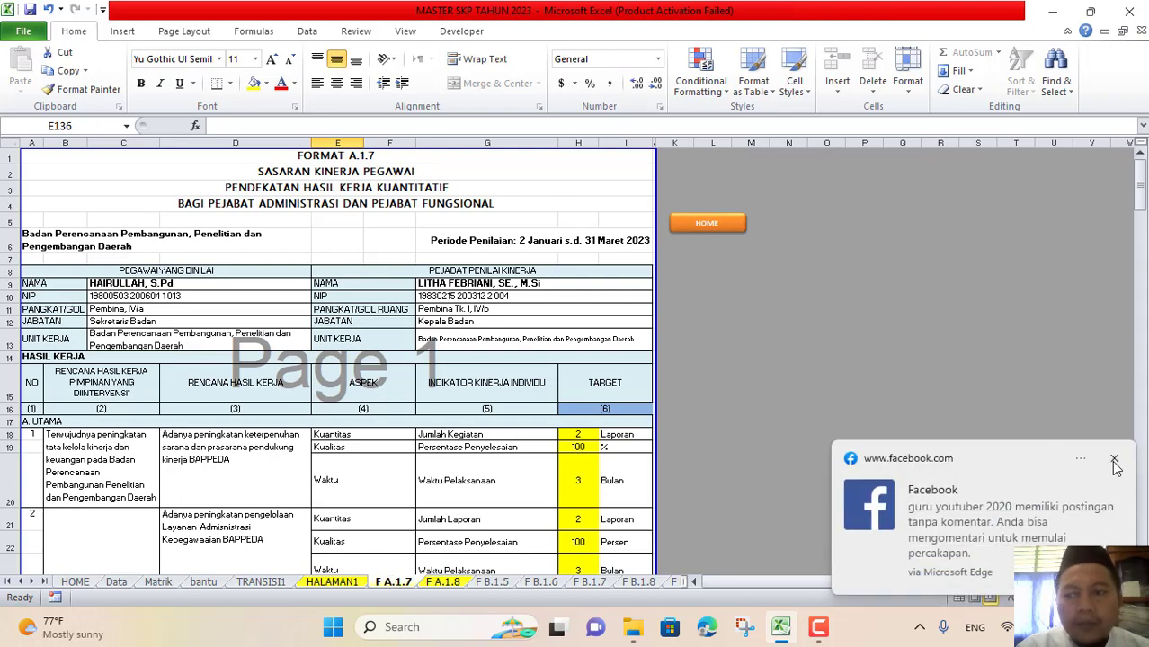
pyautogui.click(1114, 462)
pyautogui.hotkey('alt', 'Tab')
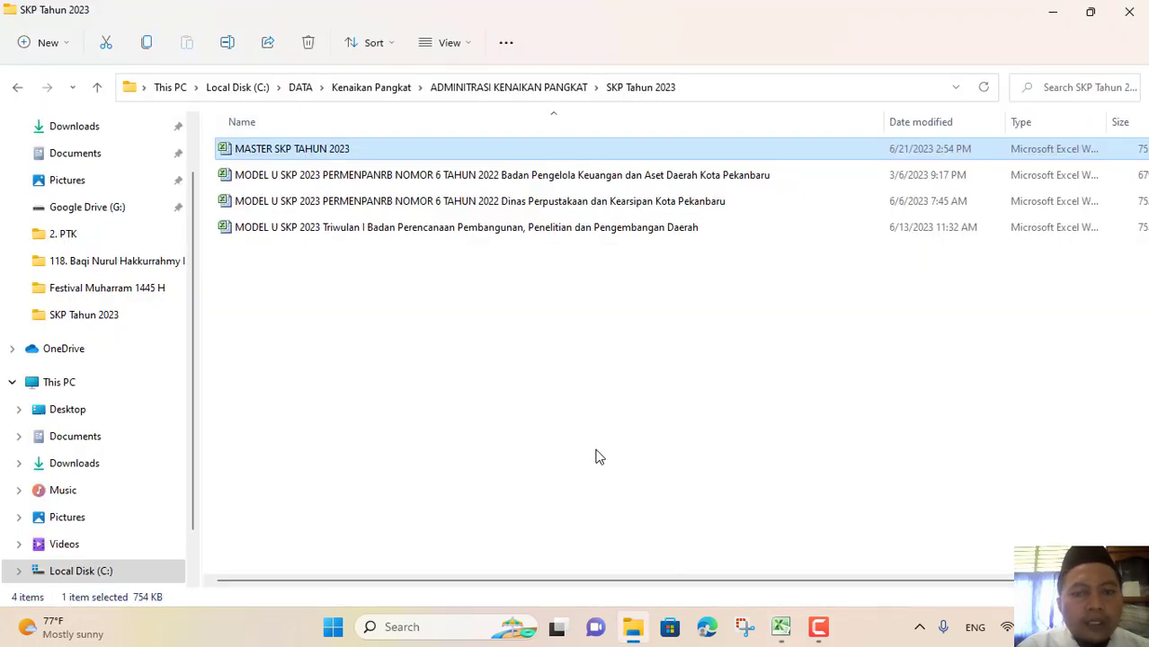
pyautogui.click(781, 627)
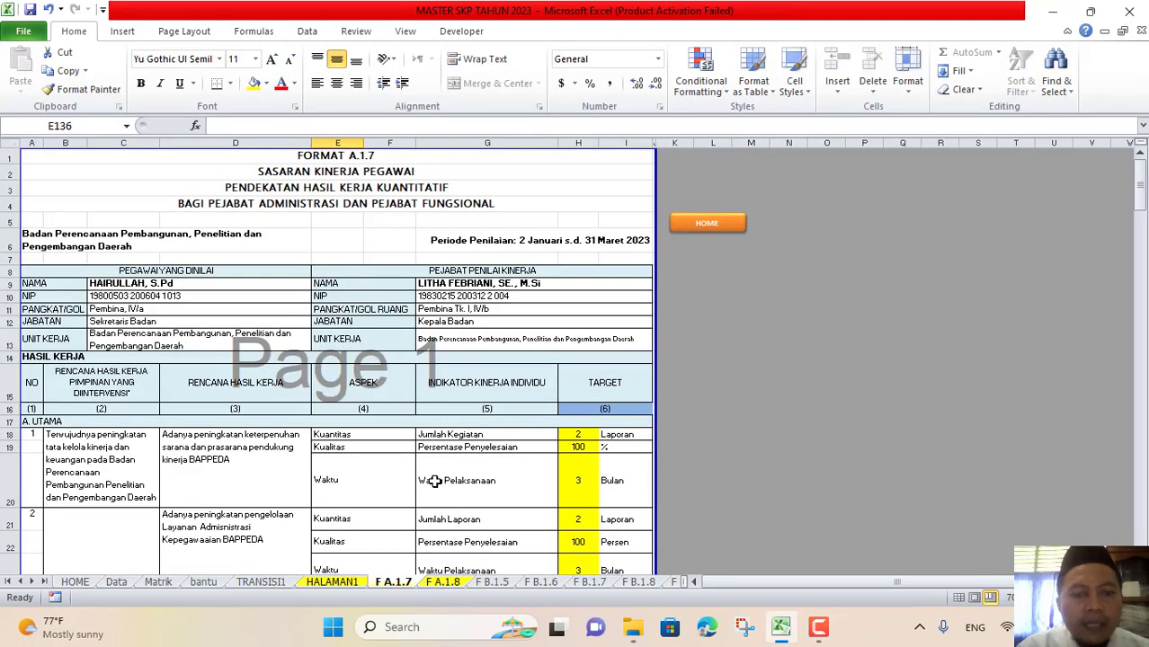
# Unhide the hidden rows between rows 38 and 114 of the F A.1.7 sheet
pyautogui.scroll(-8, 434, 481)
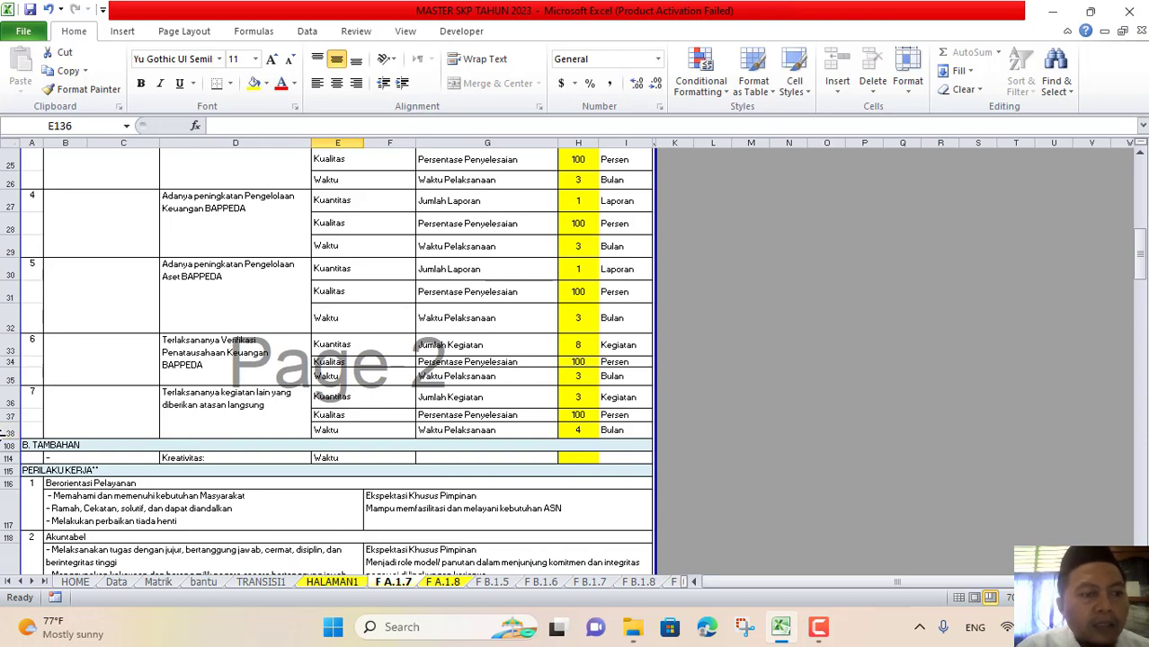
pyautogui.moveTo(5, 433); pyautogui.dragTo(9, 454)
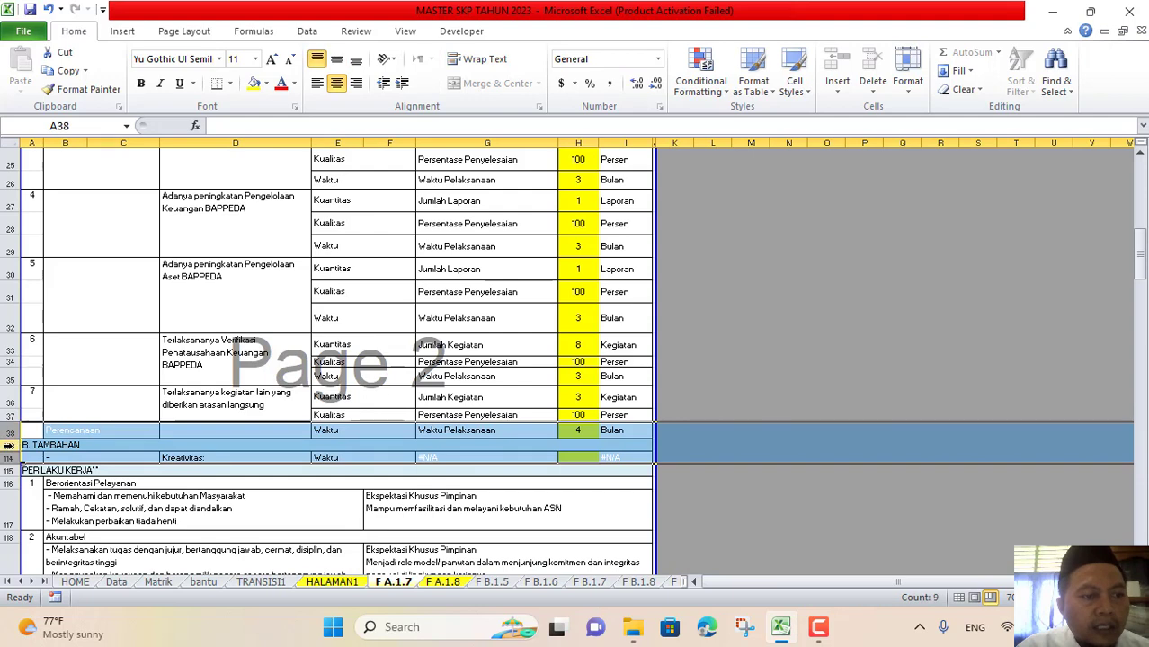
pyautogui.rightClick(13, 452)
pyautogui.click(59, 339)
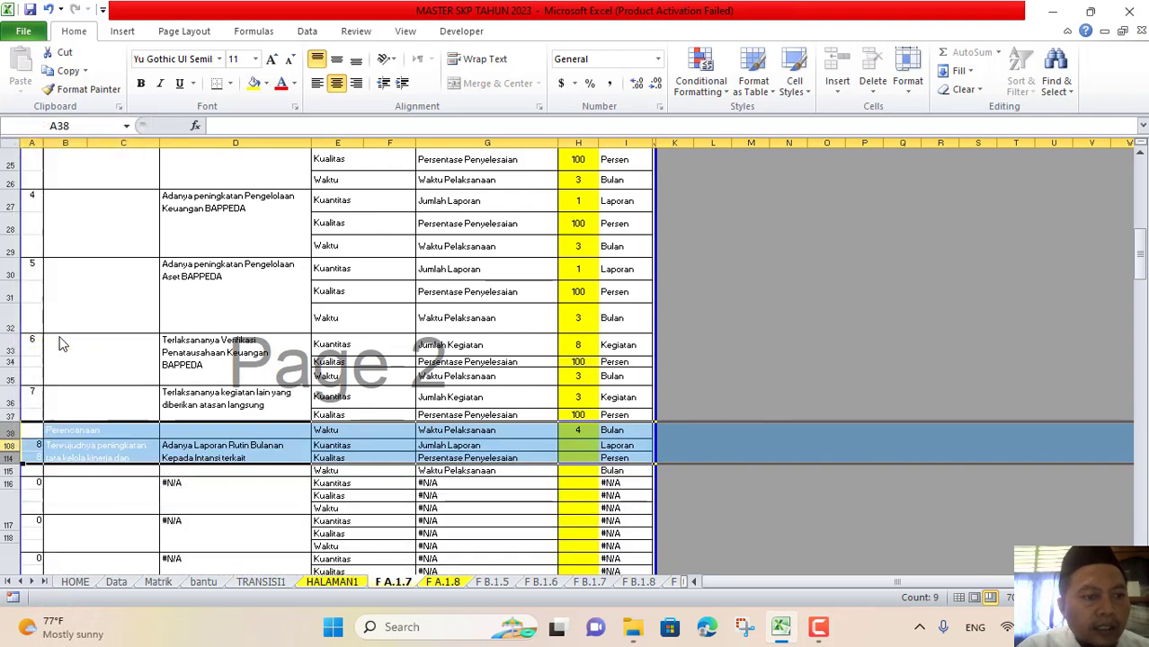
# Examine the unused rows from row 42 down, including the lookup formulas in D48 and B42
pyautogui.scroll(-4, 184, 393)
pyautogui.click(194, 320)
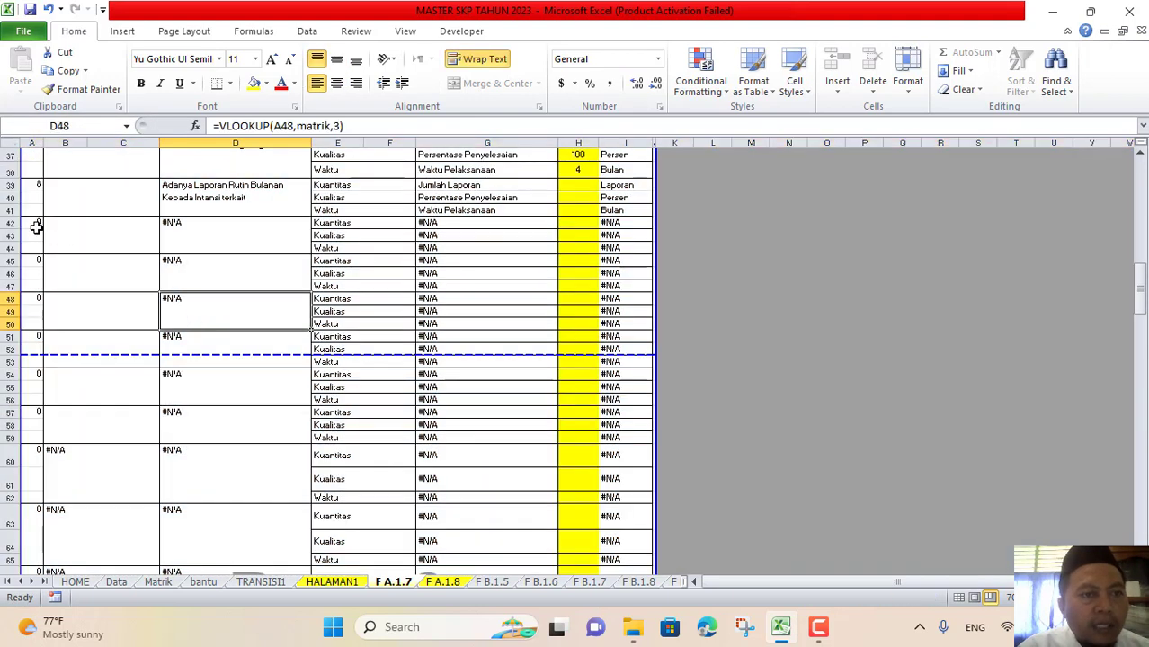
pyautogui.moveTo(9, 223); pyautogui.dragTo(77, 475)
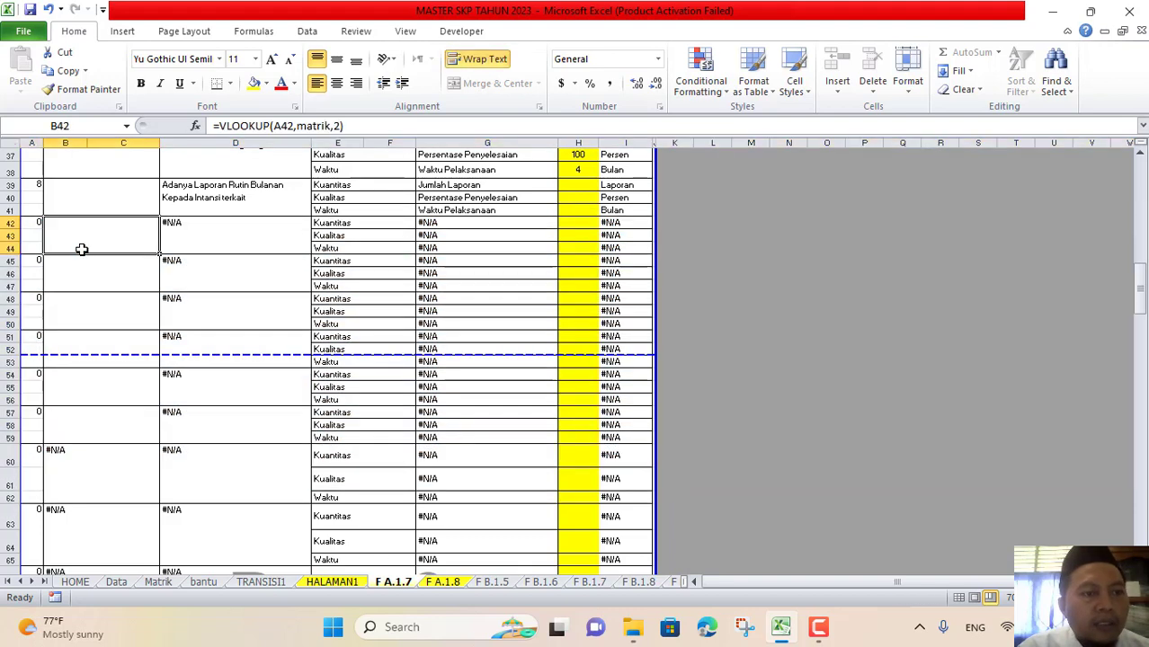
pyautogui.click(81, 249)
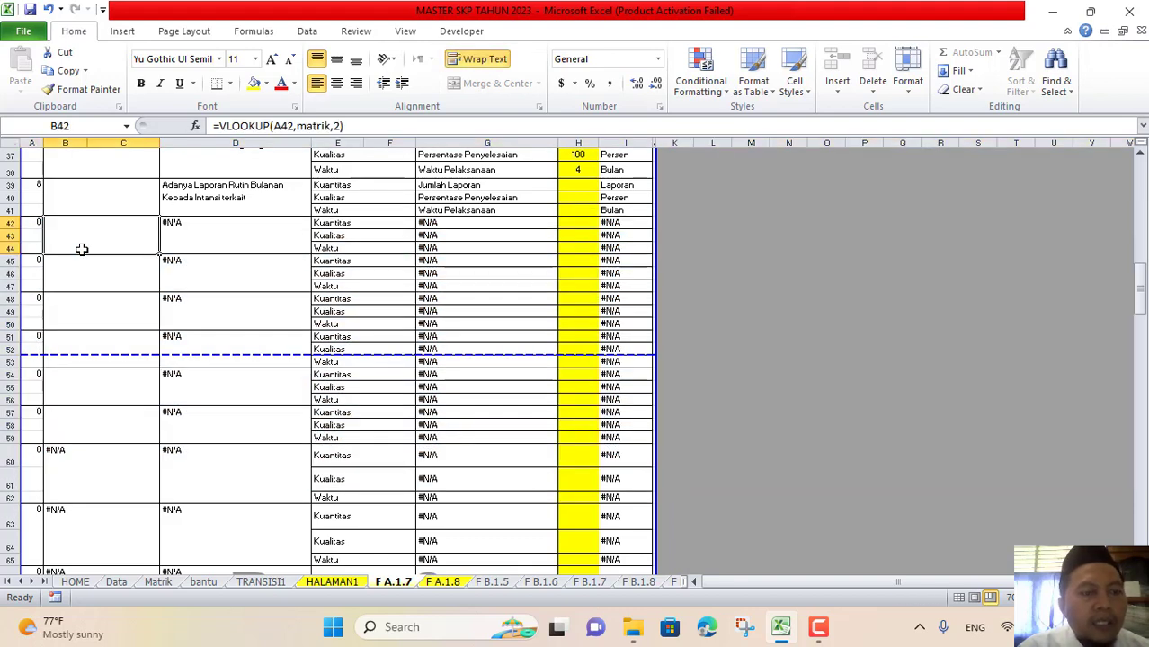
# Undo the last row unhiding in the F A.1.7 sheet
pyautogui.click(48, 9)
pyautogui.scroll(-1, 219, 397)
pyautogui.scroll(5, 218, 397)
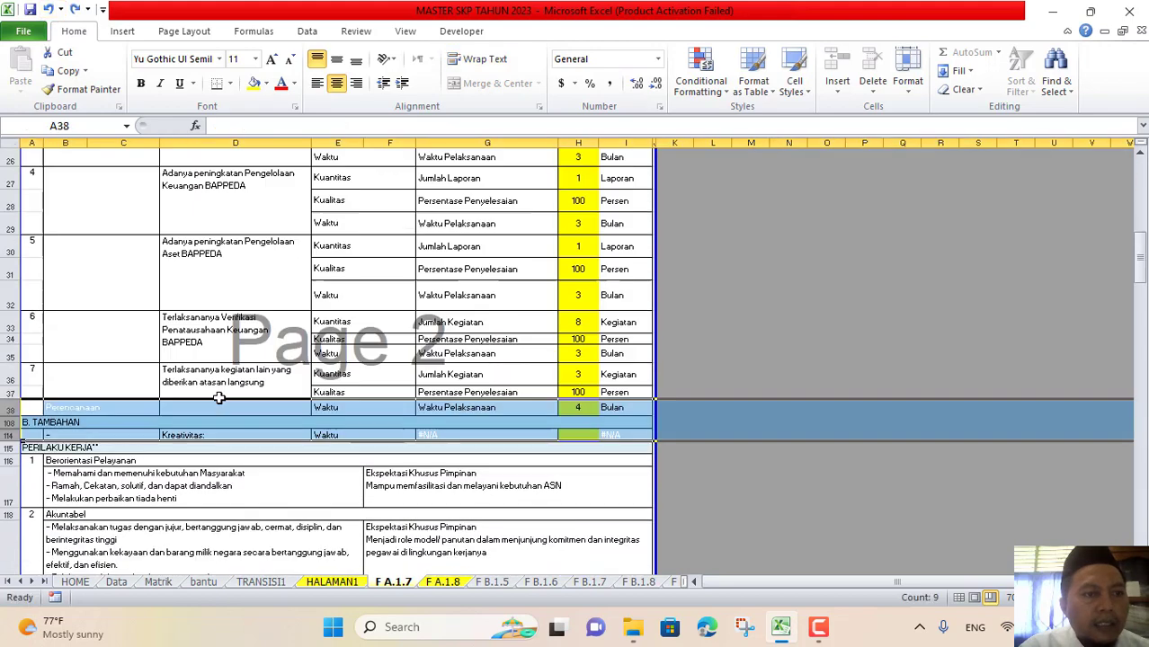
# Copy the formatting of outcome number cell A18 to cell A21 with Format Painter
pyautogui.scroll(4, 147, 305)
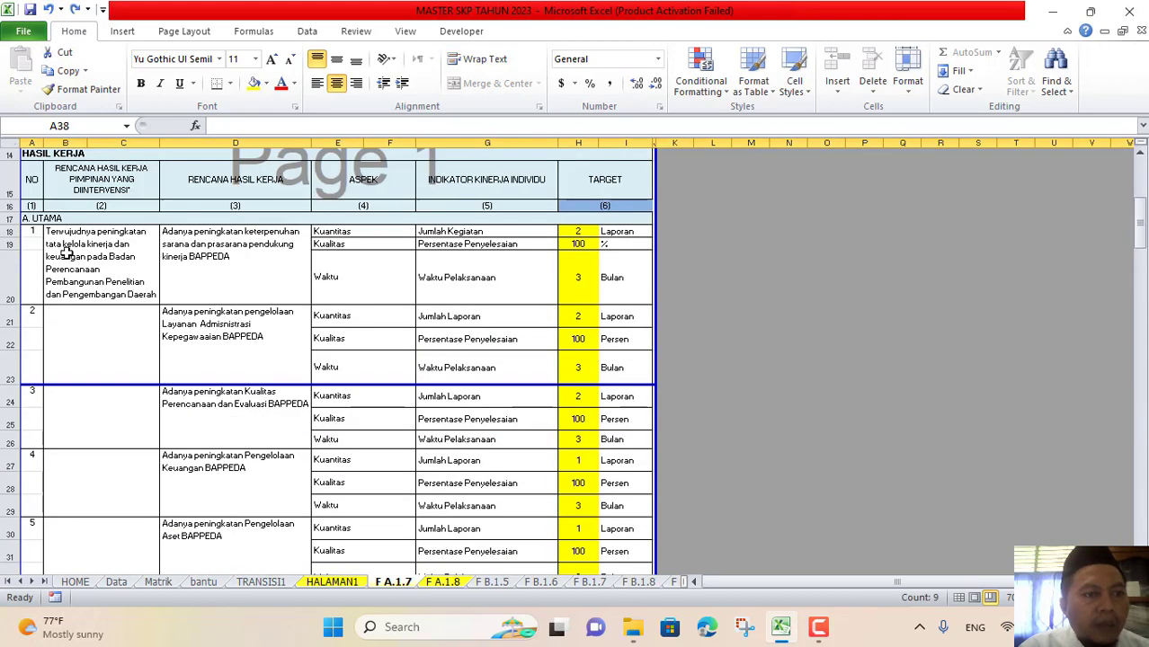
pyautogui.click(32, 232)
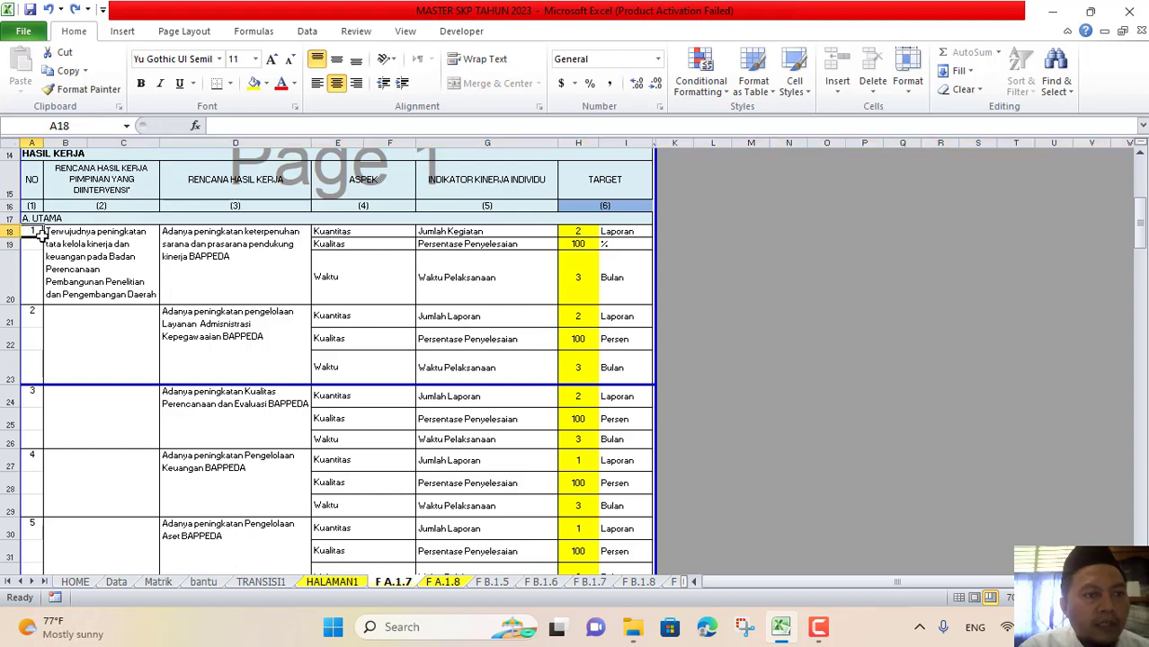
pyautogui.scroll(4, 225, 300)
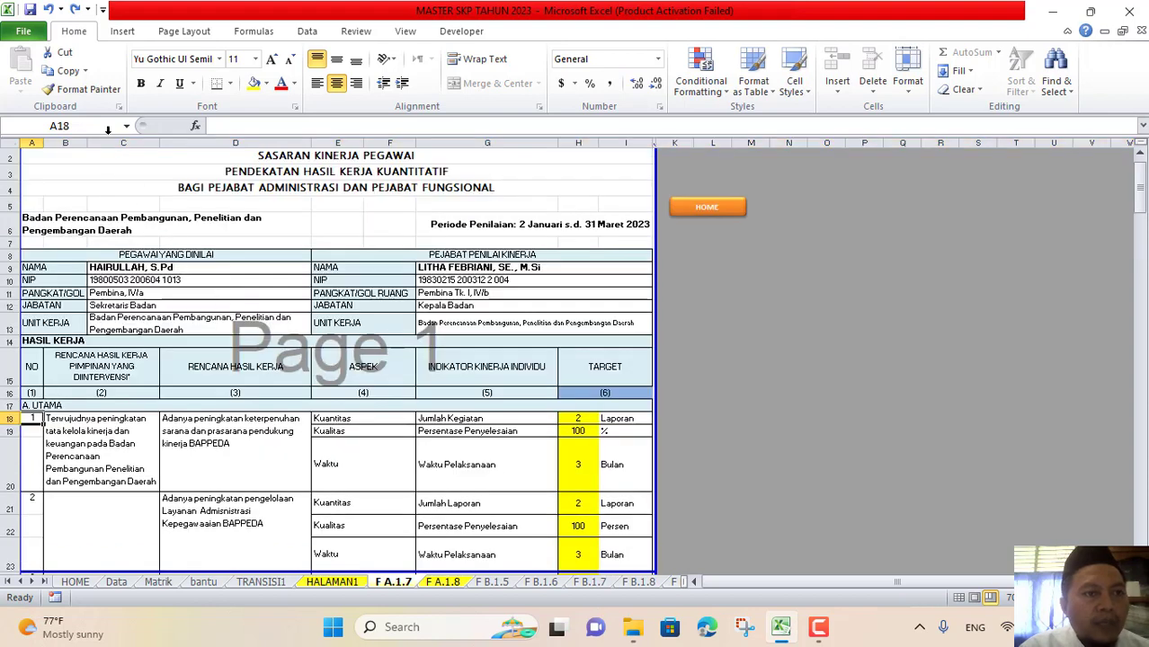
pyautogui.click(51, 93)
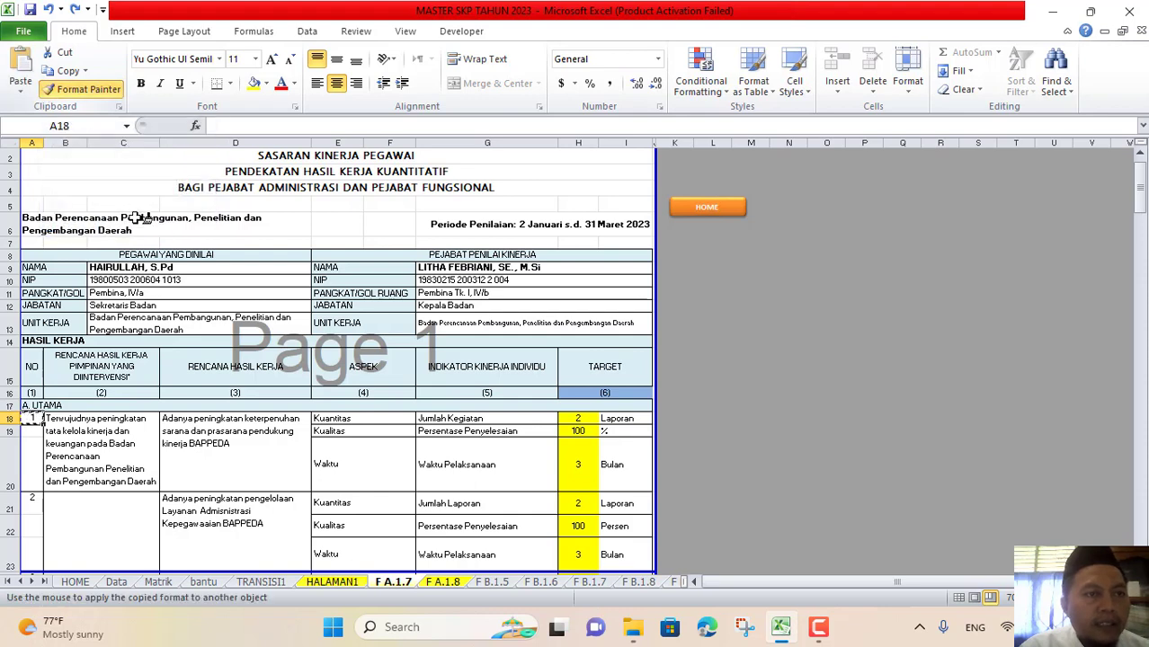
pyautogui.click(35, 498)
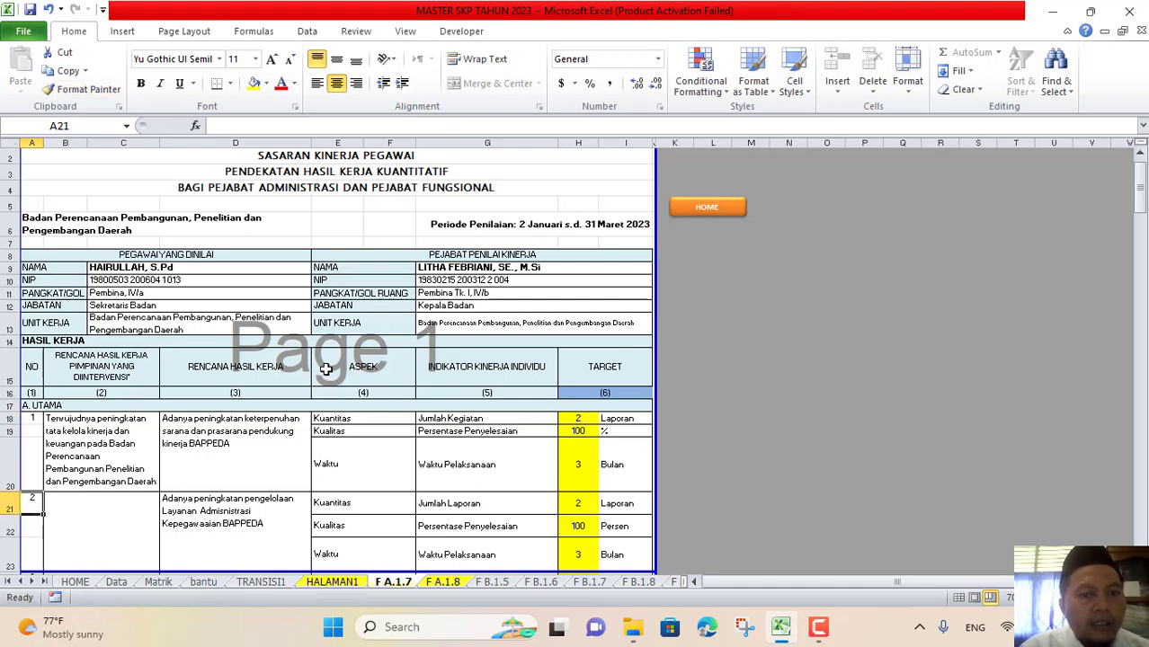
pyautogui.scroll(-4, 327, 369)
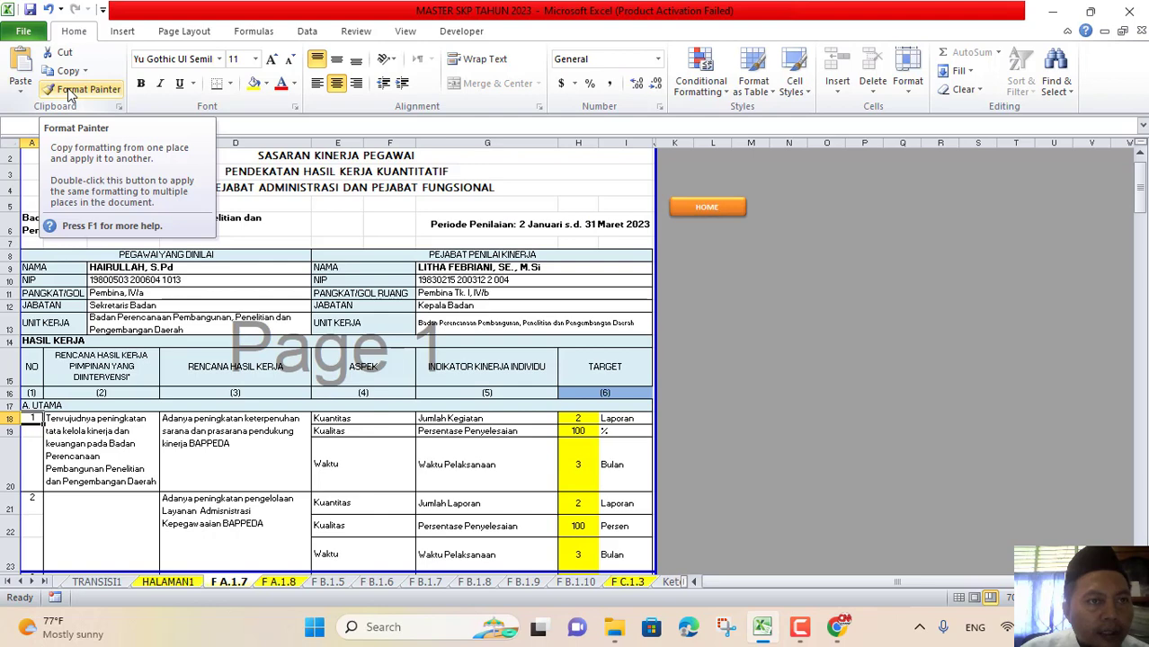
# Repeat the format copy from A18 to A21 and center the outcome number 8 in A39
pyautogui.click(72, 95)
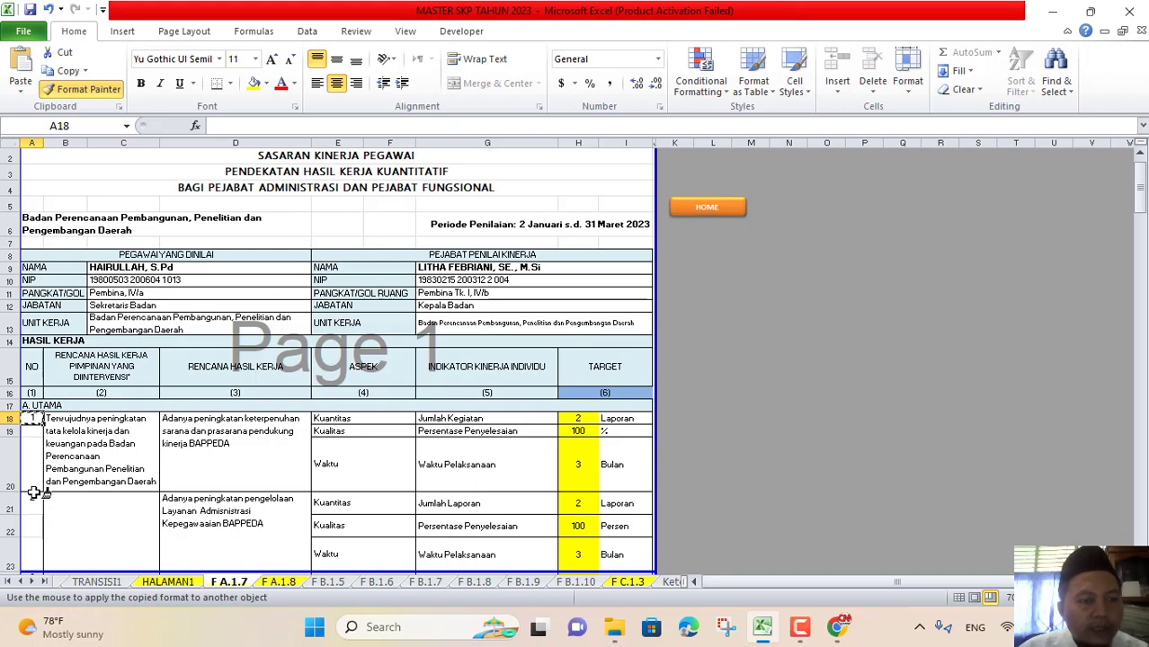
pyautogui.scroll(5, 33, 493)
pyautogui.scroll(-8, 120, 410)
pyautogui.scroll(4, 127, 411)
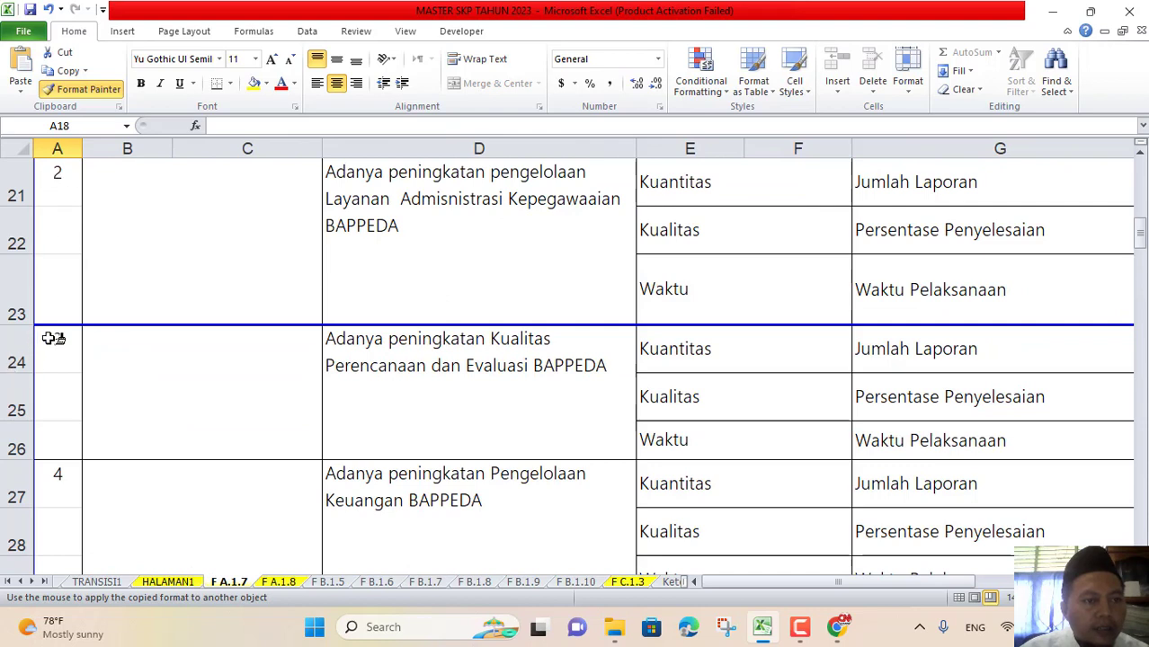
pyautogui.click(61, 175)
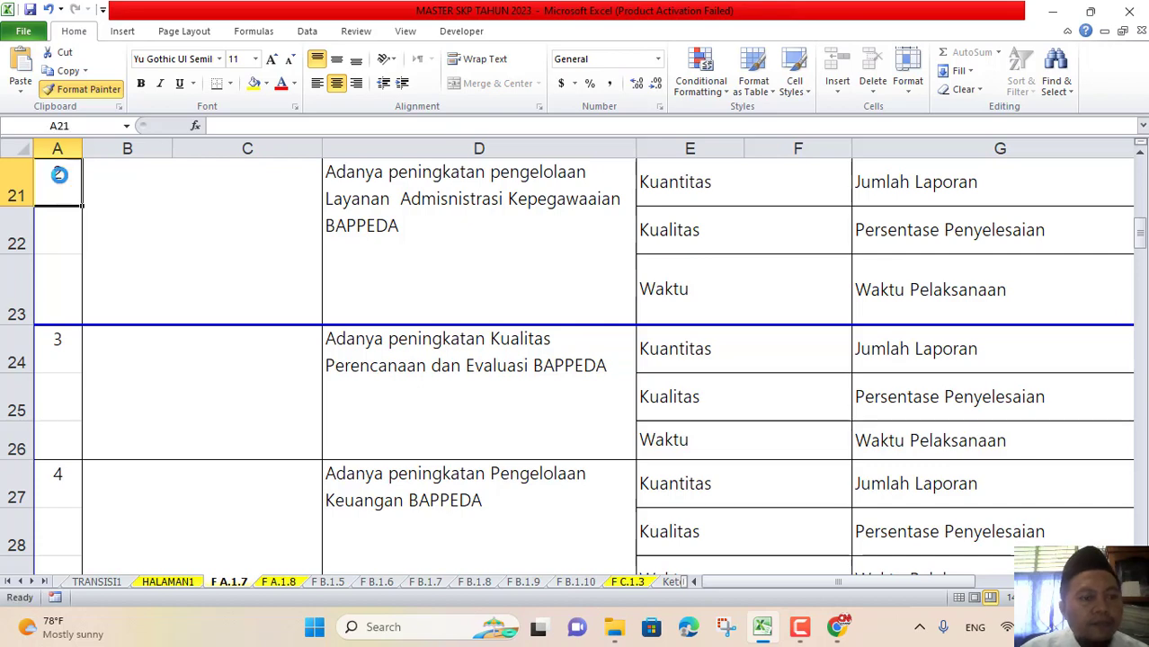
pyautogui.scroll(-4, 116, 329)
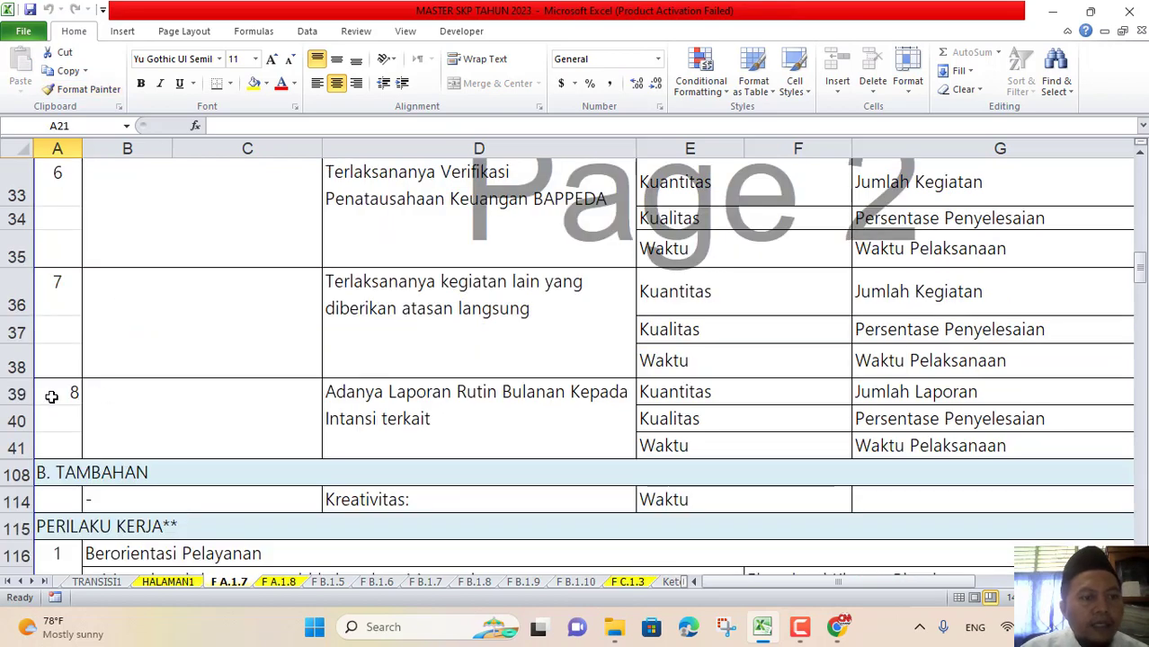
pyautogui.click(51, 397)
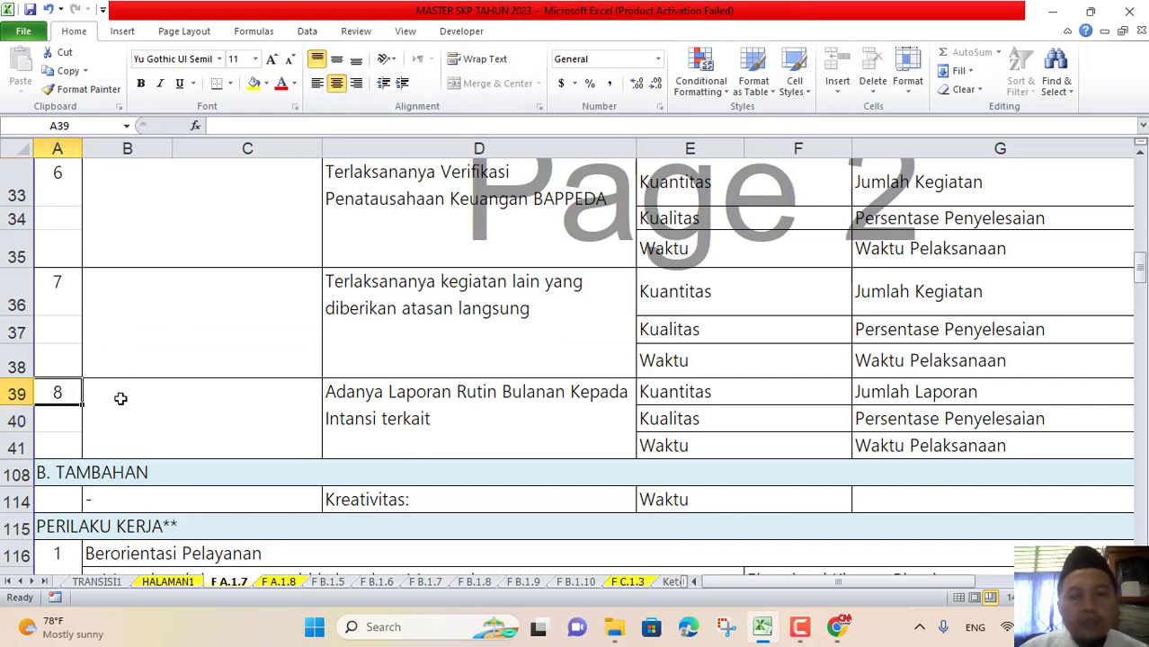
# Unhide the rows between 41 and 108 of the F A.1.7 sheet and check the lookup formula in D84
pyautogui.moveTo(13, 447); pyautogui.dragTo(16, 475)
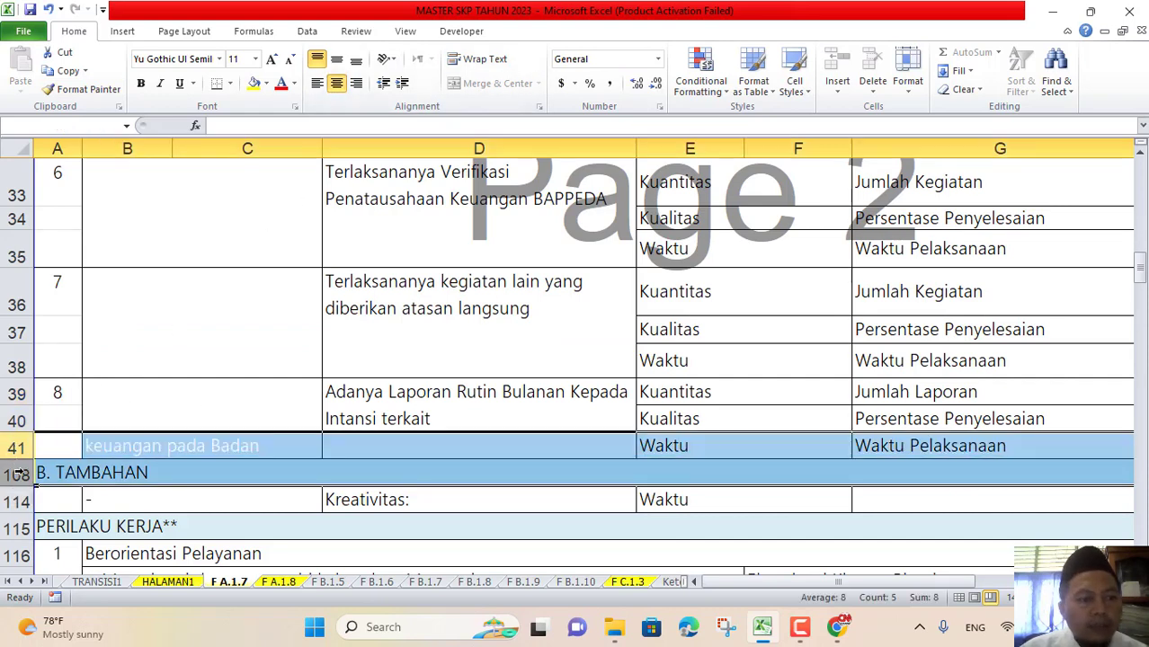
pyautogui.rightClick(52, 476)
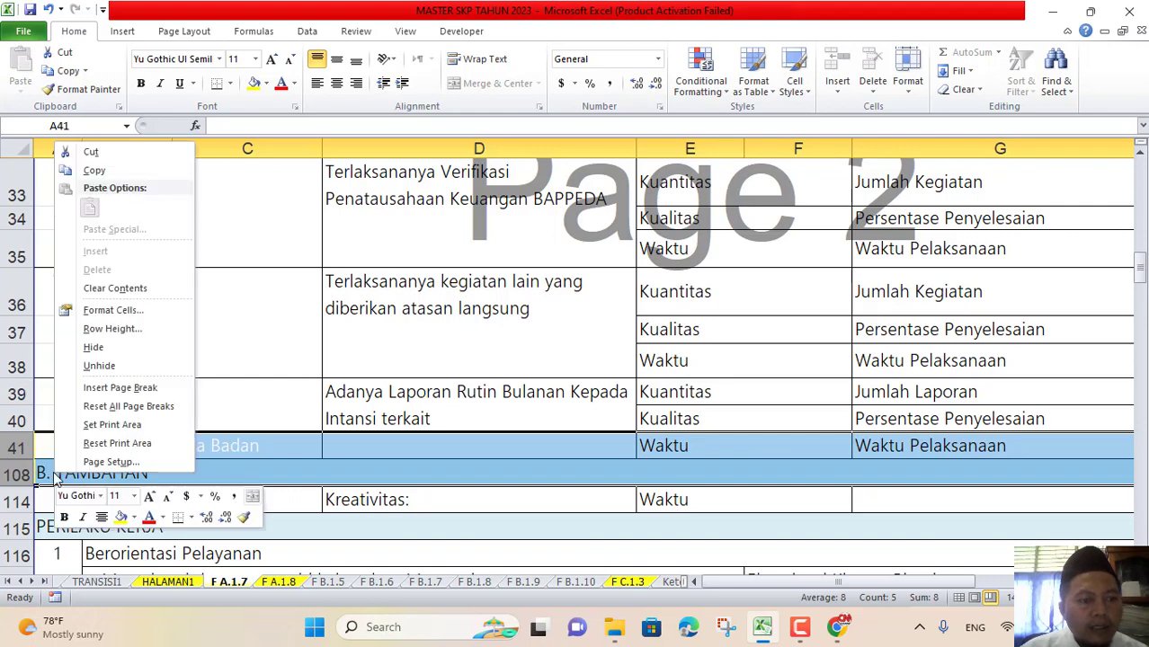
pyautogui.click(97, 366)
pyautogui.scroll(-16, 243, 359)
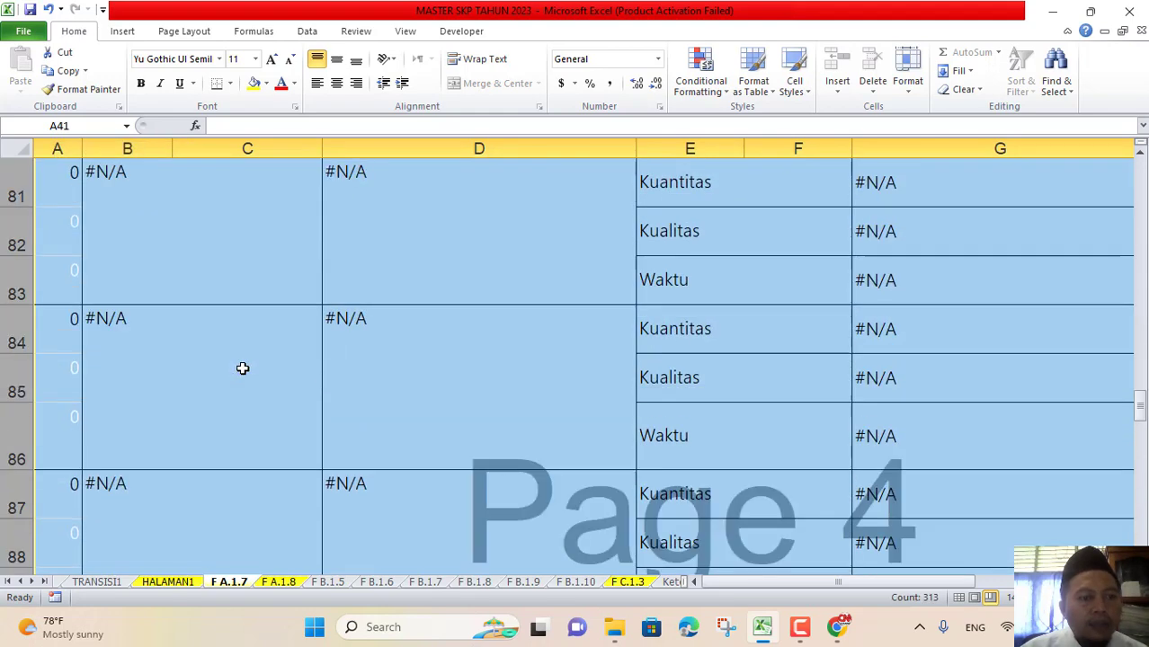
pyautogui.click(348, 371)
pyautogui.scroll(-6, 266, 492)
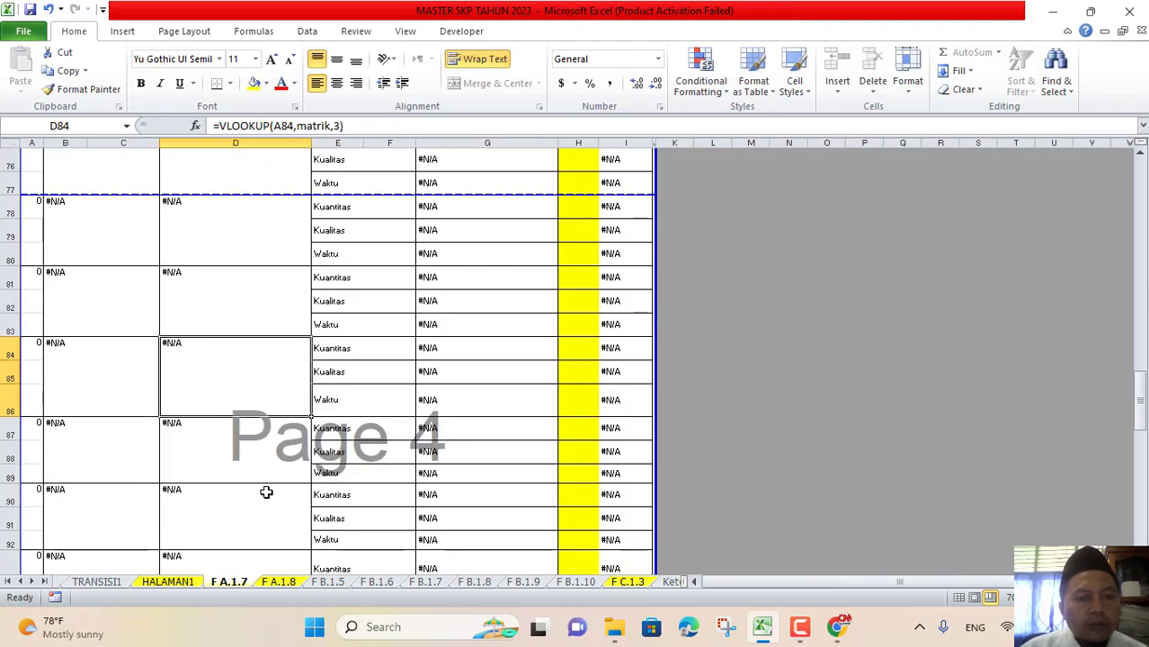
pyautogui.scroll(16, 211, 420)
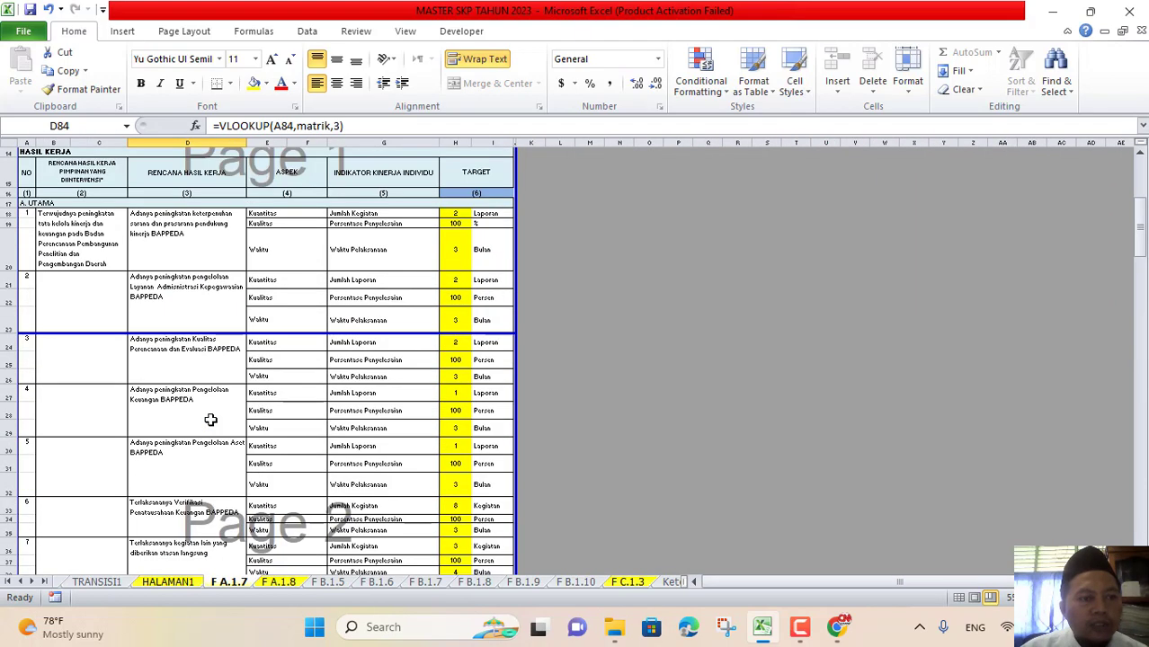
pyautogui.scroll(-4, 211, 419)
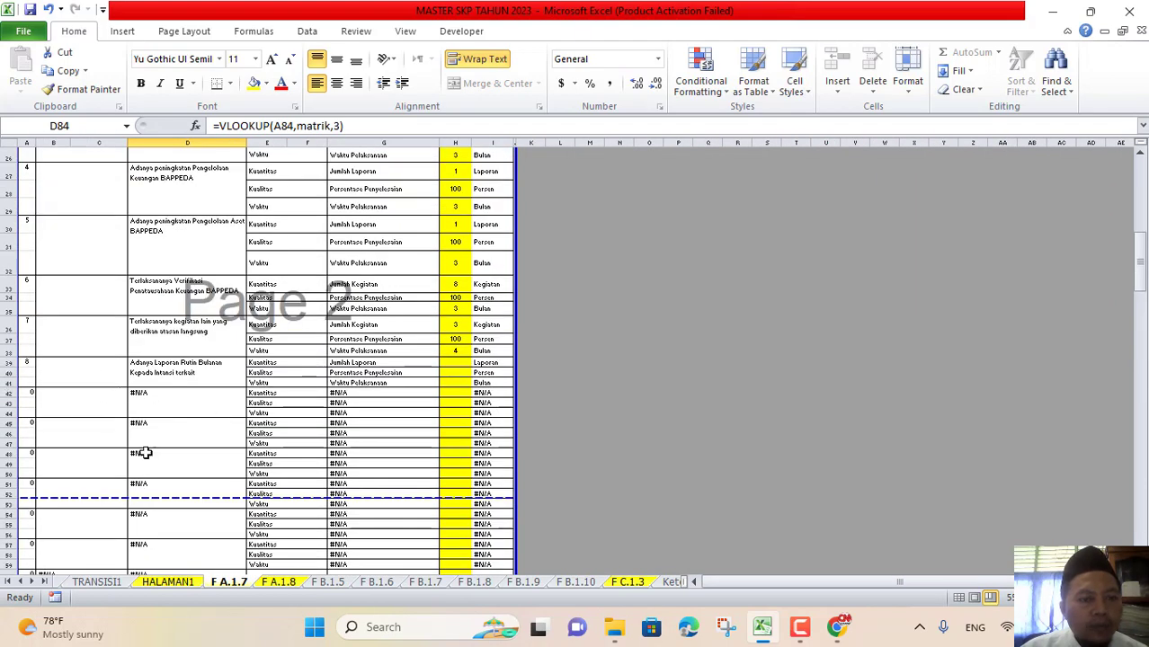
# Hide the unused rows 42 to 53 below outcome 8
pyautogui.moveTo(5, 393); pyautogui.dragTo(35, 508)
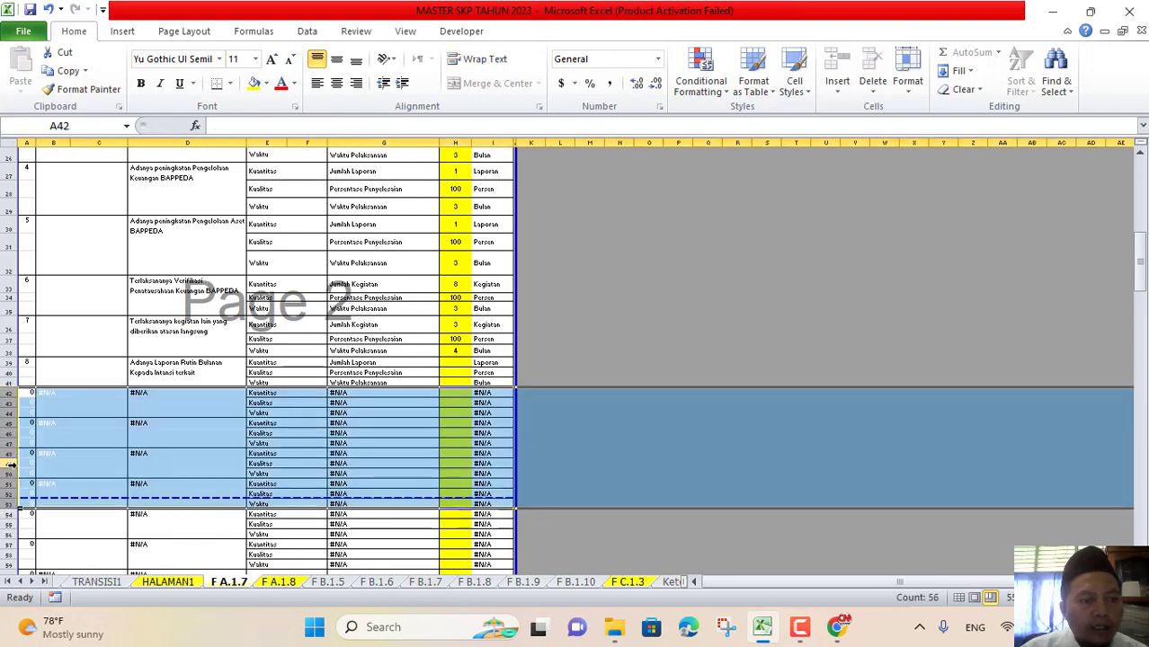
pyautogui.rightClick(7, 464)
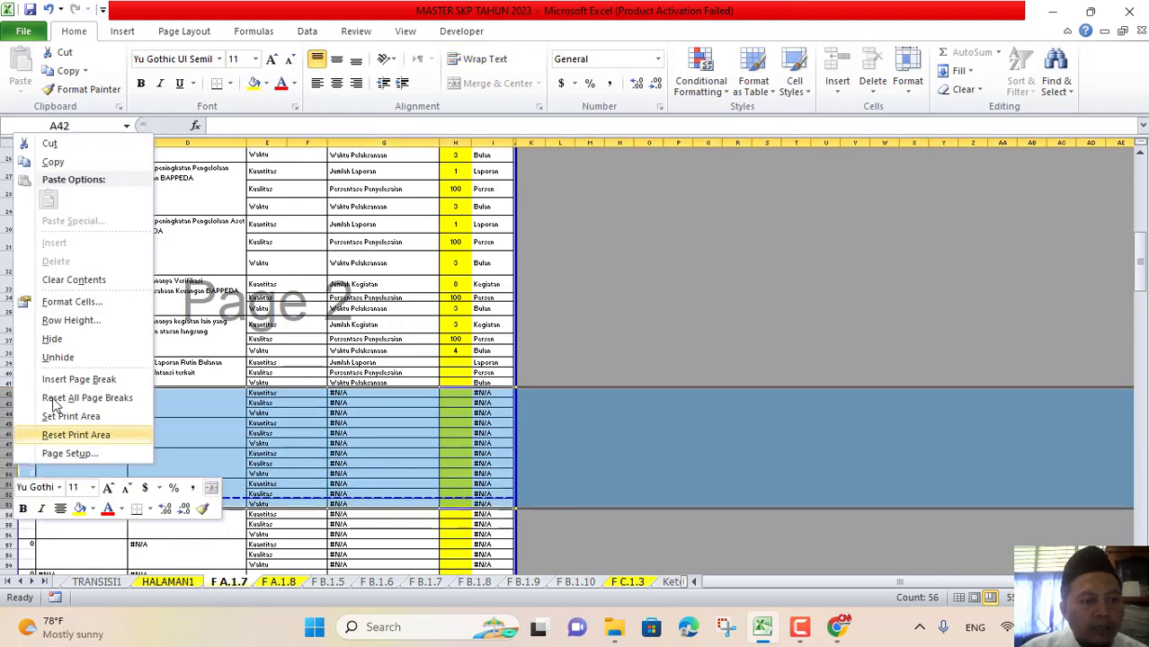
pyautogui.click(64, 335)
pyautogui.click(249, 443)
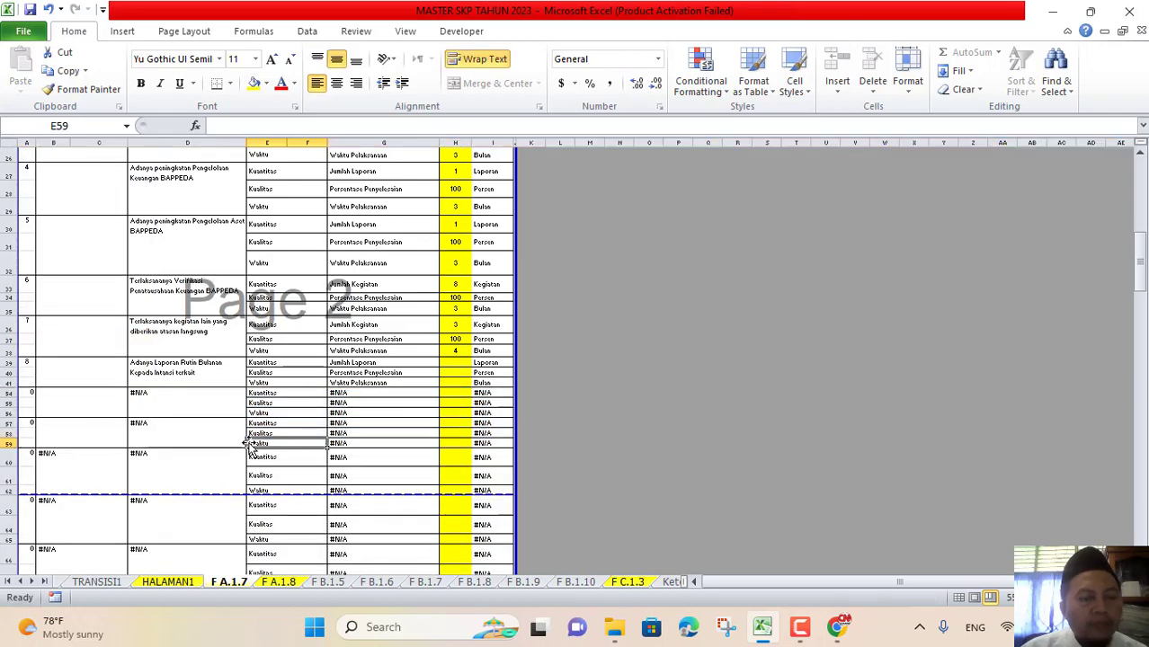
# Paint the format of A18 onto A21 once more to hide the remaining unused rows 54 to 107
pyautogui.scroll(9, 249, 443)
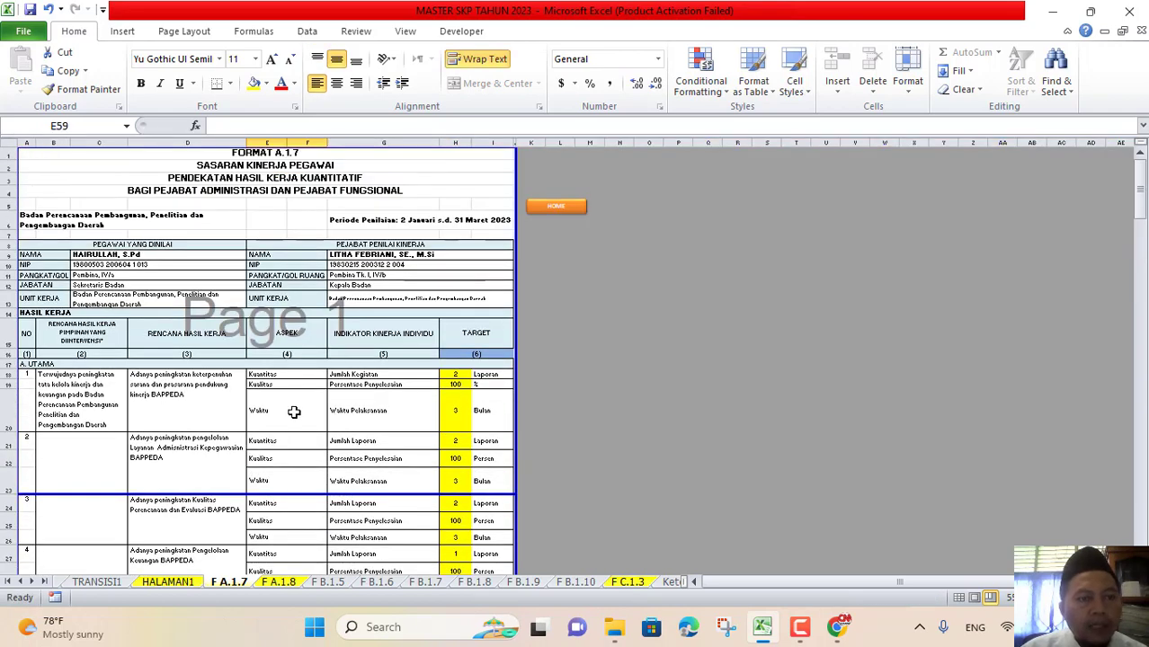
pyautogui.keyDown('ctrl'); pyautogui.scroll(1, 294, 411); pyautogui.keyUp('ctrl')
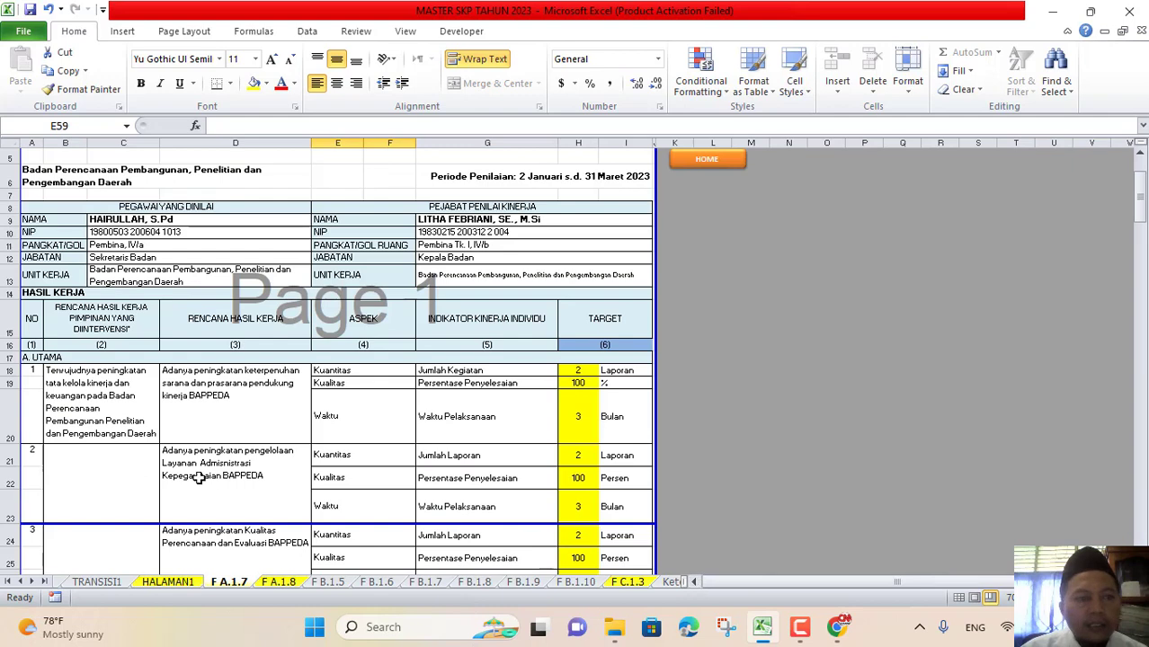
pyautogui.click(28, 371)
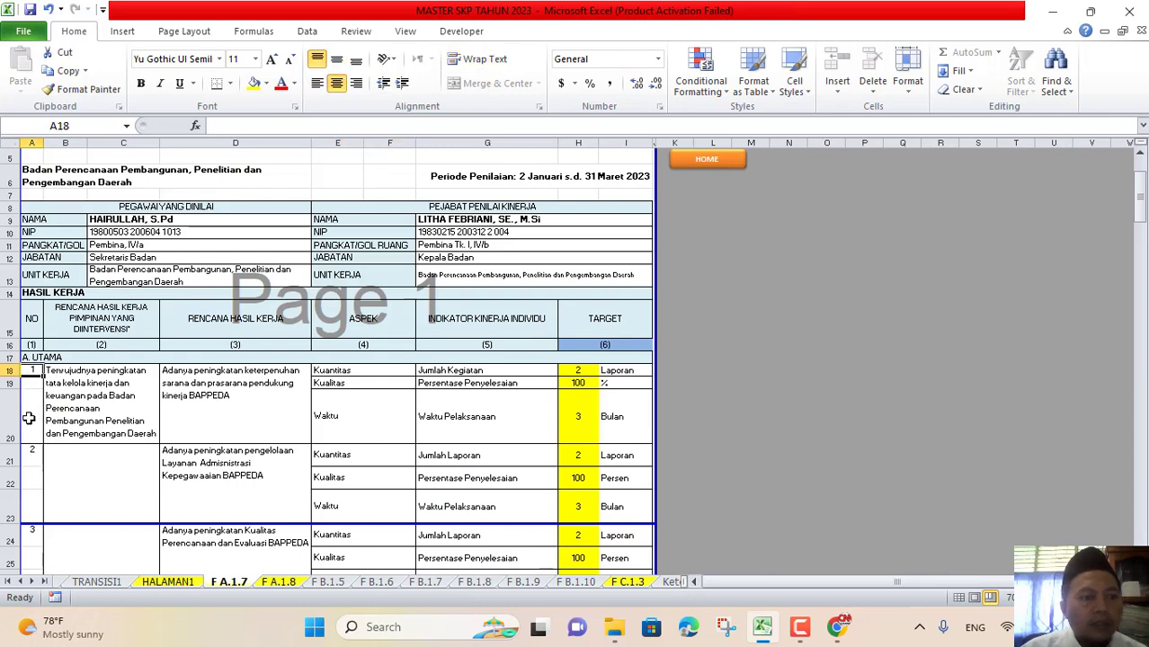
pyautogui.click(31, 451)
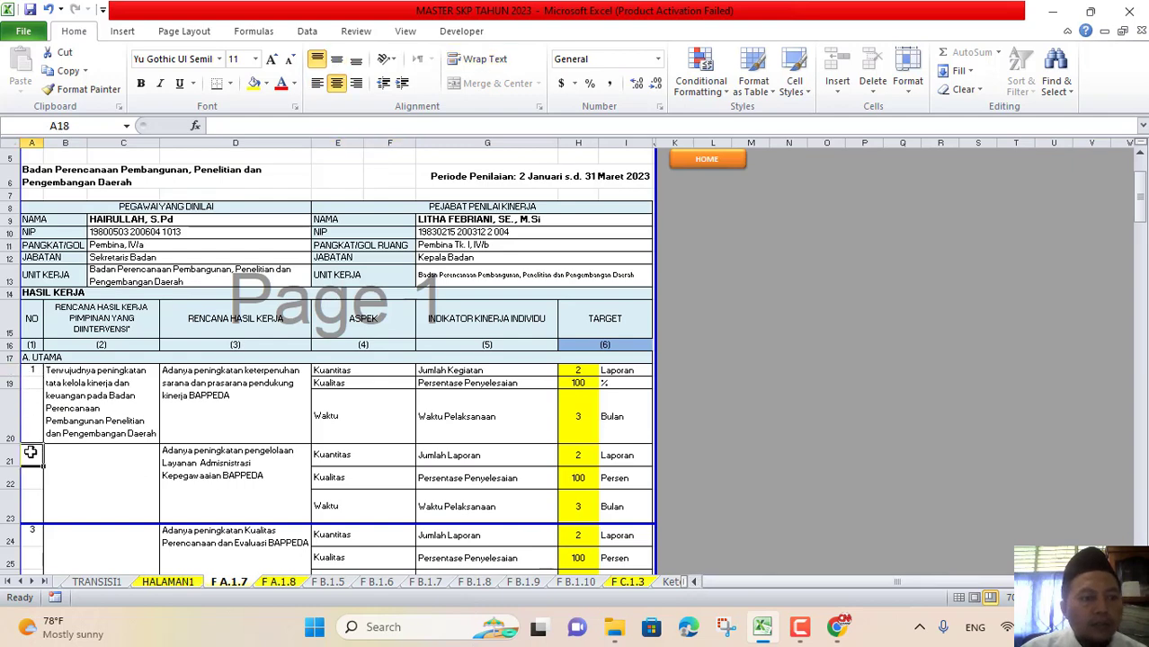
pyautogui.click(28, 371)
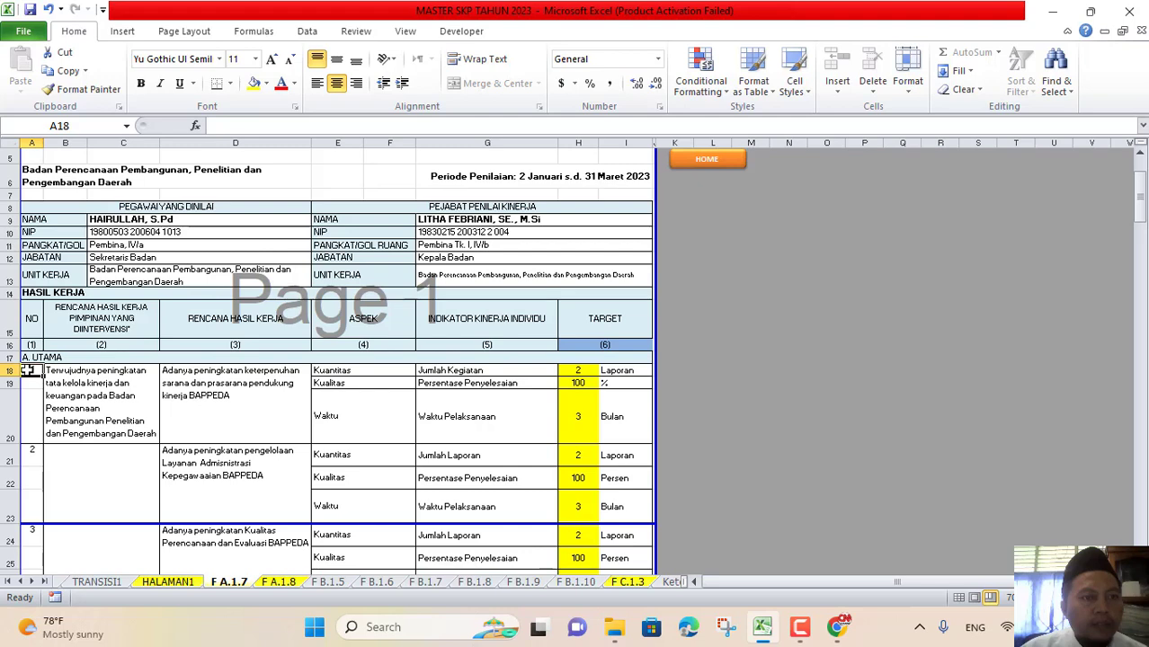
pyautogui.click(79, 93)
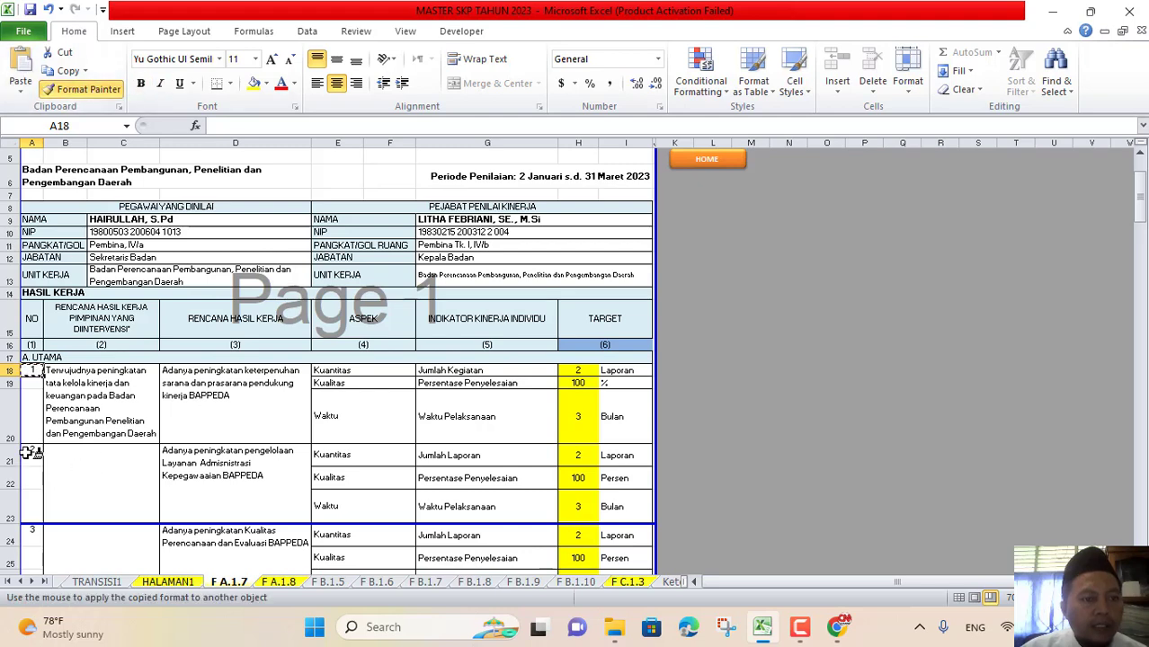
pyautogui.scroll(-8, 260, 459)
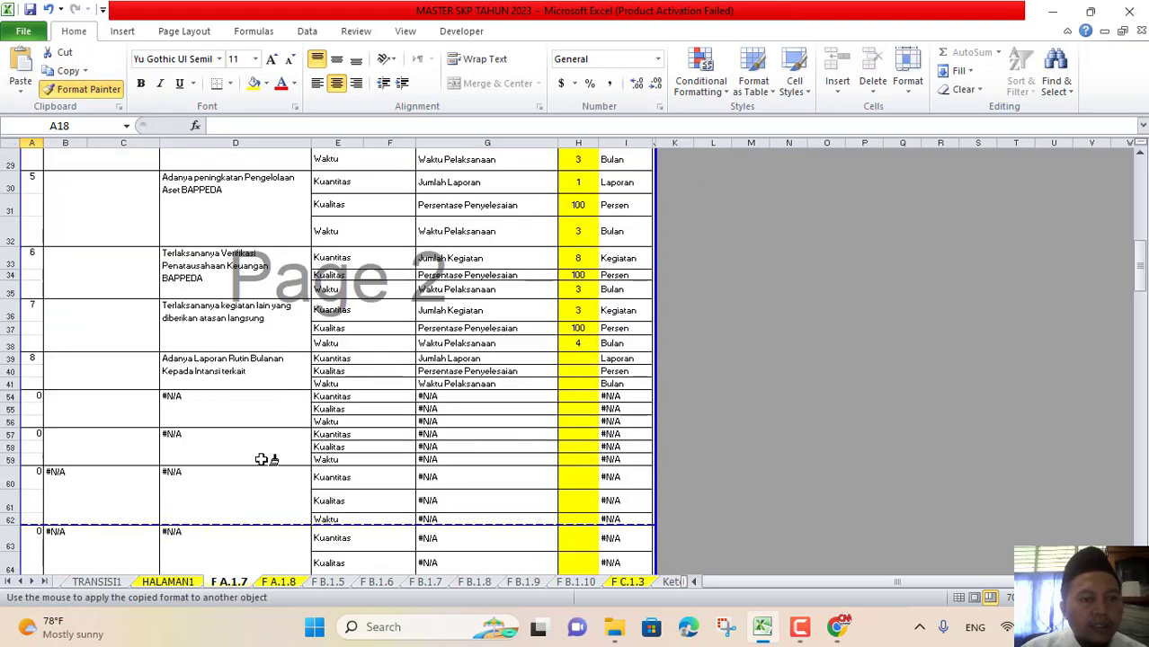
pyautogui.scroll(-10, 261, 460)
pyautogui.scroll(7, 261, 460)
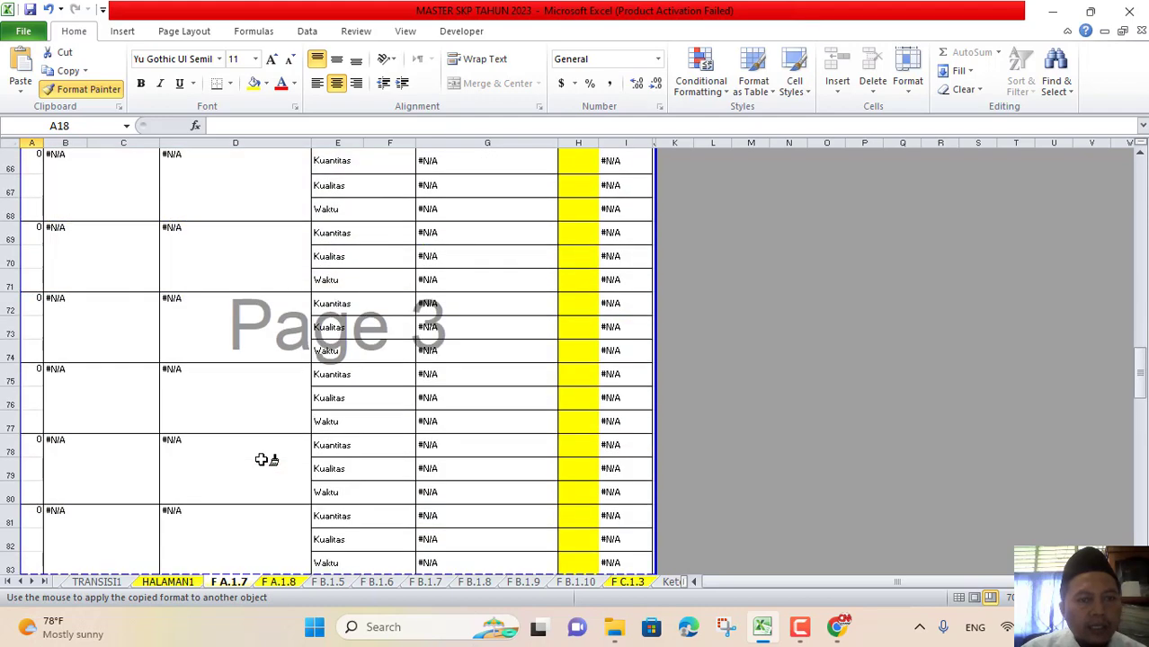
pyautogui.scroll(12, 261, 459)
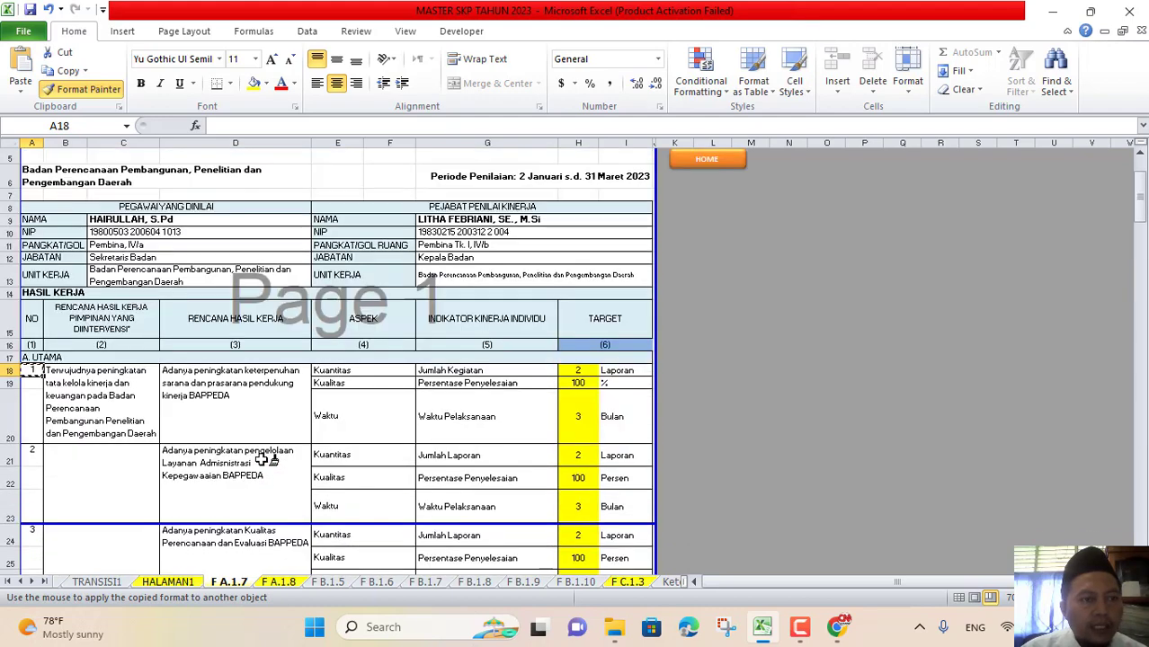
pyautogui.click(34, 455)
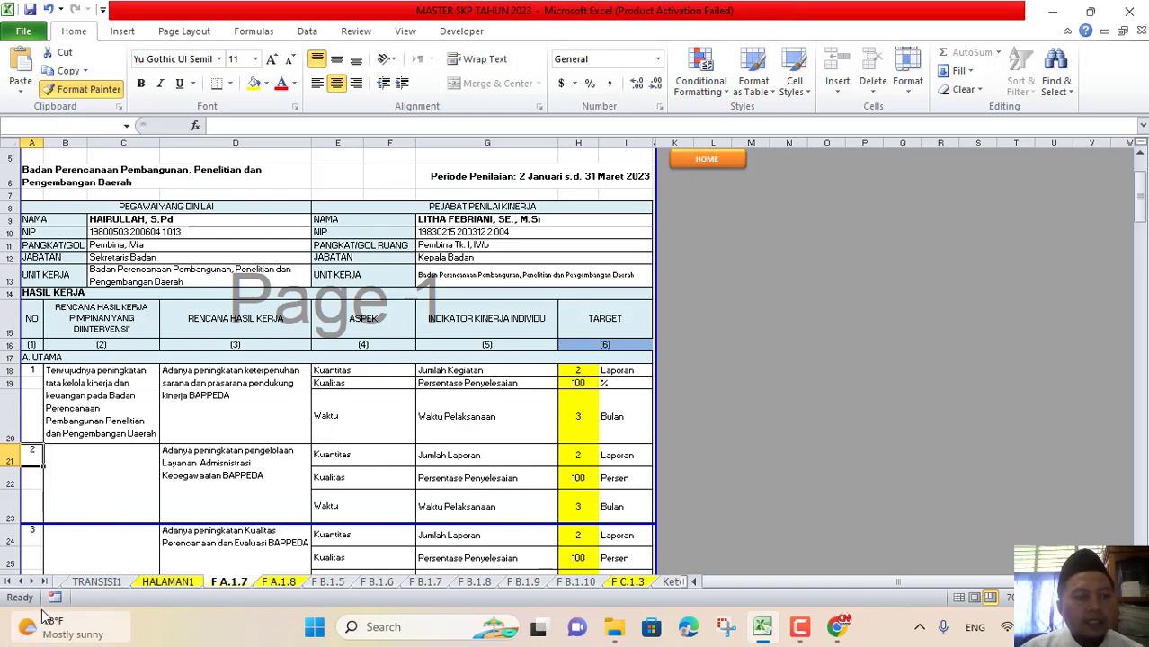
pyautogui.moveTo(43, 620)
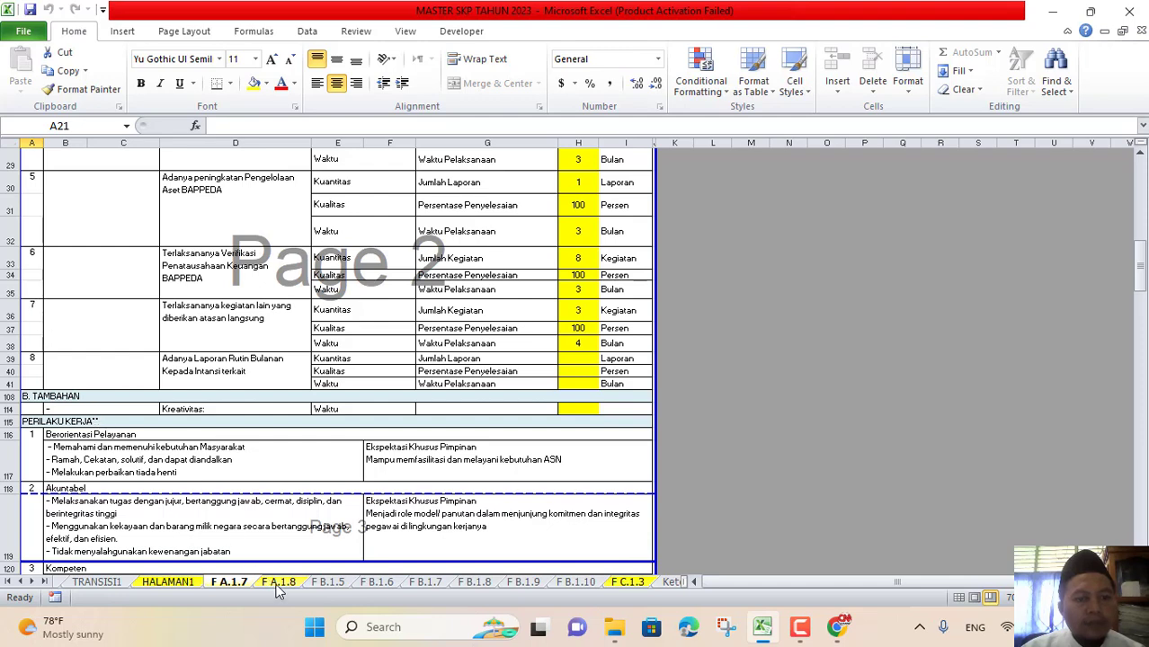
# View the F A.1.8 attachment sheet and review the outcomes, targets and realisations in the F B.1.5 sheet
pyautogui.click(279, 583)
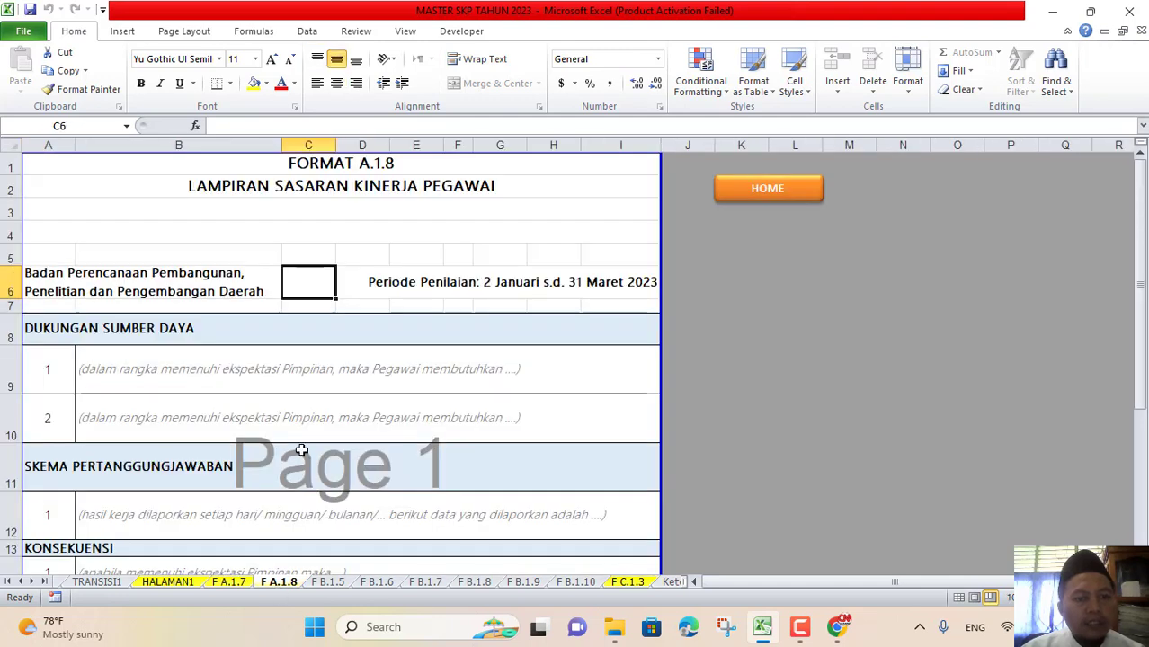
pyautogui.click(330, 583)
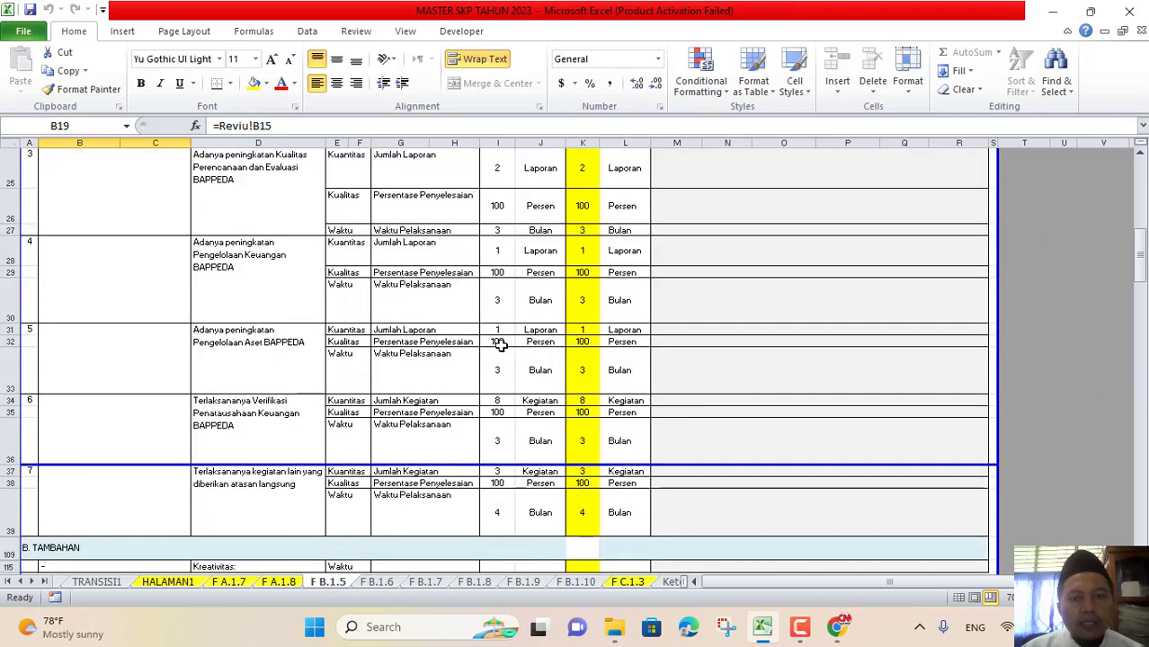
pyautogui.scroll(-8, 500, 345)
pyautogui.scroll(8, 530, 504)
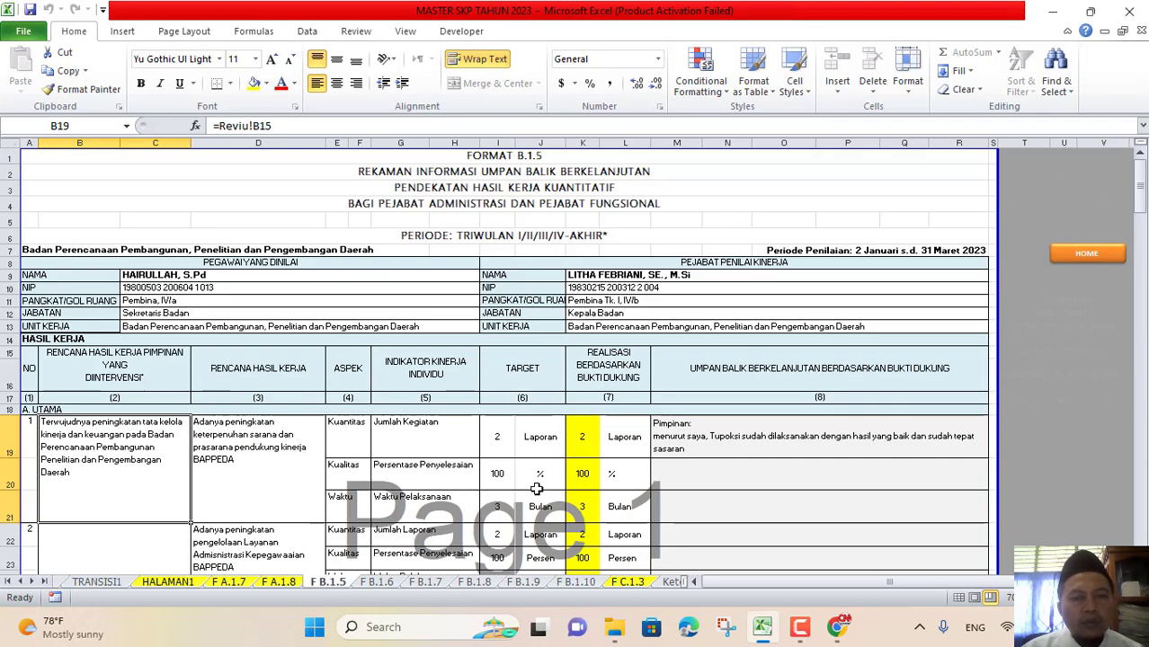
# Strike through the text "/II/III/IV-AKHIR*" in the period line A6 of the F B.1.5 sheet
pyautogui.click(470, 239)
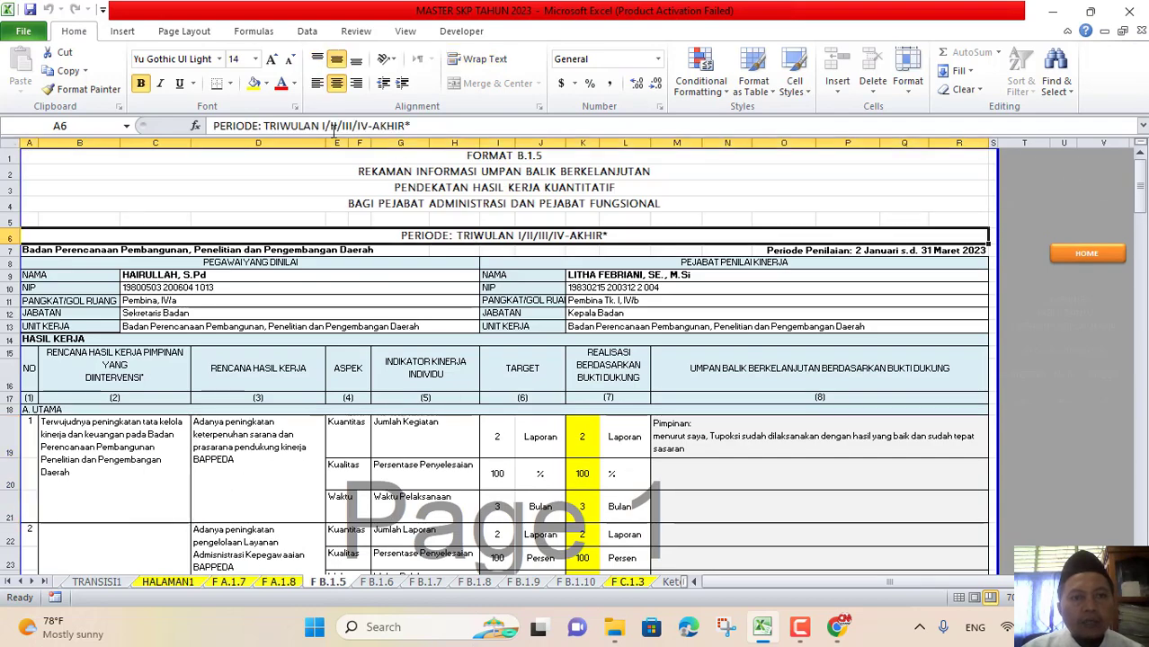
pyautogui.moveTo(328, 125); pyautogui.dragTo(390, 123)
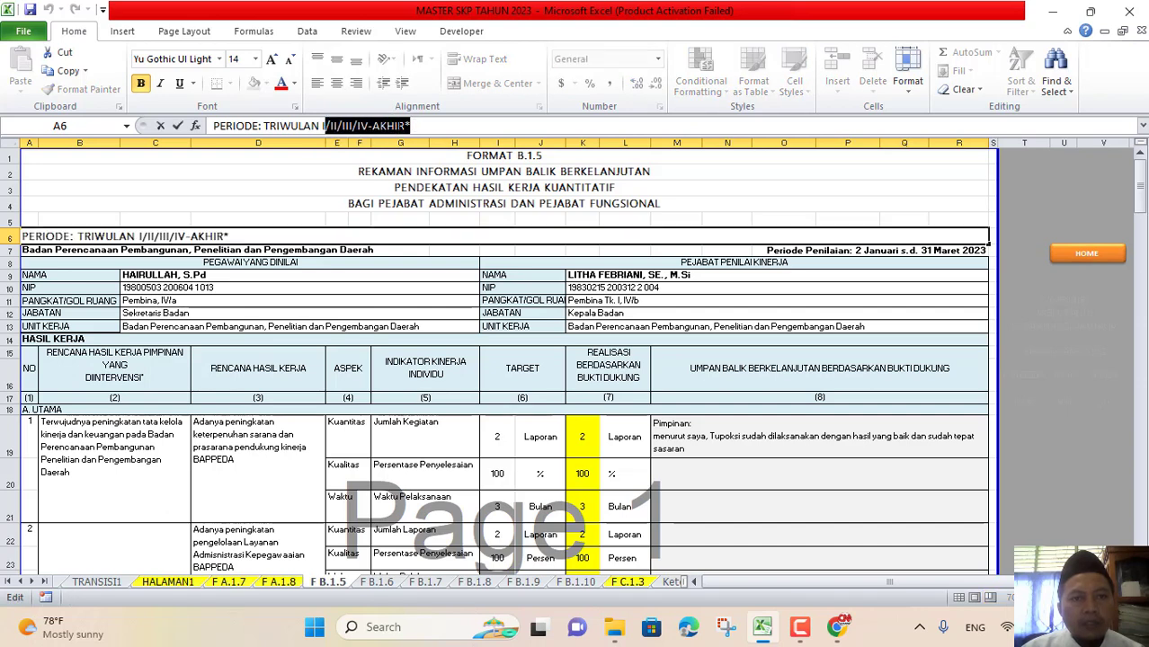
pyautogui.rightClick(402, 128)
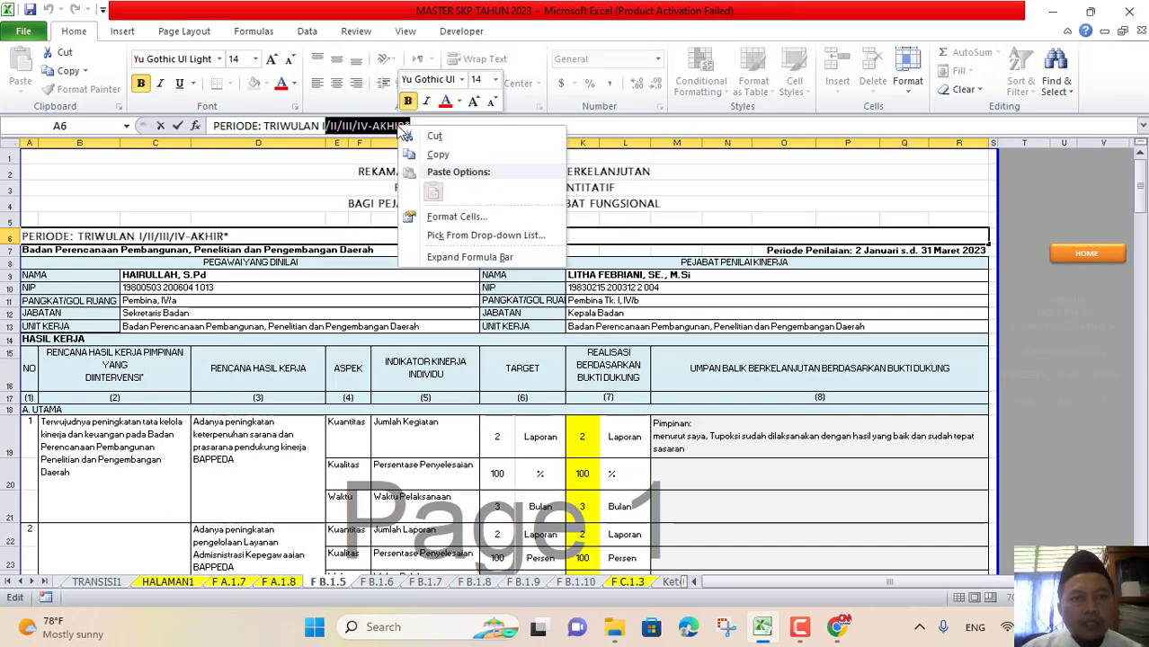
pyautogui.click(456, 217)
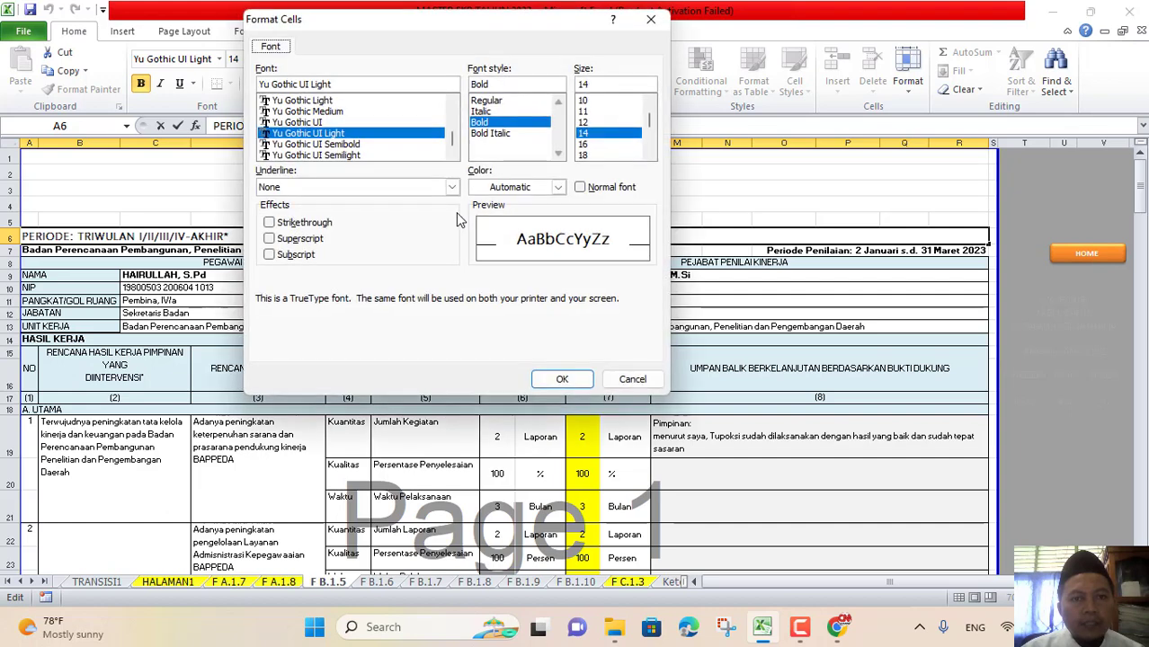
pyautogui.click(274, 227)
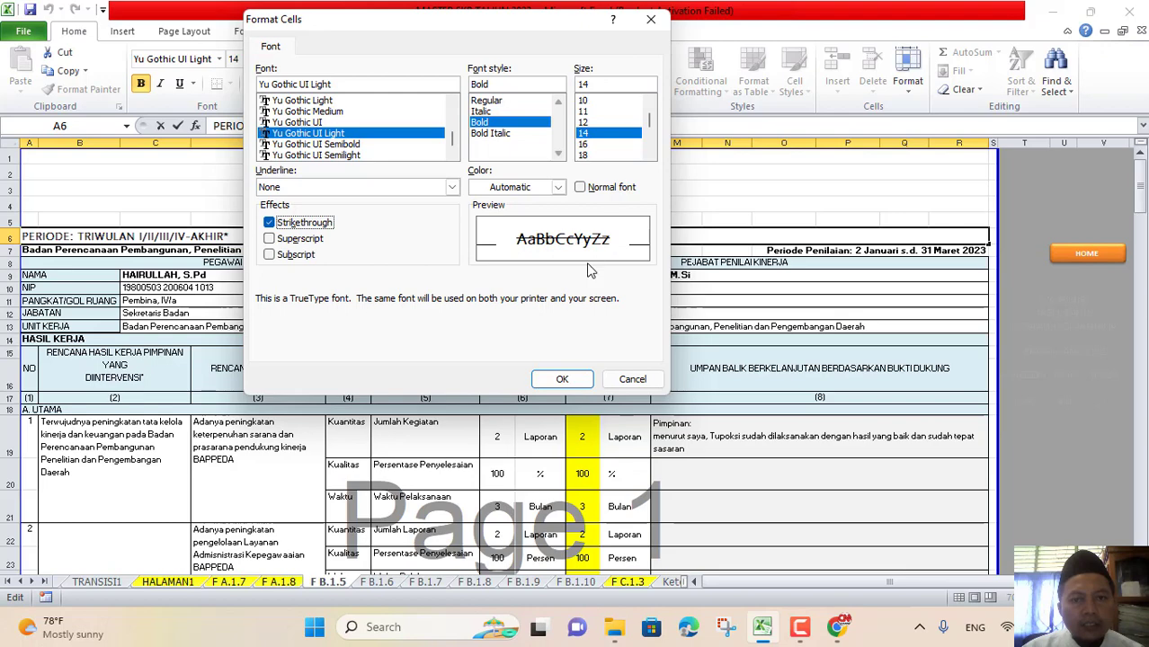
pyautogui.click(562, 379)
pyautogui.click(532, 360)
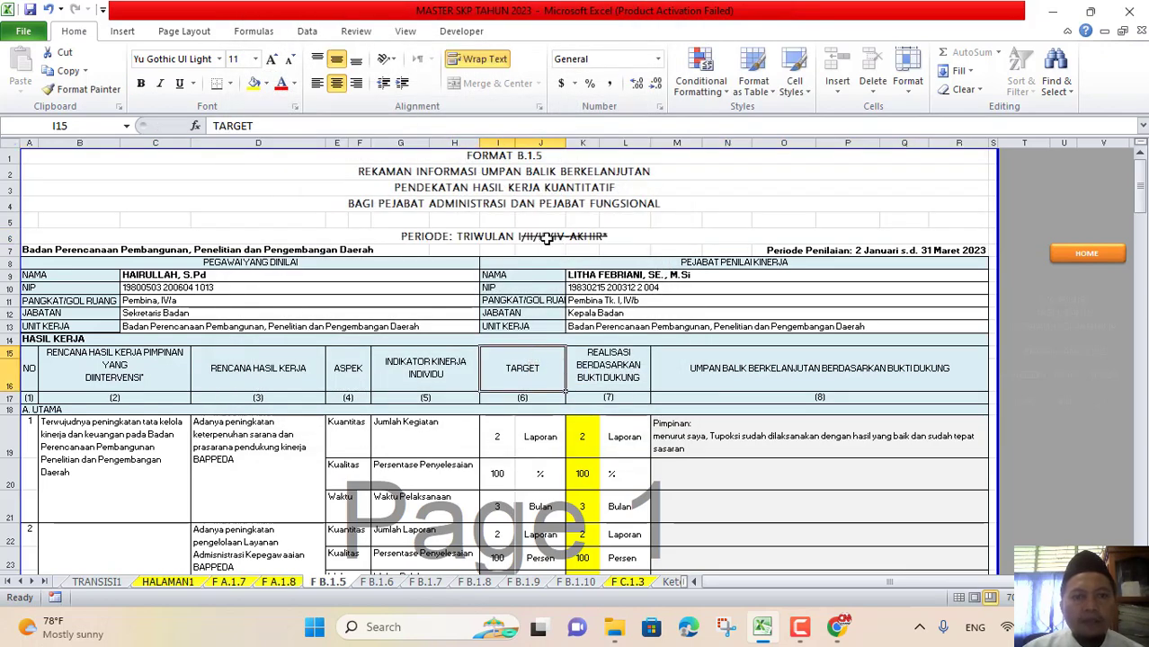
# Paint the format of A19 onto A22 in the F B.1.5 sheet to bring up the rows of outcome 8
pyautogui.scroll(-8, 526, 407)
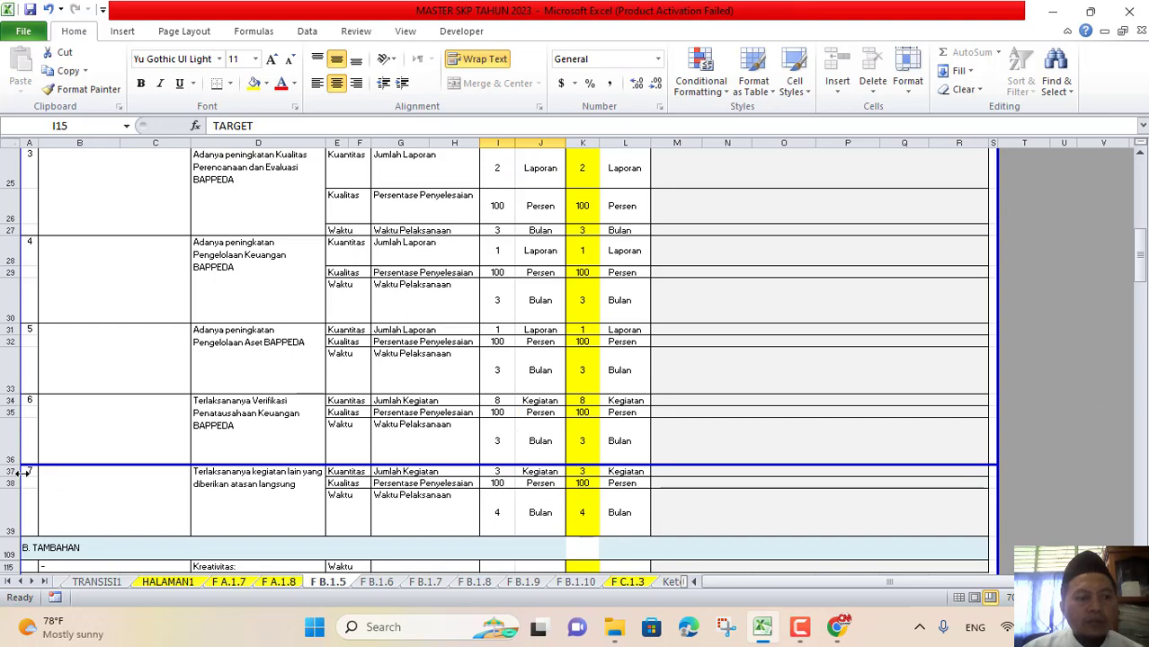
pyautogui.scroll(4, 115, 317)
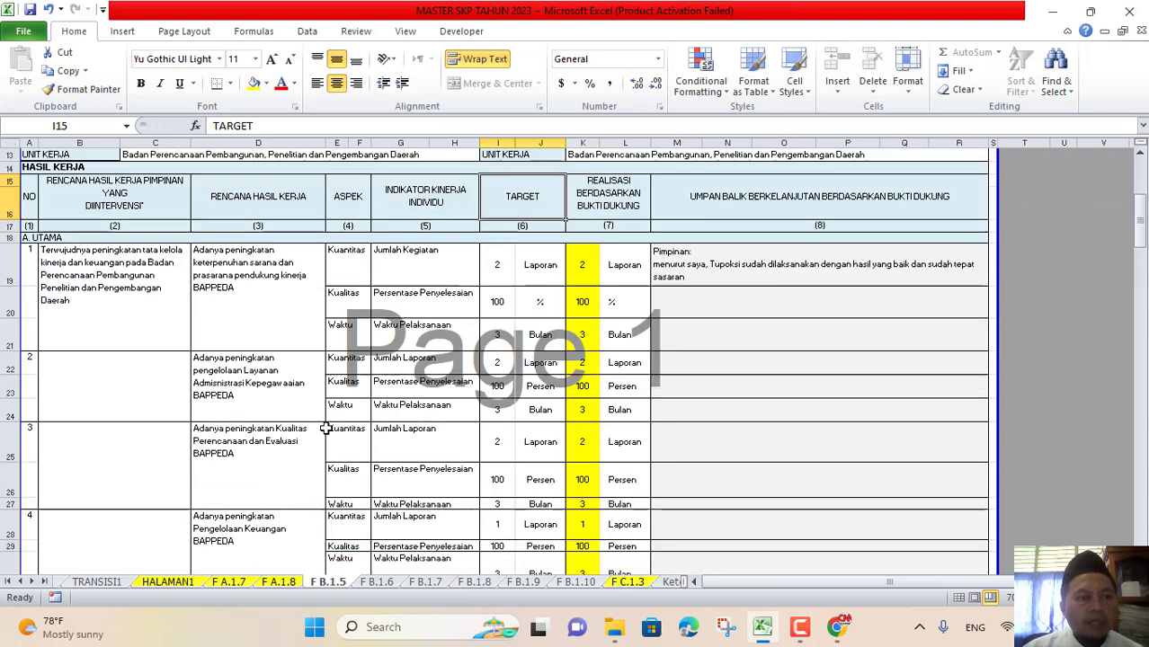
pyautogui.click(29, 252)
pyautogui.click(77, 89)
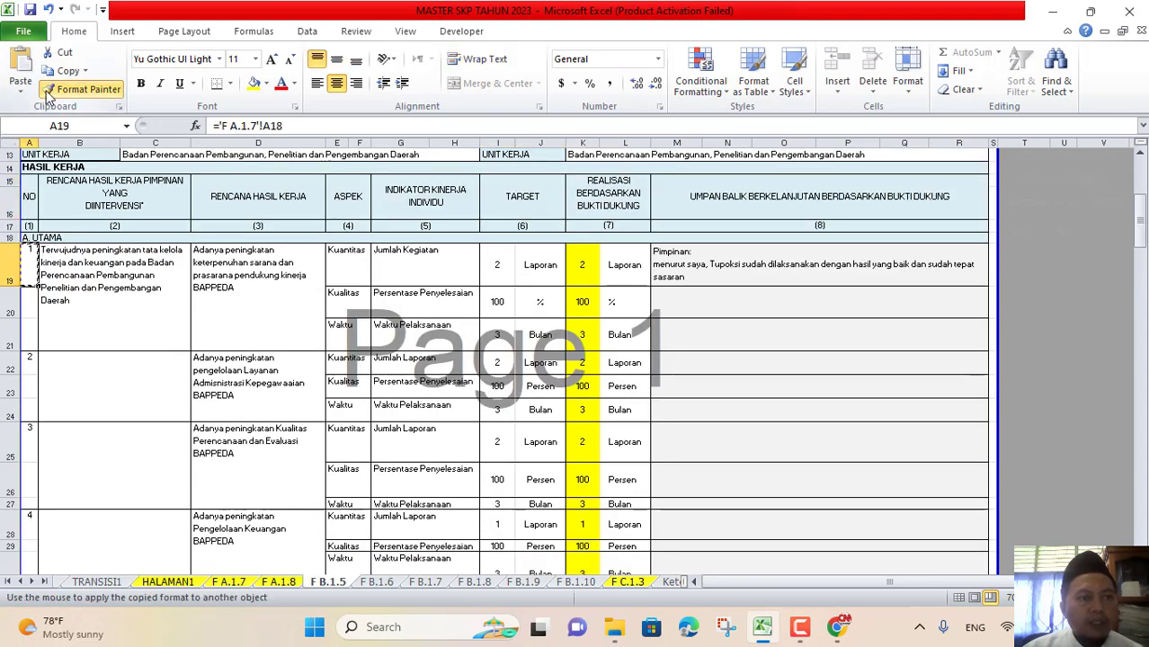
pyautogui.click(30, 359)
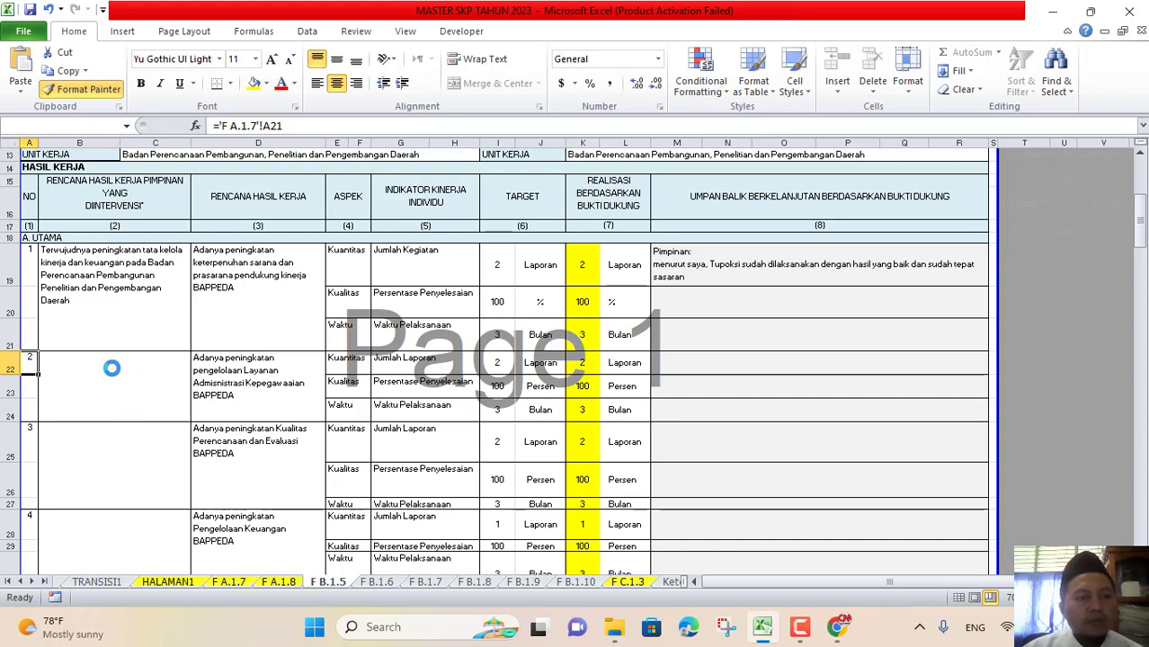
pyautogui.scroll(-4, 114, 377)
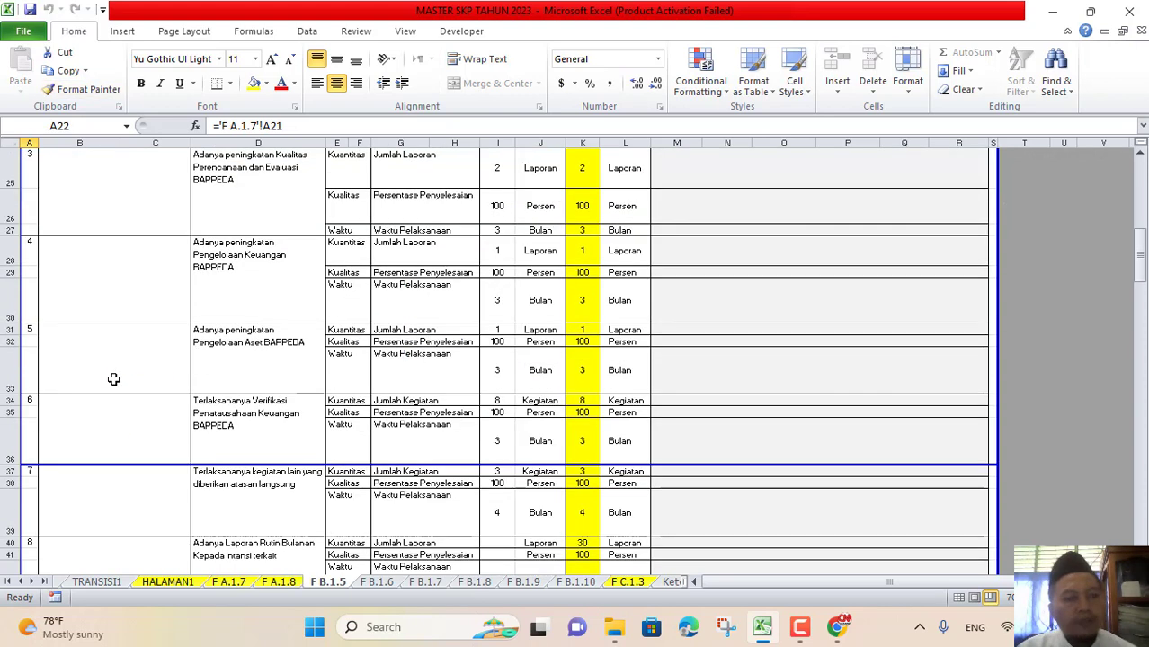
pyautogui.scroll(-4, 47, 514)
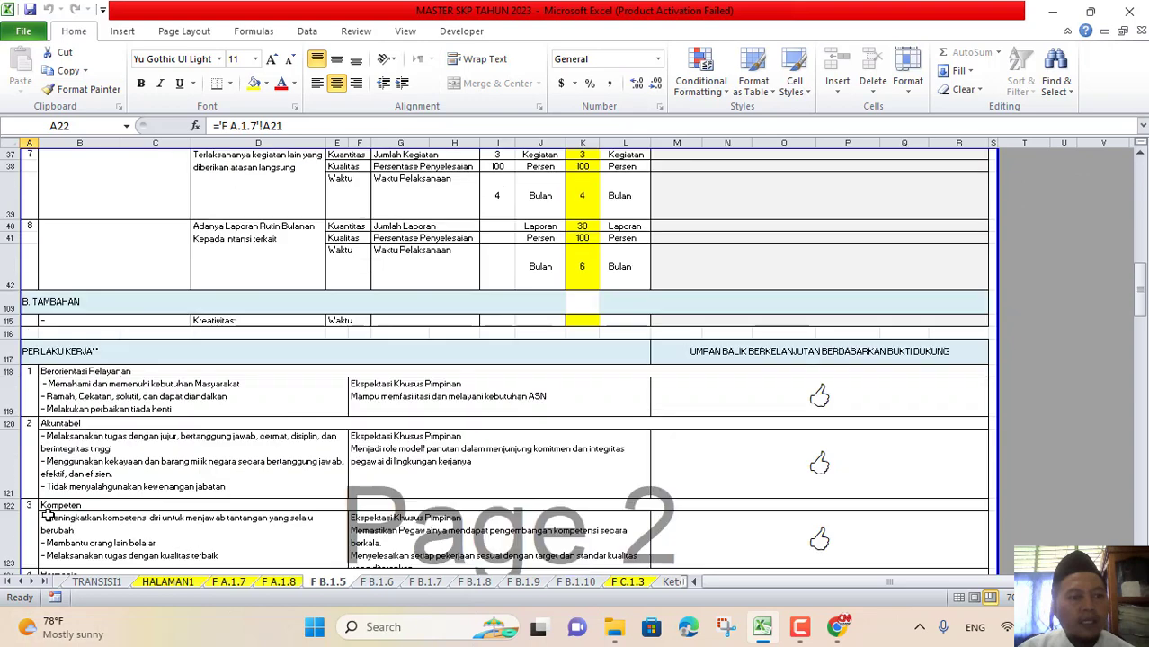
# Check the number cell A40 and the target cells I40 to I42 of outcome 8
pyautogui.click(28, 227)
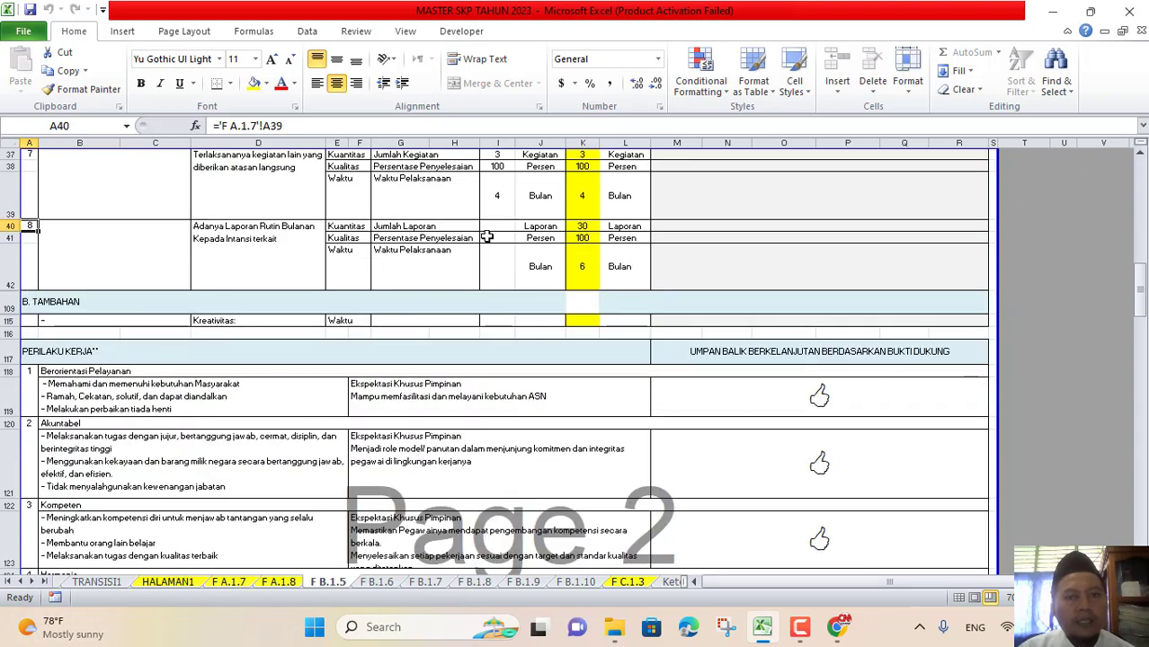
pyautogui.moveTo(492, 229); pyautogui.dragTo(495, 253)
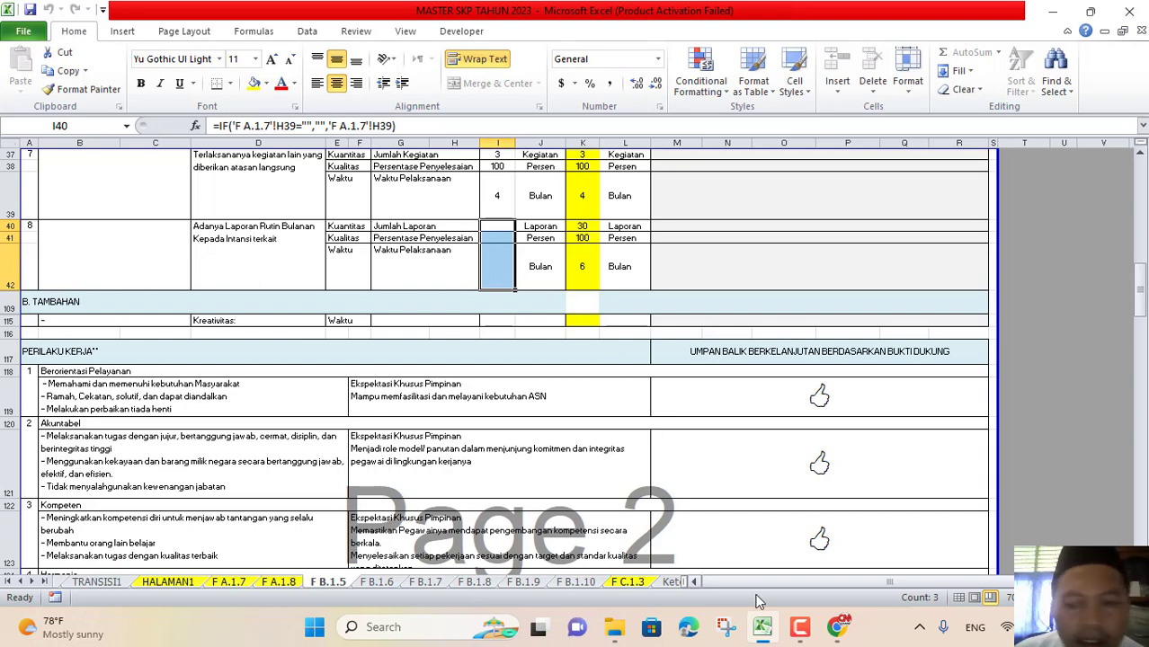
pyautogui.click(796, 635)
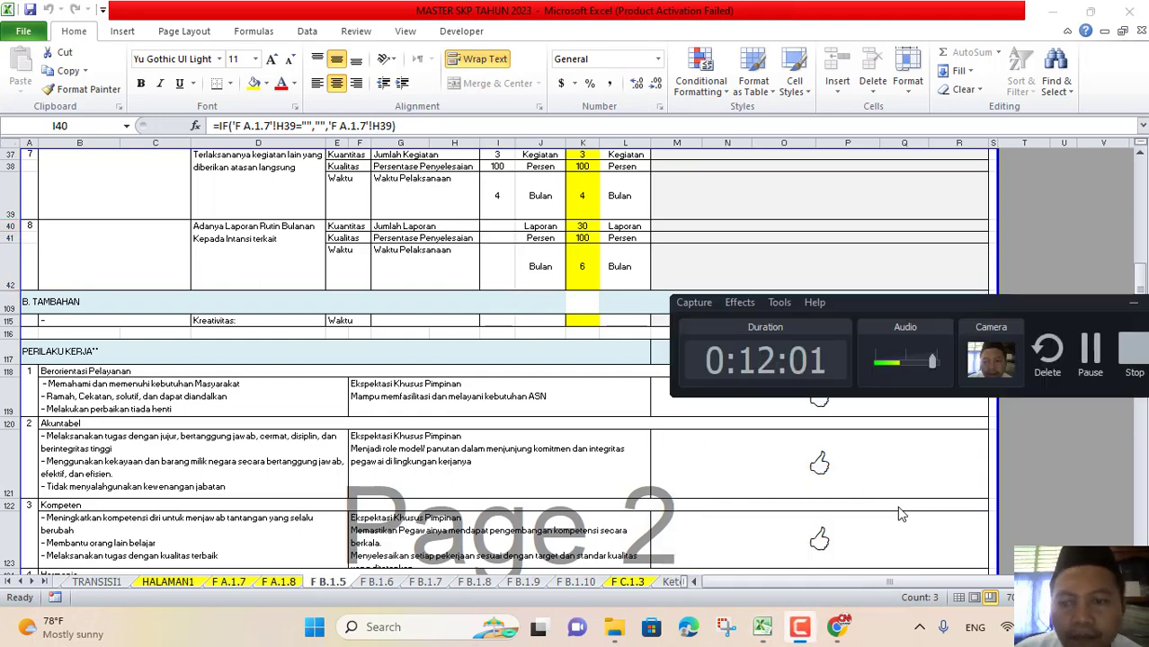
pyautogui.click(1099, 351)
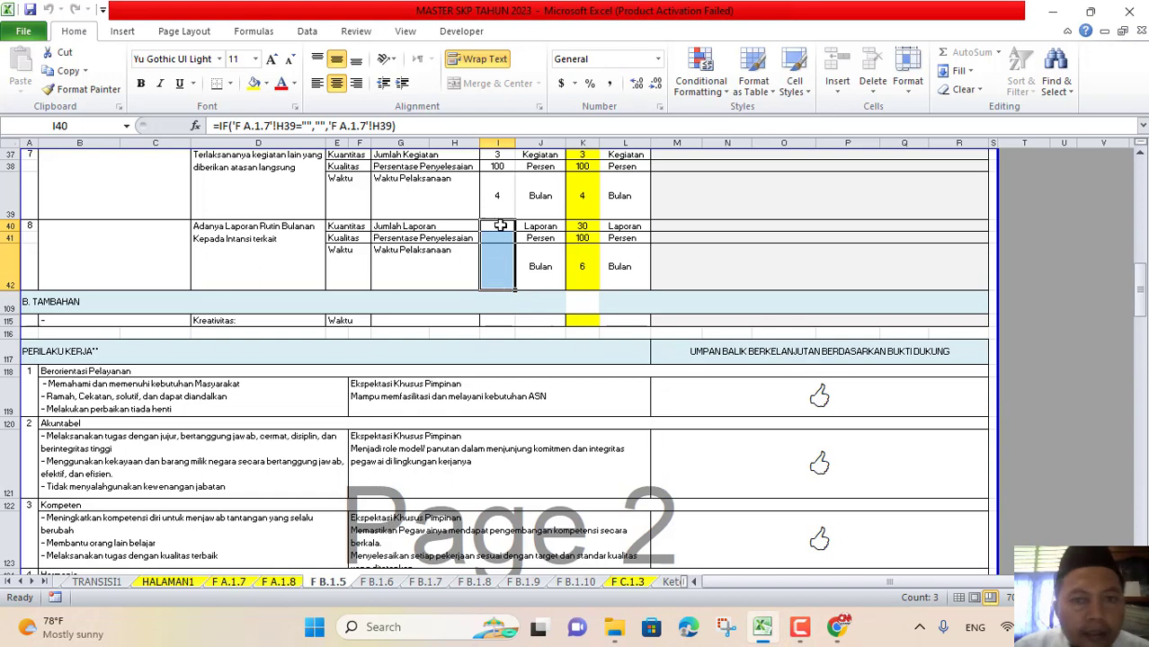
# Enter the targets of outcome 8 in H39 to H41 of the F A.1.7 sheet: 12 Laporan, 100 Persen and 12 Bulan
pyautogui.click(229, 583)
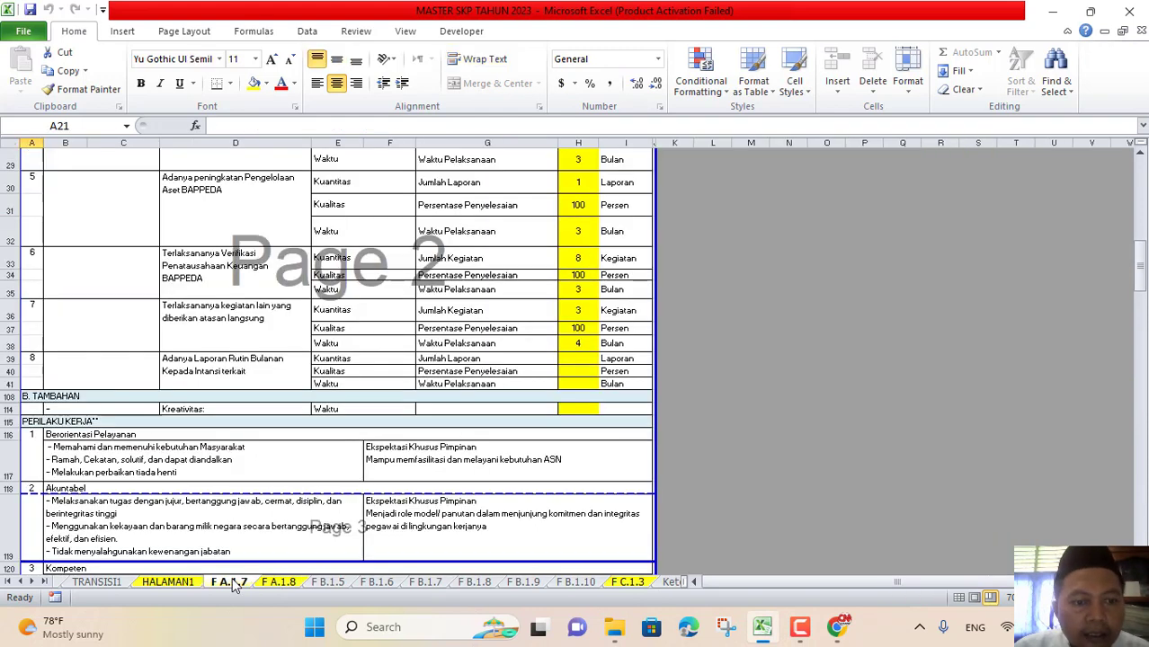
pyautogui.click(584, 362)
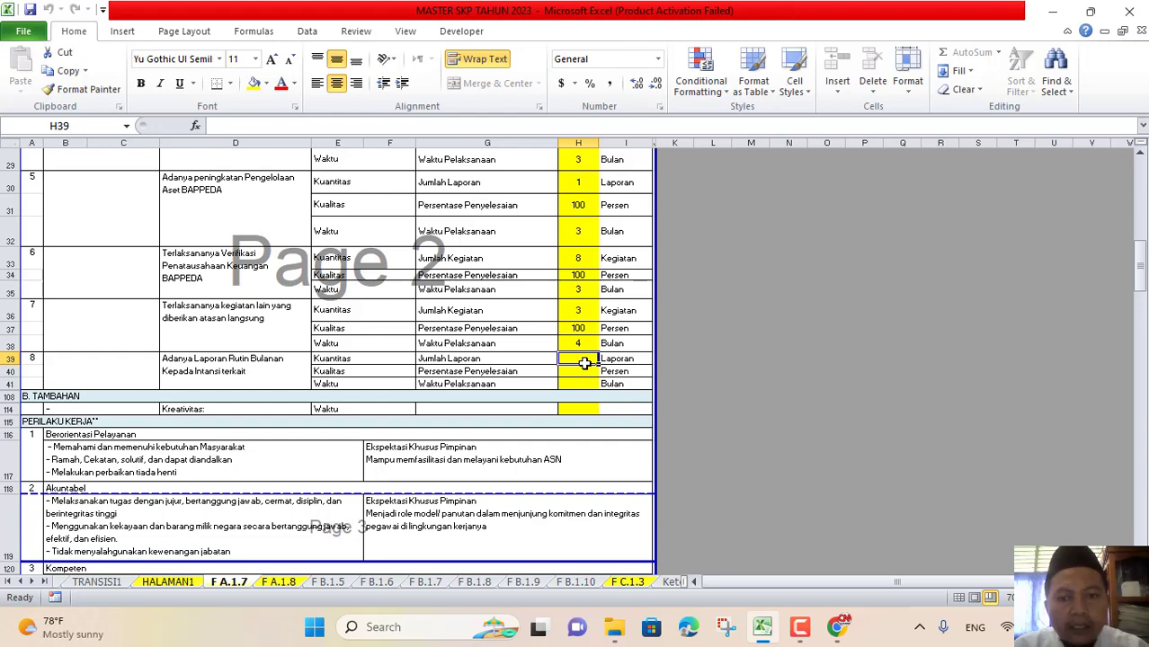
pyautogui.write('1')
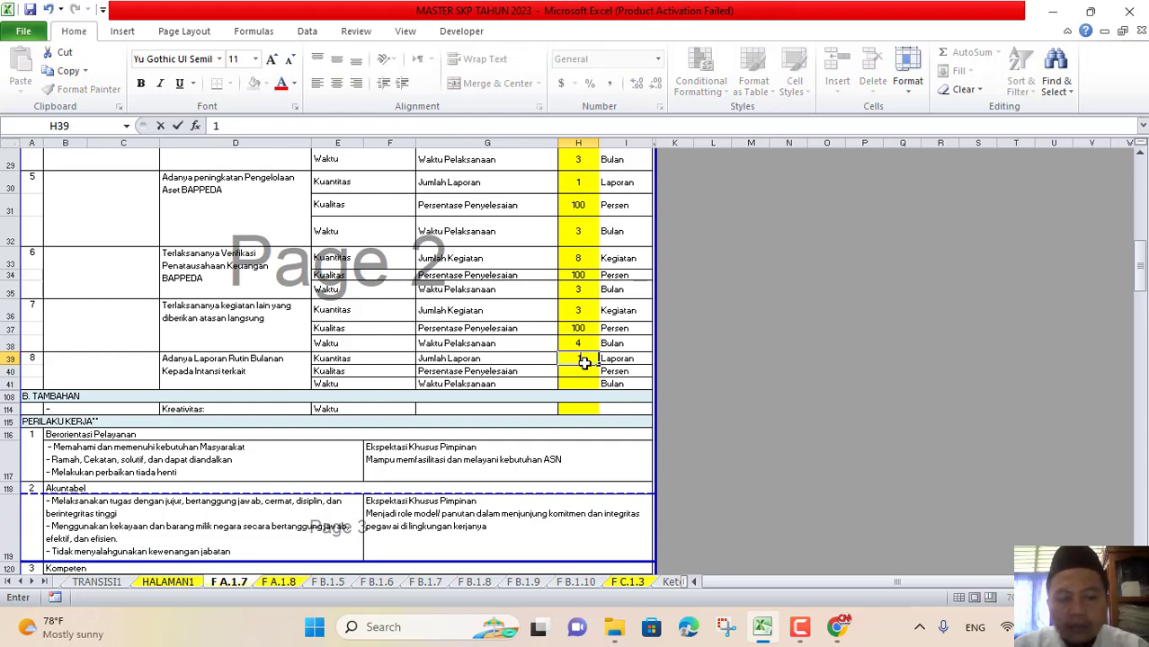
pyautogui.write('2')
pyautogui.press('Return')
pyautogui.write('100')
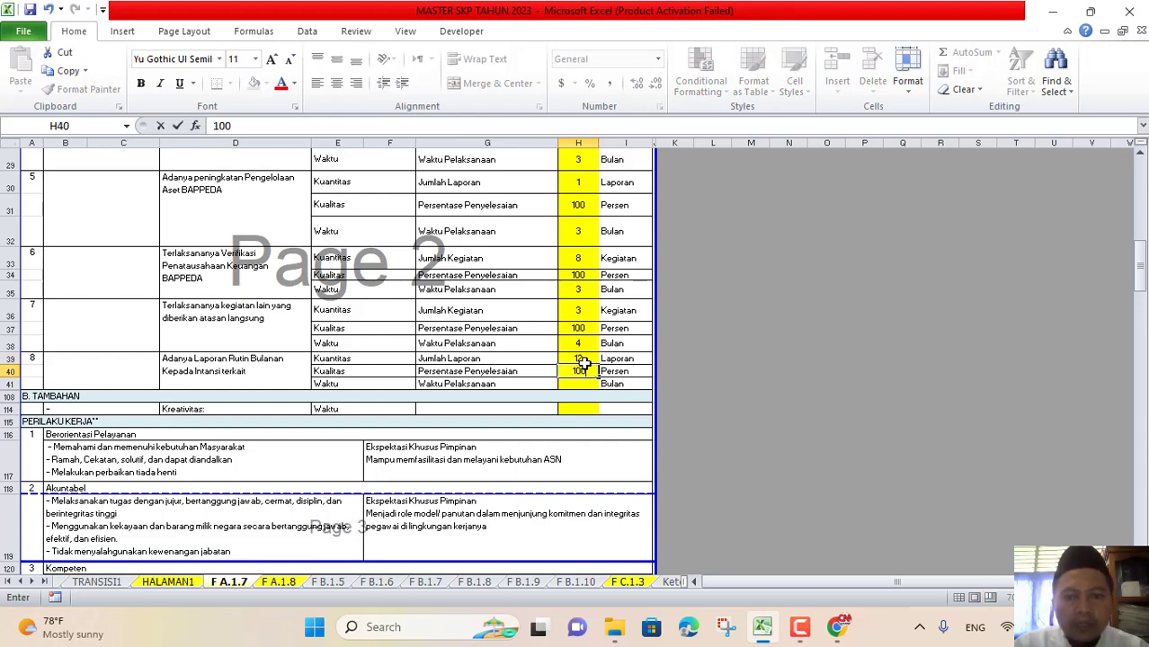
pyautogui.press('Return')
pyautogui.write('12')
pyautogui.press('Return')
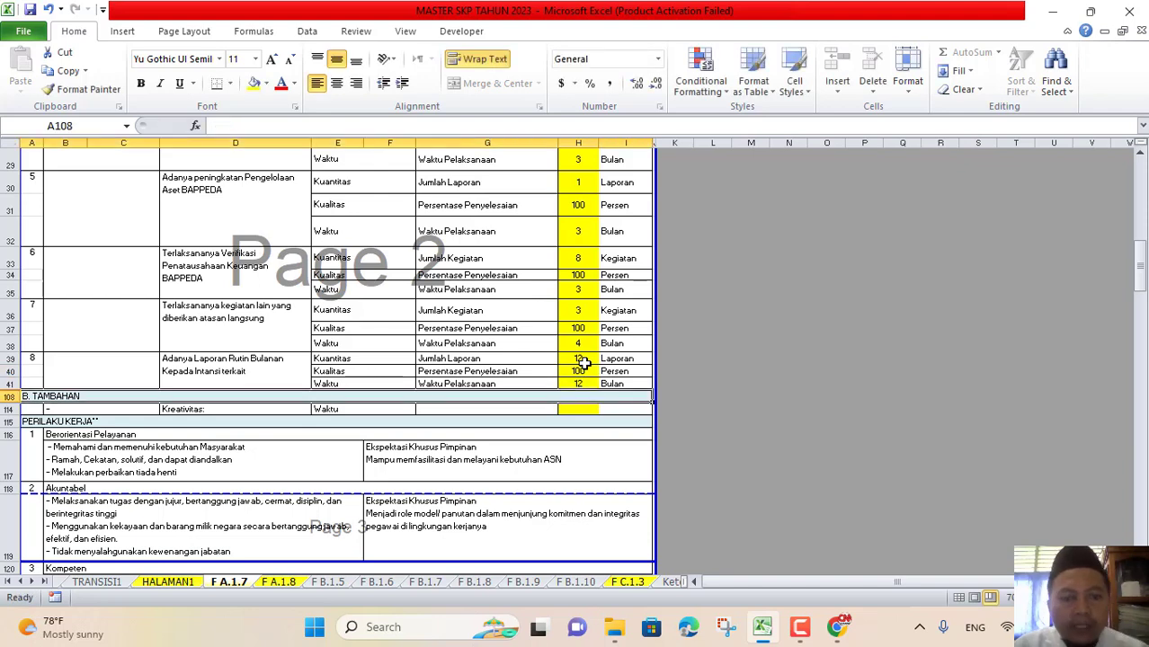
# Set the realisations of outcome 8 in K40 to K42 of the F B.1.5 sheet to 12, 100 and 12
pyautogui.click(323, 582)
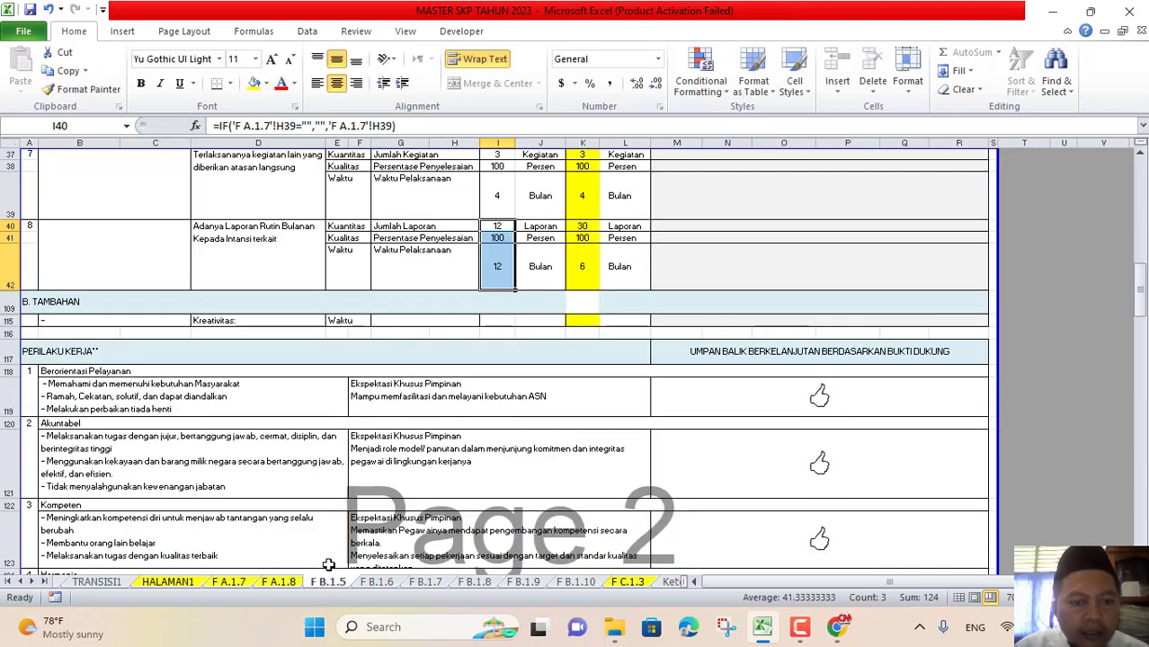
pyautogui.click(493, 227)
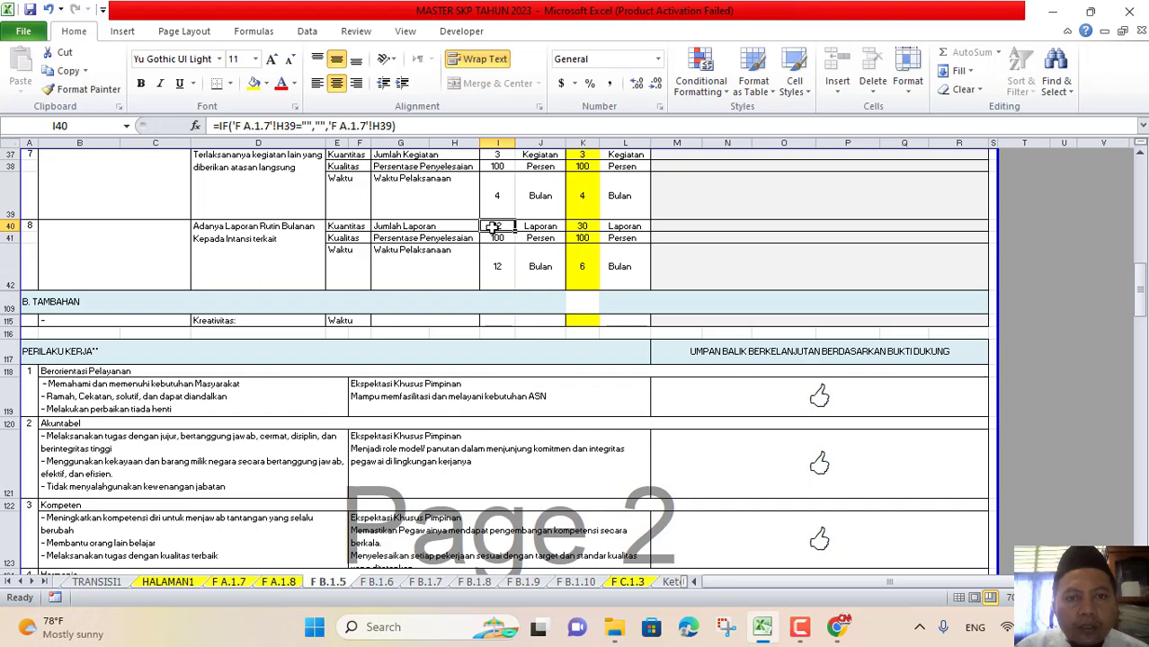
pyautogui.click(579, 227)
pyautogui.scroll(8, 584, 272)
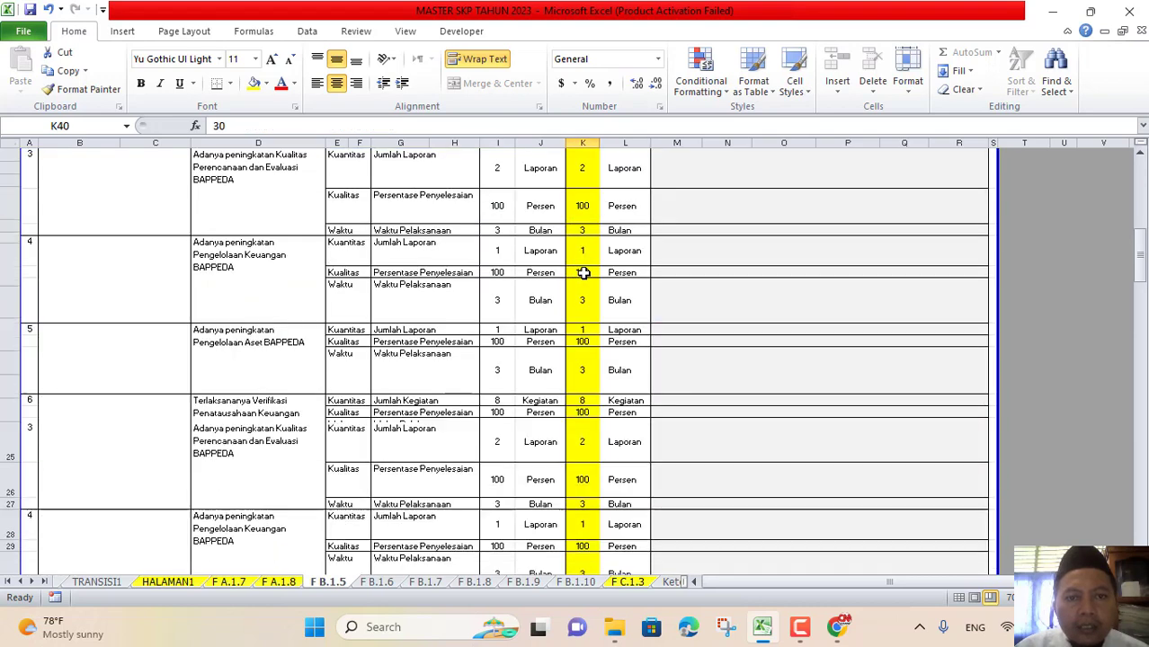
pyautogui.scroll(-8, 584, 437)
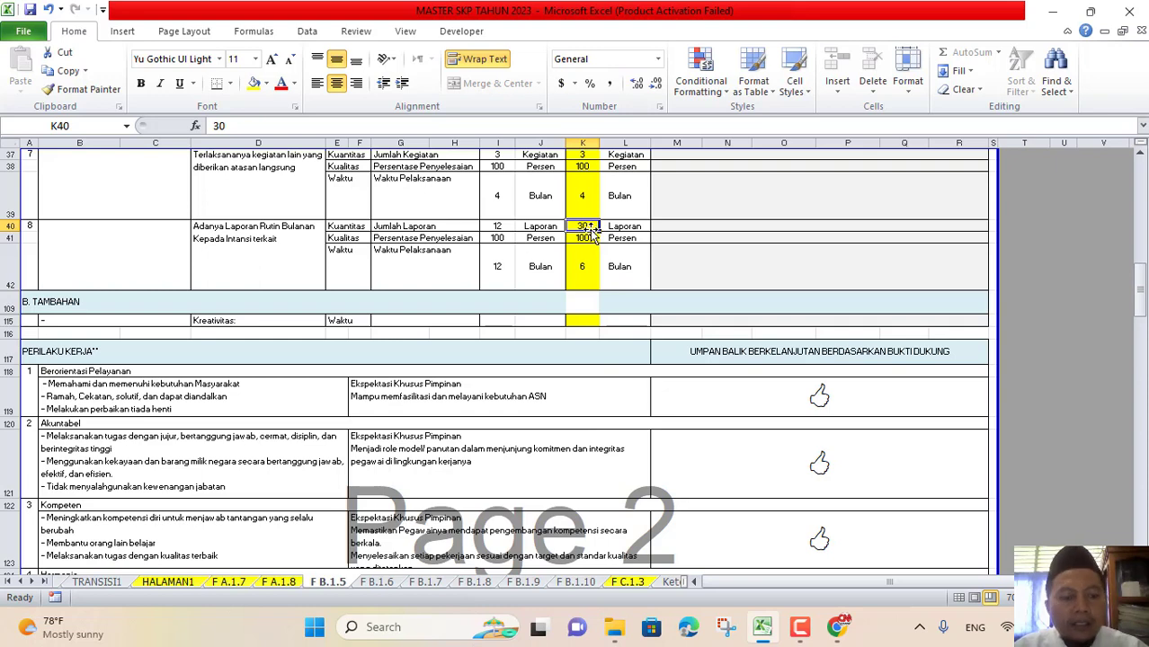
pyautogui.write('12')
pyautogui.press('Return')
pyautogui.write('100')
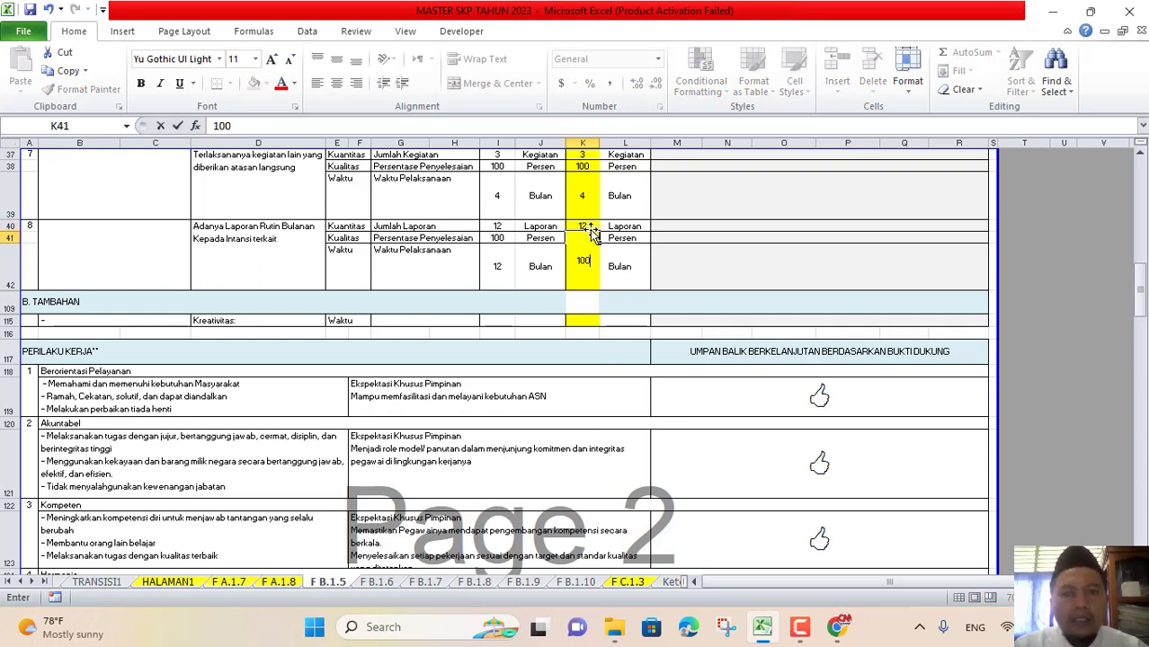
pyautogui.press('Return')
pyautogui.write('12')
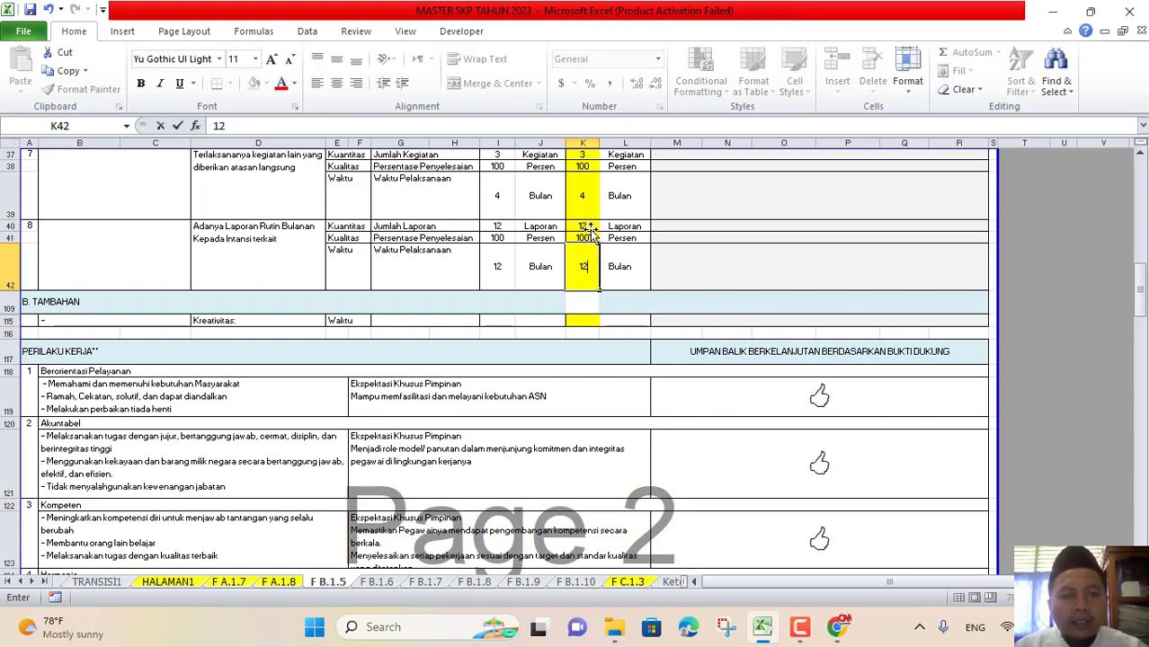
pyautogui.press('Return')
# Look through the form sheets F B.1.6, F B.1.7, F B.1.8, F B.1.9 and F B.1.10
pyautogui.click(377, 582)
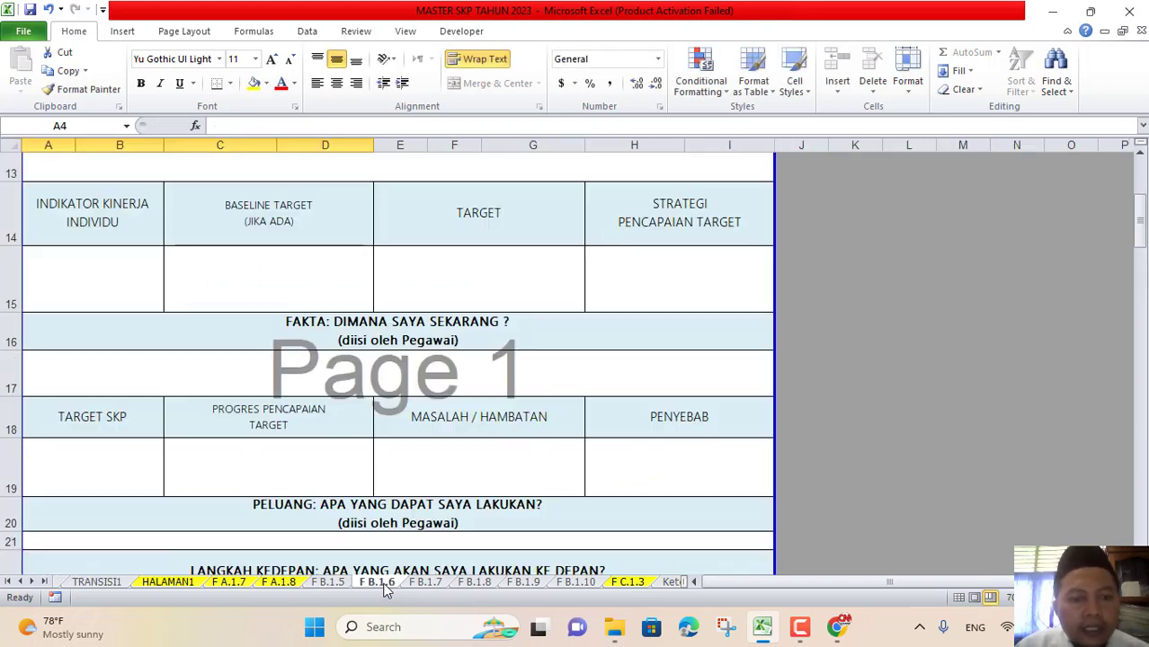
pyautogui.click(436, 582)
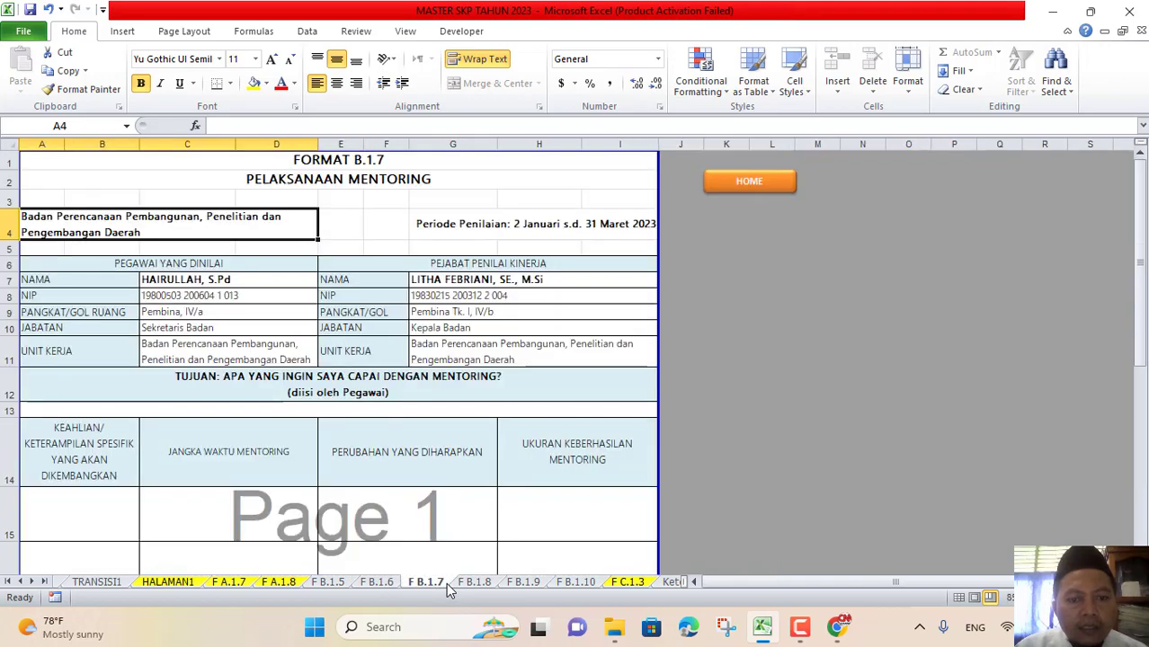
pyautogui.click(475, 583)
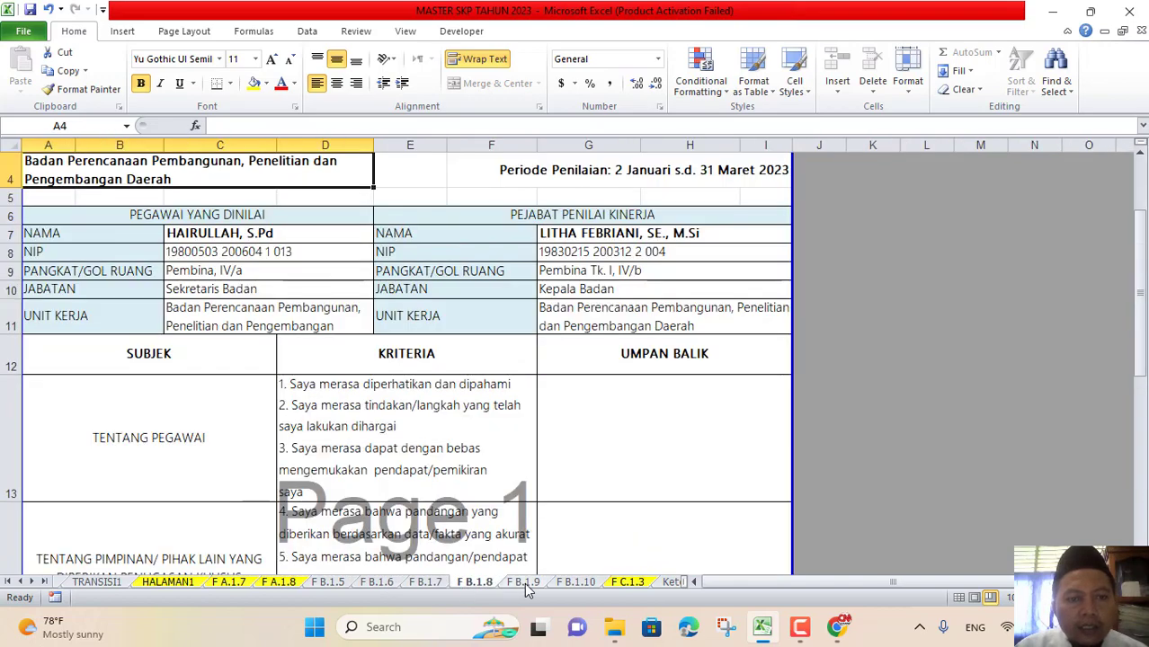
pyautogui.click(525, 583)
pyautogui.click(585, 583)
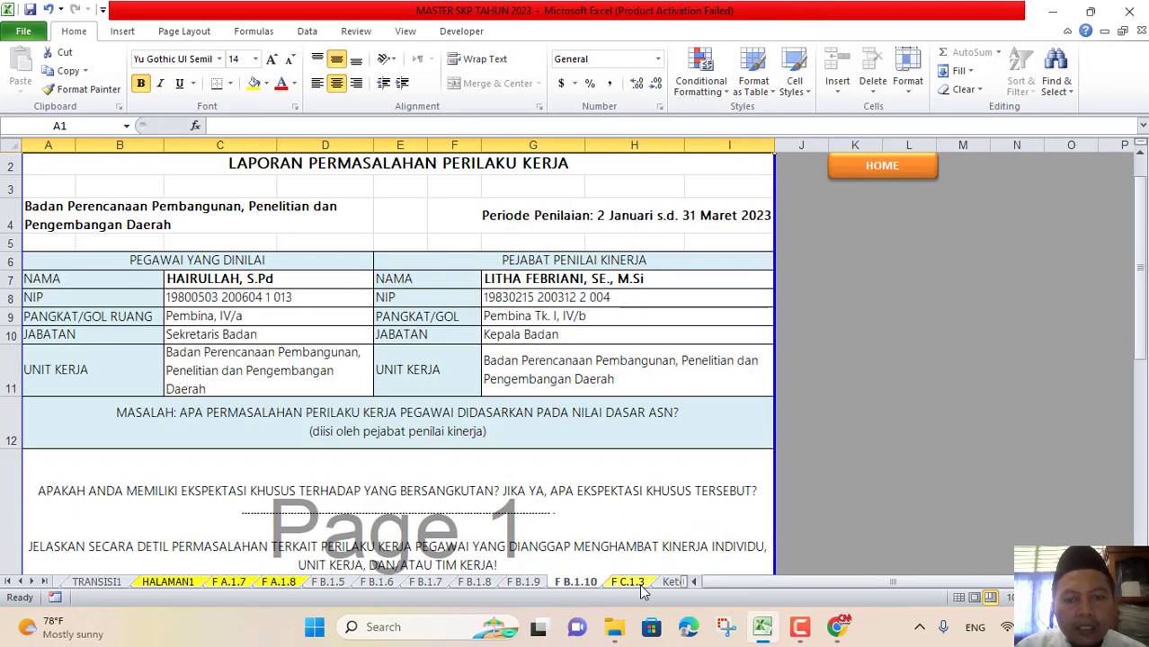
# Copy the format of number cell A32 to A35 on the F C.1.3 sheet to refresh the outcome rows
pyautogui.click(627, 583)
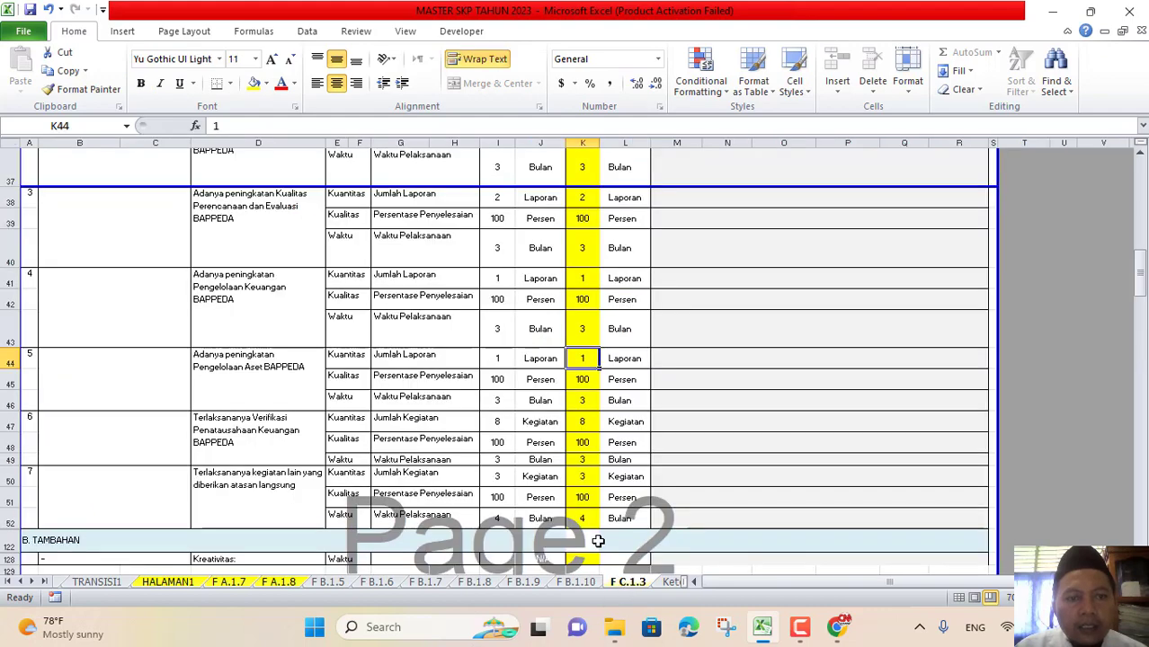
pyautogui.scroll(-12, 511, 377)
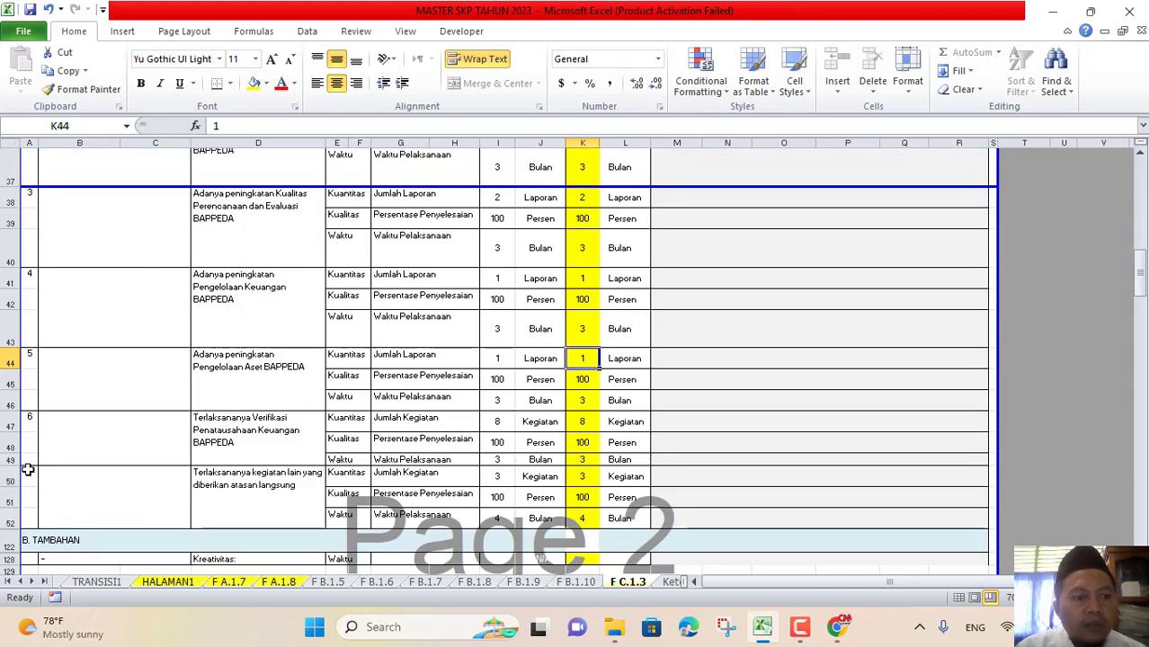
pyautogui.click(27, 480)
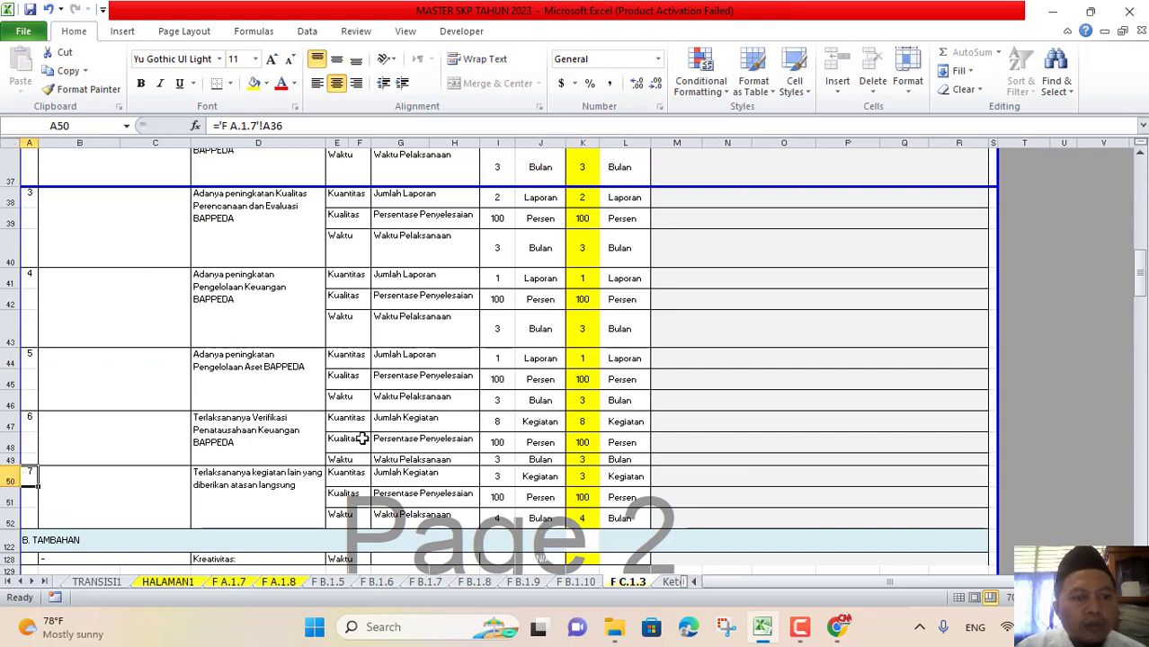
pyautogui.scroll(4, 361, 437)
pyautogui.click(27, 256)
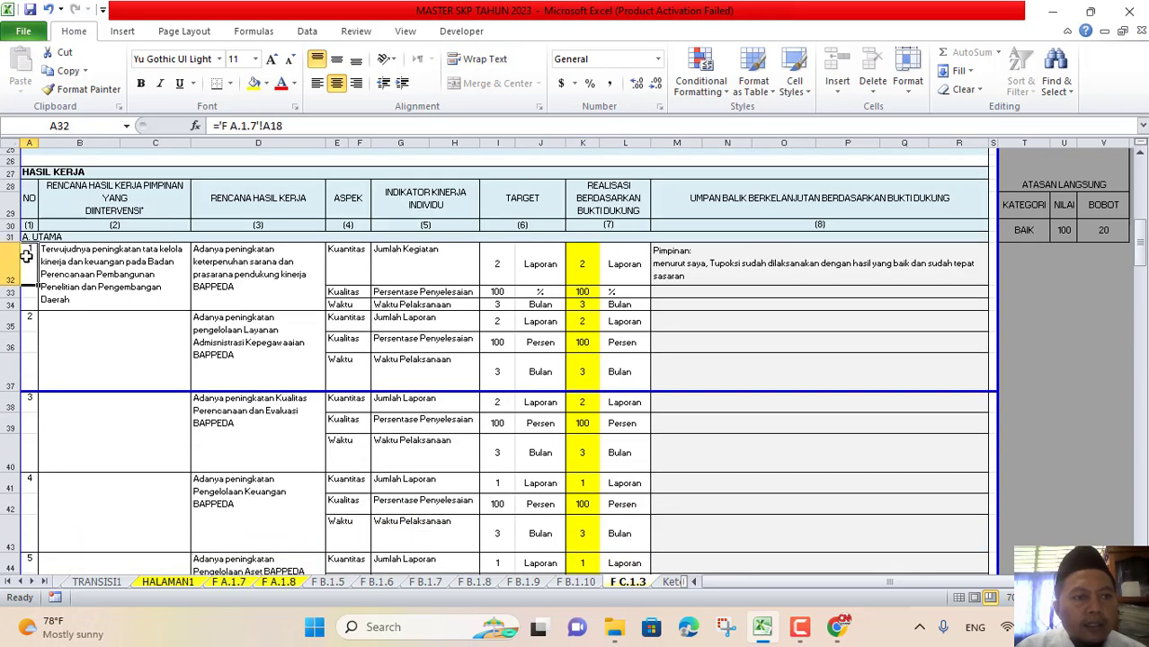
pyautogui.scroll(-4, 211, 324)
pyautogui.scroll(10, 212, 325)
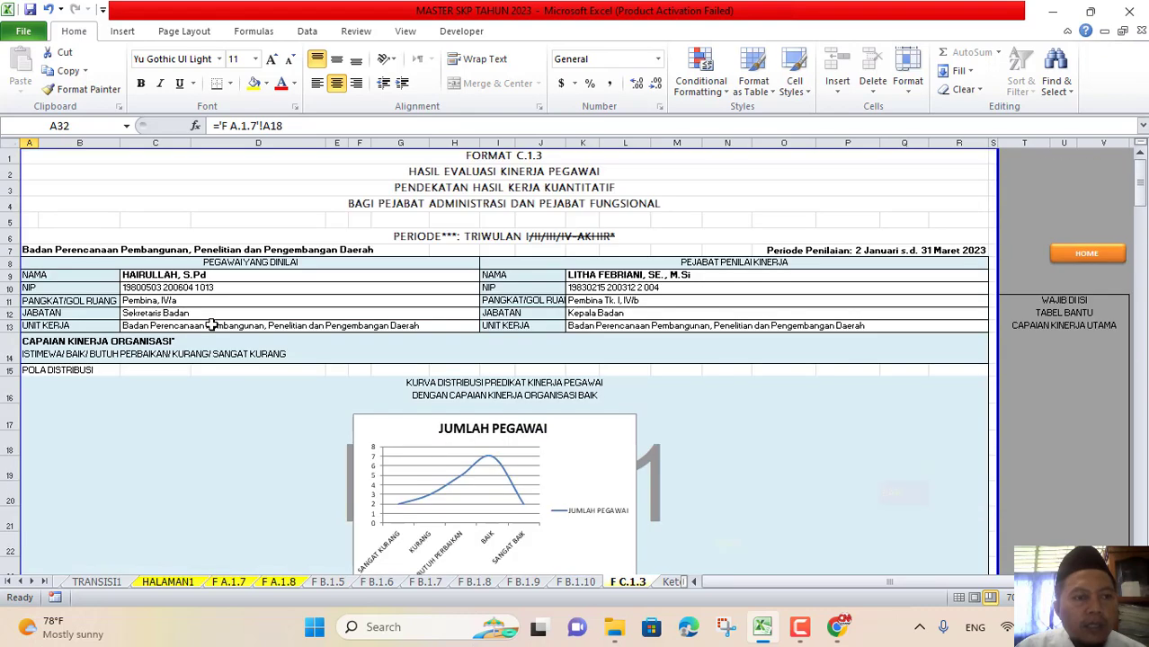
pyautogui.scroll(-4, 211, 324)
pyautogui.scroll(-4, 211, 325)
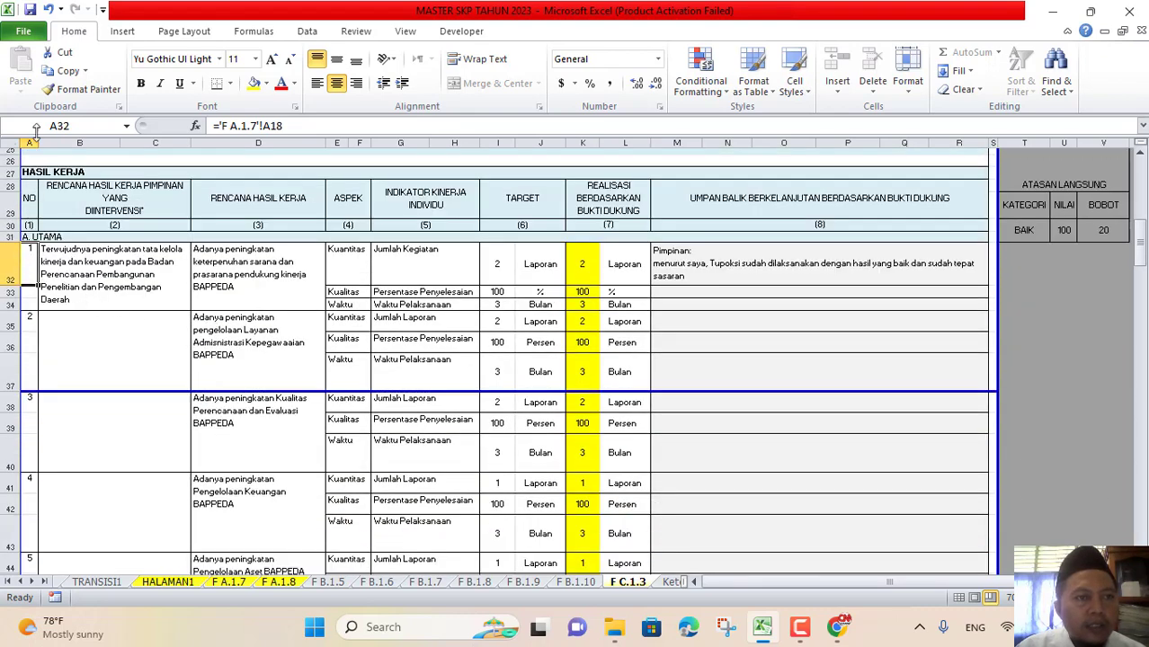
pyautogui.click(79, 89)
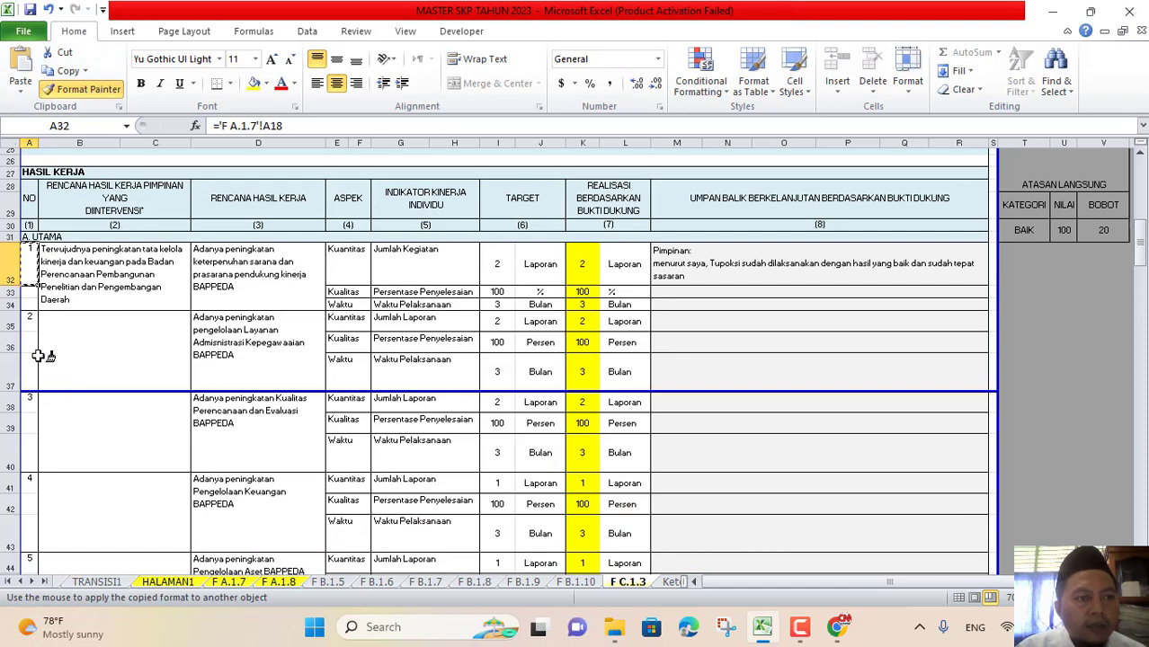
pyautogui.click(32, 324)
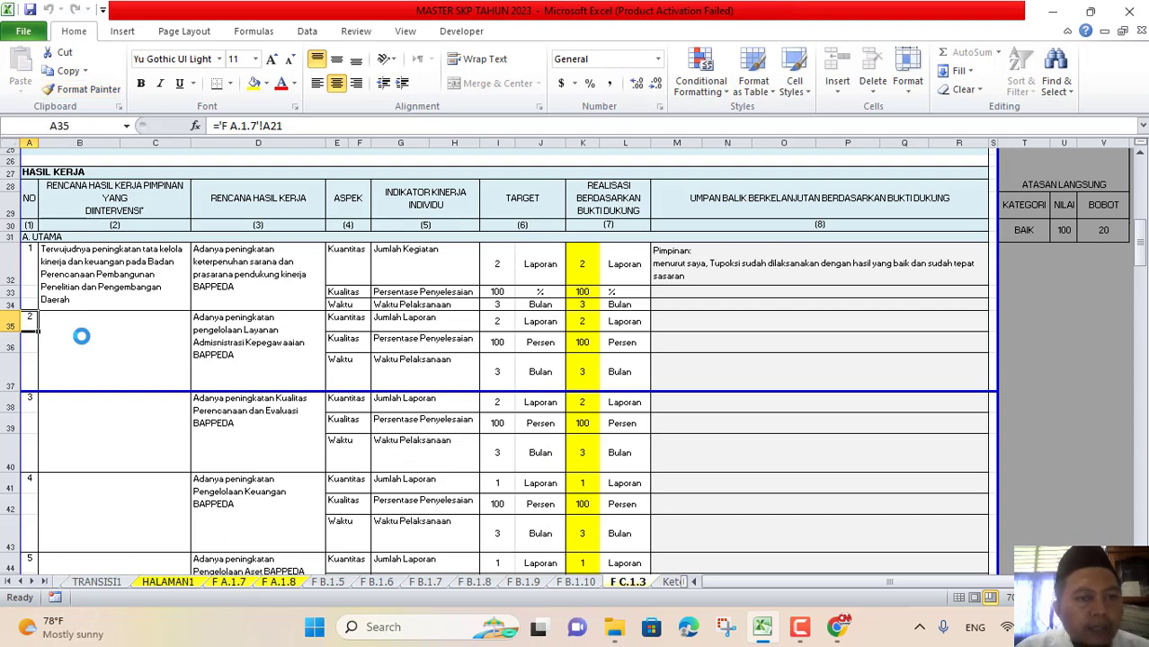
# Enter the realisations of outcome 8 in K53 to K55 of the F C.1.3 sheet: 12, 100 and 12
pyautogui.scroll(-8, 81, 336)
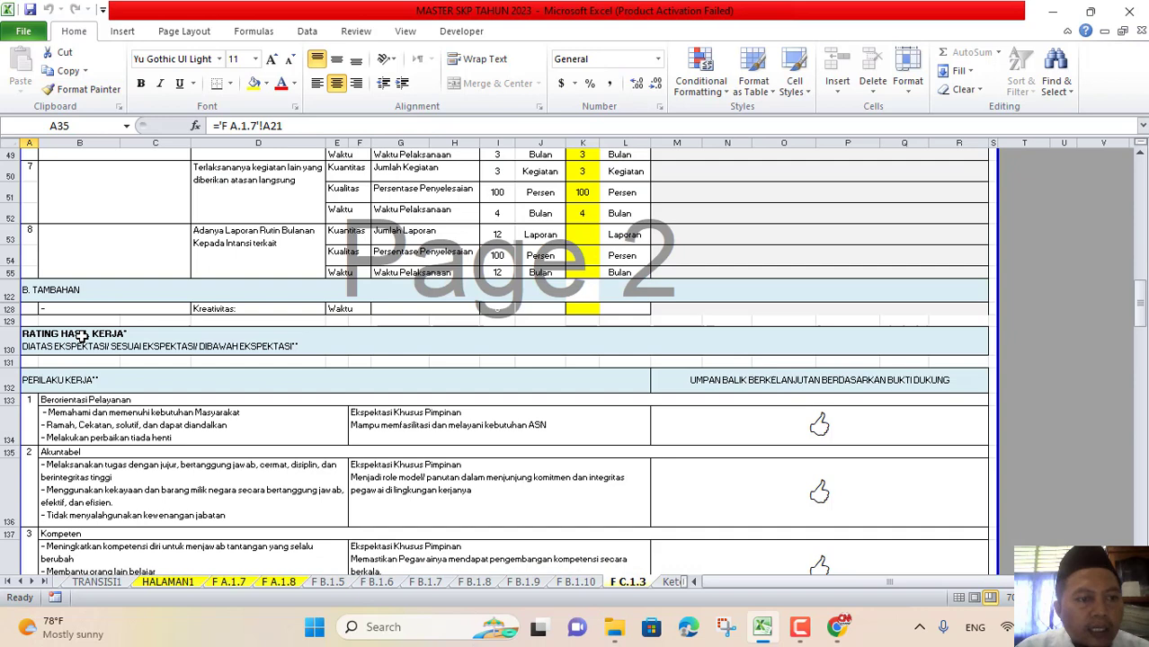
pyautogui.click(27, 233)
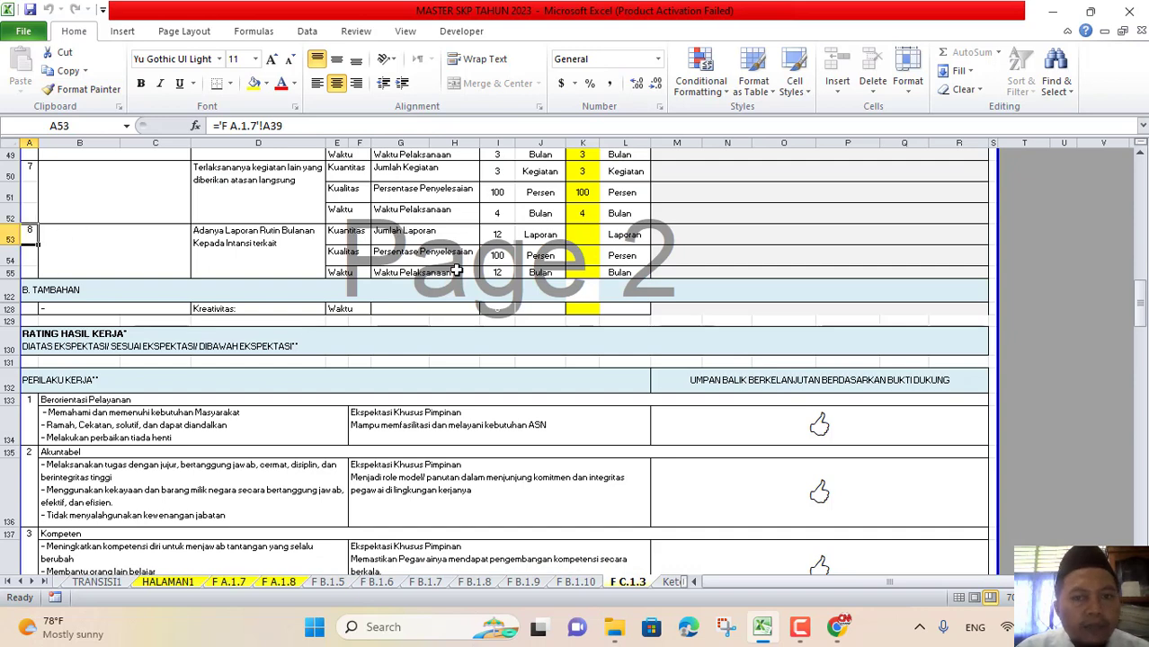
pyautogui.click(584, 236)
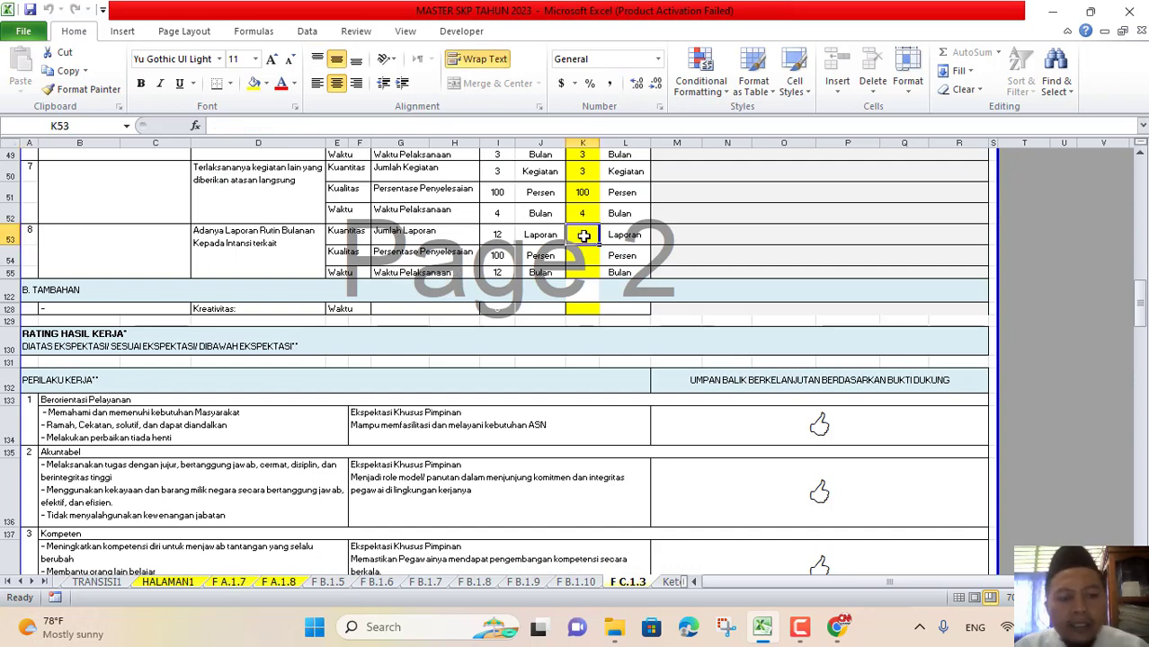
pyautogui.write('12')
pyautogui.press('Return')
pyautogui.write('10')
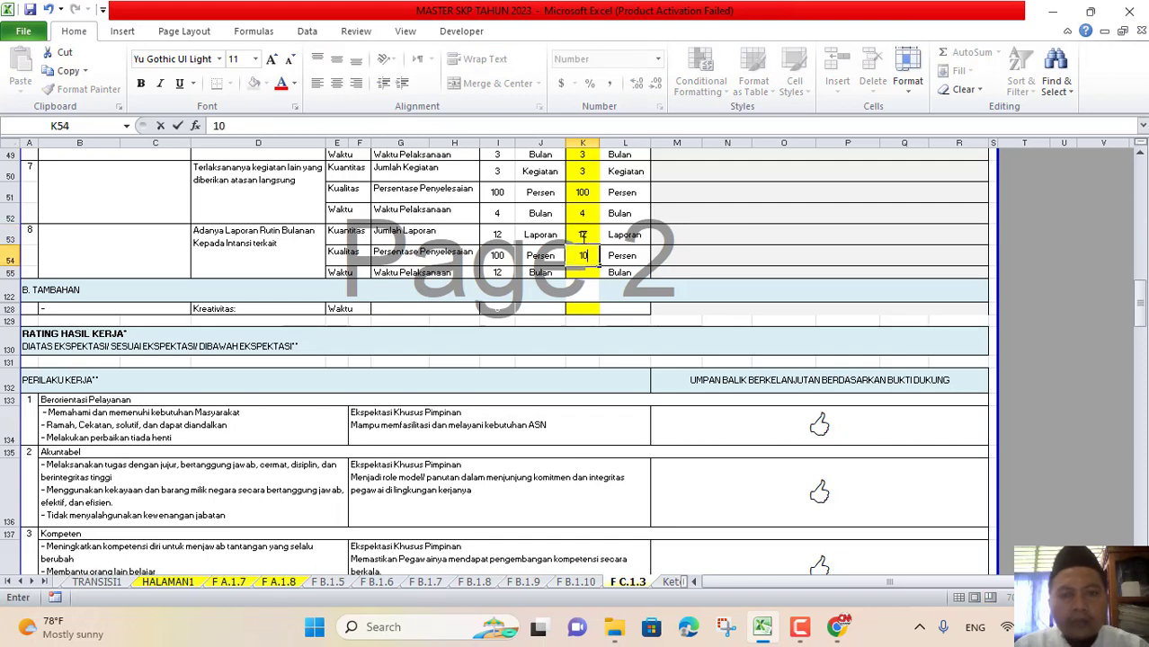
pyautogui.write('0')
pyautogui.press('Return')
pyautogui.write('12')
pyautogui.press('Return')
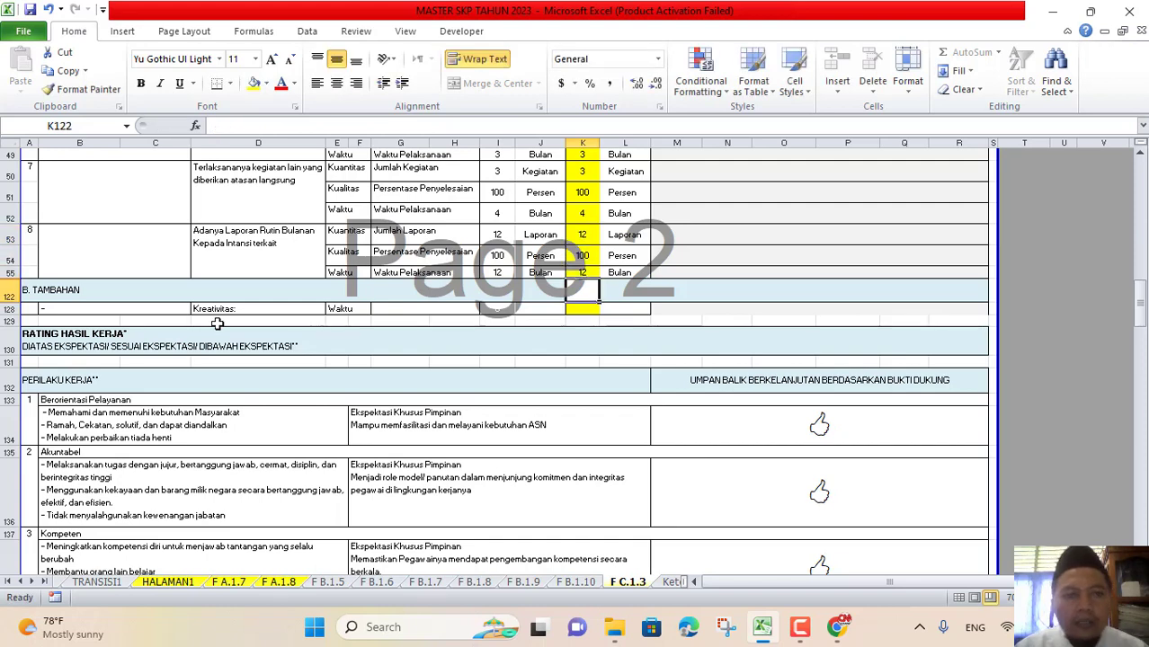
# Unhide the rows between 55 and 122 of the F C.1.3 sheet and look through them
pyautogui.moveTo(7, 271); pyautogui.dragTo(9, 293)
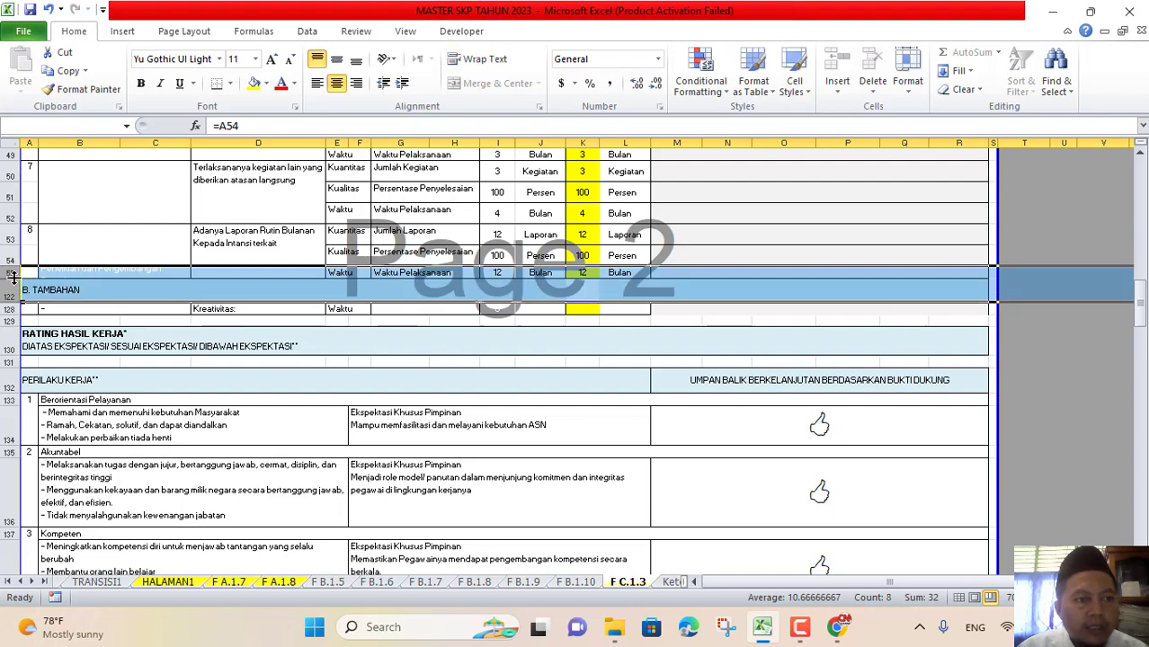
pyautogui.rightClick(9, 280)
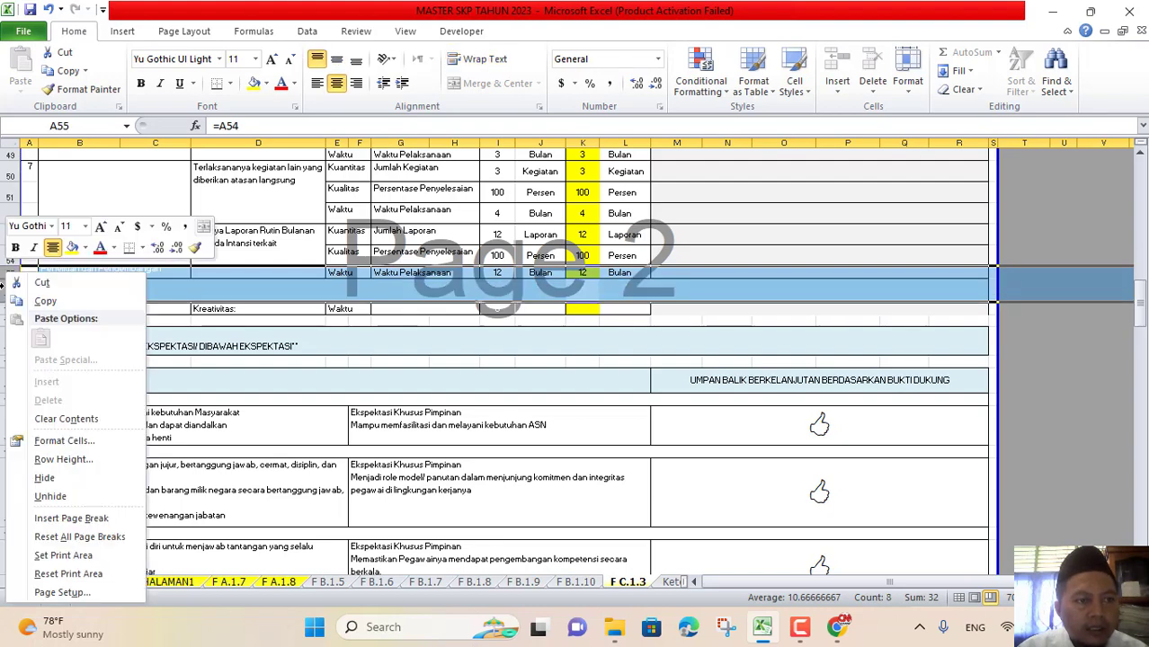
pyautogui.click(50, 496)
pyautogui.scroll(-12, 154, 334)
pyautogui.scroll(-16, 154, 334)
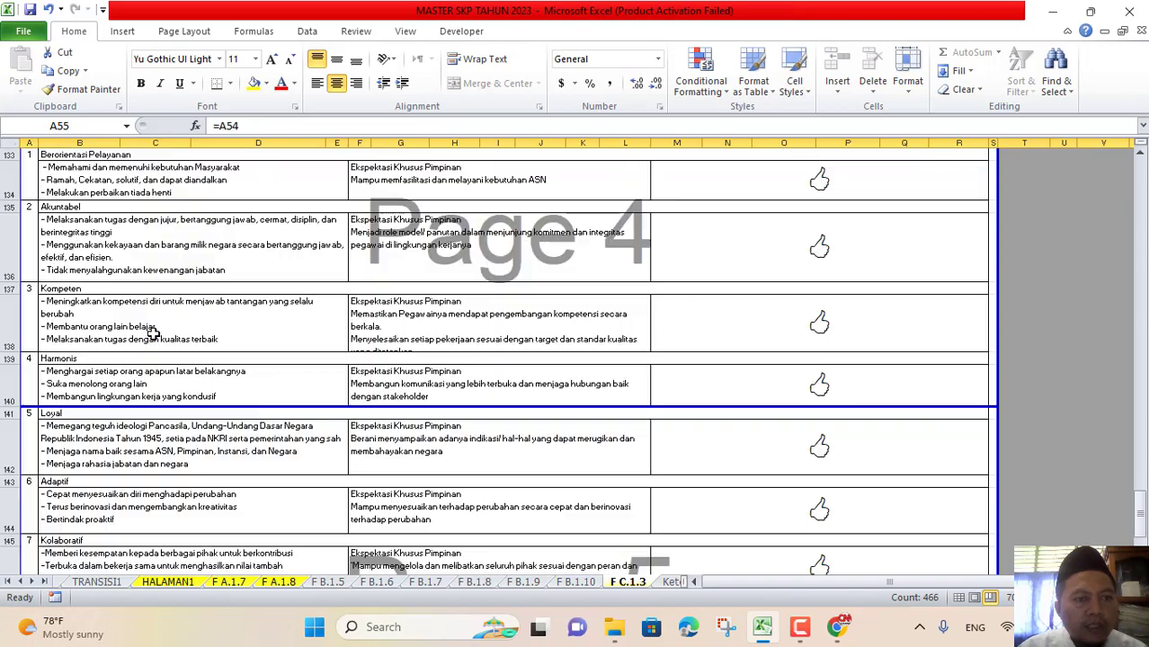
pyautogui.scroll(12, 154, 334)
pyautogui.scroll(-5, 154, 334)
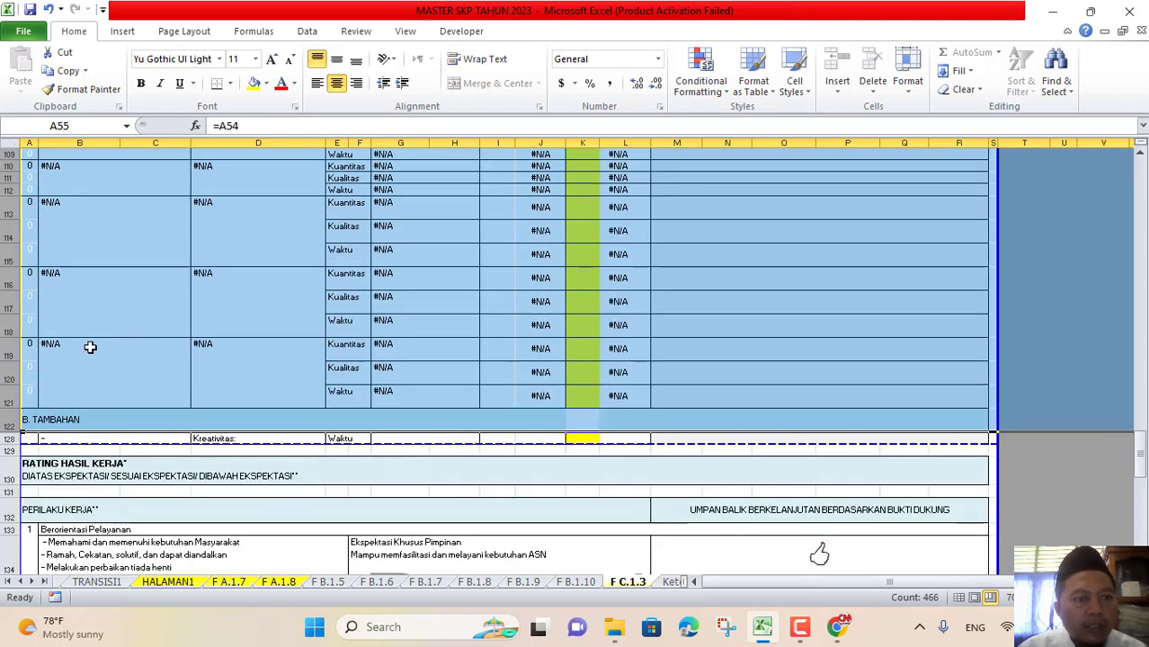
pyautogui.click(103, 373)
pyautogui.scroll(8, 103, 374)
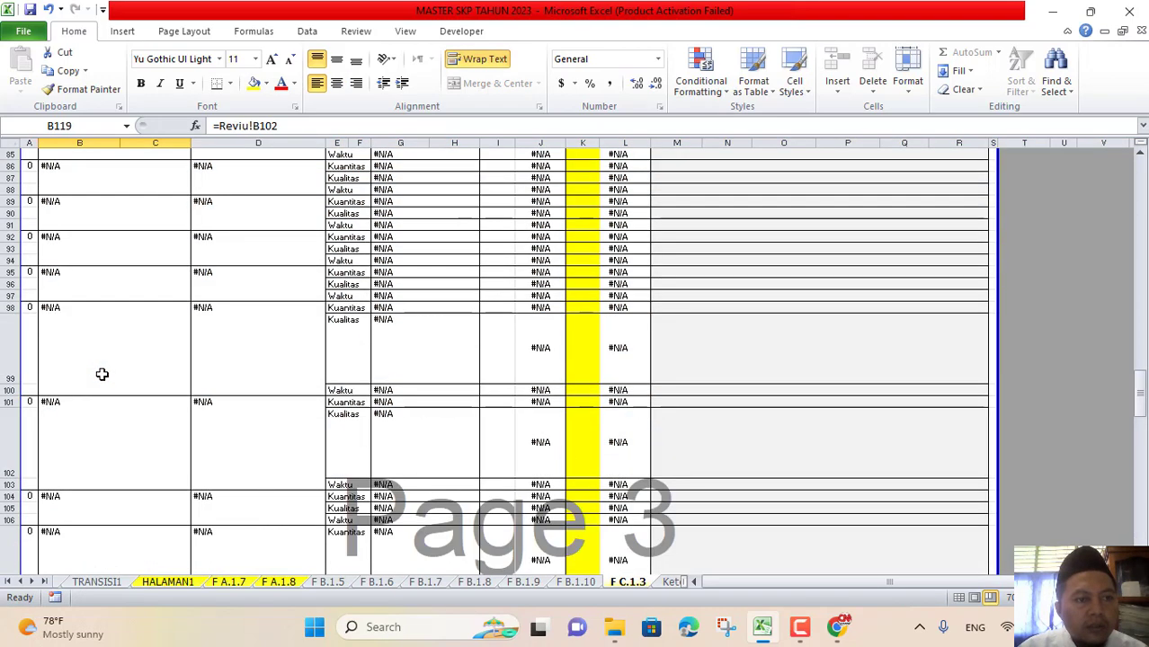
pyautogui.scroll(15, 102, 374)
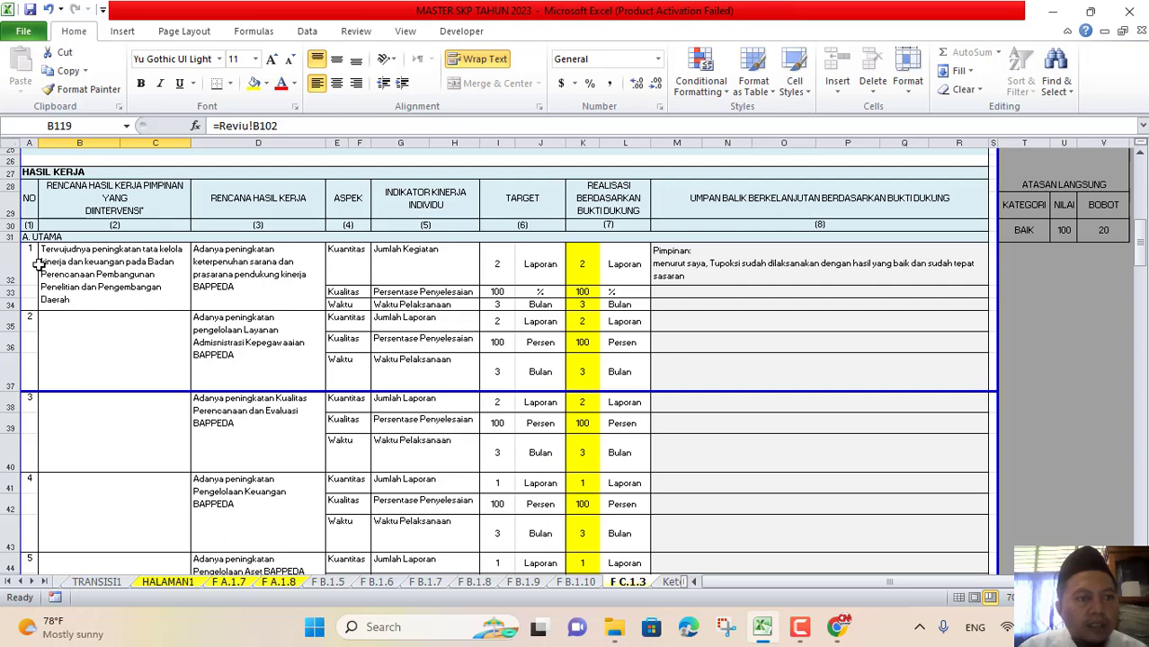
# Reapply the format of A32 to A35 to hide the unused outcome rows, check outcome 8 in D53, and save the workbook
pyautogui.click(38, 262)
pyautogui.click(49, 90)
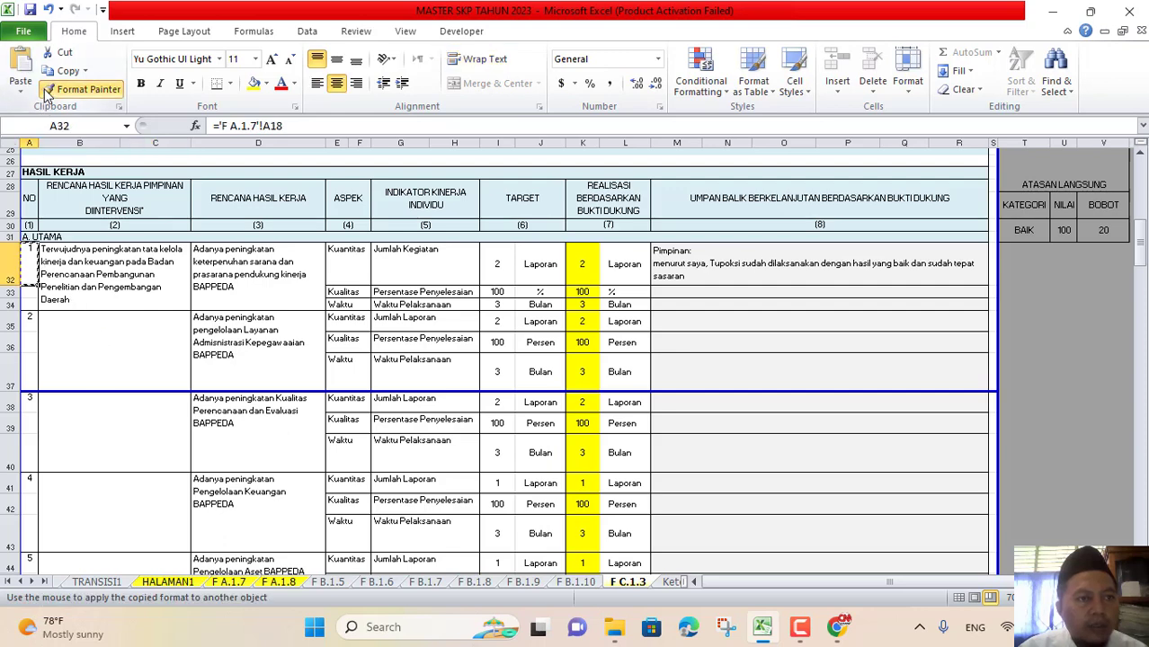
pyautogui.click(33, 318)
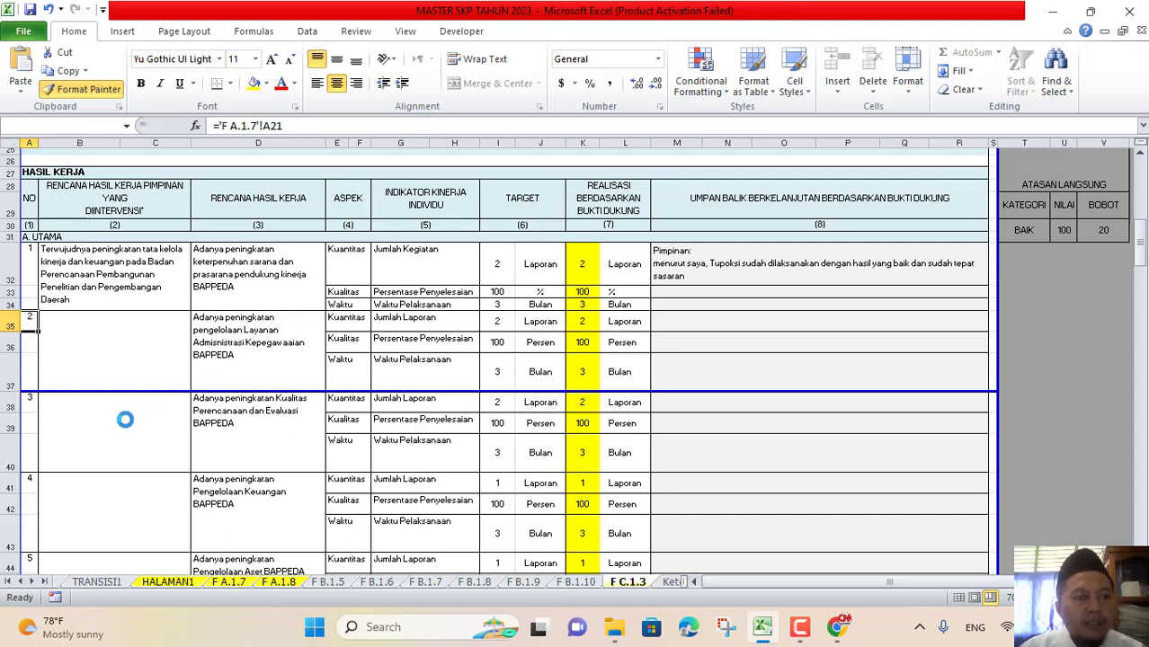
pyautogui.scroll(-3, 125, 419)
pyautogui.scroll(-4, 125, 420)
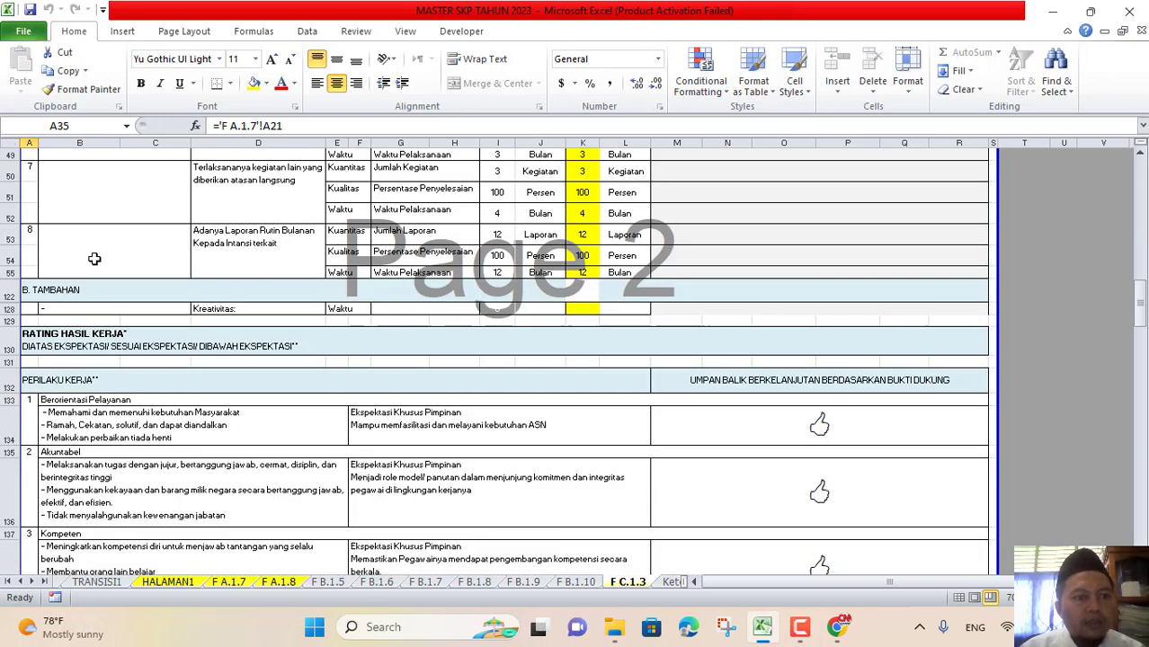
pyautogui.click(225, 250)
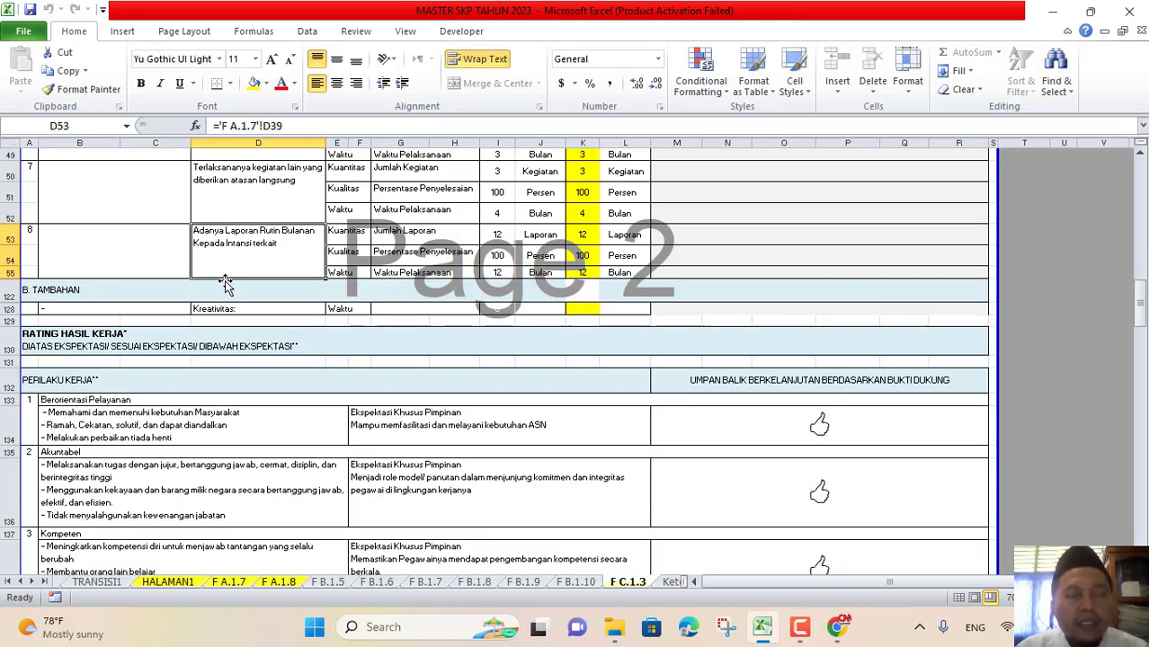
pyautogui.click(29, 11)
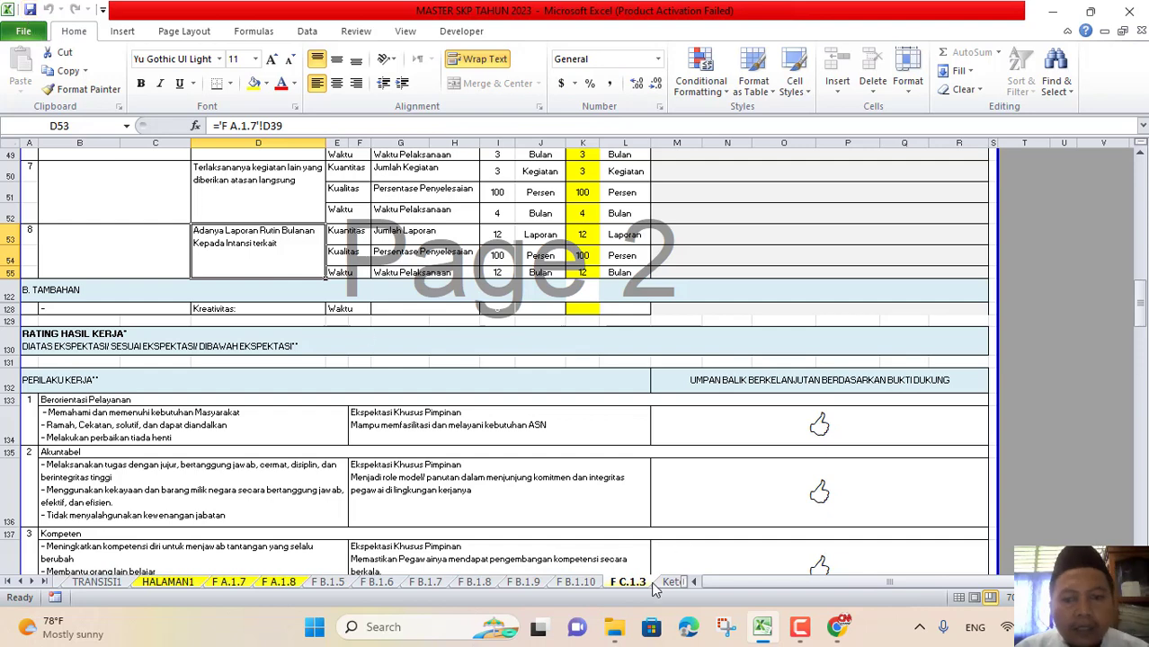
# Look over the numbered performance plans on the Keterkaitan sheet and copy the format of number cell A14 to A15
pyautogui.click(670, 583)
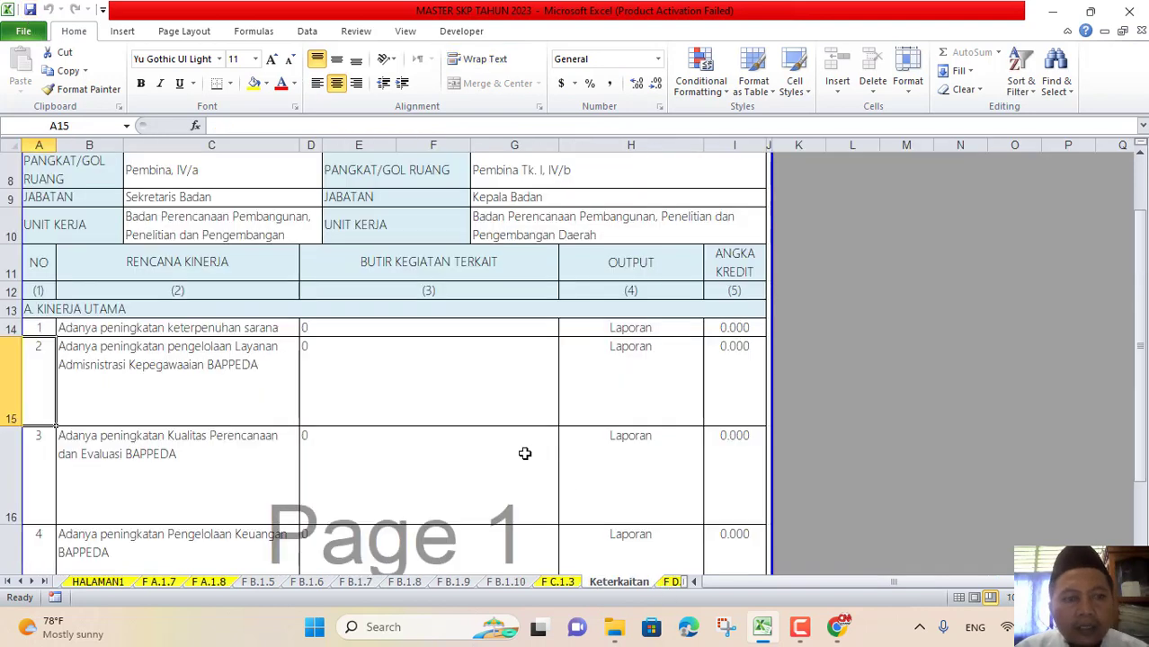
pyautogui.scroll(-4, 525, 453)
pyautogui.click(37, 192)
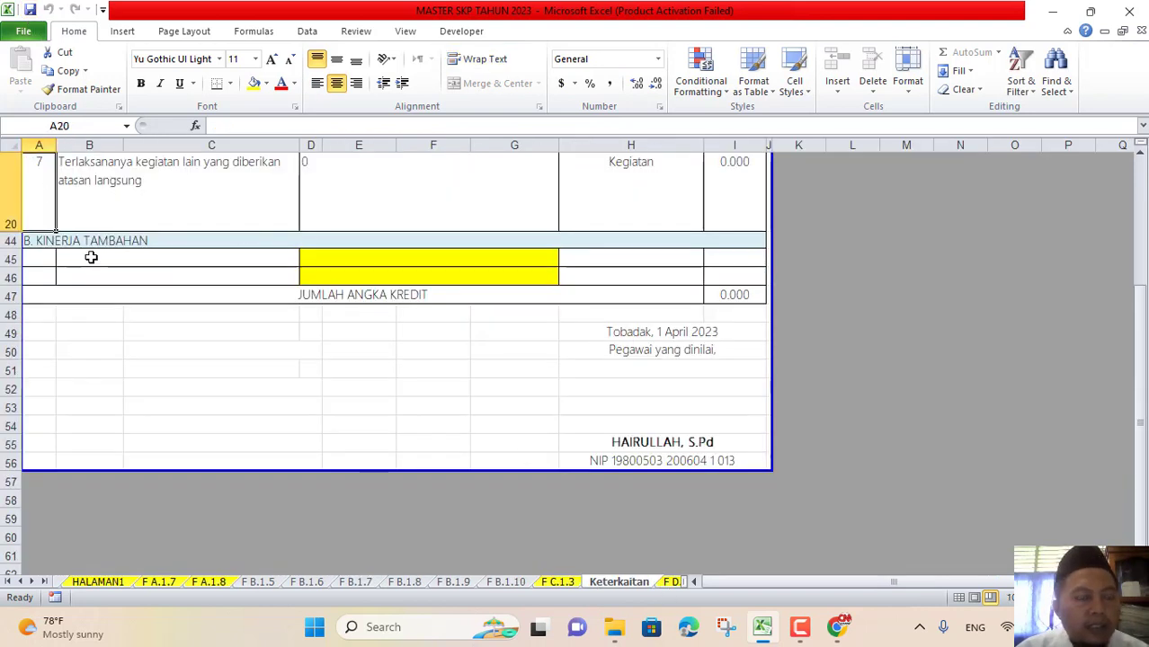
pyautogui.scroll(4, 86, 305)
pyautogui.scroll(-4, 87, 304)
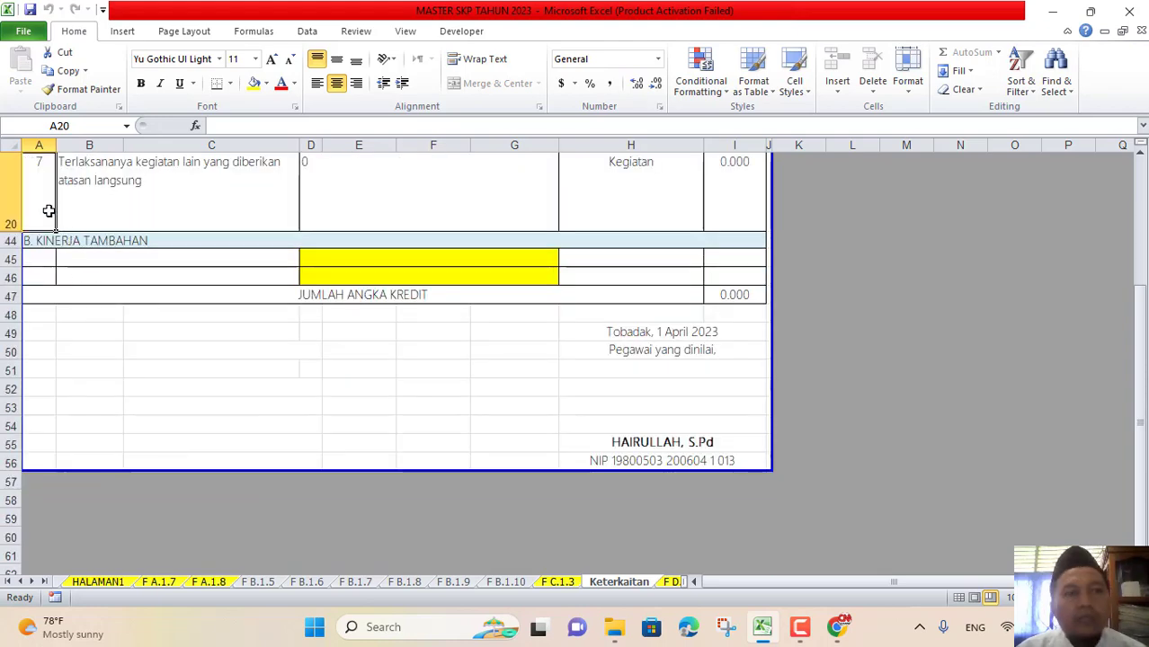
pyautogui.scroll(4, 65, 217)
pyautogui.click(43, 329)
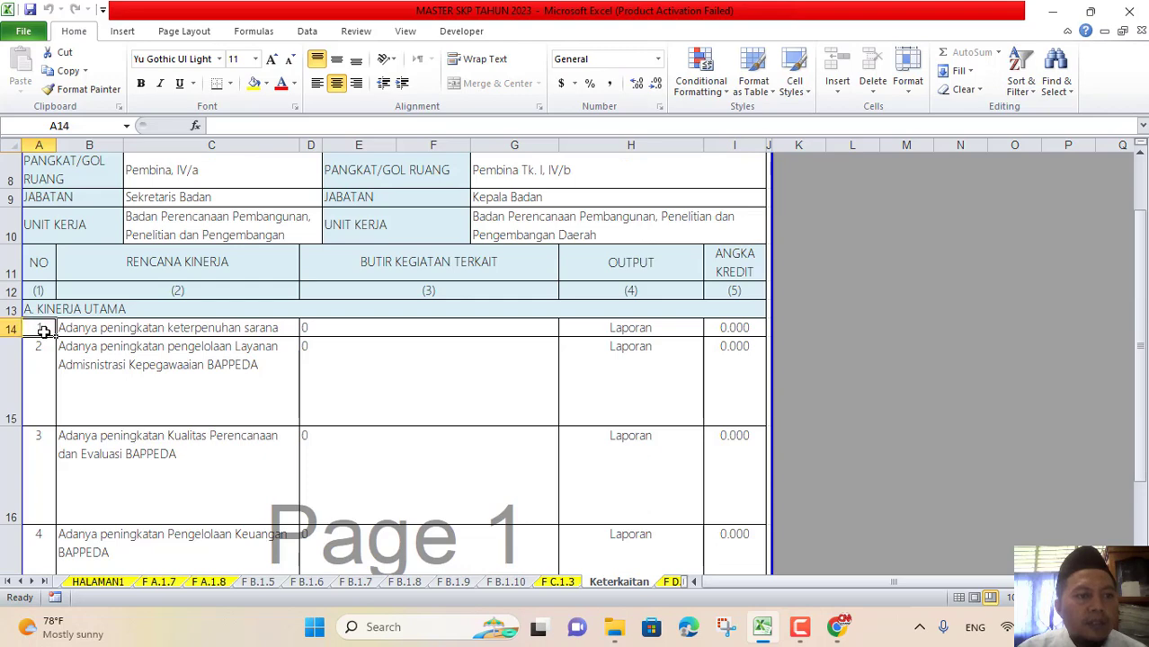
pyautogui.click(51, 87)
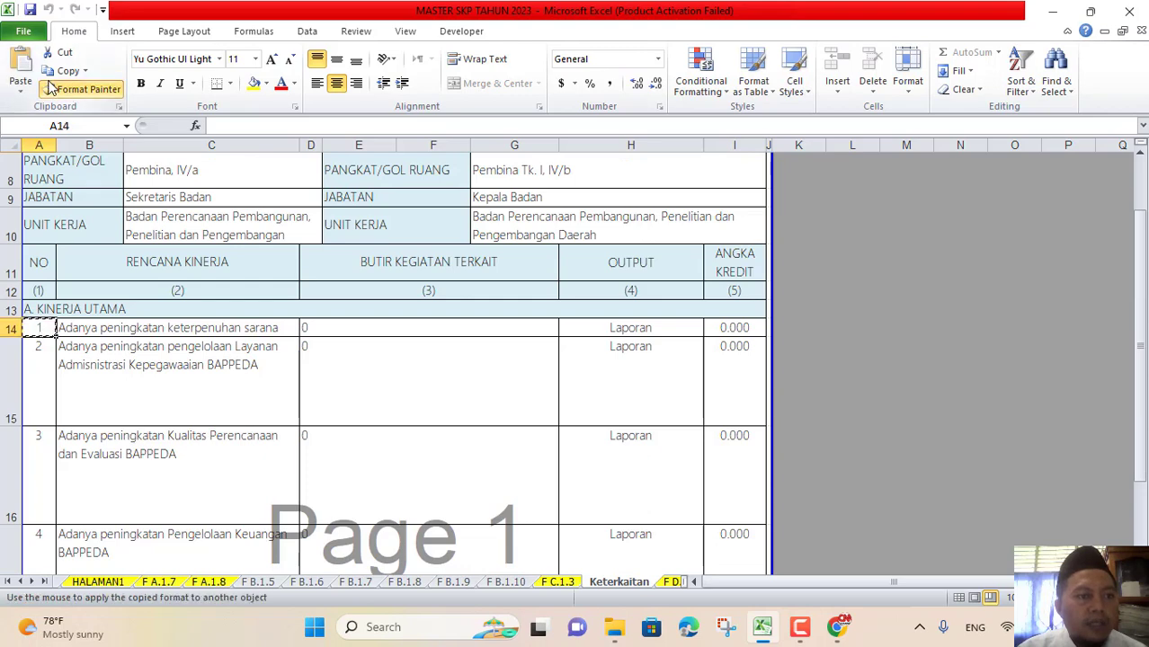
pyautogui.click(40, 354)
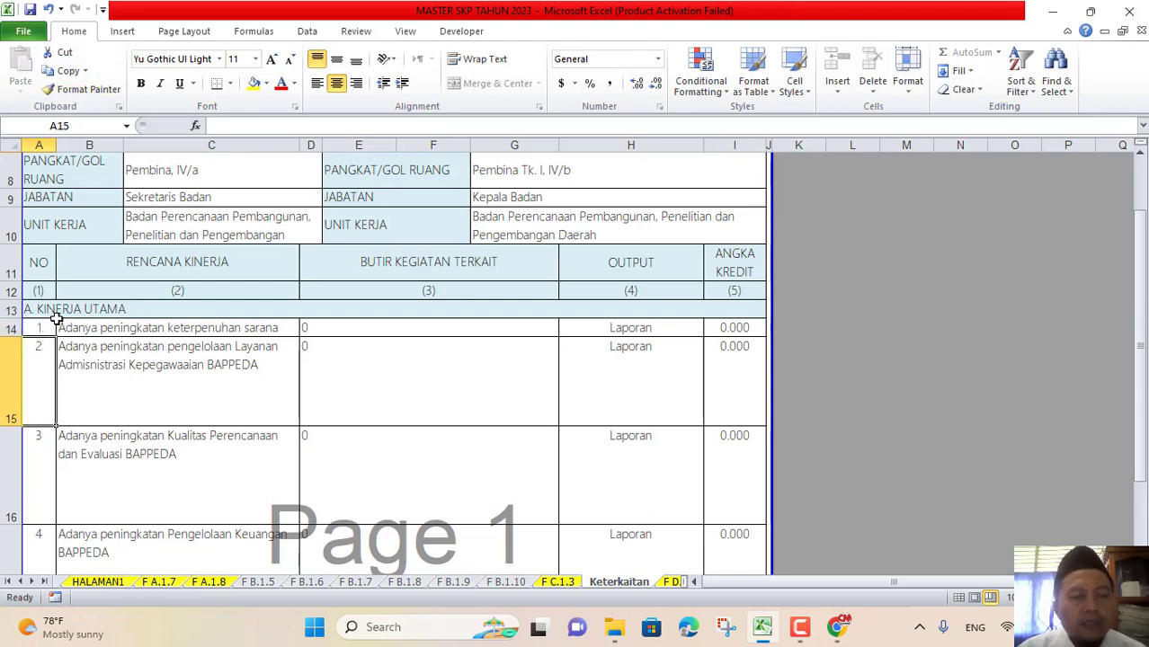
pyautogui.click(799, 627)
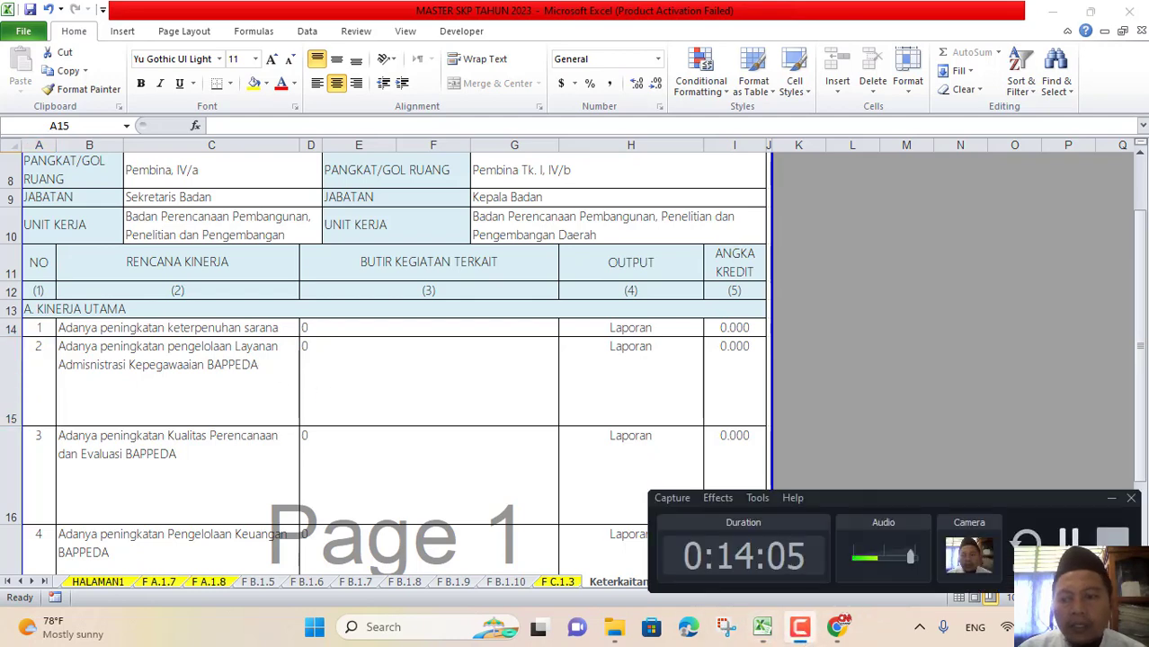
pyautogui.click(90, 363)
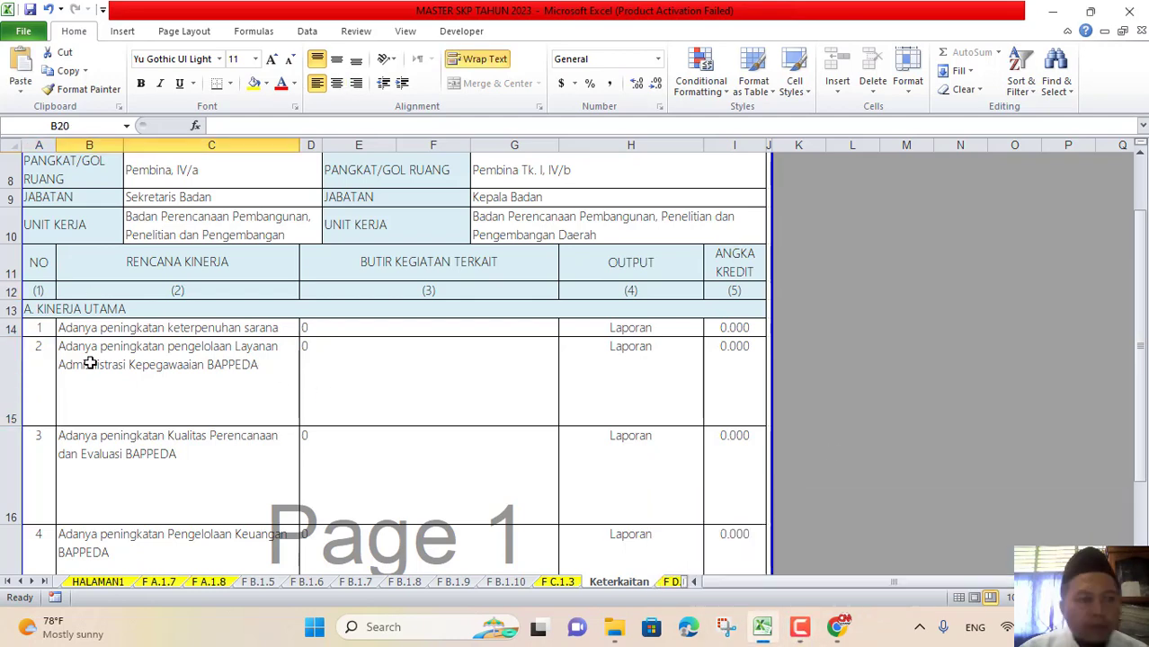
# Apply the format of number cell A14 to A15 of the Keterkaitan sheet once more to refresh its rows
pyautogui.click(33, 332)
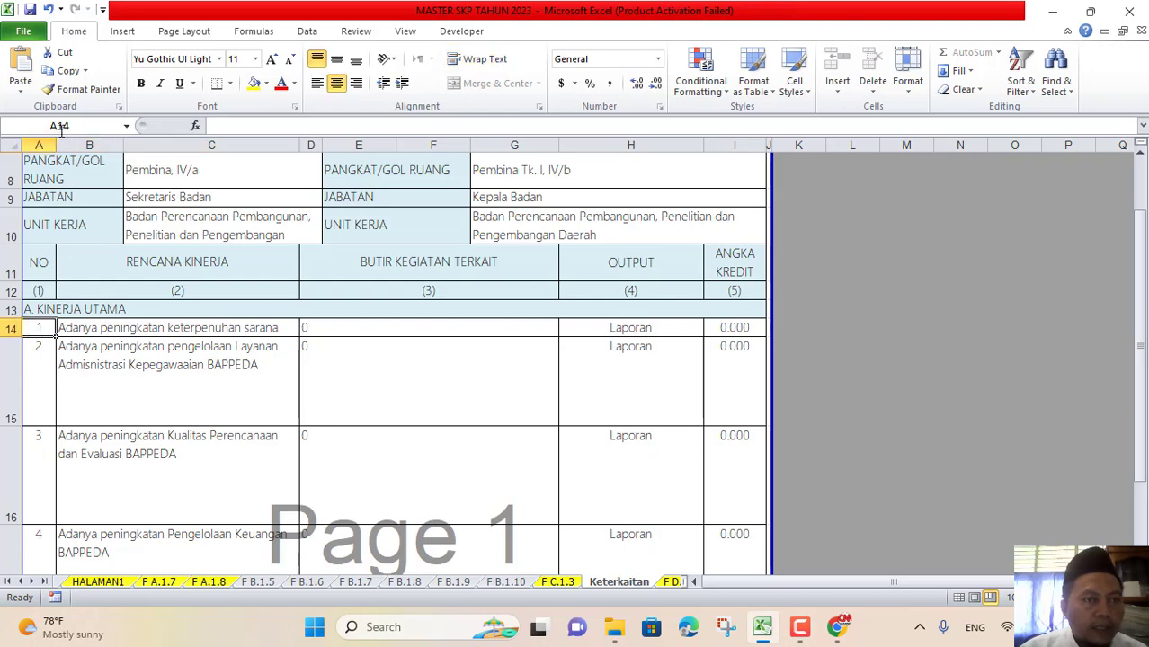
pyautogui.click(79, 89)
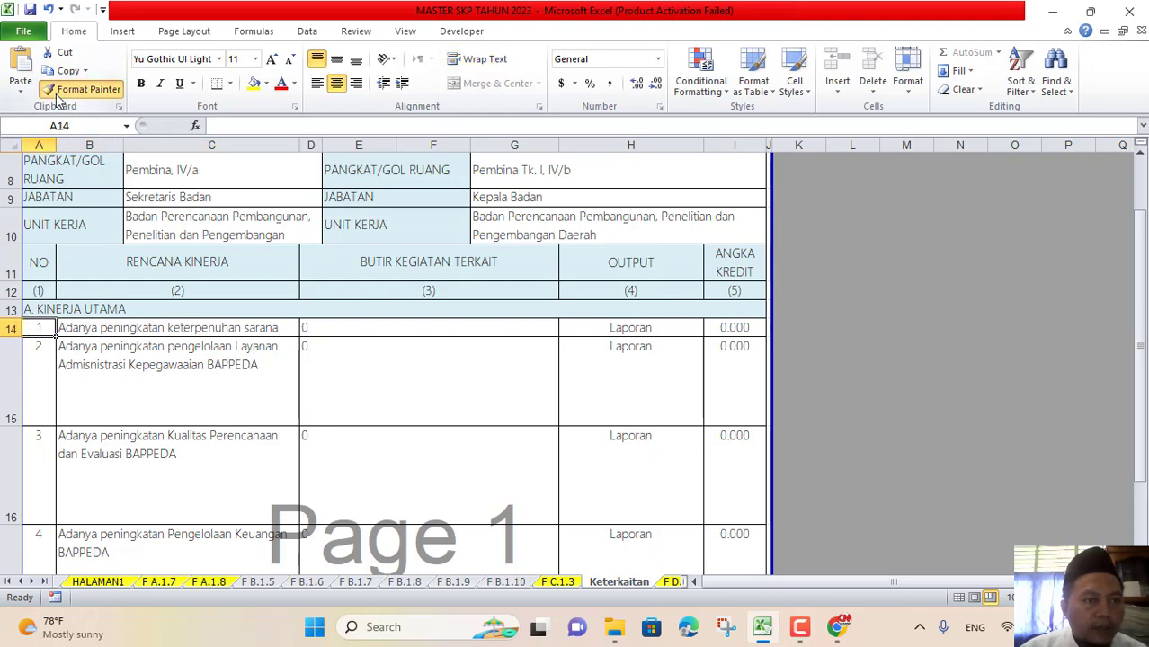
pyautogui.click(41, 353)
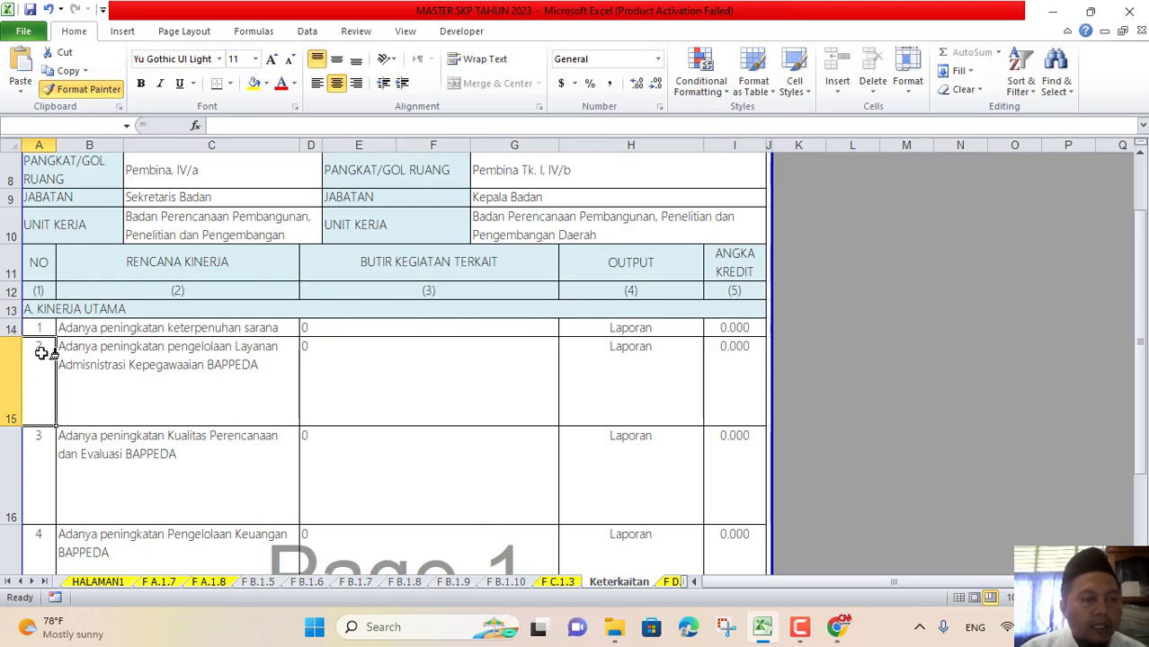
# Check performance plan 8 in row 21 of the Keterkaitan sheet, at the end of the Kinerja Utama list
pyautogui.scroll(-4, 42, 354)
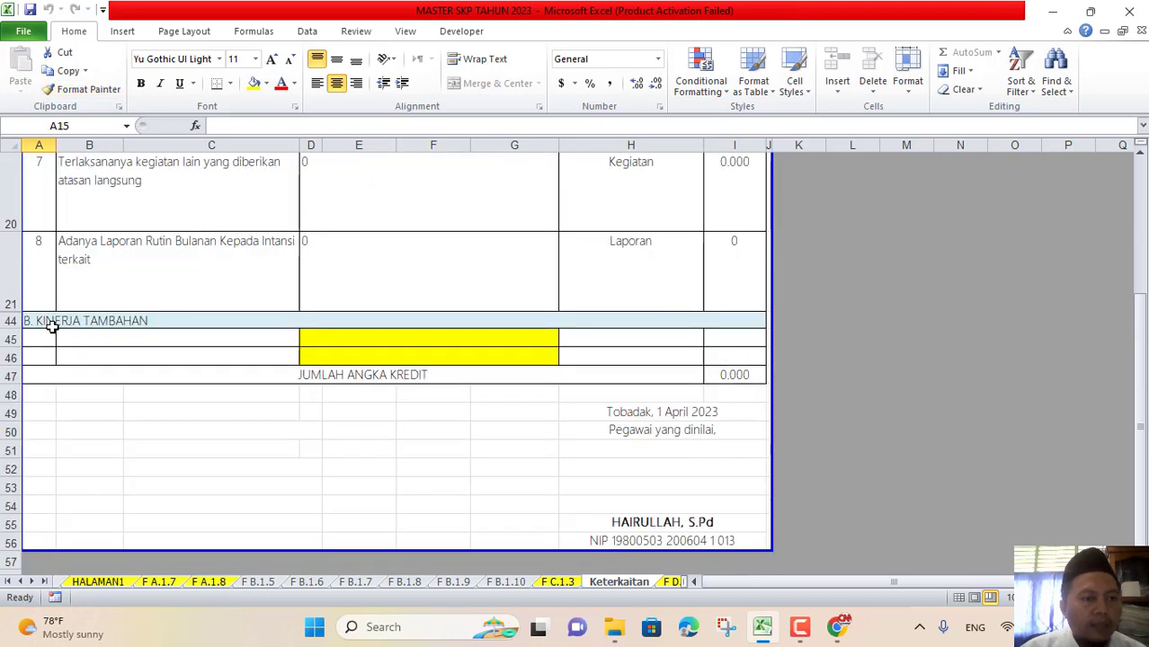
pyautogui.click(36, 271)
pyautogui.scroll(4, 528, 272)
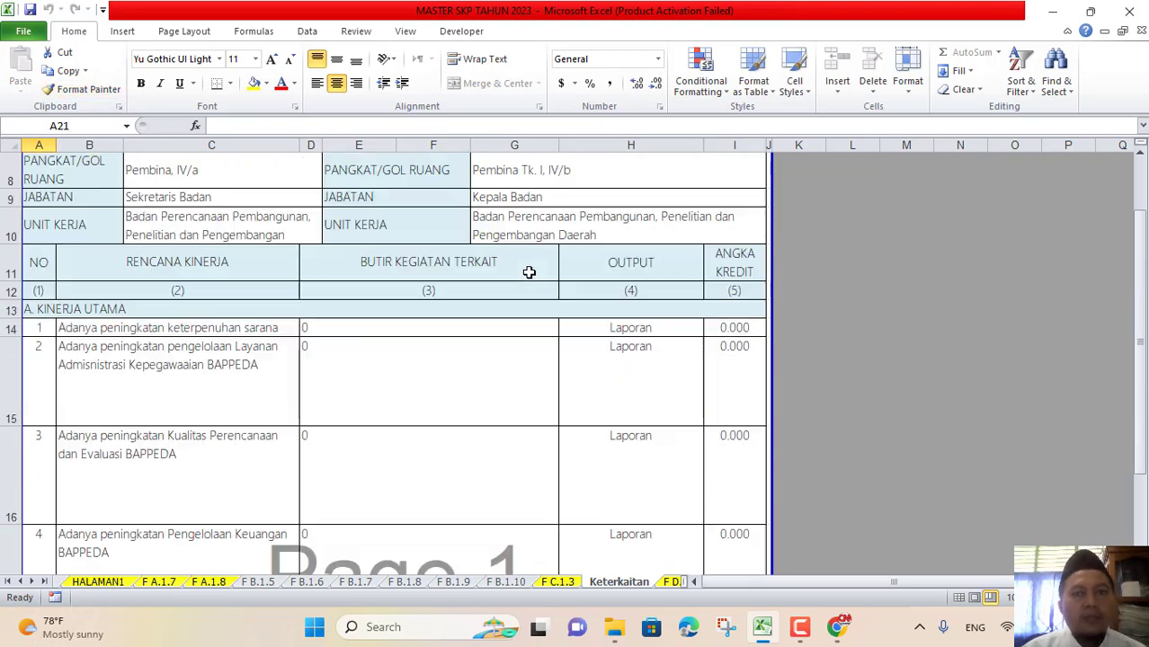
# Look over the F D.1.1 evaluation document down to the Catatan/Rekomendasi entry in B31
pyautogui.click(667, 583)
pyautogui.scroll(6, 361, 451)
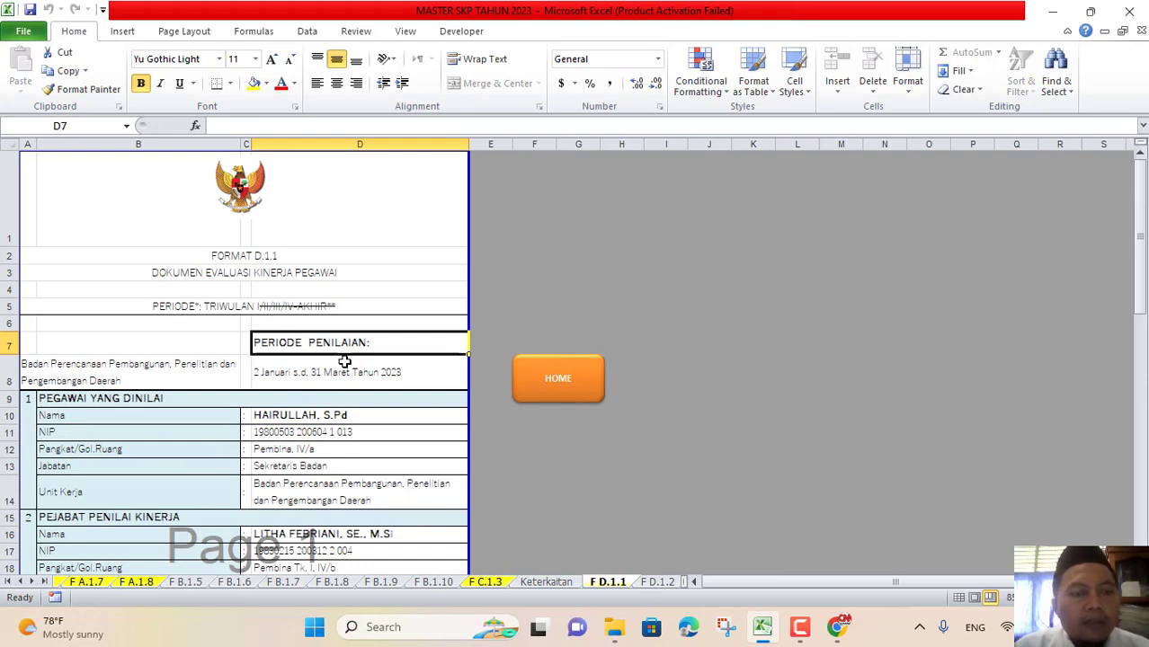
pyautogui.scroll(-4, 344, 361)
pyautogui.scroll(-4, 344, 361)
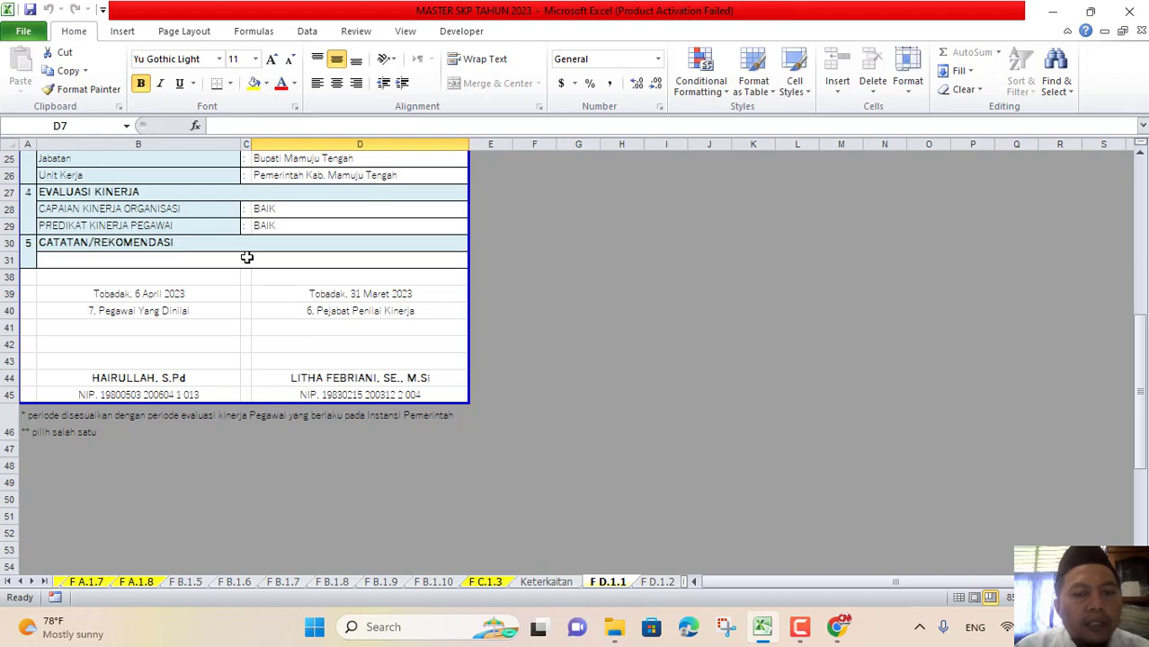
pyautogui.click(50, 258)
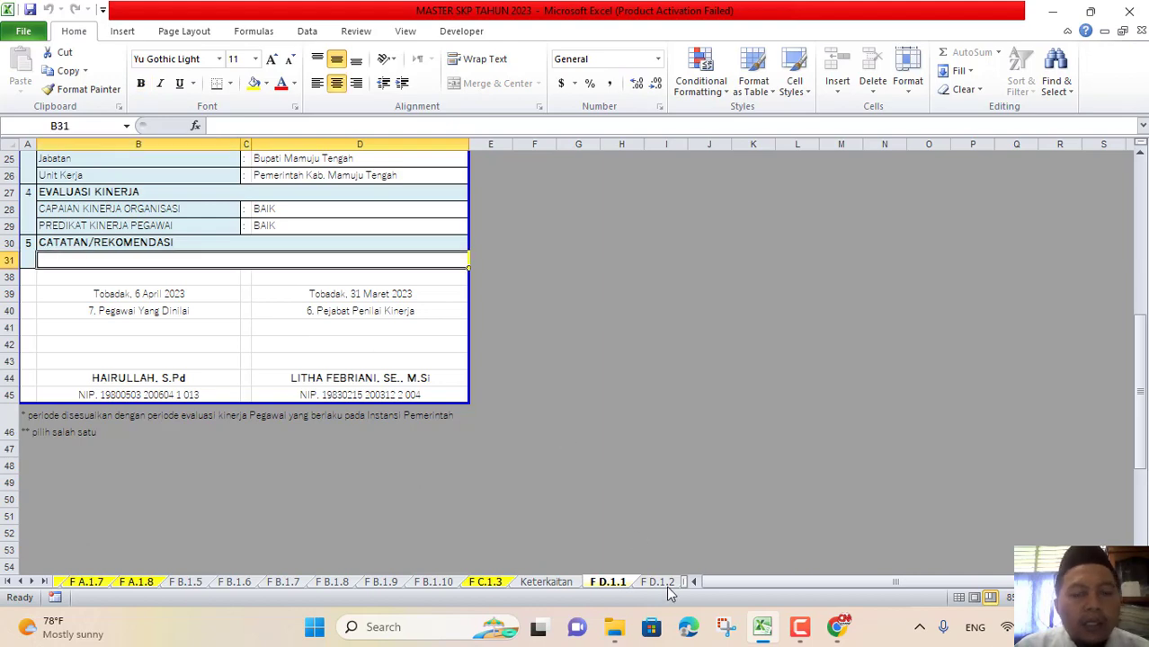
# On the F D.1.2 sheet, move the page break below row 45 so the signature block stays on one page
pyautogui.click(659, 582)
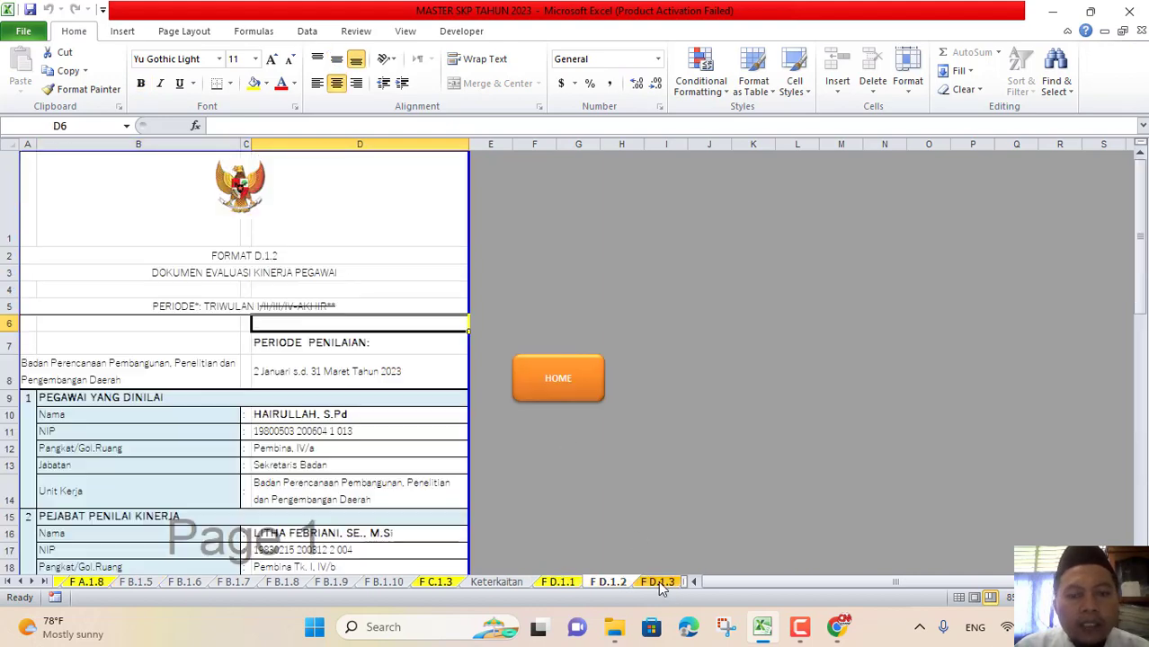
pyautogui.scroll(-8, 346, 395)
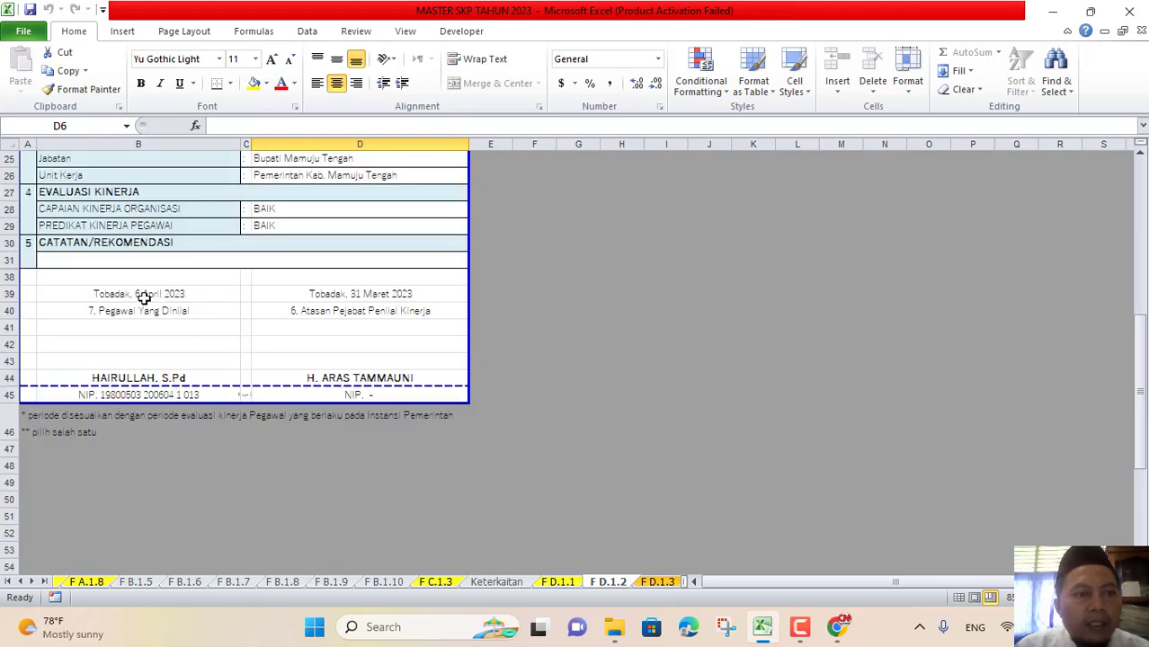
pyautogui.moveTo(216, 388); pyautogui.dragTo(220, 403)
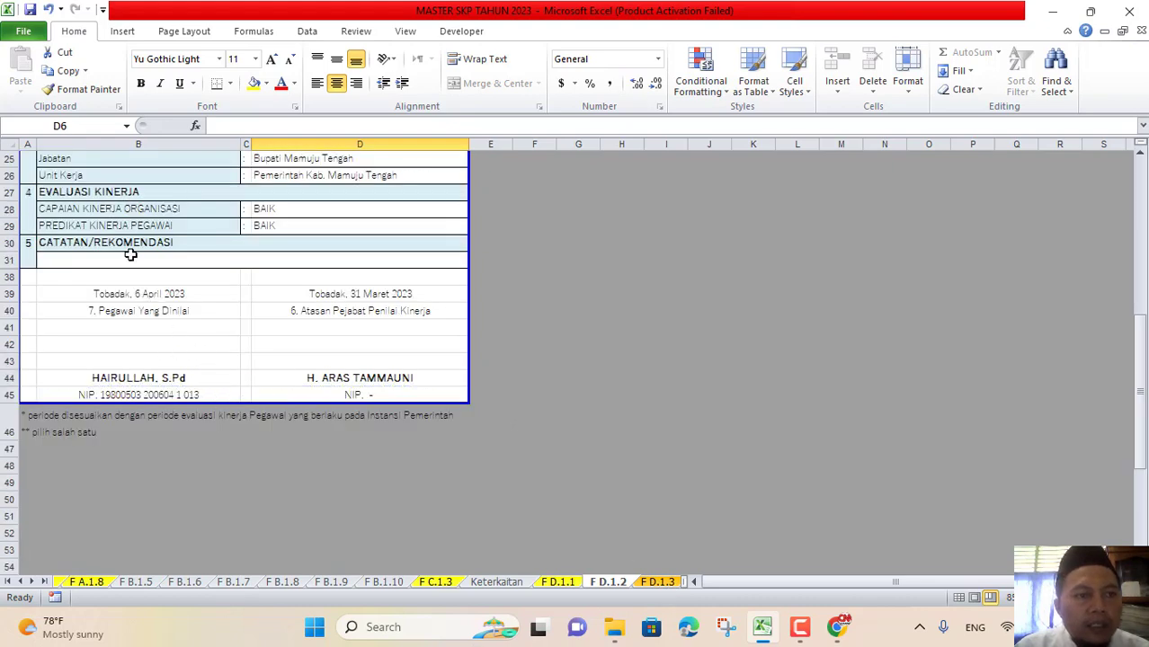
# Look over the F D.1.3 sheet down to the Keberatan section in B32
pyautogui.click(654, 582)
pyautogui.scroll(-4, 301, 412)
pyautogui.scroll(-4, 301, 412)
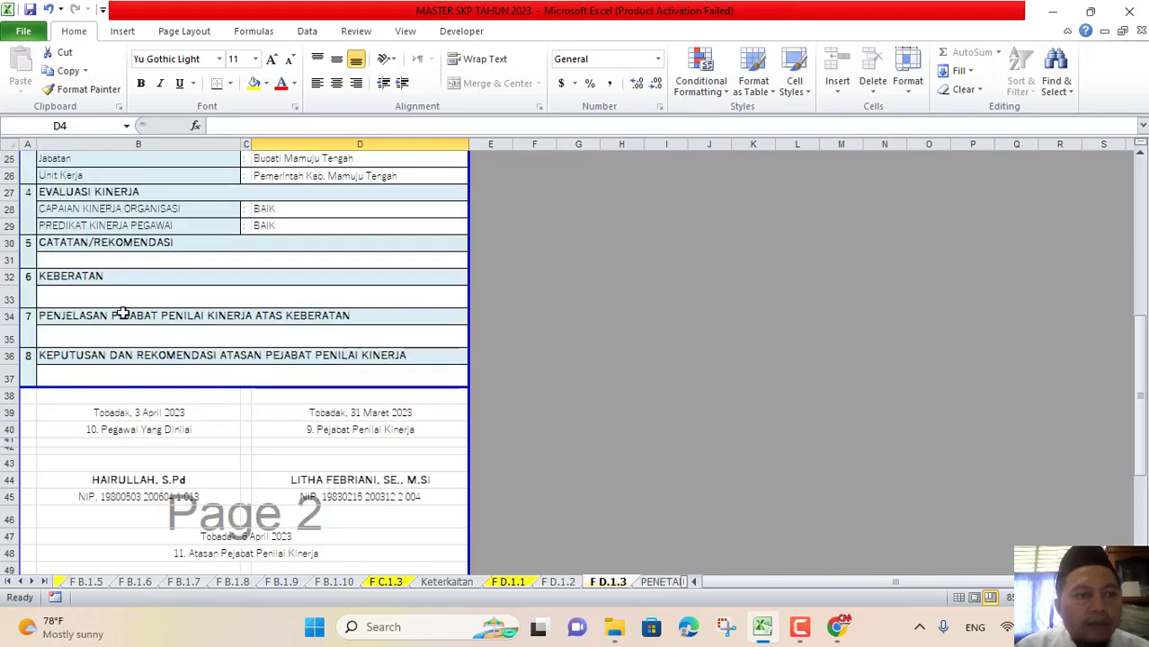
pyautogui.click(79, 279)
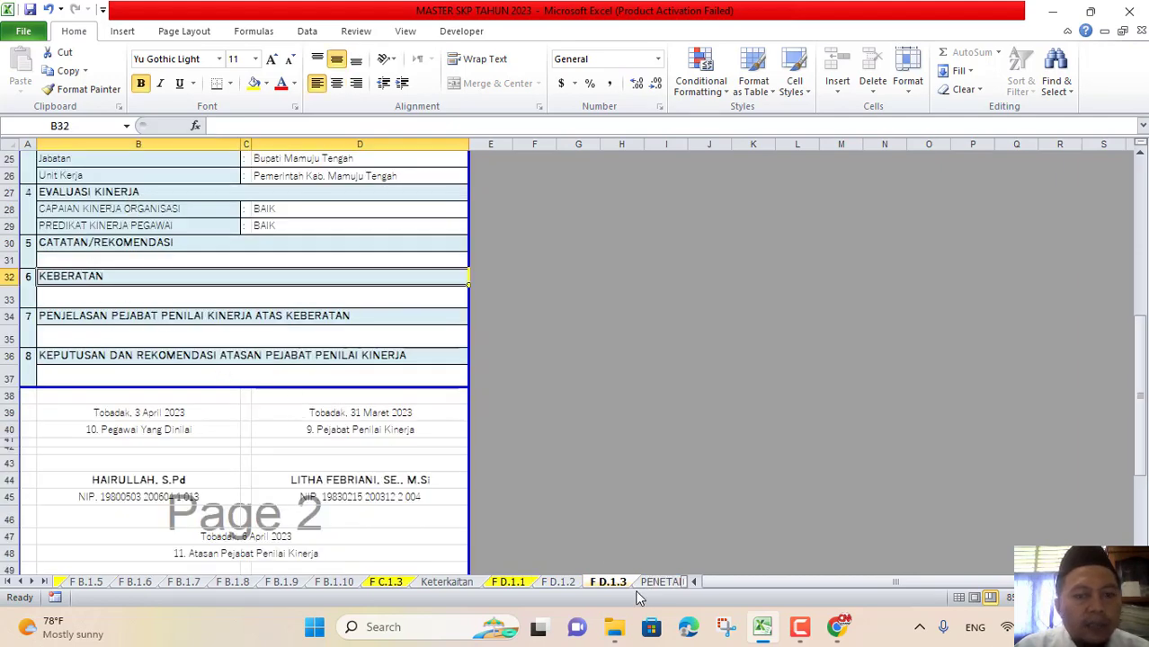
# Return to the F D.1.1 sheet and check the signatory titles in B40 and D40
pyautogui.click(511, 583)
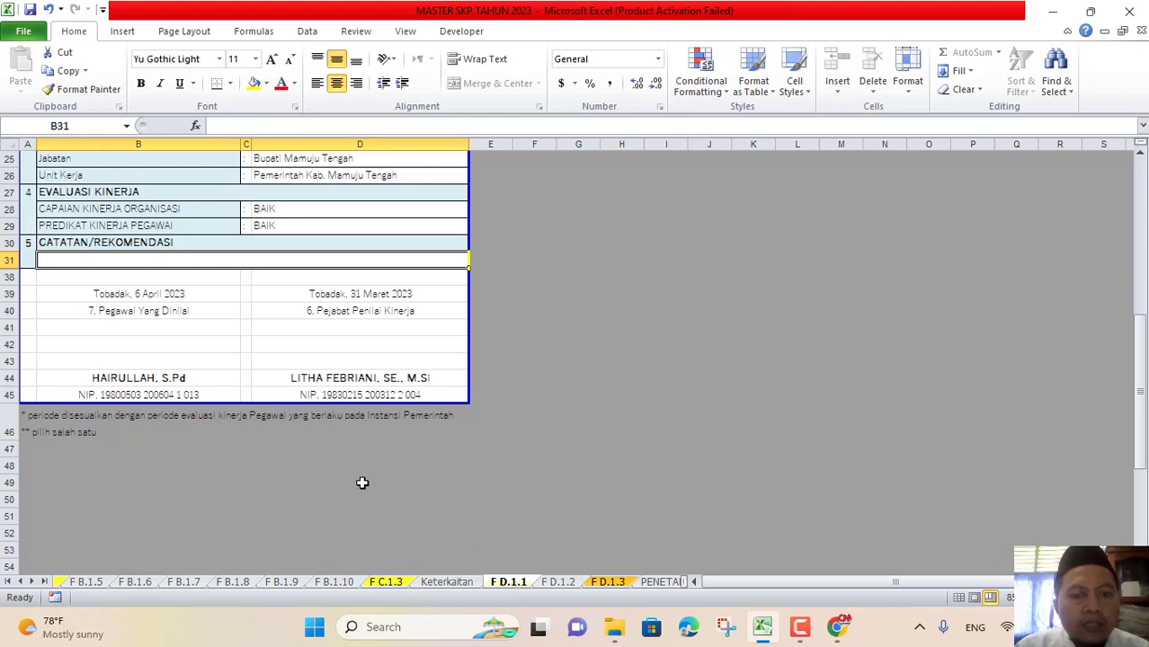
pyautogui.click(147, 311)
pyautogui.click(331, 311)
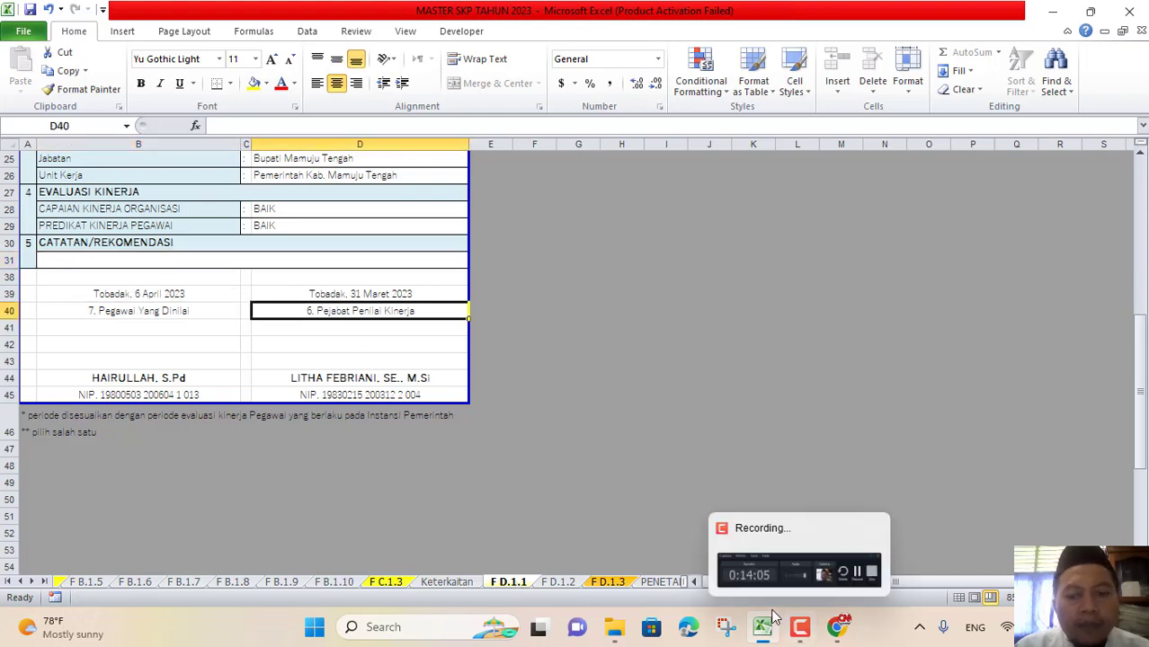
# Look over the PENETAPAN sheet from its main work results to the additional result in G40
pyautogui.click(662, 583)
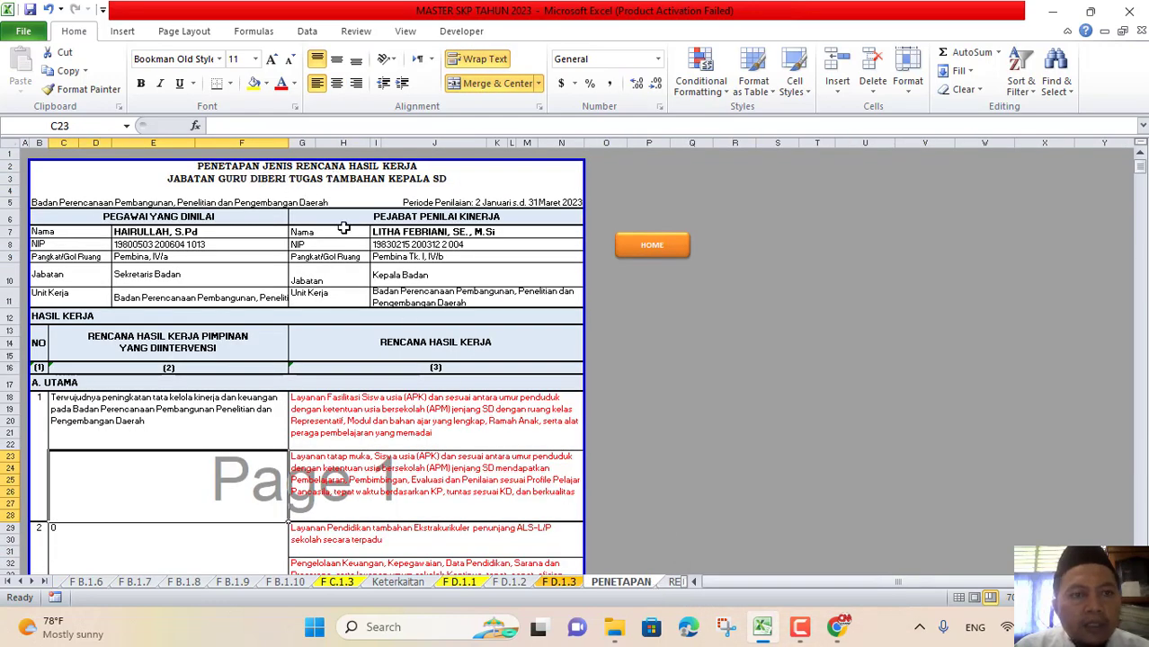
pyautogui.scroll(-4, 378, 337)
pyautogui.moveTo(205, 232); pyautogui.dragTo(419, 446)
pyautogui.click(380, 486)
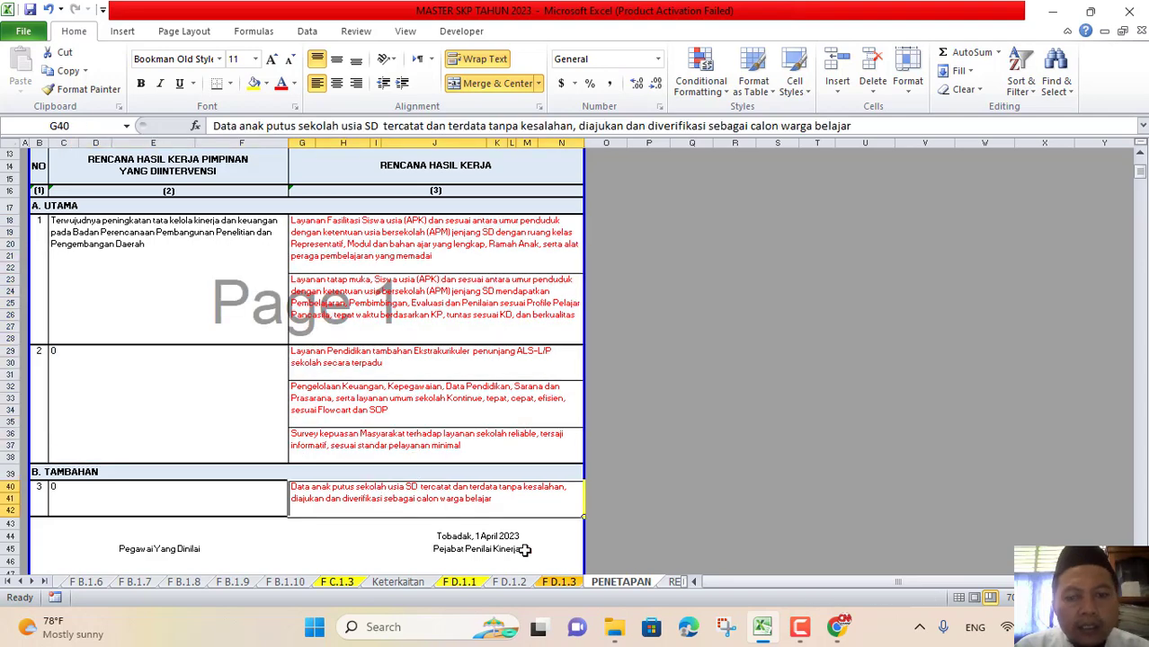
# Examine the RENCANA AKSI 1 sheet, comparing the main work results in column C with their action plans in column F
pyautogui.click(675, 583)
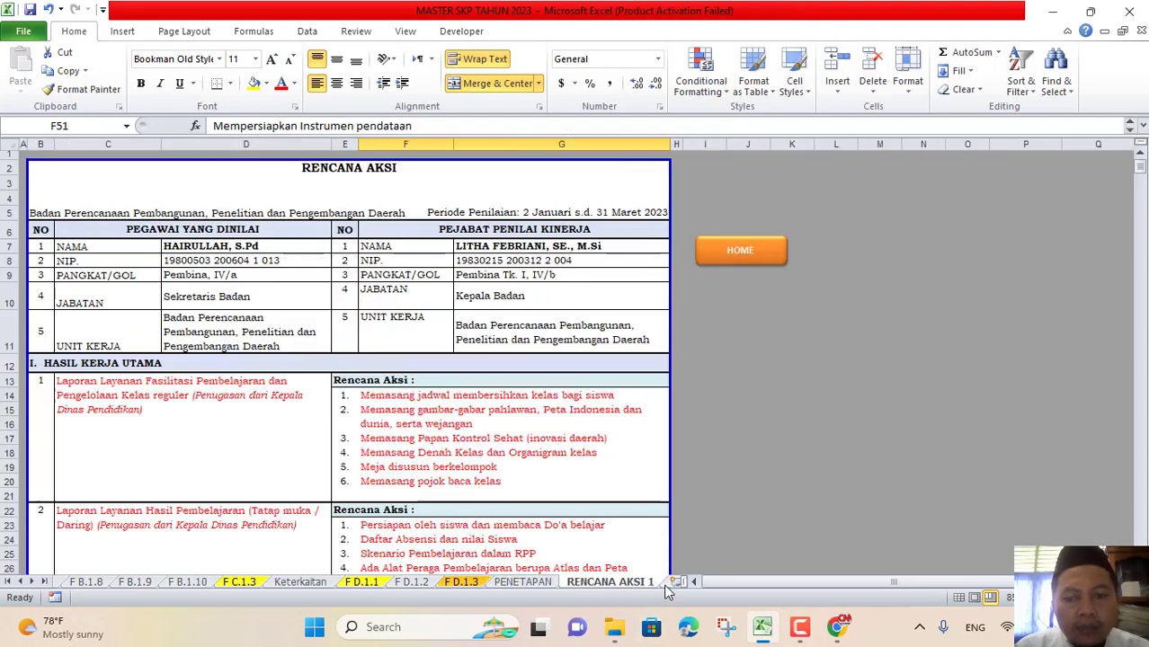
pyautogui.click(239, 396)
pyautogui.click(419, 439)
pyautogui.scroll(-4, 419, 440)
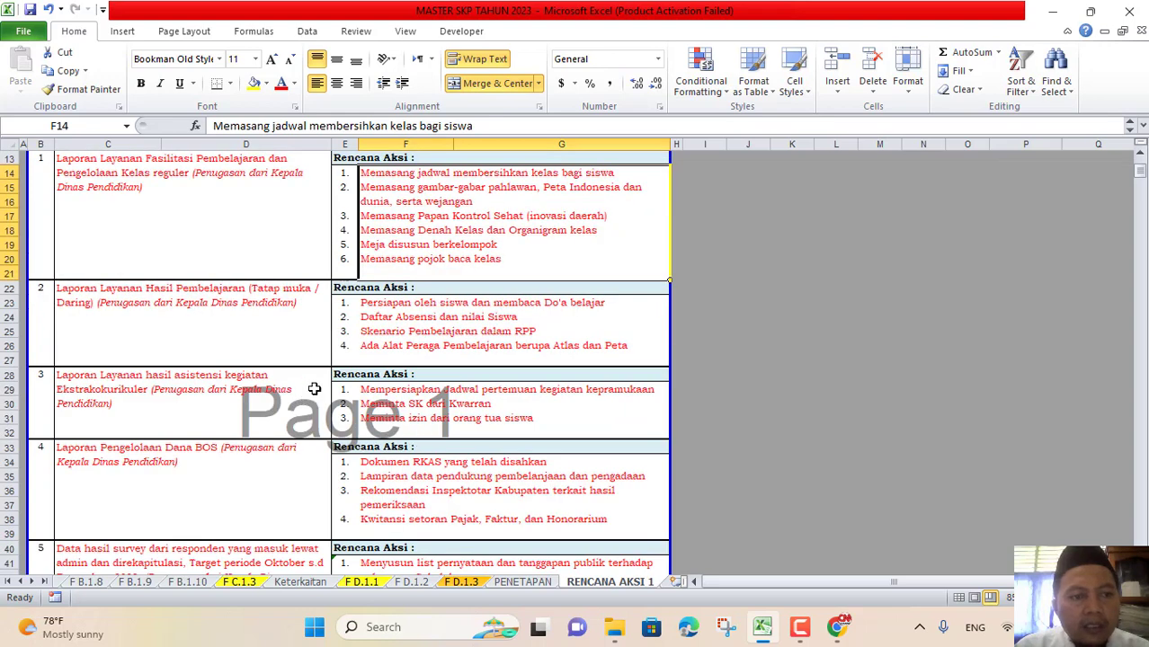
pyautogui.click(423, 307)
pyautogui.click(189, 289)
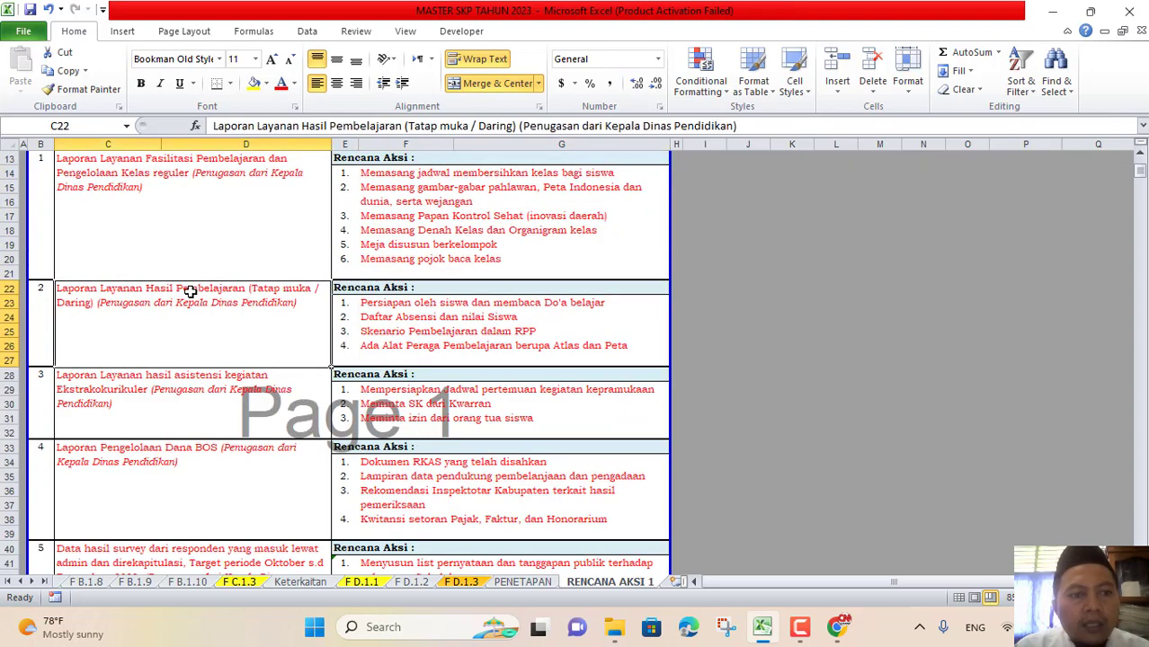
pyautogui.click(181, 167)
pyautogui.click(438, 248)
pyautogui.scroll(4, 438, 248)
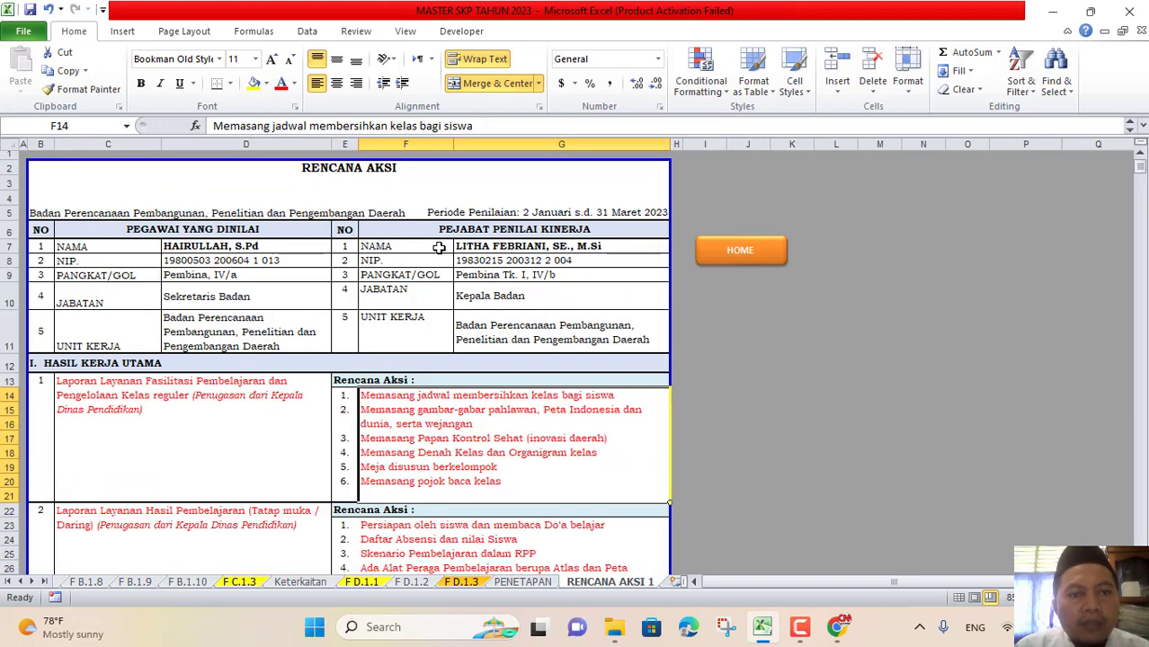
# Go back through the HOME sheet to F A.1.7, unhide the rows between 41 and 108, and look through them
pyautogui.click(733, 257)
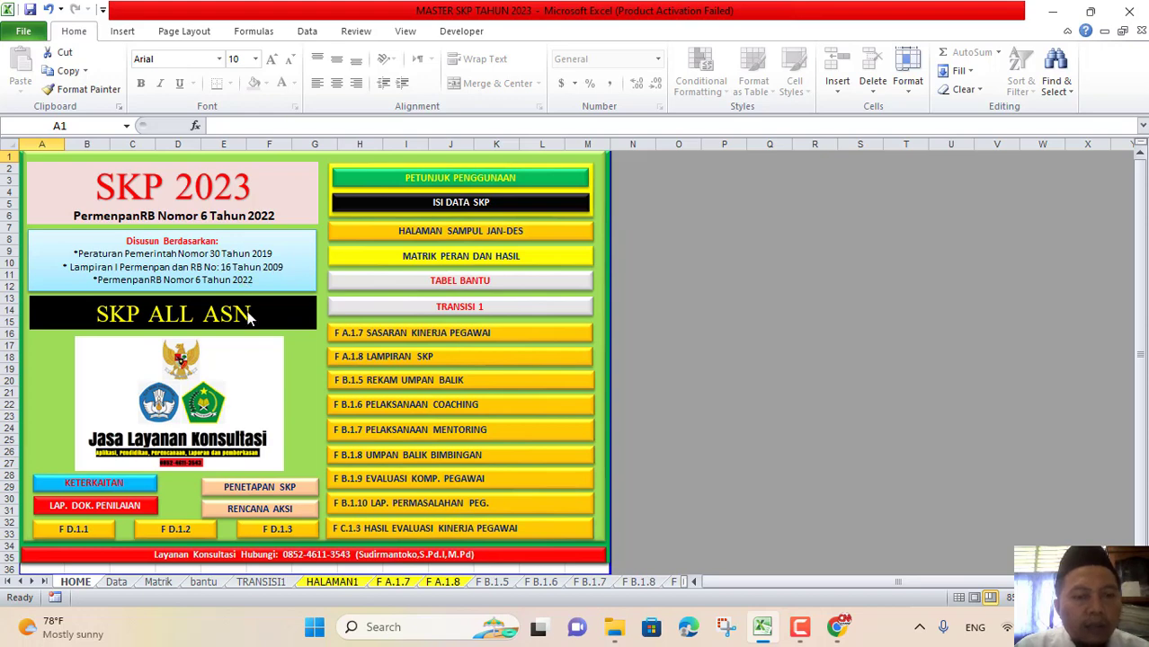
pyautogui.click(393, 583)
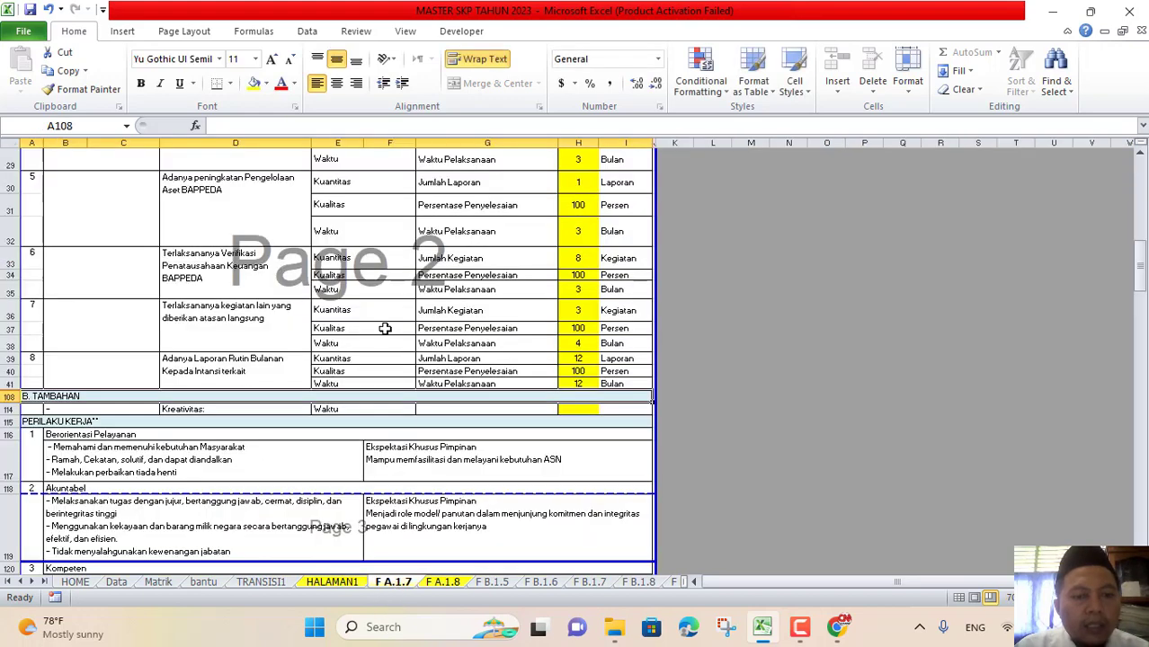
pyautogui.moveTo(5, 384)
pyautogui.mouseDown()
pyautogui.moveTo(5, 410)
pyautogui.moveTo(9, 395)
pyautogui.mouseUp()
pyautogui.rightClick(9, 395)
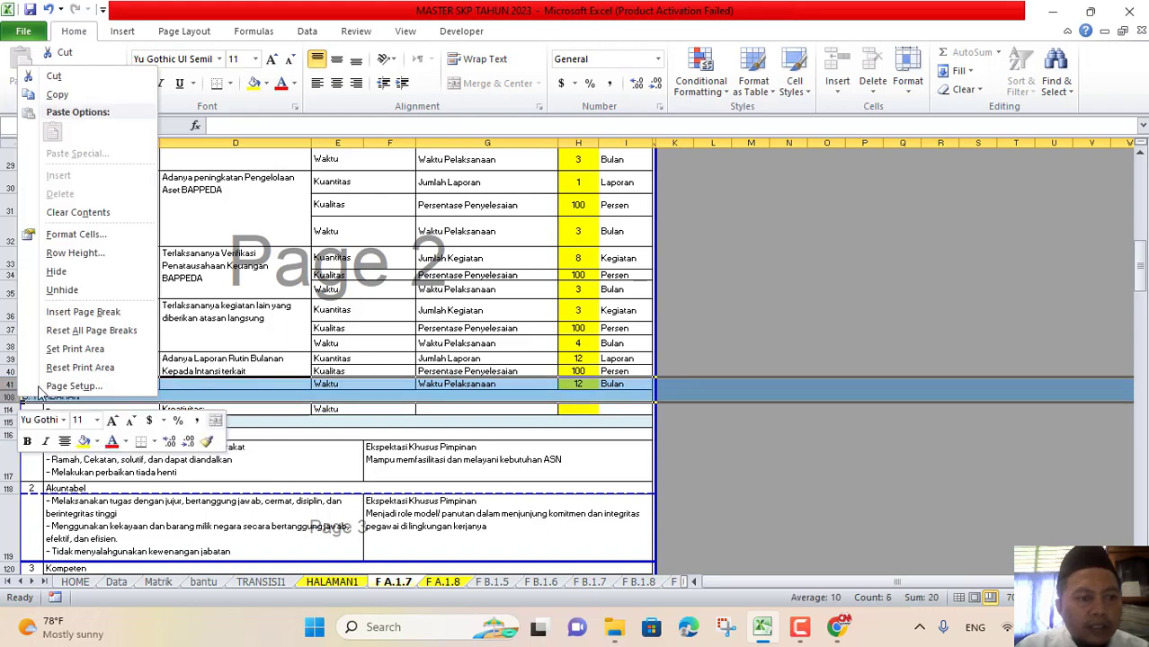
pyautogui.click(54, 290)
pyautogui.scroll(-8, 170, 440)
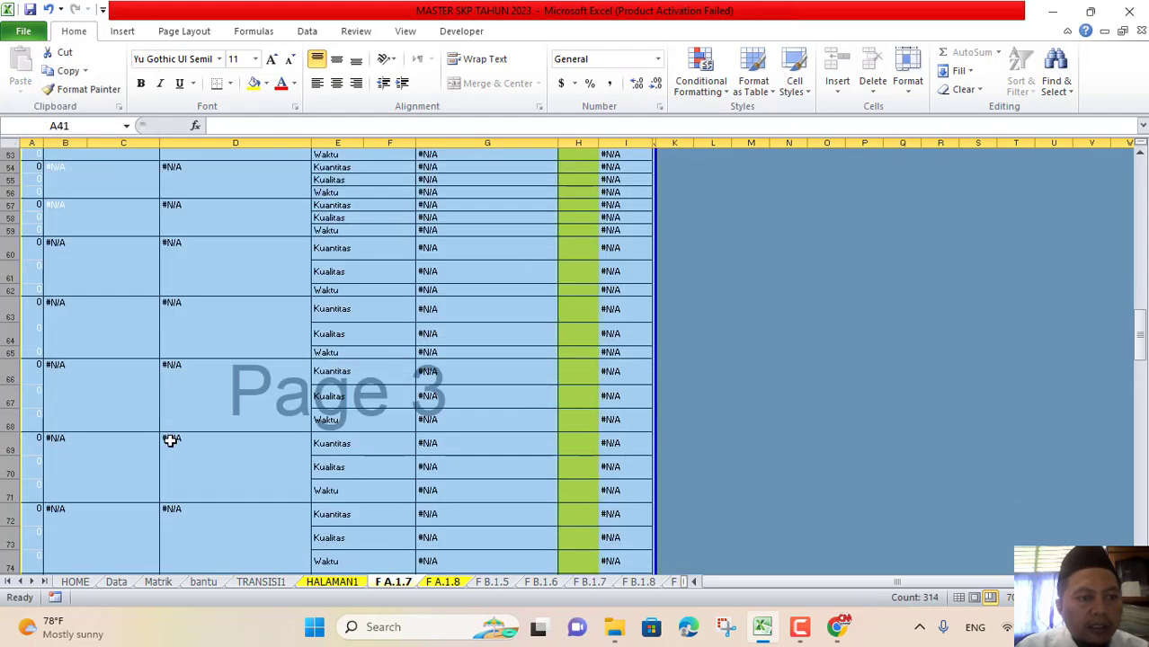
pyautogui.scroll(15, 170, 440)
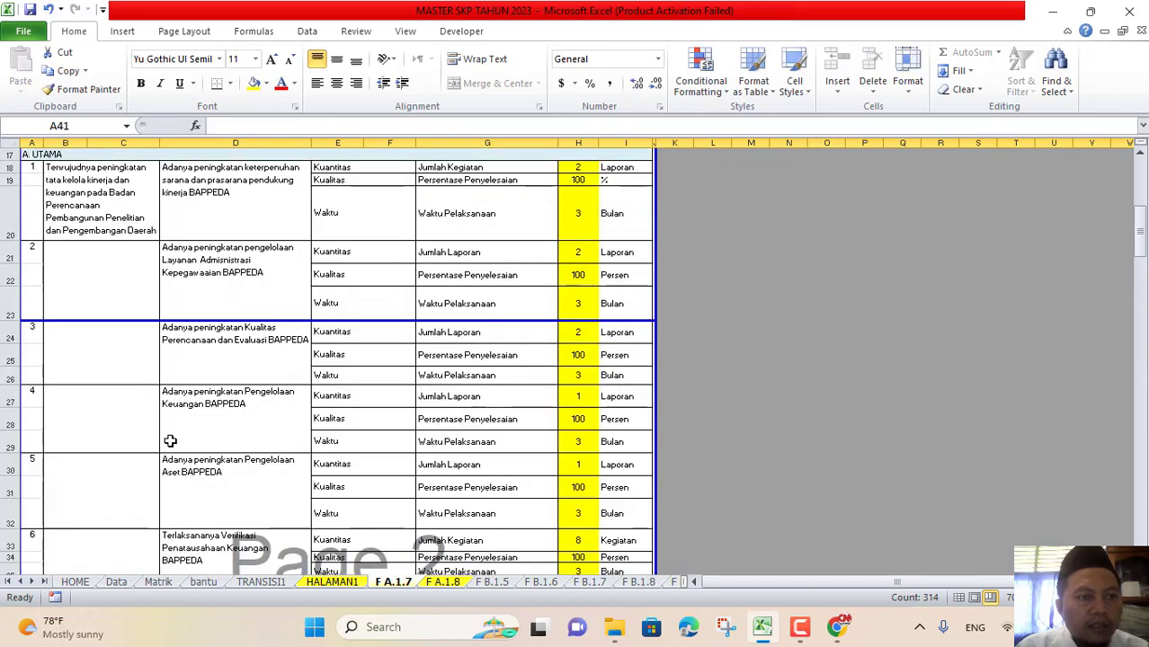
pyautogui.scroll(-5, 170, 439)
pyautogui.scroll(-4, 170, 439)
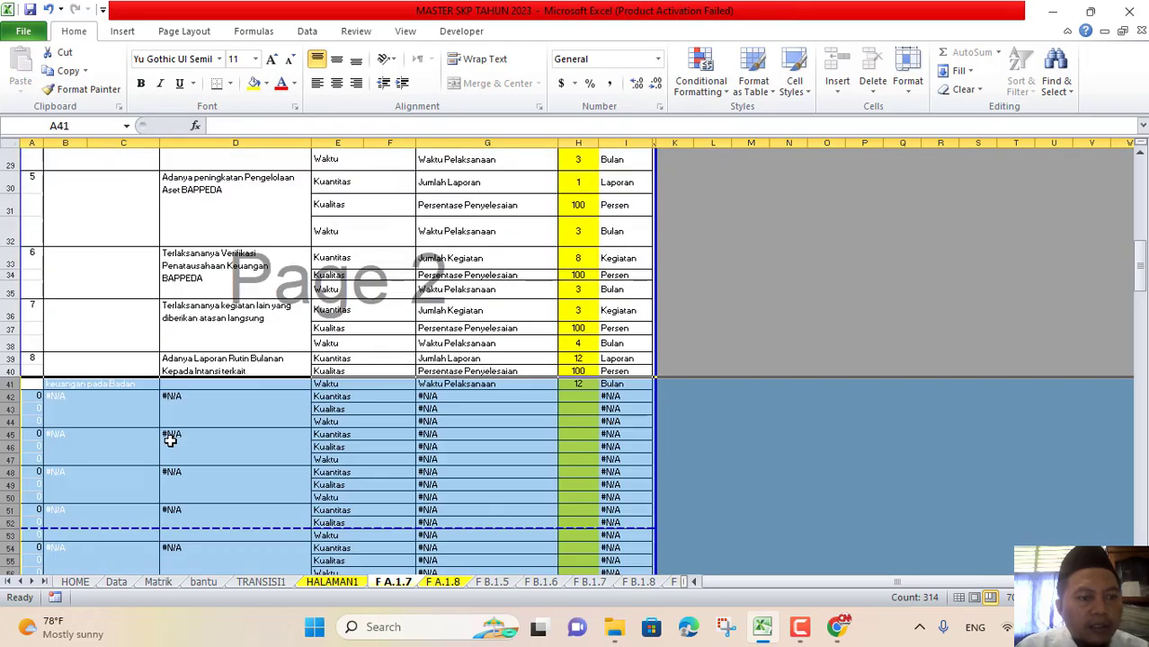
pyautogui.click(44, 417)
pyautogui.scroll(4, 50, 380)
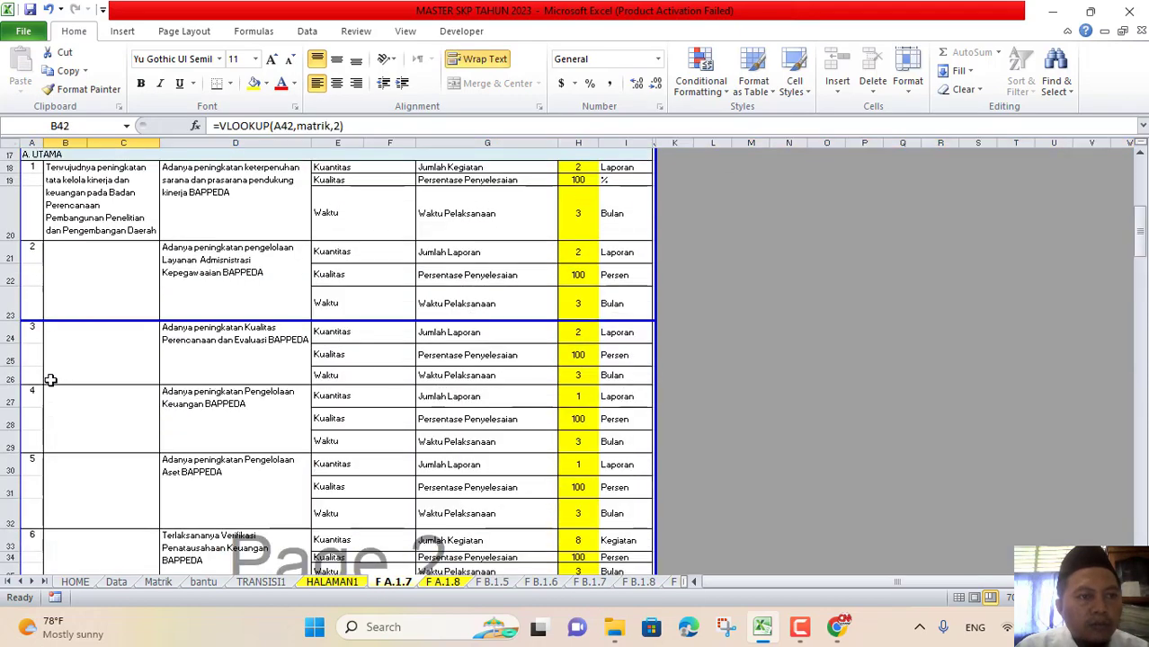
# Copy the format of number cell A18 to A36 on the F A.1.7 sheet
pyautogui.click(34, 169)
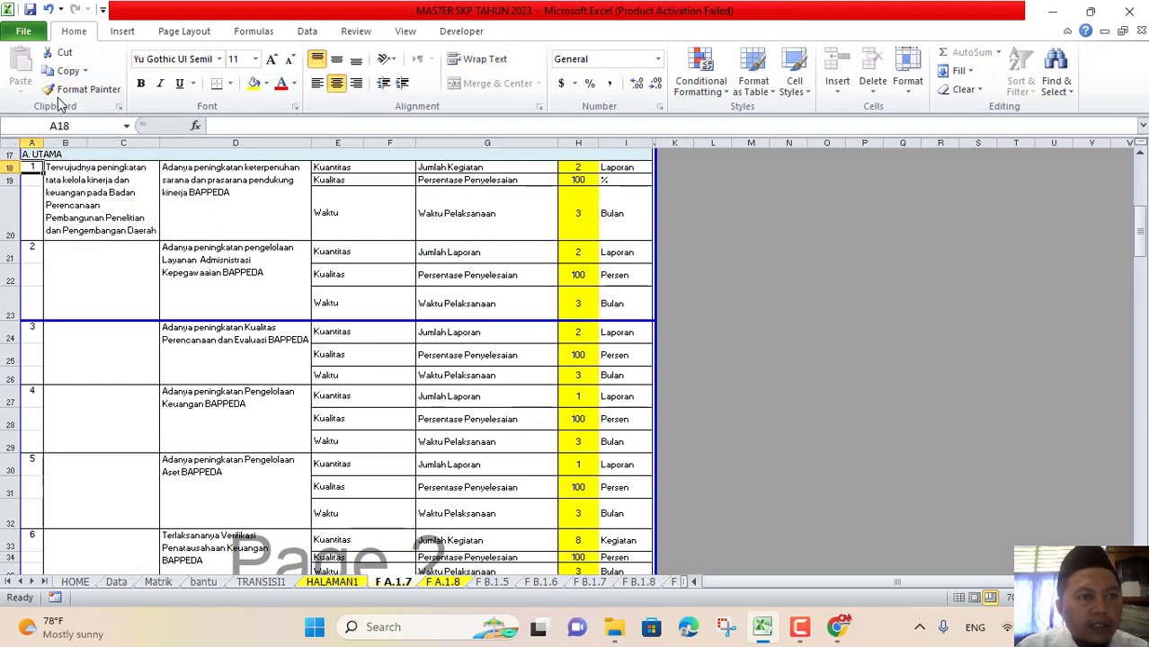
pyautogui.click(72, 90)
pyautogui.scroll(-4, 157, 311)
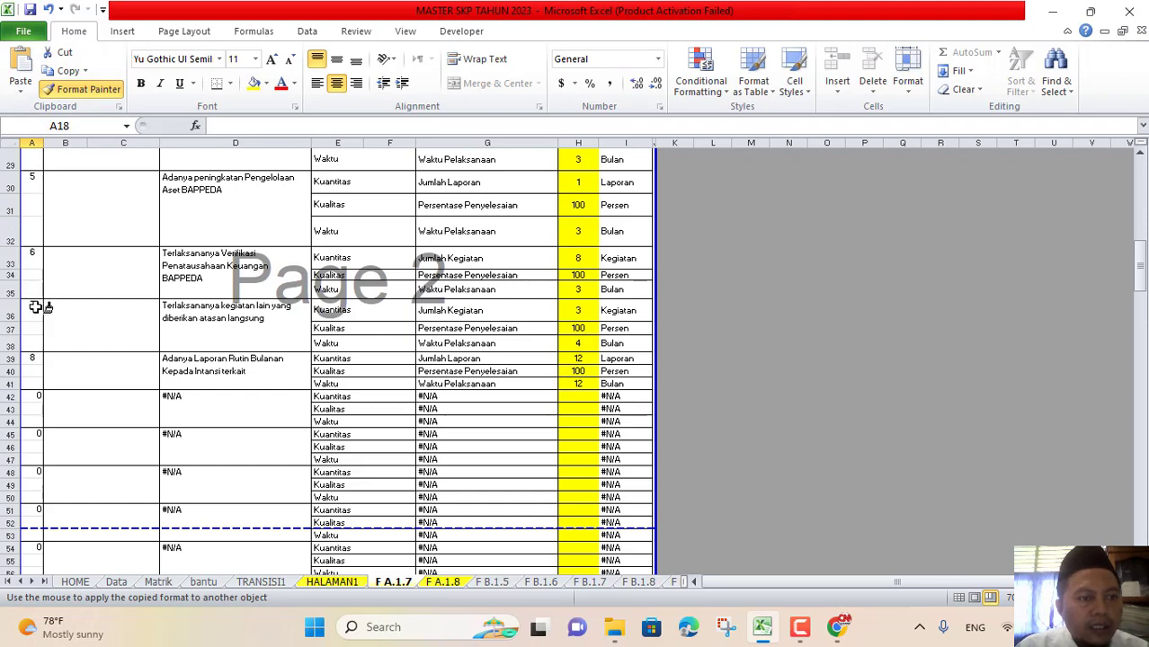
pyautogui.click(34, 307)
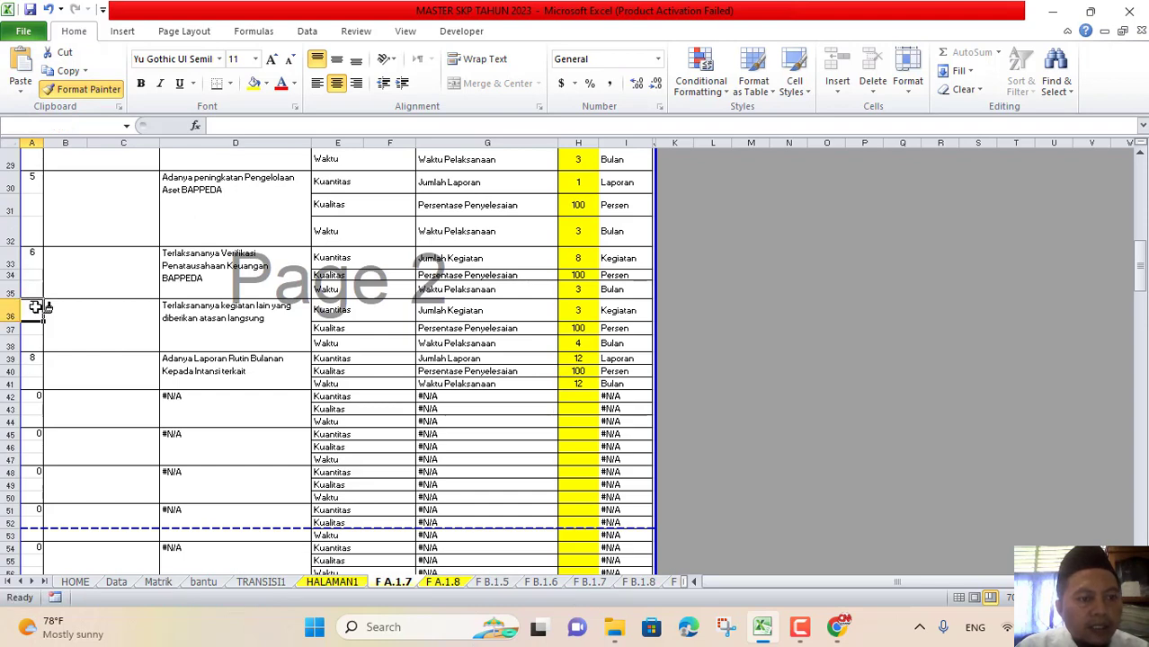